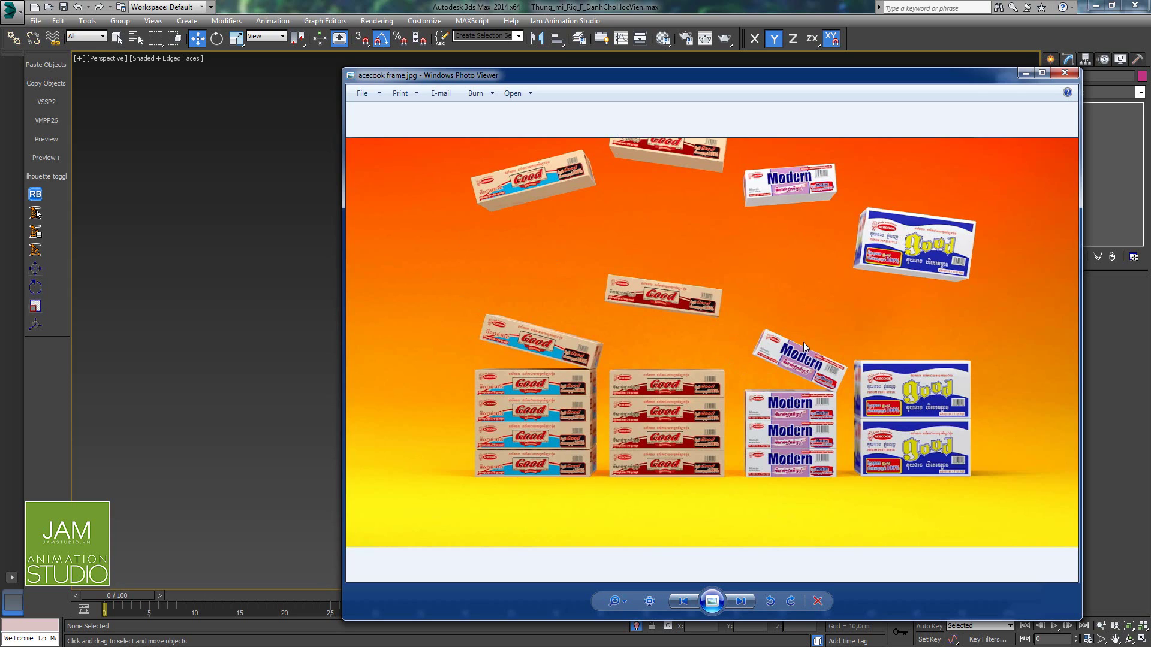
# Step: Put away the acecook frame.jpg reference picture and display the printed carton shaded without edged faces
pyautogui.click(755, 5)
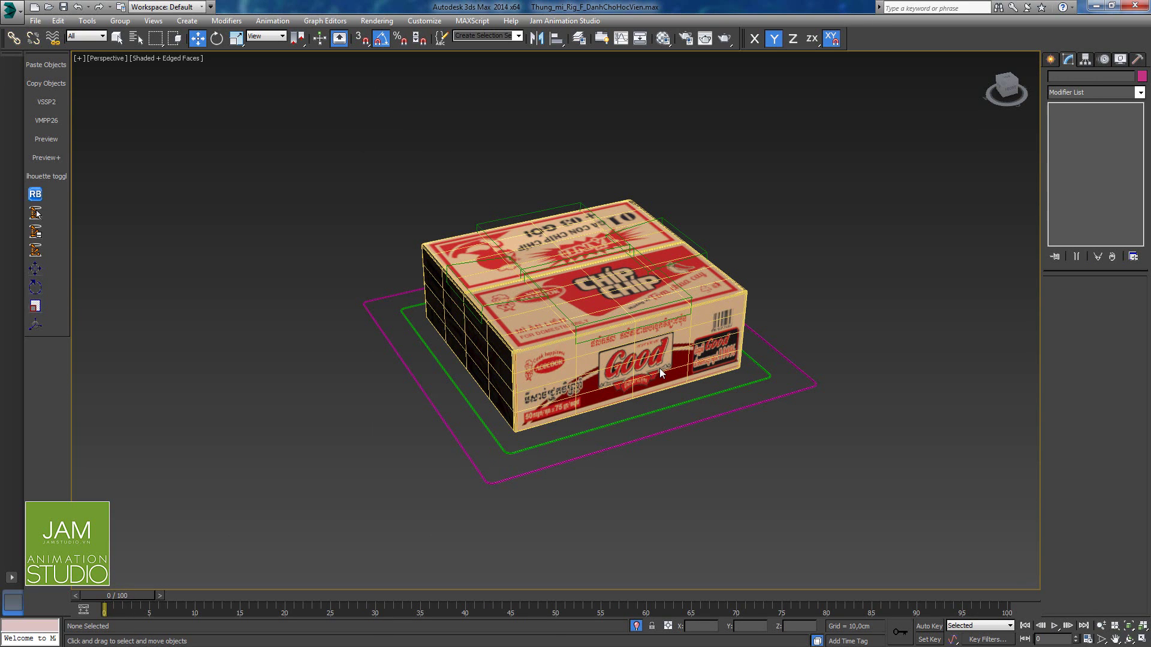
pyautogui.press('F4')
pyautogui.keyDown('alt'); pyautogui.moveTo(620, 371); pyautogui.dragTo(555, 366, button='middle'); pyautogui.keyUp('alt')
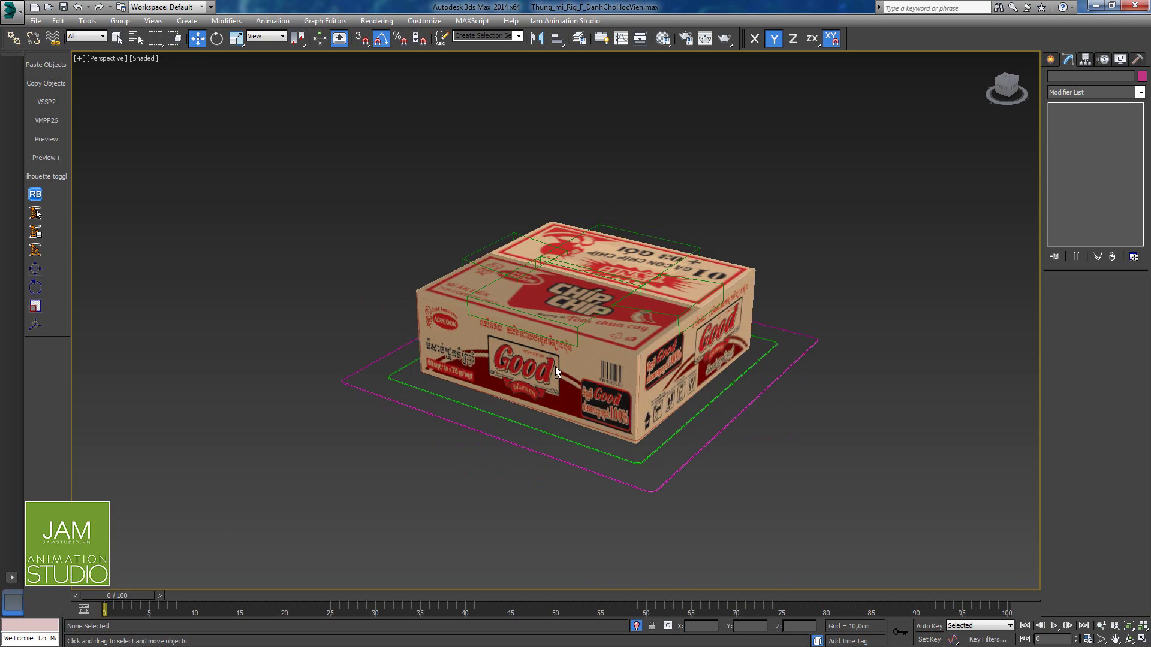
# Step: Scrub the animation from frame 0 to frame 19 and back to examine how the carton's flaps open and close
pyautogui.click(521, 277)
pyautogui.click(458, 257)
pyautogui.moveTo(128, 596); pyautogui.dragTo(277, 600)
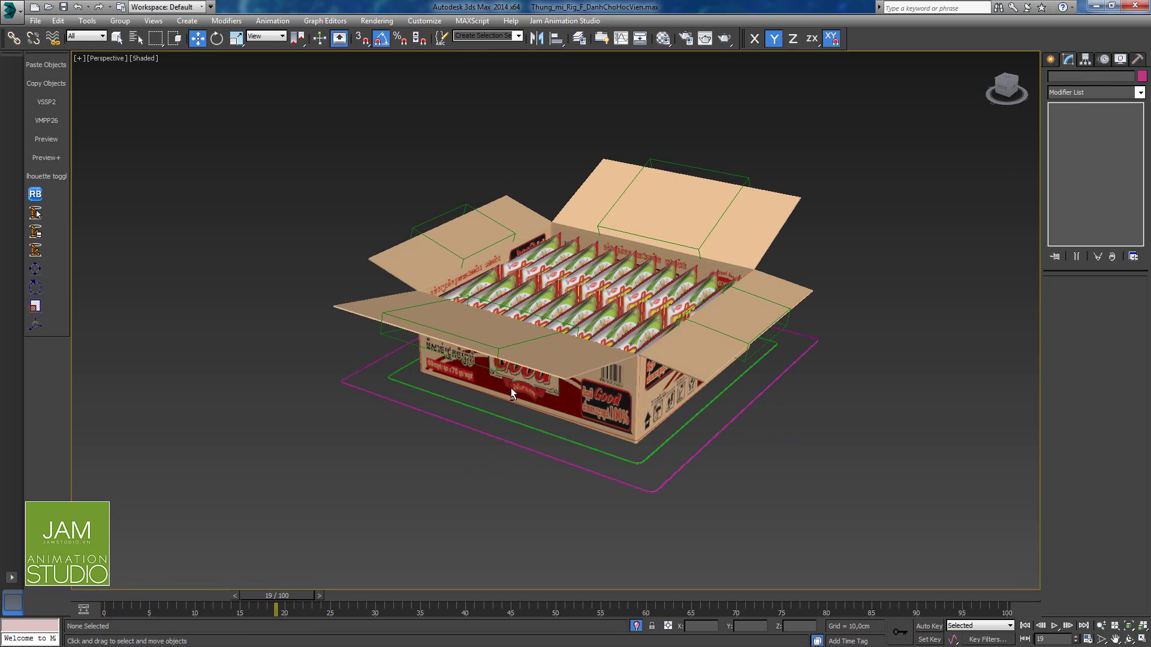
pyautogui.keyDown('alt'); pyautogui.moveTo(511, 387); pyautogui.dragTo(633, 348, button='middle'); pyautogui.keyUp('alt')
pyautogui.moveTo(300, 600); pyautogui.dragTo(51, 589)
pyautogui.press('w')
pyautogui.keyDown('alt'); pyautogui.moveTo(438, 444); pyautogui.dragTo(502, 442, button='middle'); pyautogui.keyUp('alt')
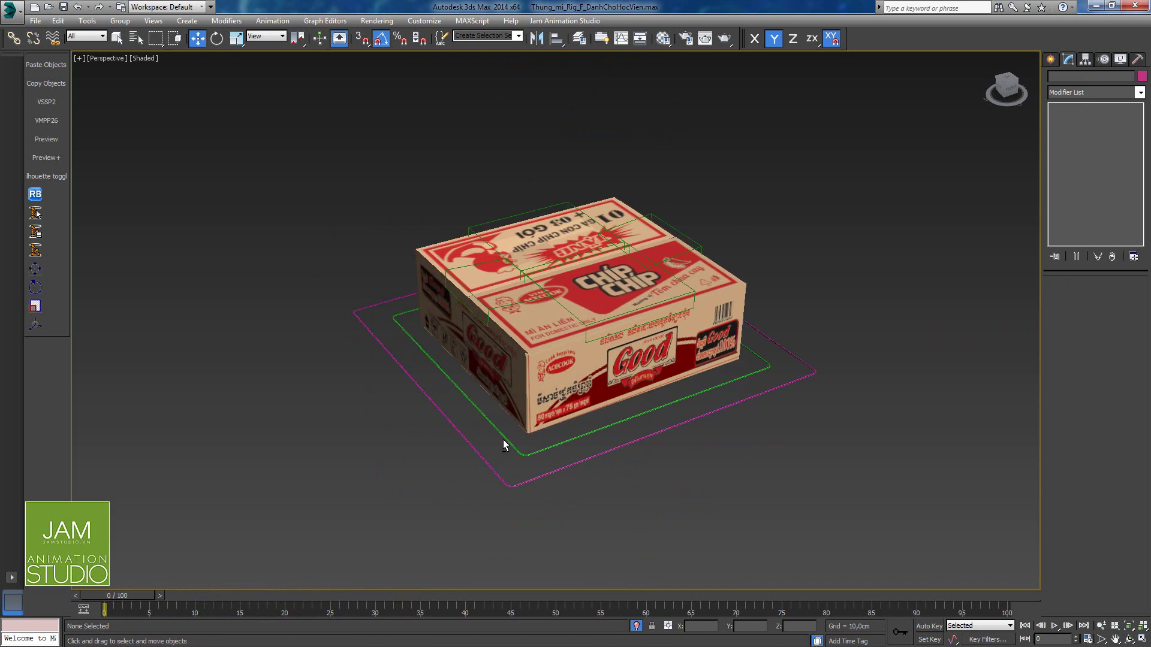
# Step: Try moving the carton with its green control rectangle, cancel the move and clear the selection
pyautogui.click(483, 459)
pyautogui.moveTo(591, 316); pyautogui.dragTo(539, 256)
pyautogui.moveTo(590, 340); pyautogui.dragTo(624, 417)
pyautogui.click(627, 419)
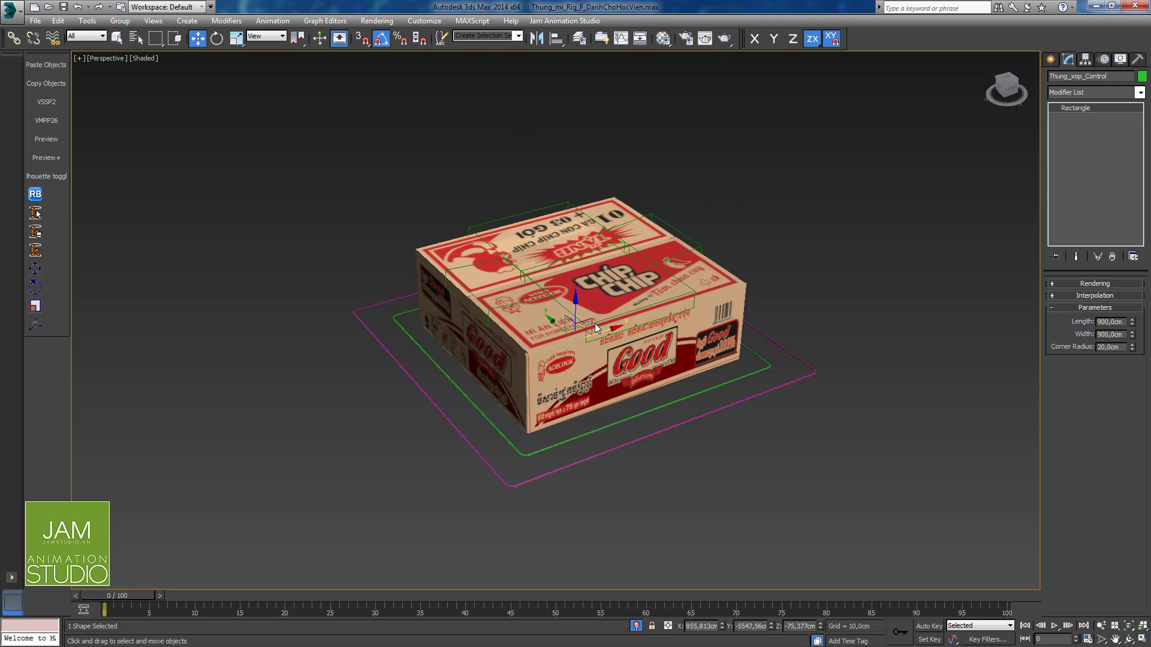
pyautogui.moveTo(590, 322); pyautogui.dragTo(523, 341)
pyautogui.rightClick(523, 341)
pyautogui.moveTo(142, 595); pyautogui.dragTo(90, 604)
pyautogui.press('w')
pyautogui.moveTo(583, 327)
pyautogui.keyDown('alt'); pyautogui.mouseDown(button='middle')
pyautogui.moveTo(620, 325)
pyautogui.moveTo(591, 323)
pyautogui.mouseUp(button='middle'); pyautogui.keyUp('alt')
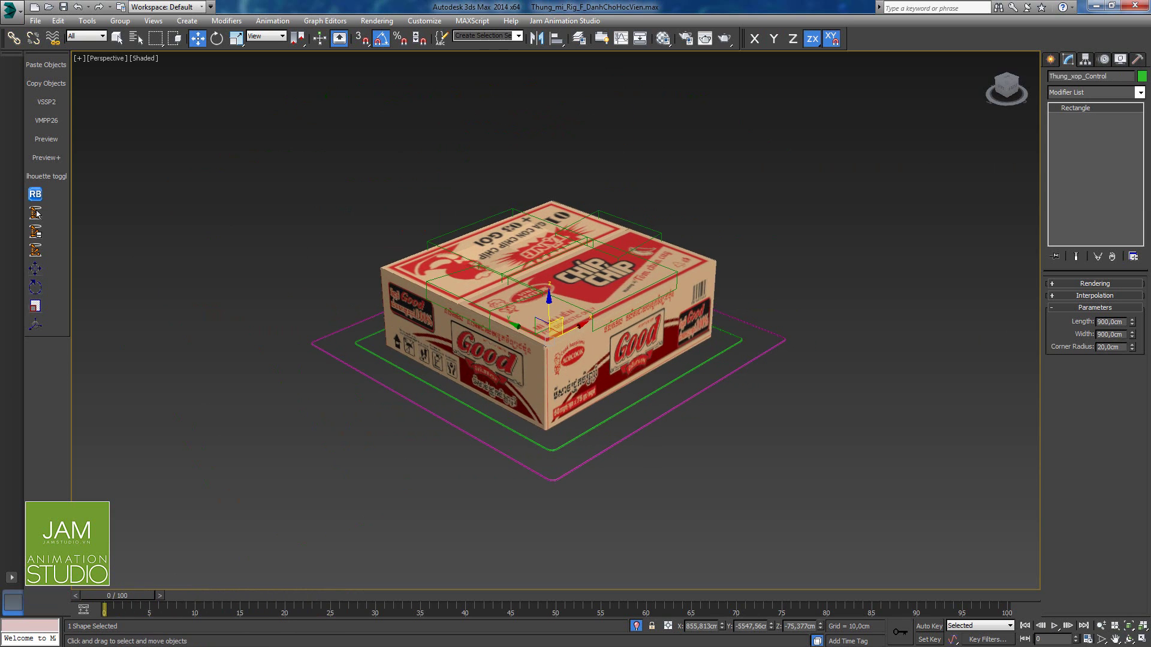
pyautogui.keyDown('alt'); pyautogui.moveTo(698, 440); pyautogui.dragTo(784, 462, button='middle'); pyautogui.keyUp('alt')
pyautogui.click(783, 462)
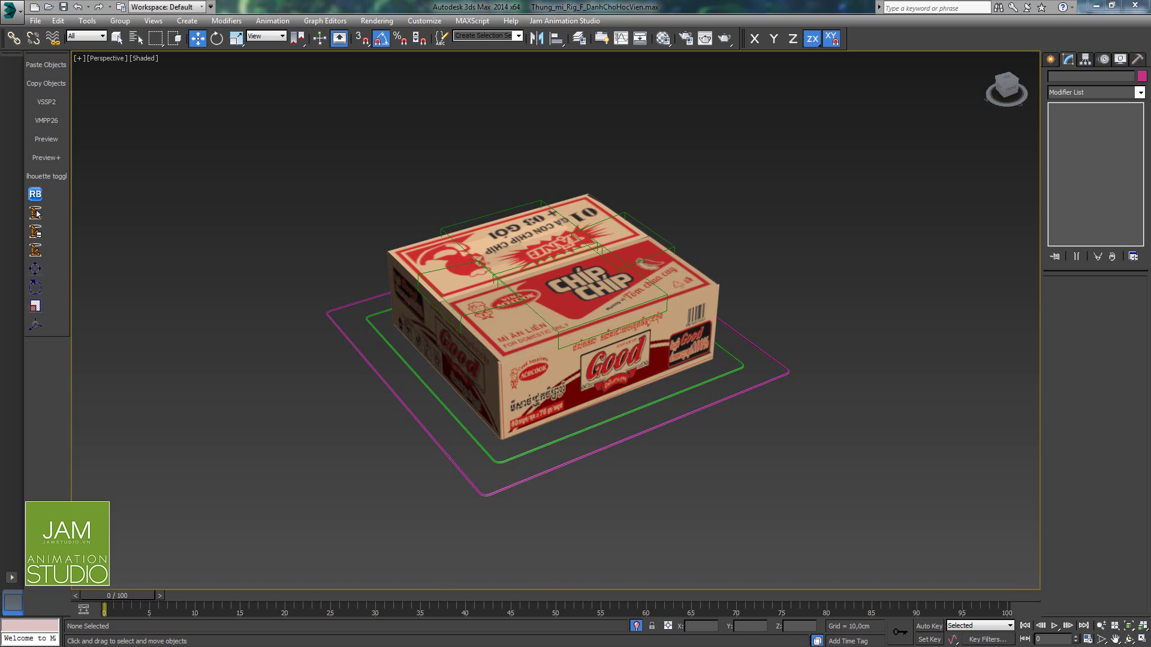
# Step: Examine the flat carton artwork and its dimensions in MI GOOD 50 trung 100% 2.jpg, and return to the 3D scene
pyautogui.hotkey('alt', 'Tab')
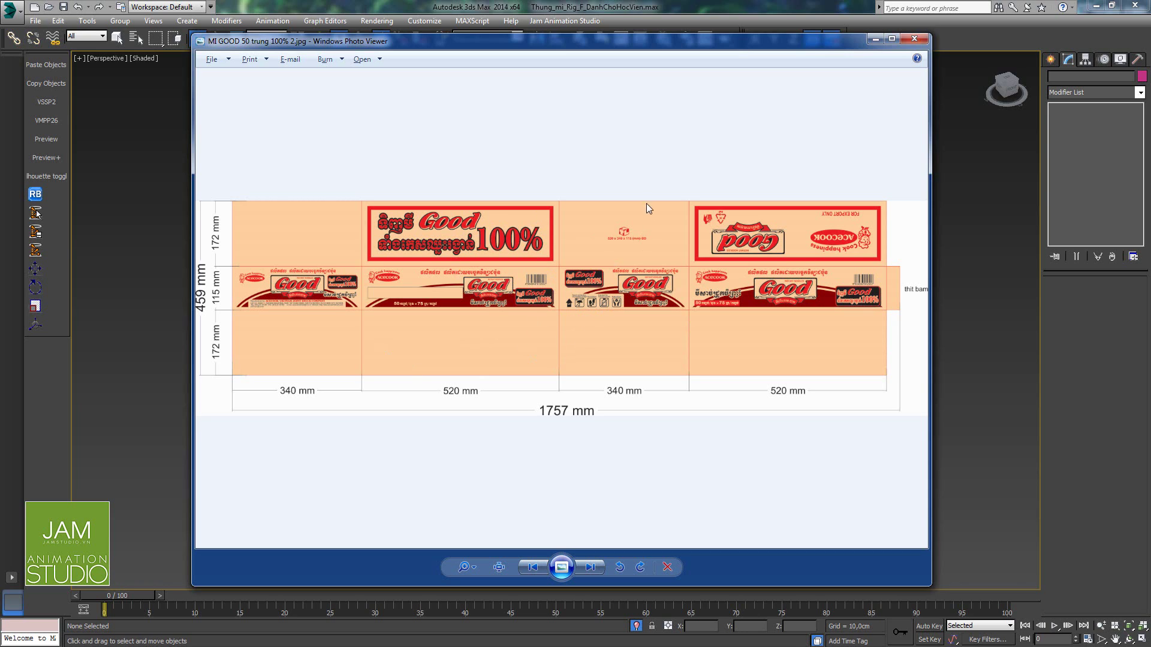
pyautogui.click(875, 39)
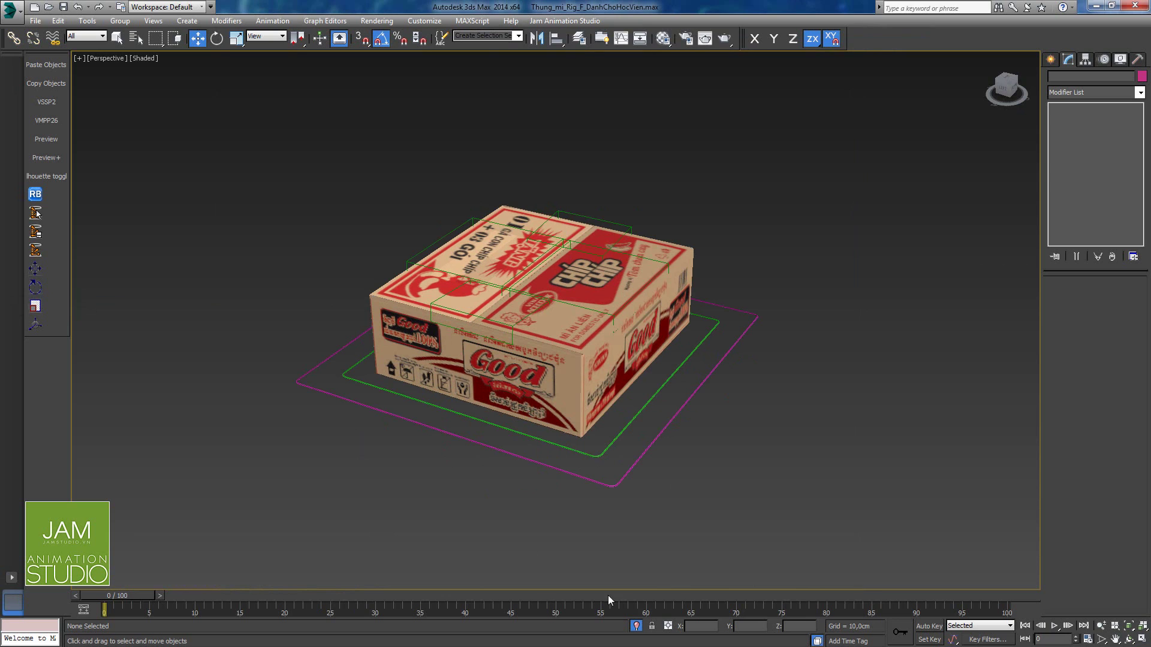
# Step: Exit isolation and select the open checkered box beside the printed carton
pyautogui.click(638, 626)
pyautogui.keyDown('alt'); pyautogui.moveTo(735, 456); pyautogui.dragTo(710, 437, button='middle'); pyautogui.keyUp('alt')
pyautogui.click(683, 319)
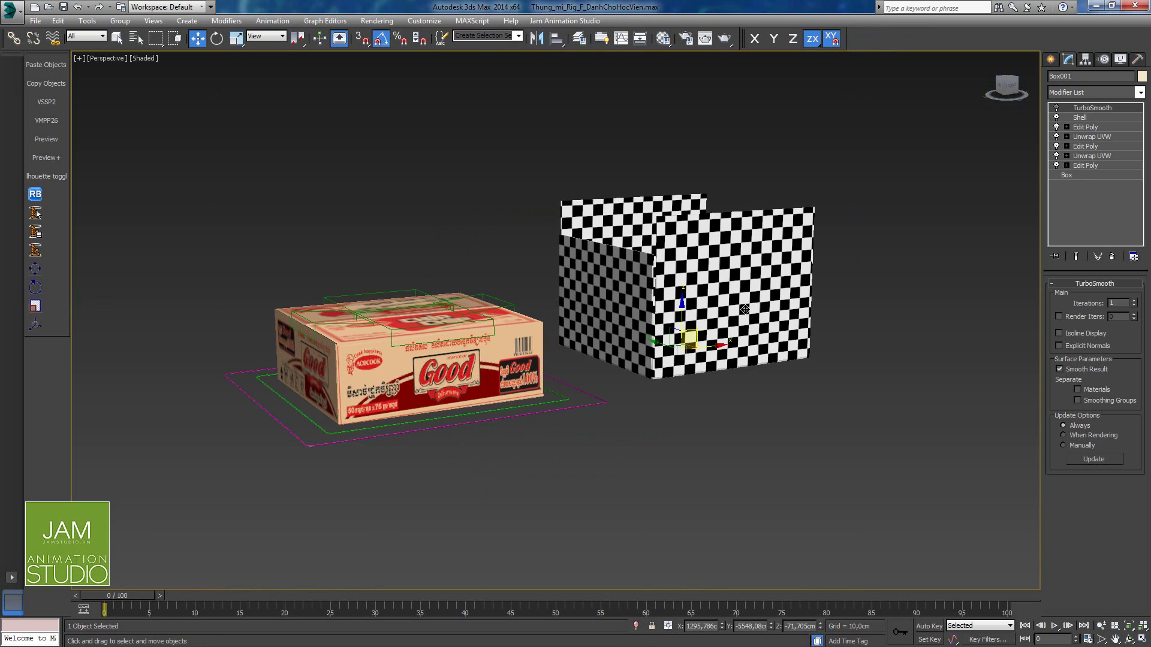
# Step: Enable TurboSmooth on the checkered box with edged faces displayed, and isolate the box
pyautogui.moveTo(742, 307)
pyautogui.keyDown('alt'); pyautogui.mouseDown(button='middle')
pyautogui.moveTo(740, 376)
pyautogui.moveTo(687, 281)
pyautogui.moveTo(848, 324)
pyautogui.moveTo(750, 340)
pyautogui.moveTo(735, 270)
pyautogui.mouseUp(button='middle'); pyautogui.keyUp('alt')
pyautogui.press('F4')
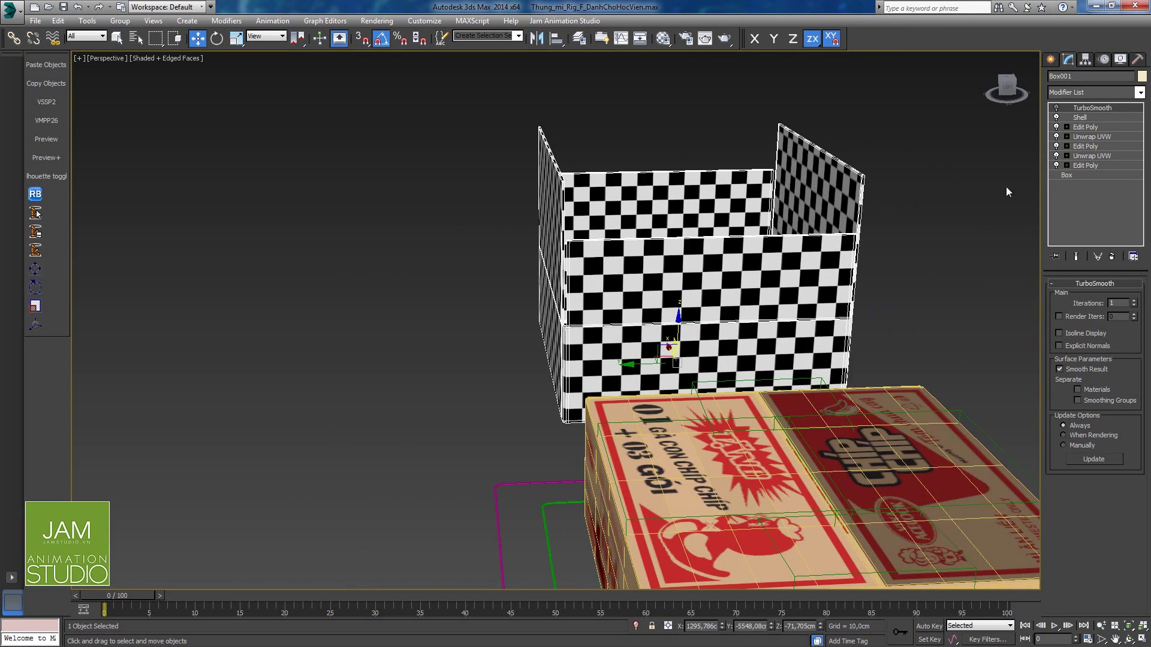
pyautogui.click(1056, 108)
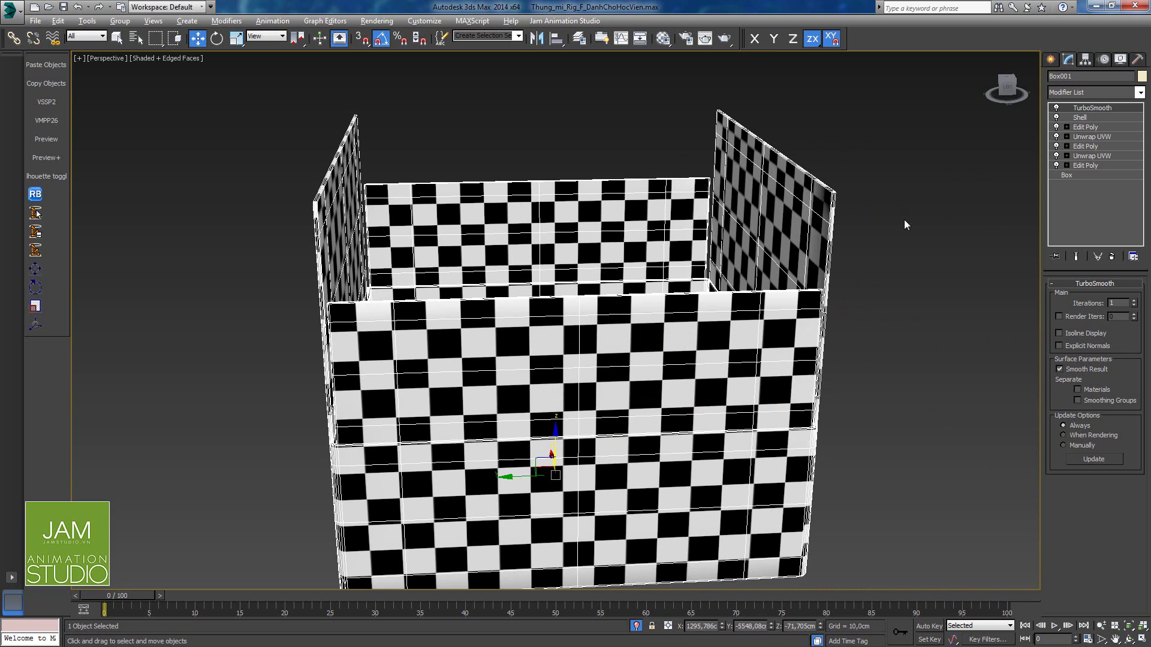
pyautogui.hotkey('alt', 'q')
# Step: Shade the isolated box in its object color and examine its walls, flaps and edge layout from several sides
pyautogui.click(1119, 60)
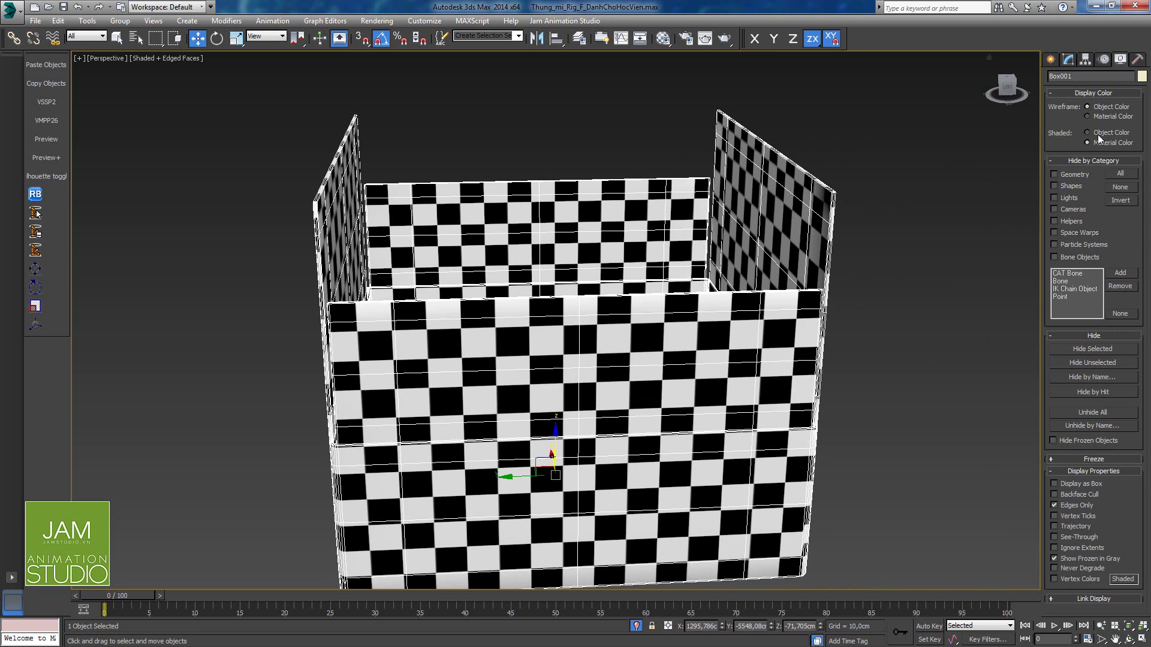
pyautogui.click(1099, 135)
pyautogui.click(891, 284)
pyautogui.keyDown('alt'); pyautogui.moveTo(890, 284); pyautogui.dragTo(638, 298, button='middle'); pyautogui.keyUp('alt')
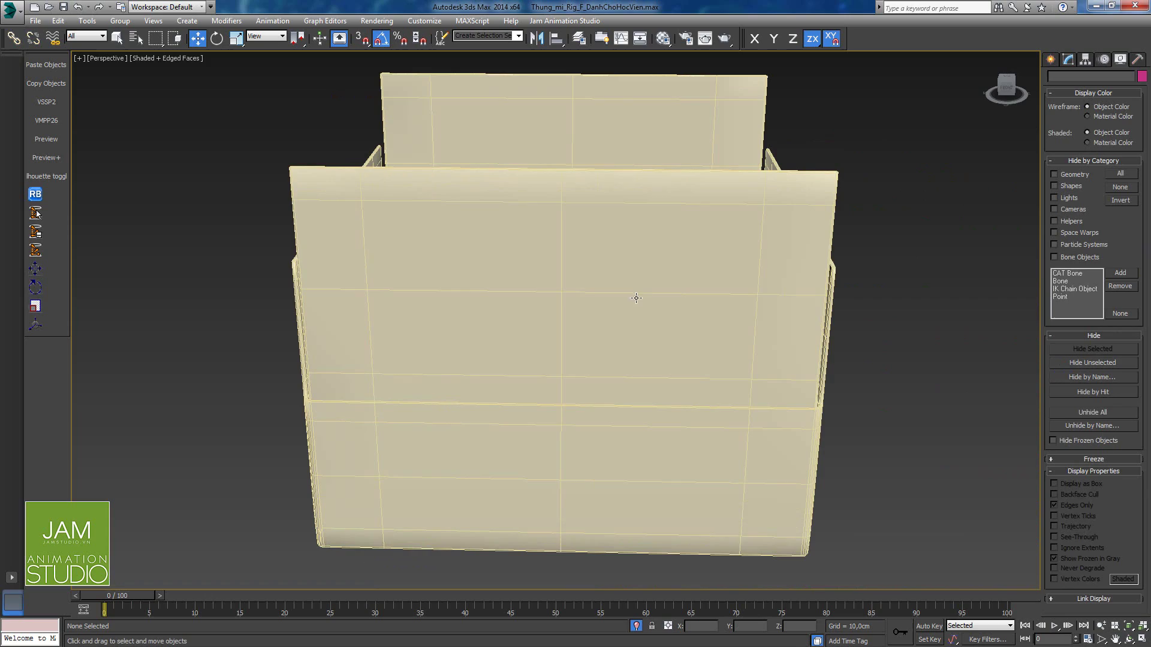
pyautogui.click(548, 388)
pyautogui.keyDown('alt'); pyautogui.moveTo(429, 390); pyautogui.dragTo(930, 246, button='middle'); pyautogui.keyUp('alt')
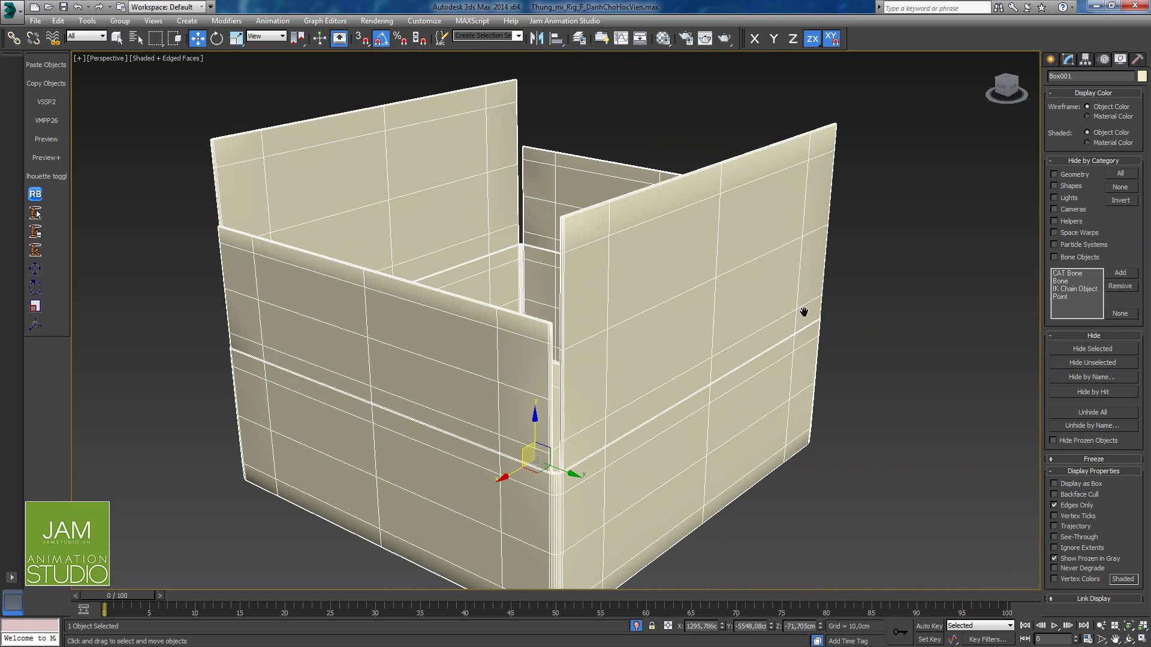
pyautogui.keyDown('alt'); pyautogui.moveTo(800, 307); pyautogui.dragTo(838, 318, button='middle'); pyautogui.keyUp('alt')
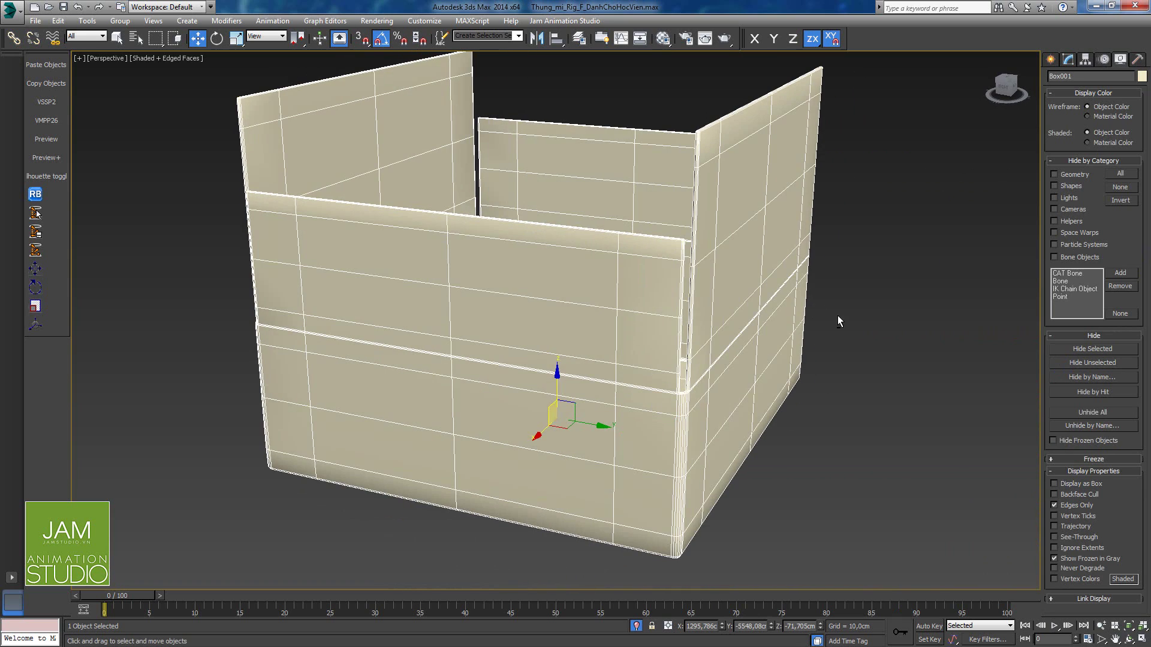
# Step: Exit isolation and set the shaded display back to material color, leaving nothing selected
pyautogui.click(1103, 61)
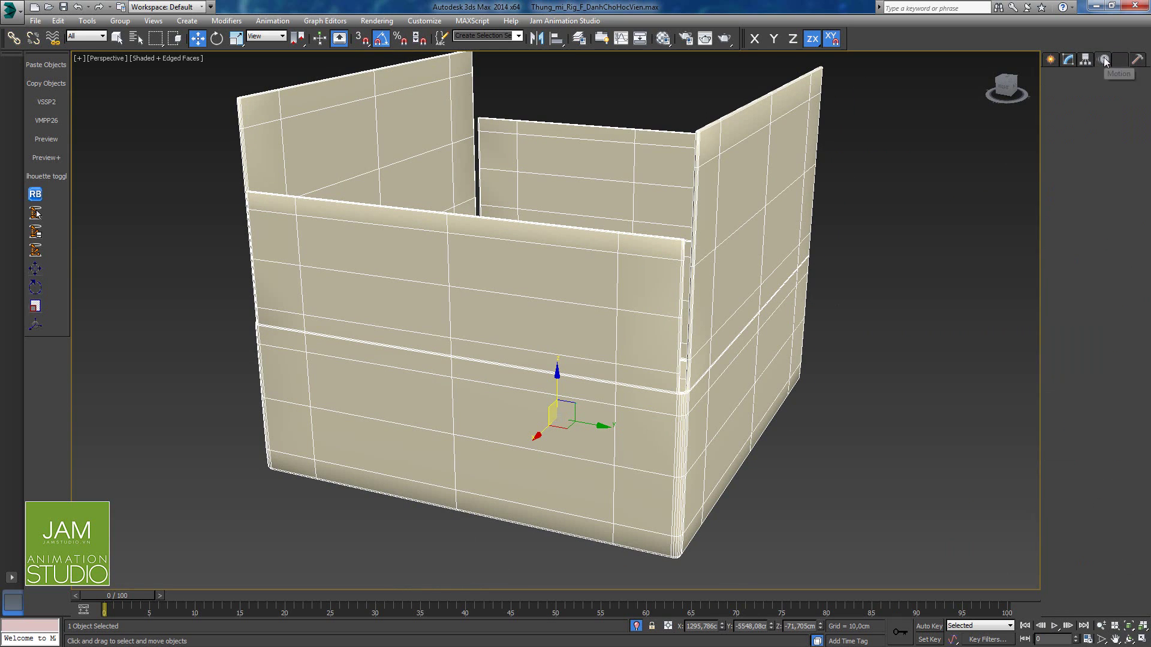
pyautogui.click(1069, 59)
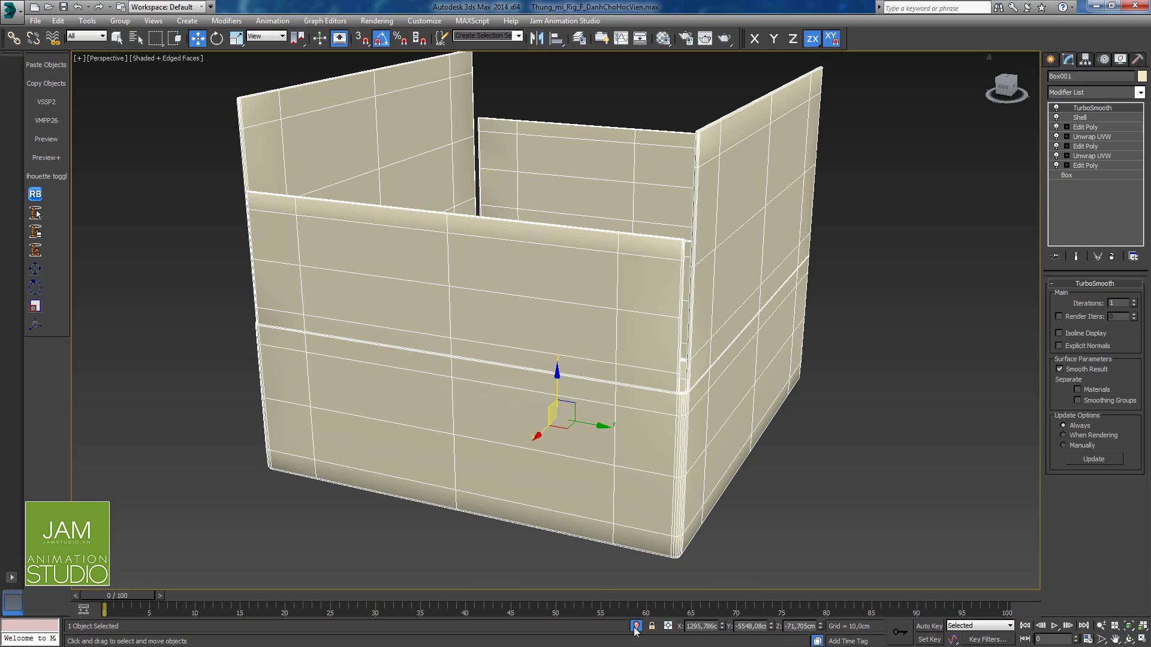
pyautogui.click(636, 626)
pyautogui.click(1120, 59)
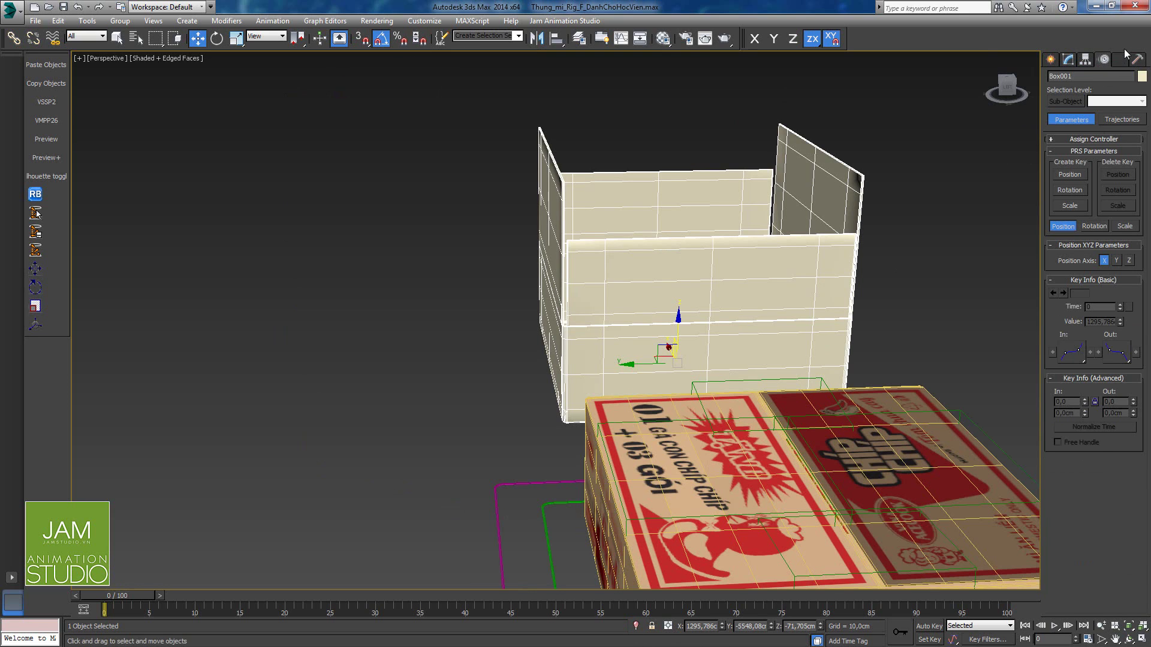
pyautogui.click(1091, 142)
pyautogui.moveTo(489, 425); pyautogui.dragTo(460, 336, button='middle')
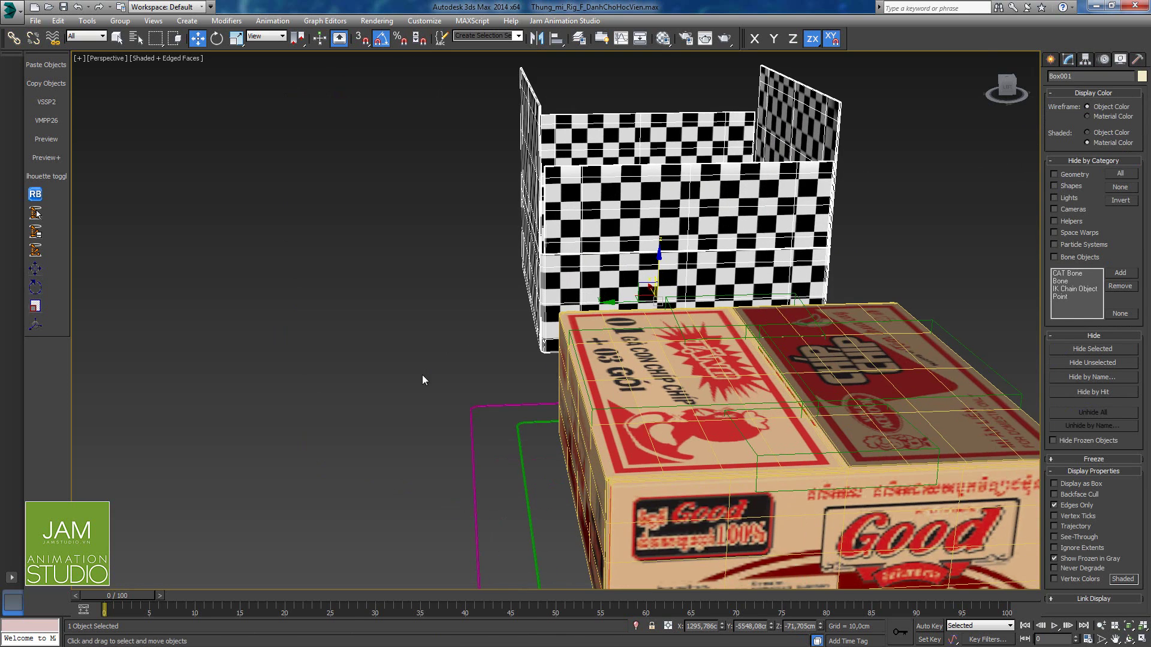
pyautogui.click(422, 375)
pyautogui.scroll(-5, 585, 391)
pyautogui.keyDown('alt'); pyautogui.moveTo(586, 393); pyautogui.dragTo(690, 421, button='middle'); pyautogui.keyUp('alt')
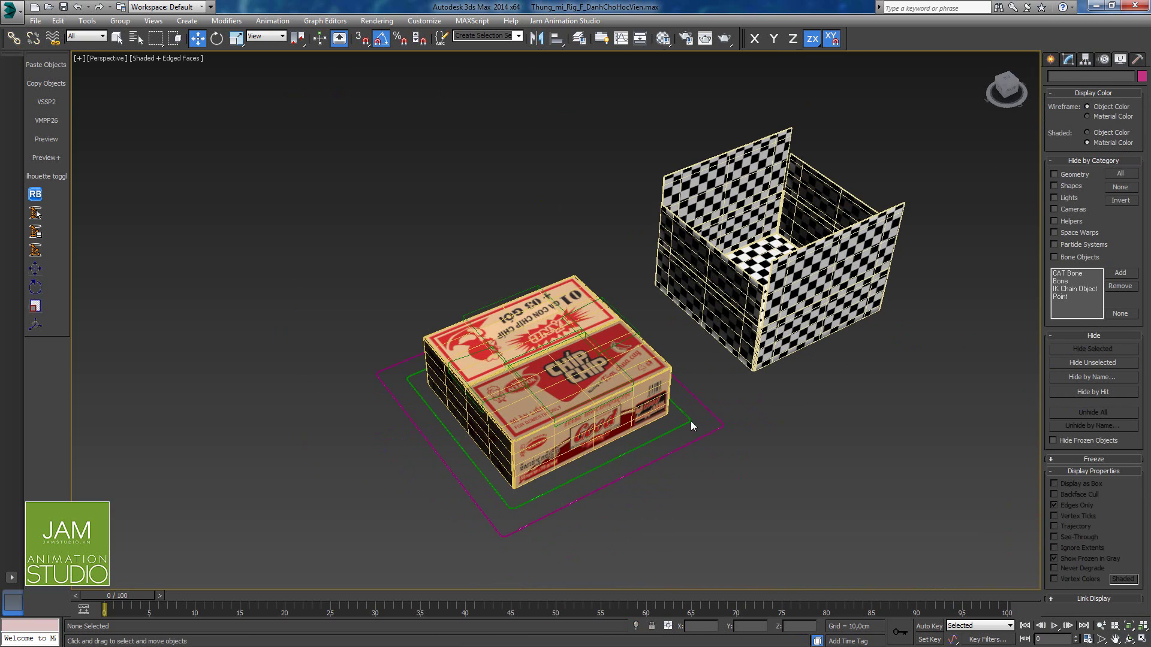
# Step: Draw a standard primitive box about 320 cm long, 393 cm wide and 248 cm high beside the printed carton
pyautogui.click(1071, 61)
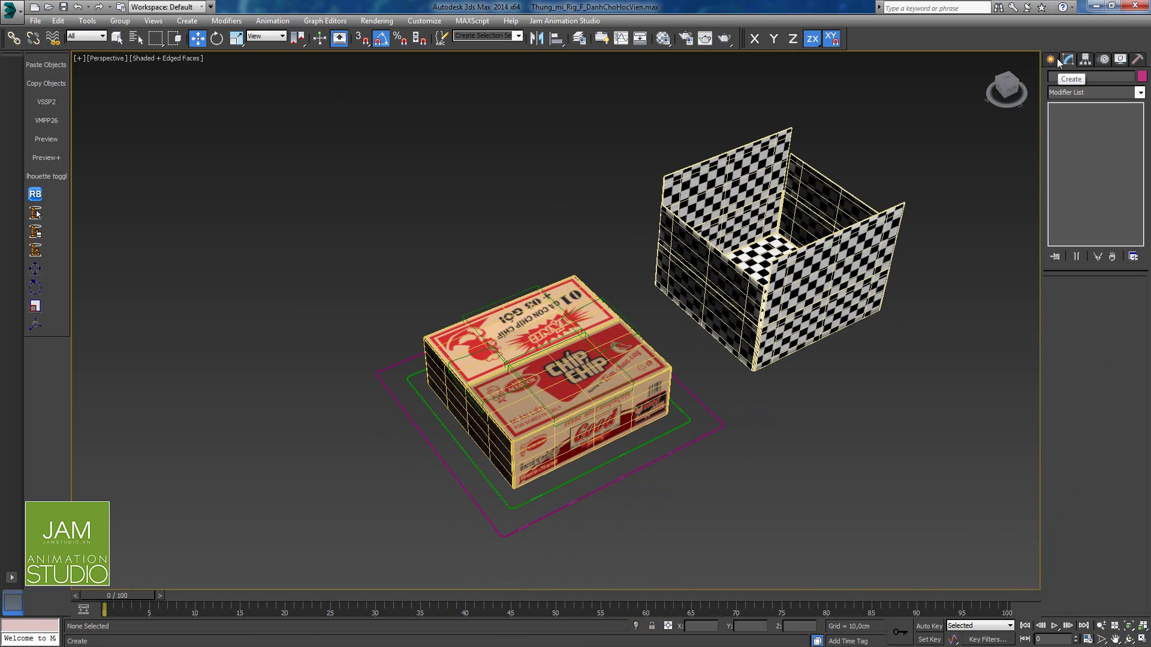
pyautogui.scroll(-3, 501, 473)
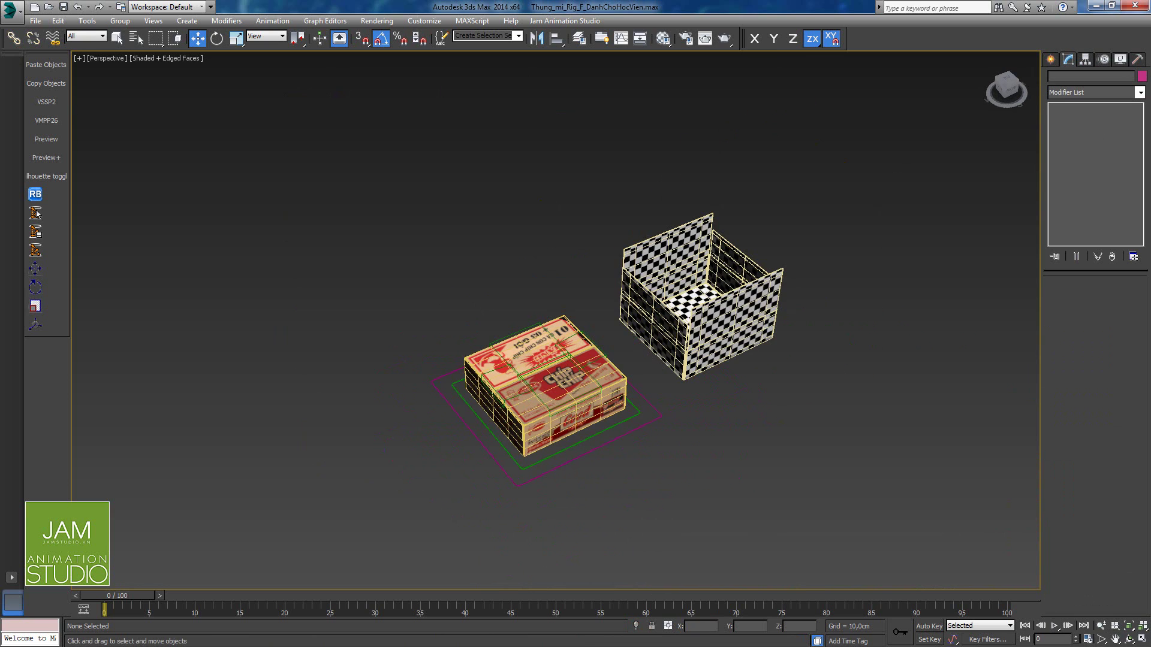
pyautogui.click(1086, 59)
pyautogui.click(1050, 59)
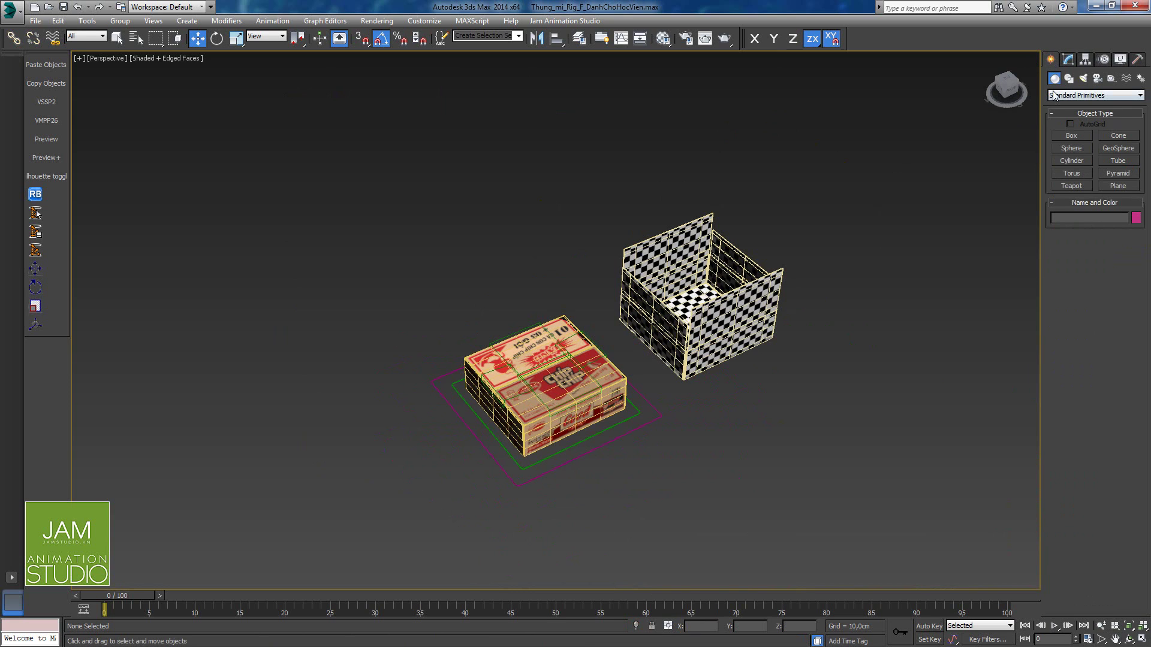
pyautogui.click(1068, 135)
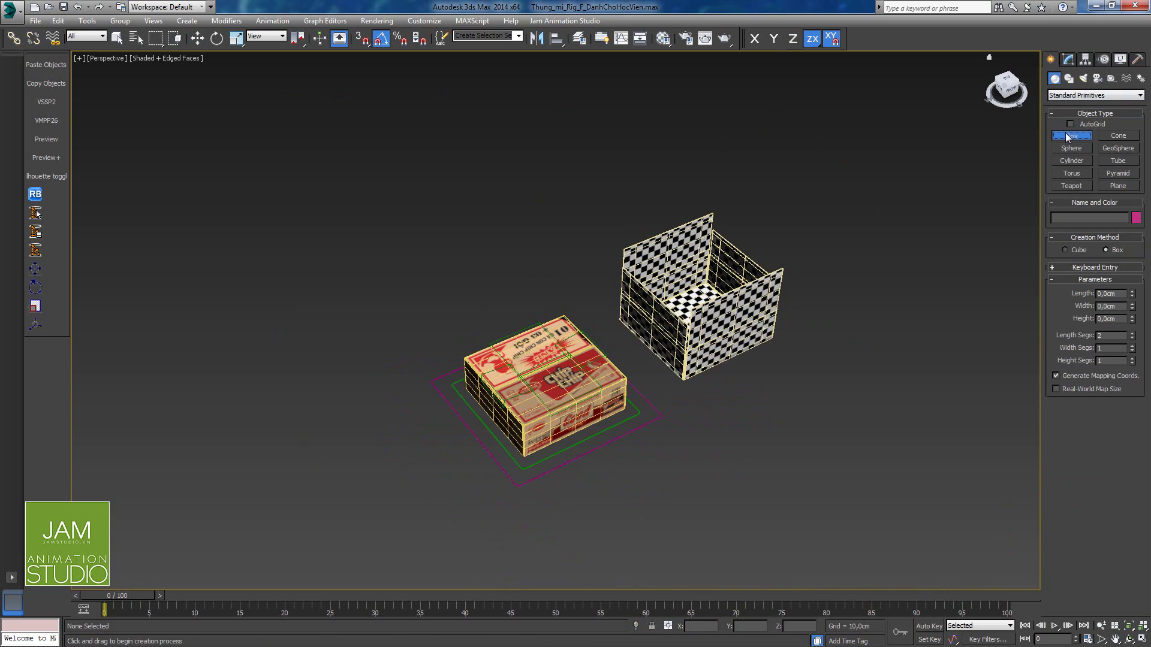
pyautogui.moveTo(408, 393); pyautogui.dragTo(306, 573)
pyautogui.click(299, 458)
pyautogui.keyDown('alt'); pyautogui.moveTo(684, 430); pyautogui.dragTo(696, 418, button='middle'); pyautogui.keyUp('alt')
pyautogui.rightClick(685, 426)
pyautogui.click(1068, 59)
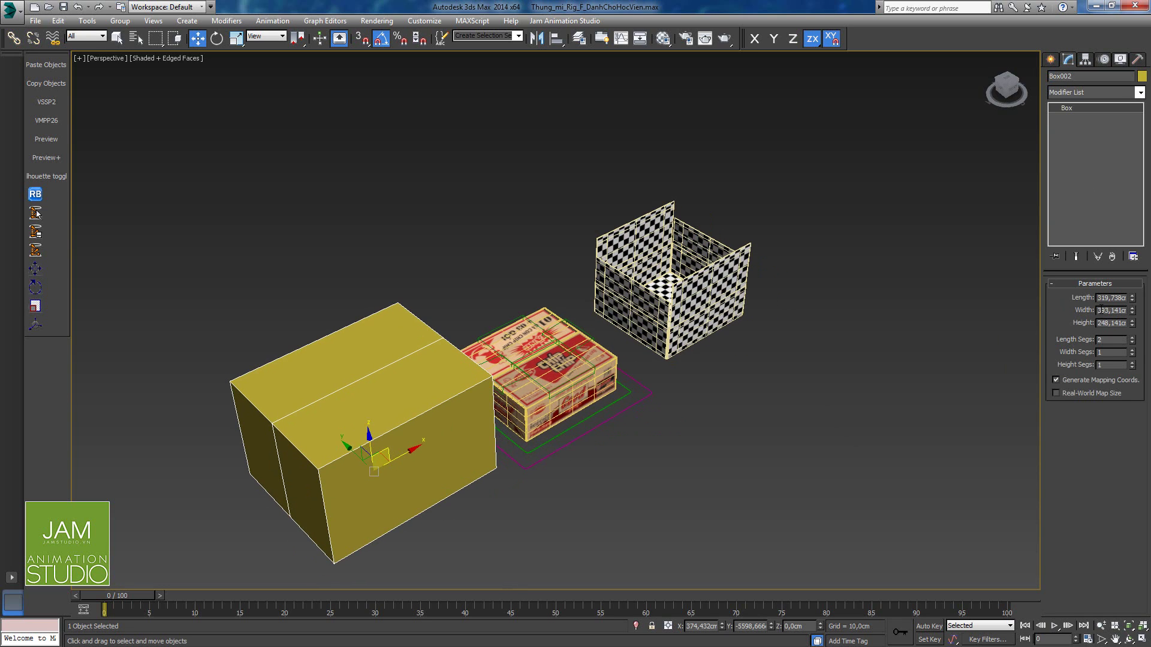
# Step: Set the new box's length and width to 250 cm each
pyautogui.doubleClick(1099, 298)
pyautogui.write('25')
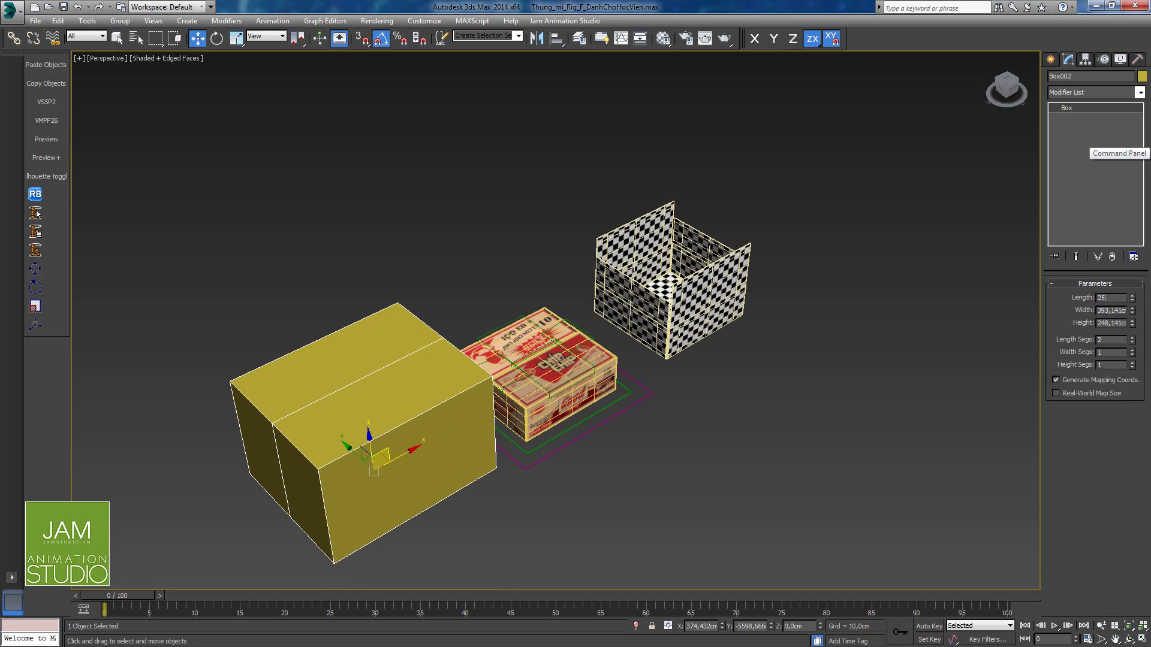
pyautogui.write('0')
pyautogui.press('Return')
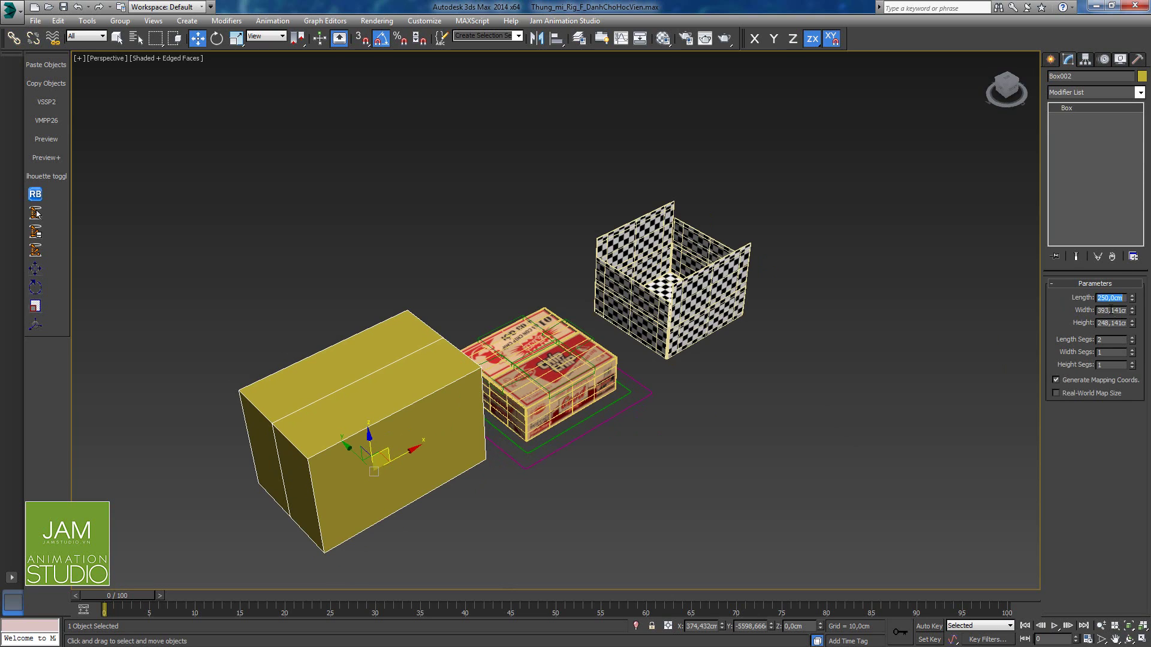
pyautogui.doubleClick(1111, 310)
pyautogui.write('250')
pyautogui.press('Return')
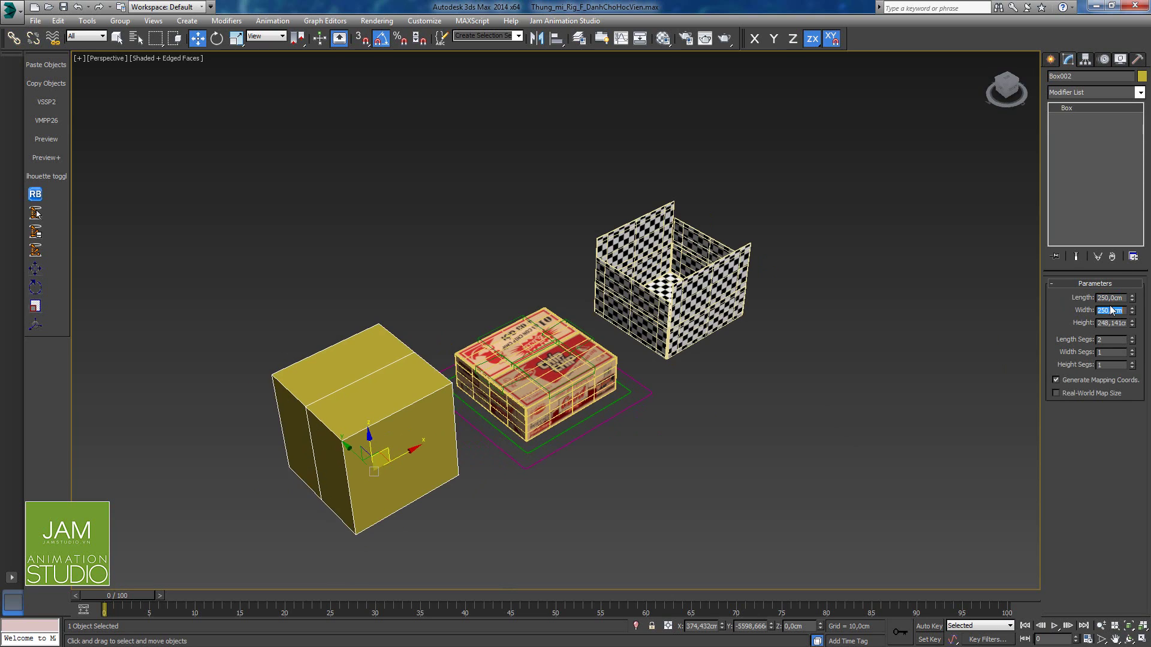
# Step: Set the yellow box's width to 270 cm and its height to 90 cm to approximate the carton's proportions
pyautogui.scroll(3, 464, 450)
pyautogui.keyDown('alt'); pyautogui.moveTo(527, 426); pyautogui.dragTo(985, 362, button='middle'); pyautogui.keyUp('alt')
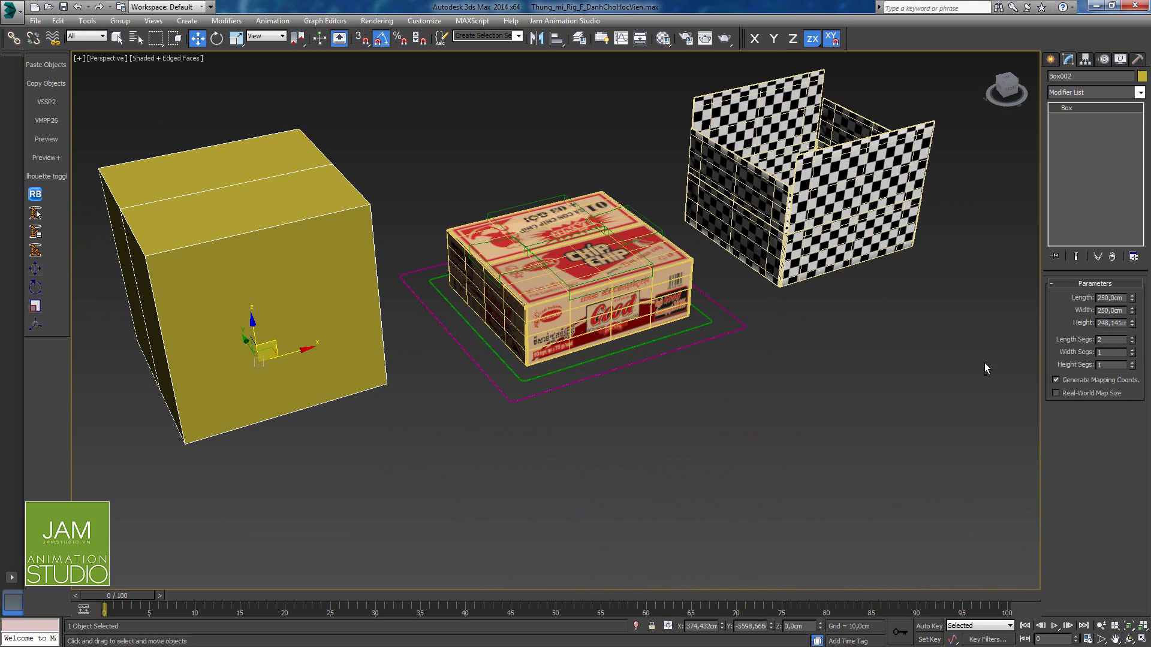
pyautogui.doubleClick(1109, 310)
pyautogui.write('270')
pyautogui.press('Return')
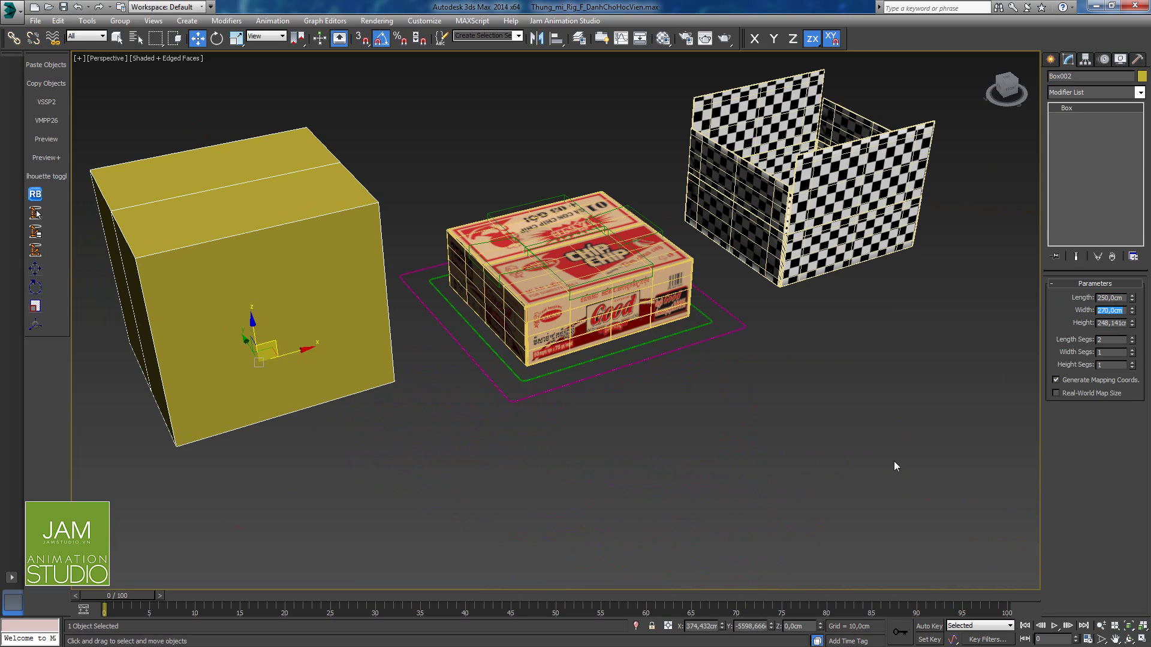
pyautogui.doubleClick(1110, 324)
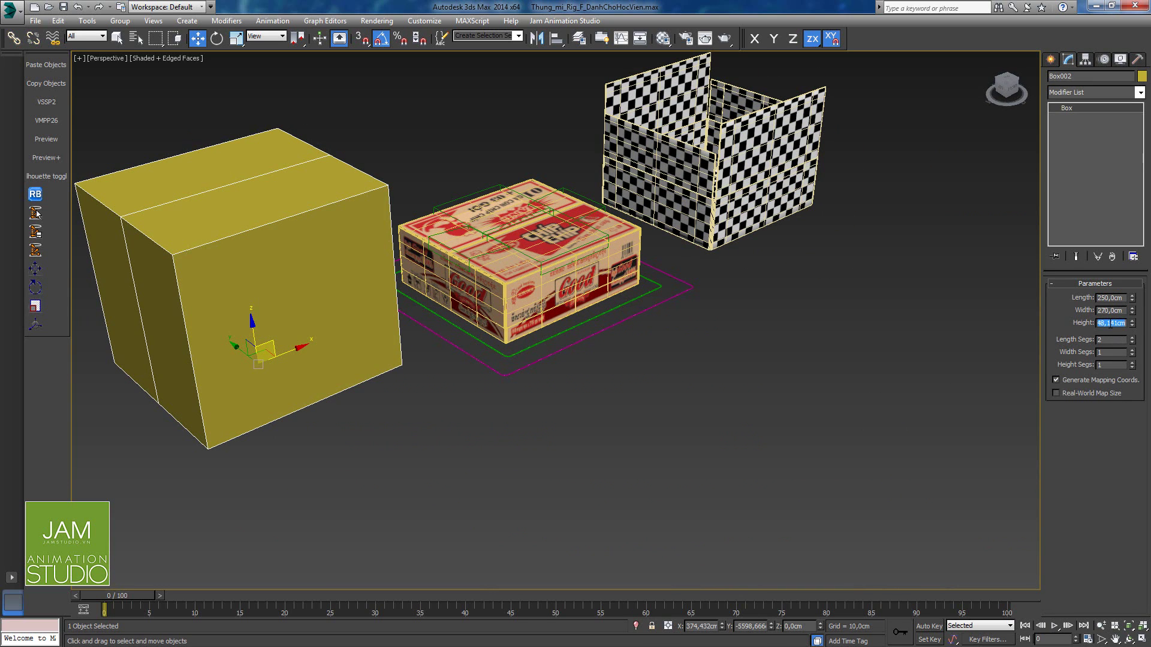
pyautogui.write('90')
pyautogui.press('Return')
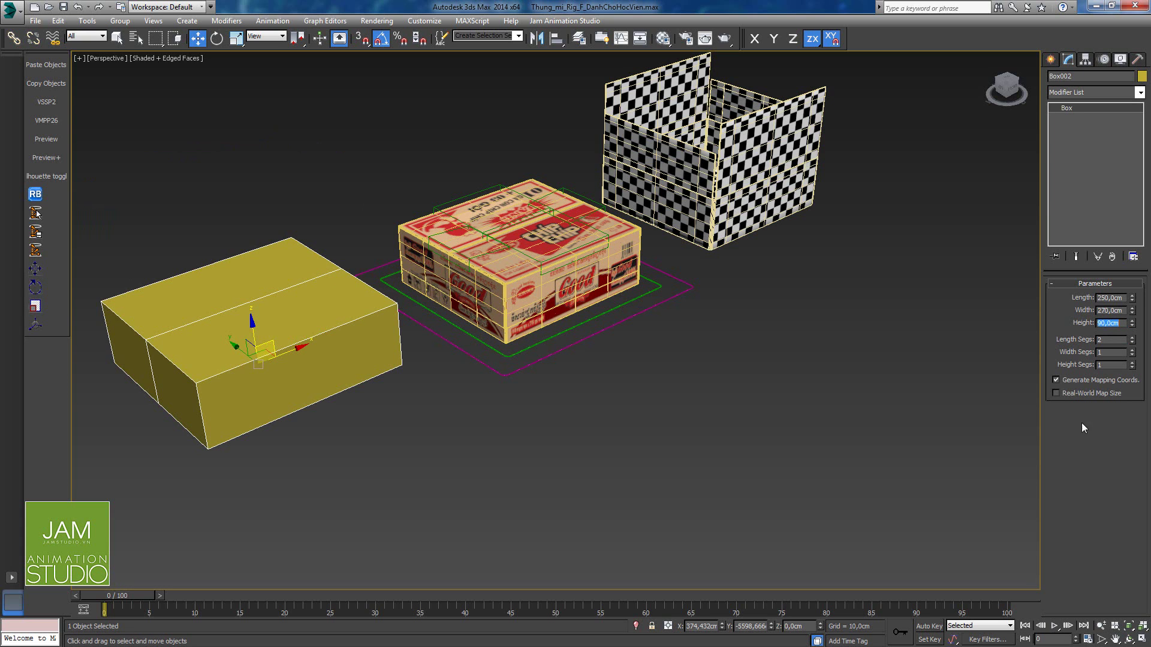
# Step: Align the yellow box to the printed carton in X, Y and Z, center to center
pyautogui.keyDown('alt'); pyautogui.moveTo(456, 438); pyautogui.dragTo(447, 475, button='middle'); pyautogui.keyUp('alt')
pyautogui.hotkey('alt', 'a')
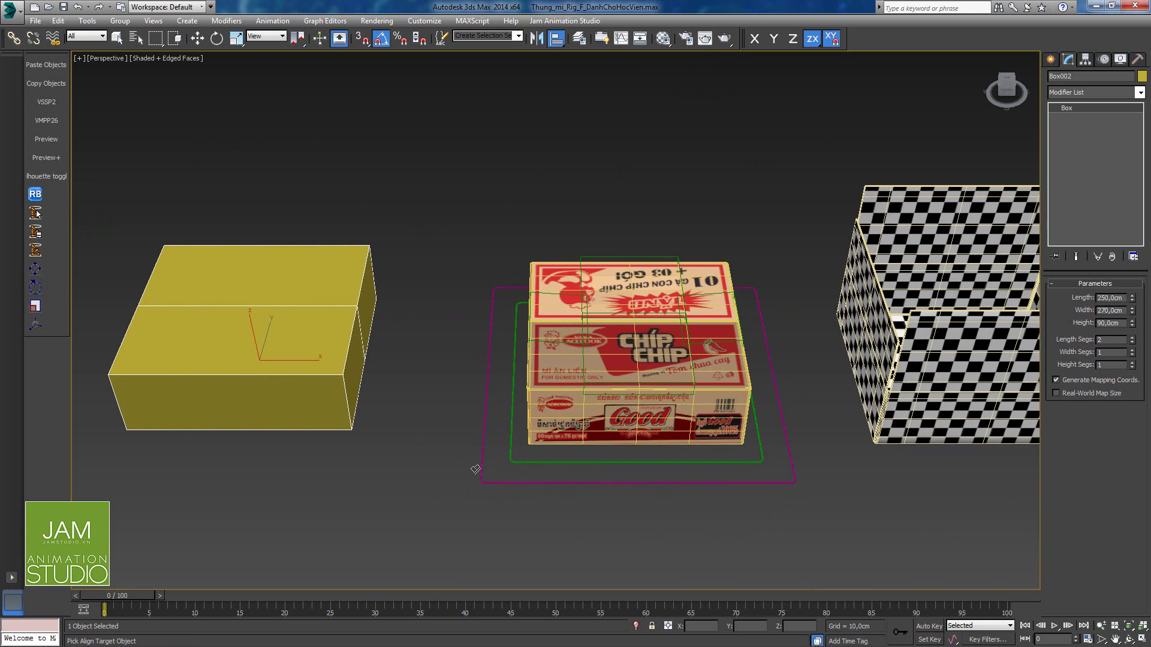
pyautogui.click(483, 474)
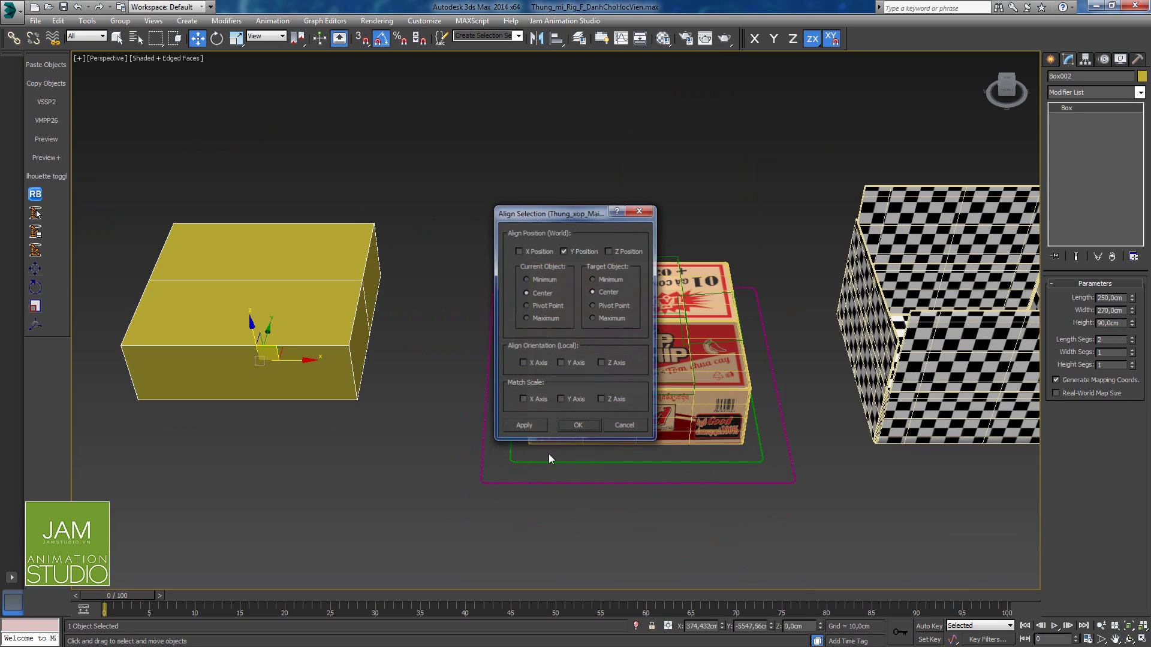
pyautogui.click(564, 251)
pyautogui.click(609, 251)
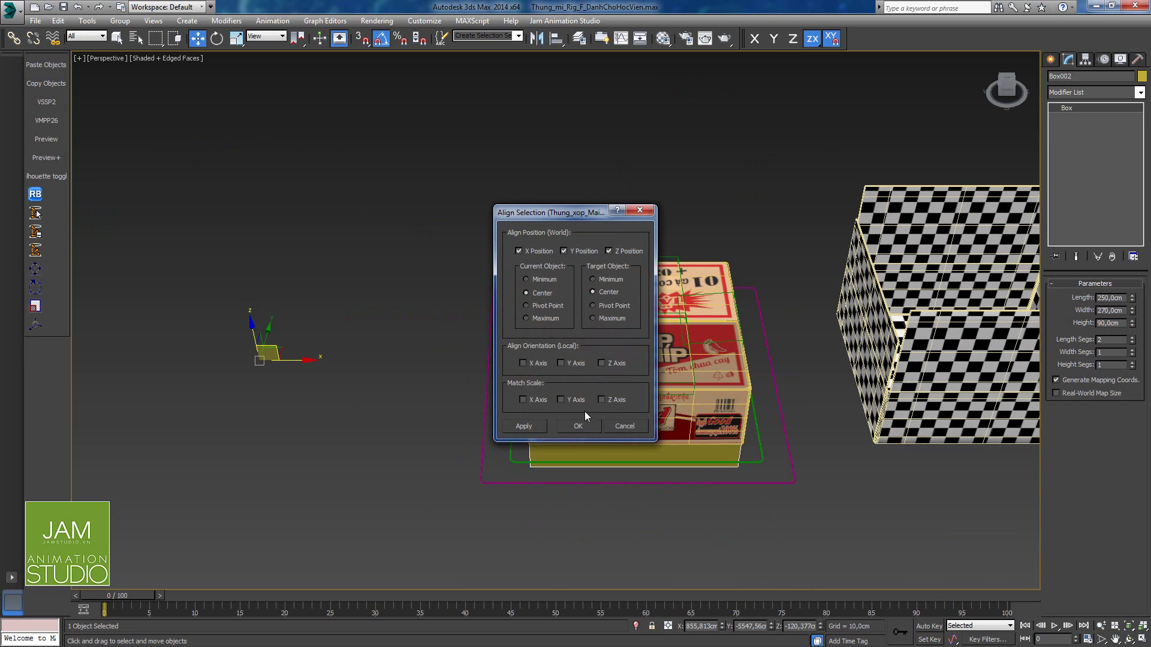
pyautogui.click(578, 427)
pyautogui.keyDown('alt'); pyautogui.moveTo(578, 426); pyautogui.dragTo(651, 387, button='middle'); pyautogui.keyUp('alt')
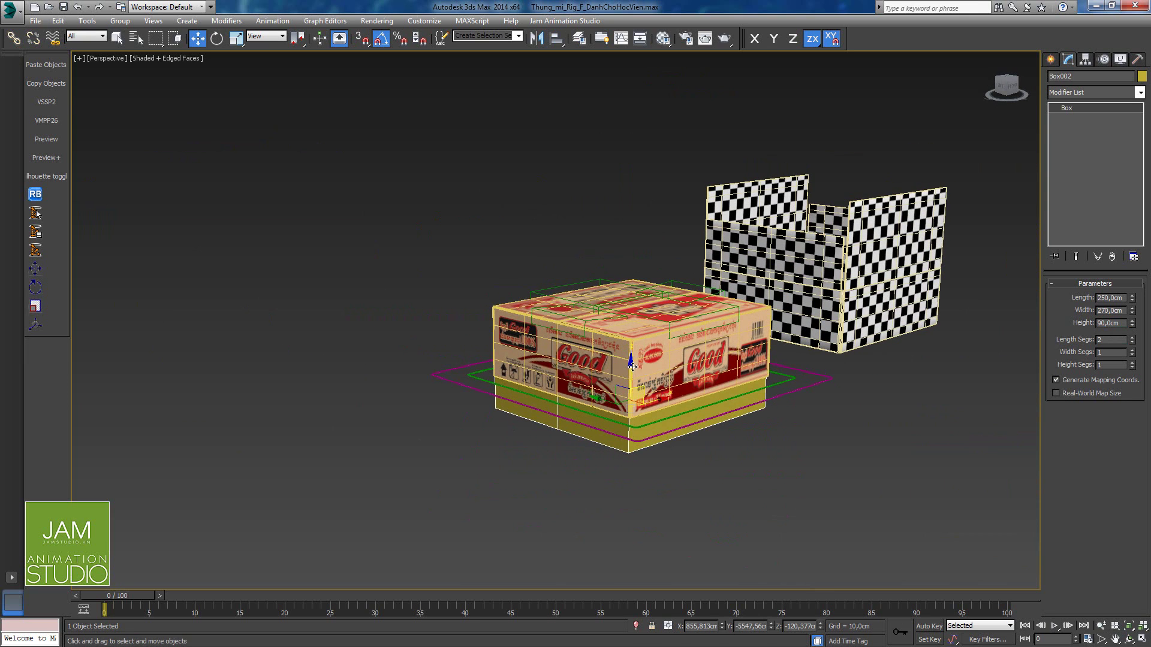
# Step: Raise the box over the carton to about Z -66 cm for comparison, and move it along X beside the carton to about 400 cm
pyautogui.moveTo(634, 369); pyautogui.dragTo(634, 329)
pyautogui.keyDown('alt'); pyautogui.moveTo(634, 351); pyautogui.dragTo(669, 384, button='middle'); pyautogui.keyUp('alt')
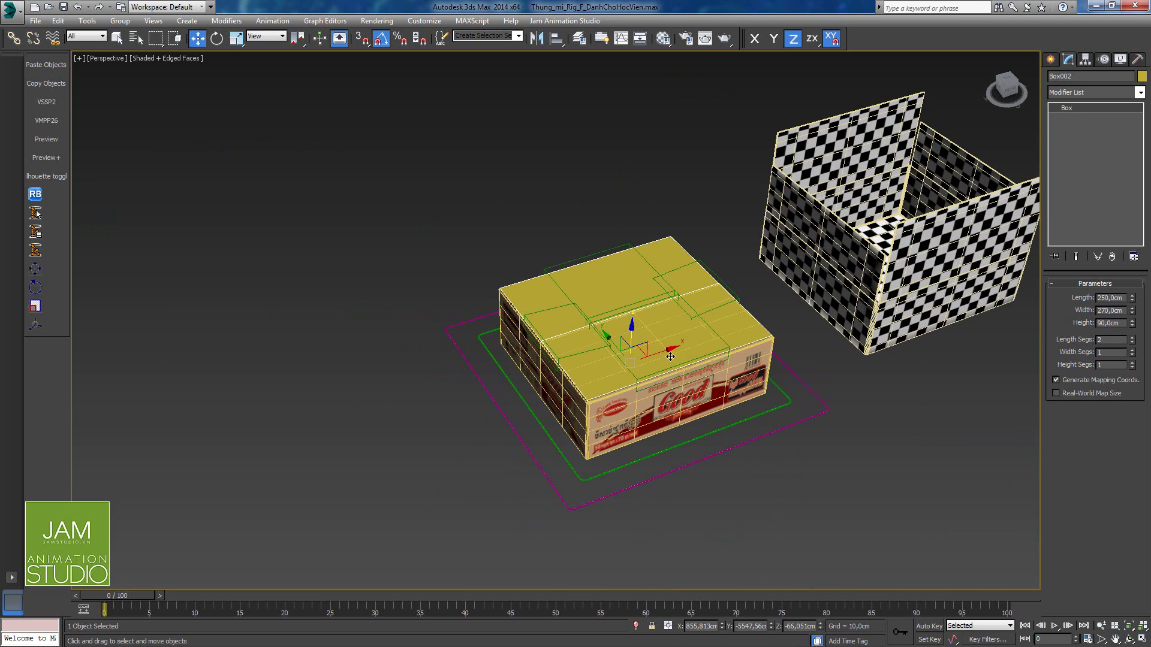
pyautogui.moveTo(666, 348); pyautogui.dragTo(343, 434)
pyautogui.keyDown('alt'); pyautogui.moveTo(519, 427); pyautogui.dragTo(566, 354, button='middle'); pyautogui.keyUp('alt')
pyautogui.keyDown('alt'); pyautogui.moveTo(300, 429); pyautogui.dragTo(437, 462, button='middle'); pyautogui.keyUp('alt')
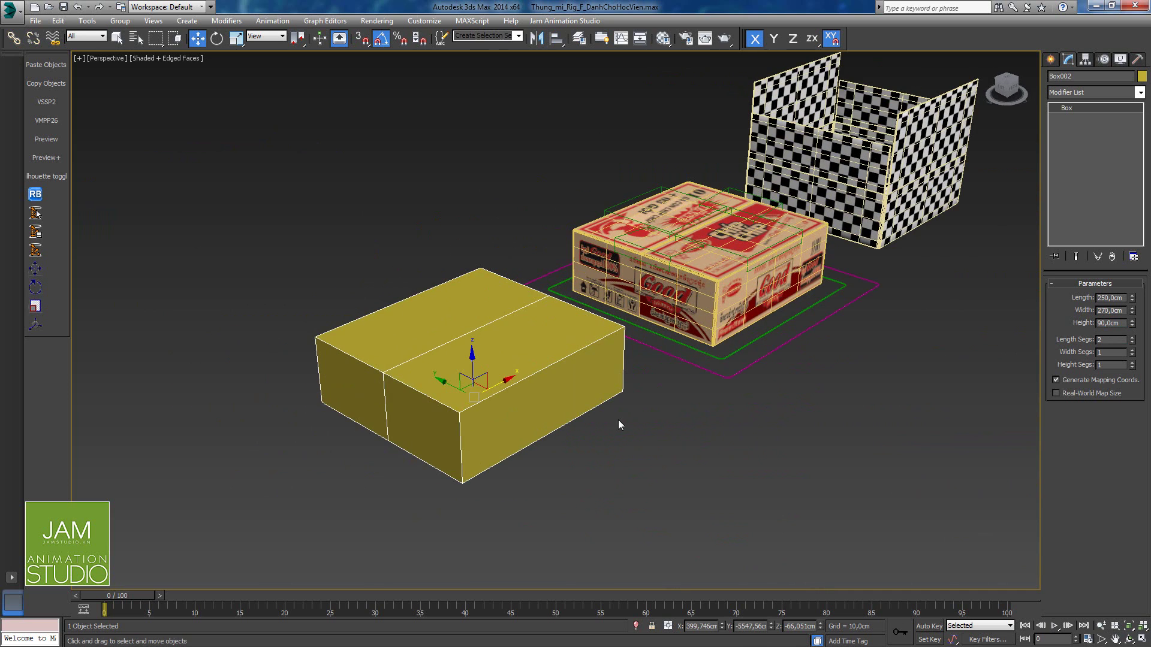
# Step: Isolate the yellow box and frame it from above at an angle
pyautogui.keyDown('alt'); pyautogui.moveTo(617, 419); pyautogui.dragTo(590, 432, button='middle'); pyautogui.keyUp('alt')
pyautogui.hotkey('alt', 'q')
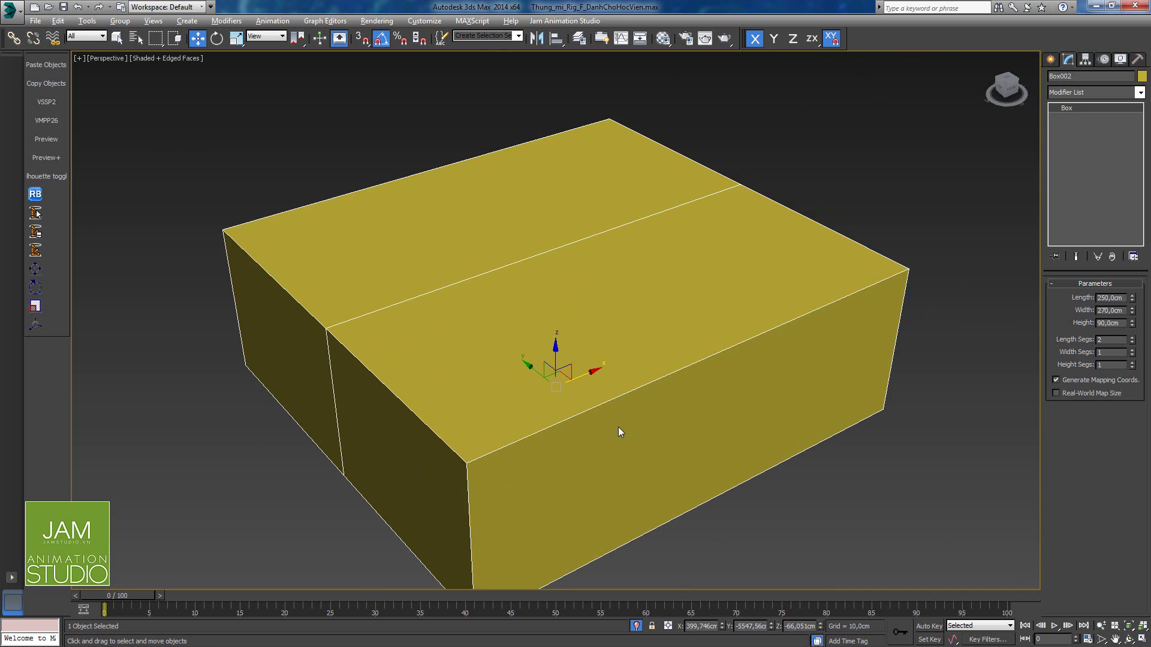
pyautogui.scroll(-3, 618, 427)
pyautogui.keyDown('alt'); pyautogui.moveTo(681, 387); pyautogui.dragTo(647, 387, button='middle'); pyautogui.keyUp('alt')
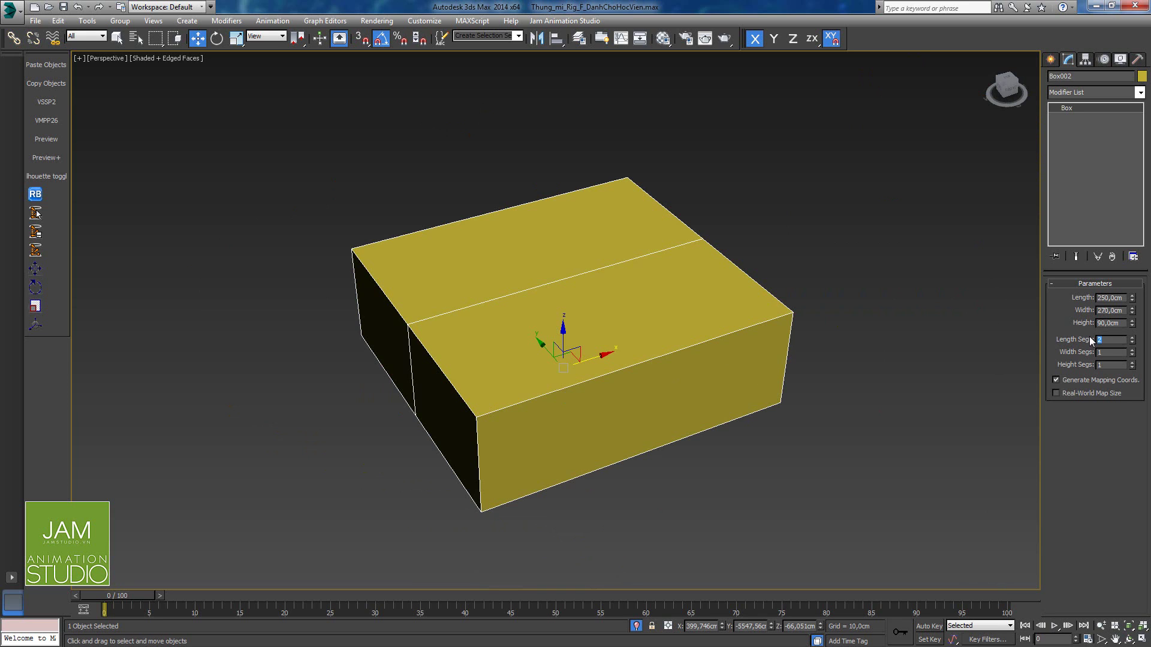
pyautogui.moveTo(504, 355)
pyautogui.keyDown('alt'); pyautogui.mouseDown(button='middle')
pyautogui.moveTo(578, 385)
pyautogui.moveTo(503, 324)
pyautogui.moveTo(522, 362)
pyautogui.mouseUp(button='middle'); pyautogui.keyUp('alt')
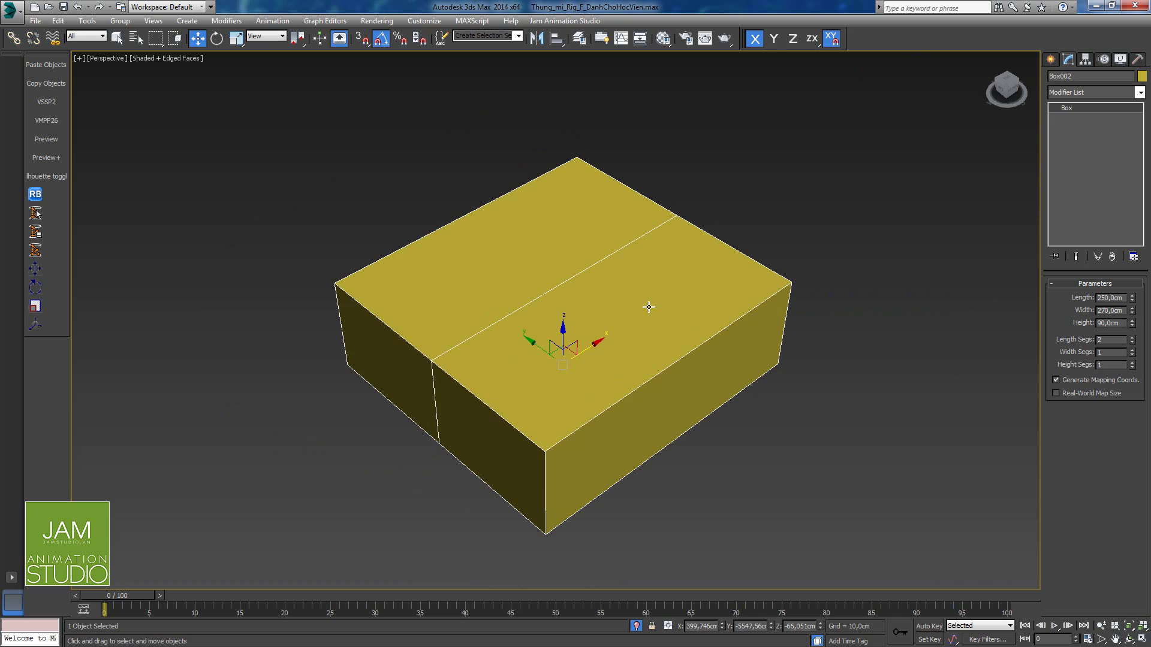
pyautogui.keyDown('alt'); pyautogui.moveTo(645, 305); pyautogui.dragTo(681, 290, button='middle'); pyautogui.keyUp('alt')
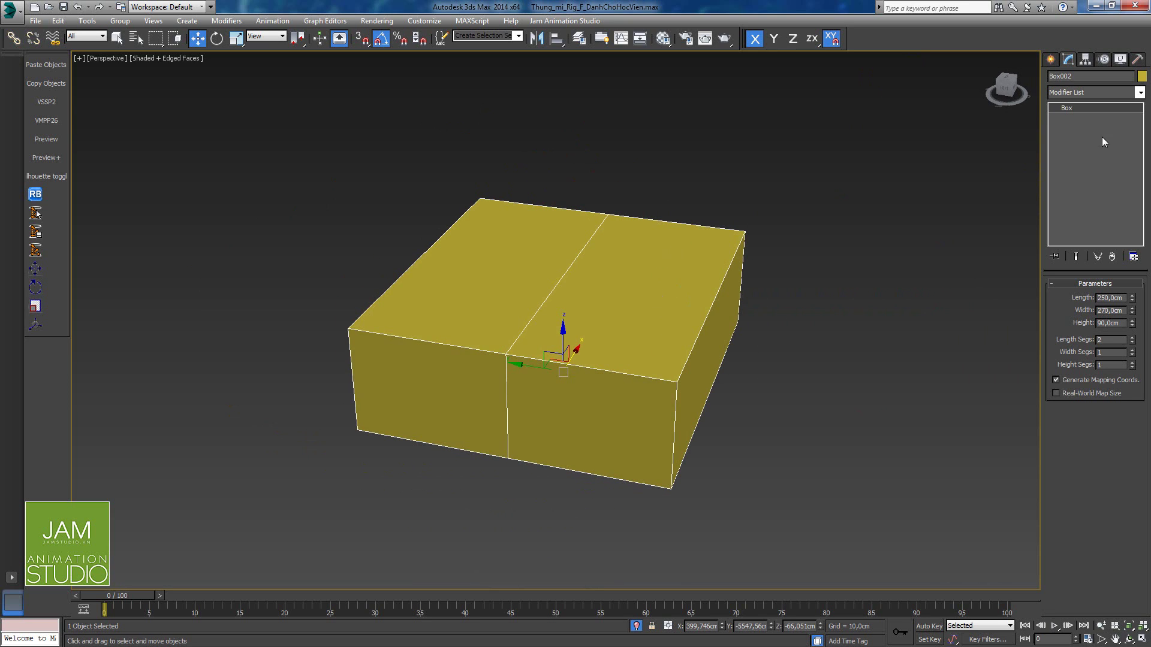
# Step: Add an Edit Poly modifier to the box and lay its parameters out in two columns
pyautogui.click(1140, 93)
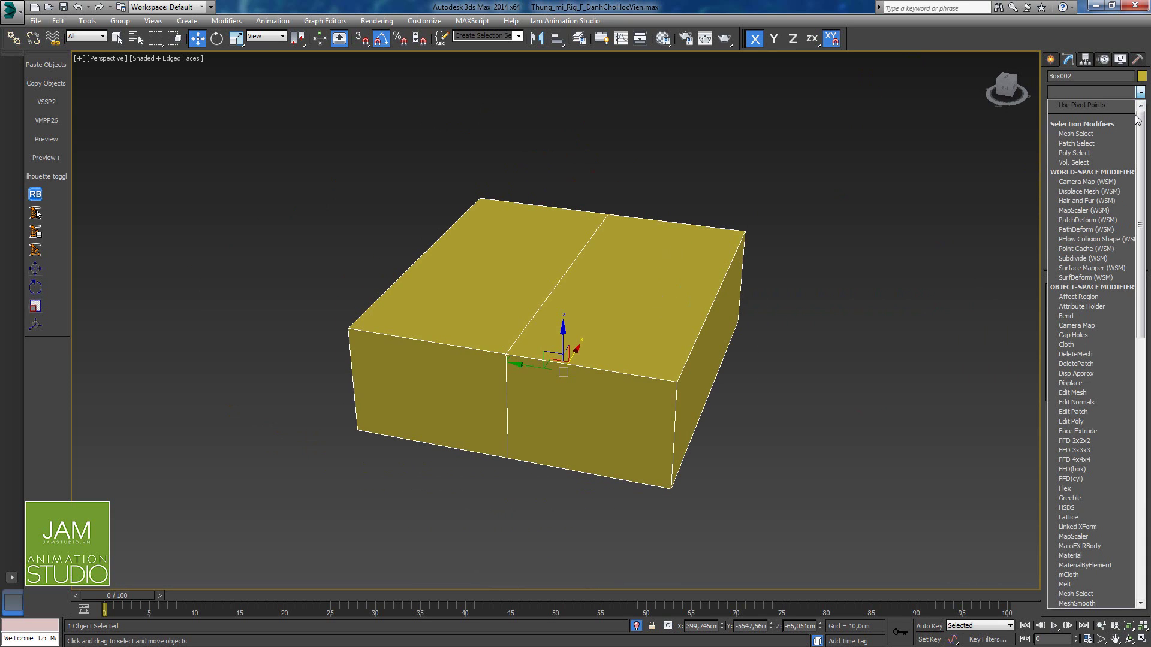
pyautogui.scroll(-10, 1137, 120)
pyautogui.click(1095, 132)
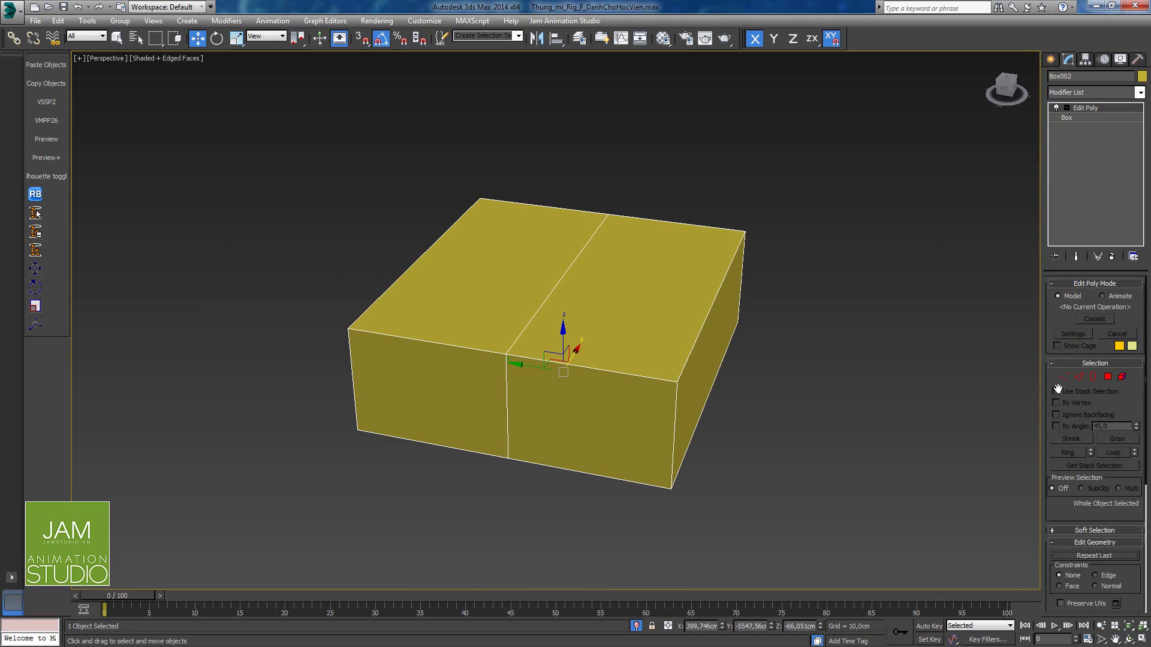
pyautogui.moveTo(1004, 381); pyautogui.dragTo(997, 378)
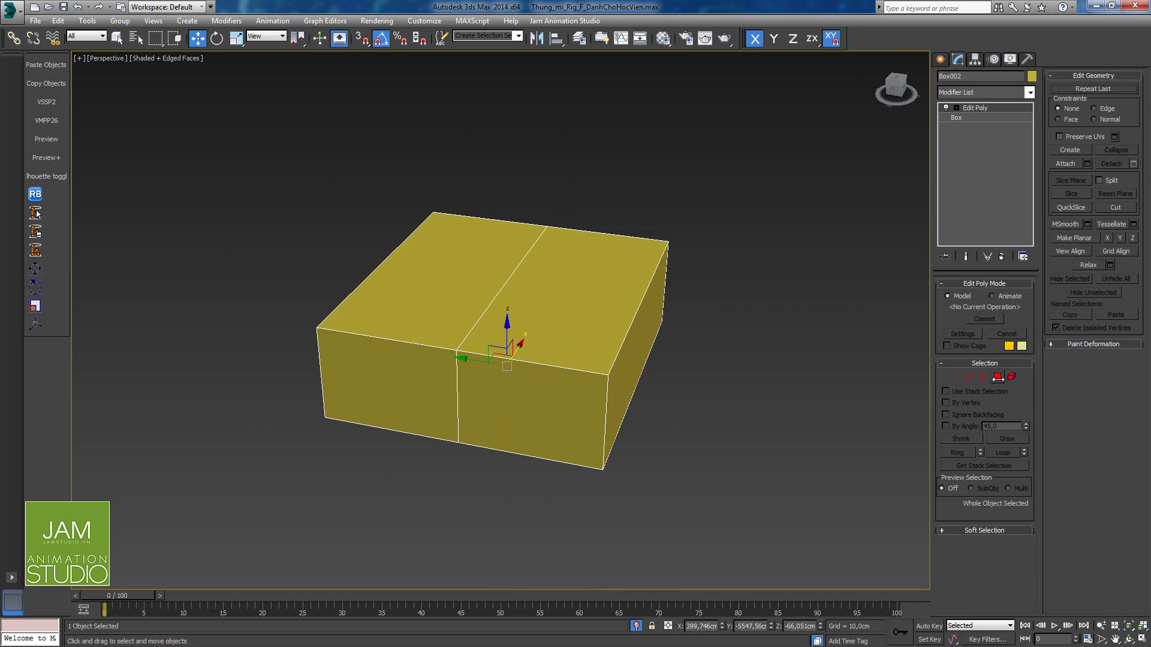
# Step: Break the two vertices at the ends of the center seam across the box's top
pyautogui.click(954, 377)
pyautogui.keyDown('alt'); pyautogui.moveTo(432, 332); pyautogui.dragTo(446, 311, button='middle'); pyautogui.keyUp('alt')
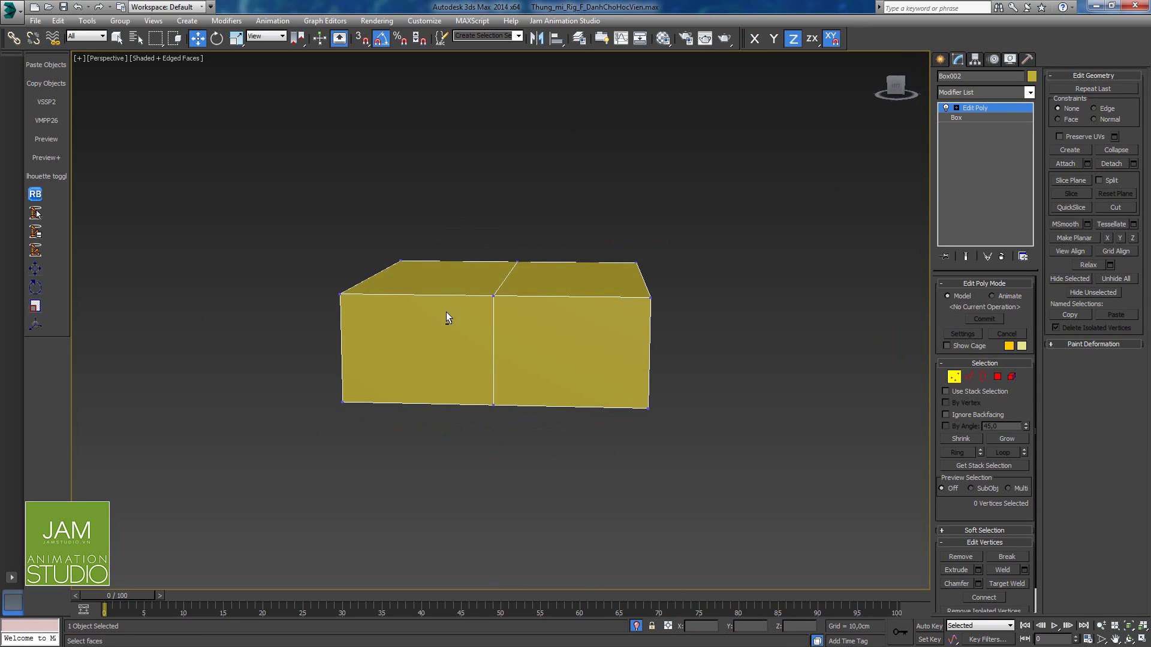
pyautogui.moveTo(532, 311); pyautogui.dragTo(531, 311)
pyautogui.keyDown('alt'); pyautogui.moveTo(531, 311); pyautogui.dragTo(601, 334, button='middle'); pyautogui.keyUp('alt')
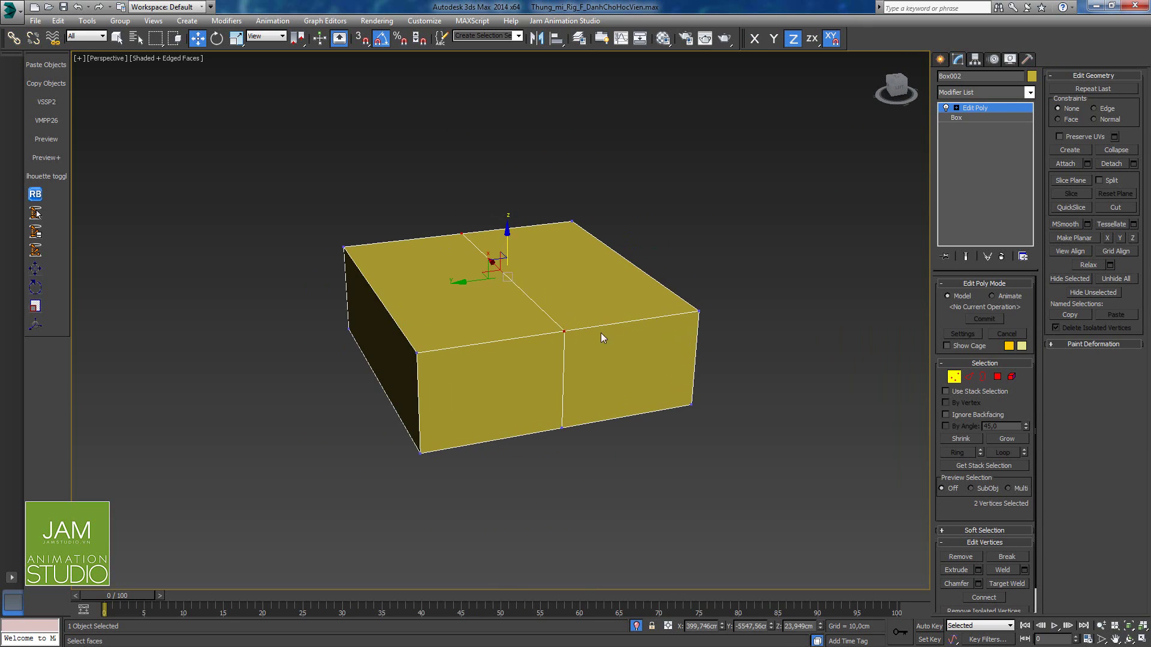
pyautogui.rightClick(565, 331)
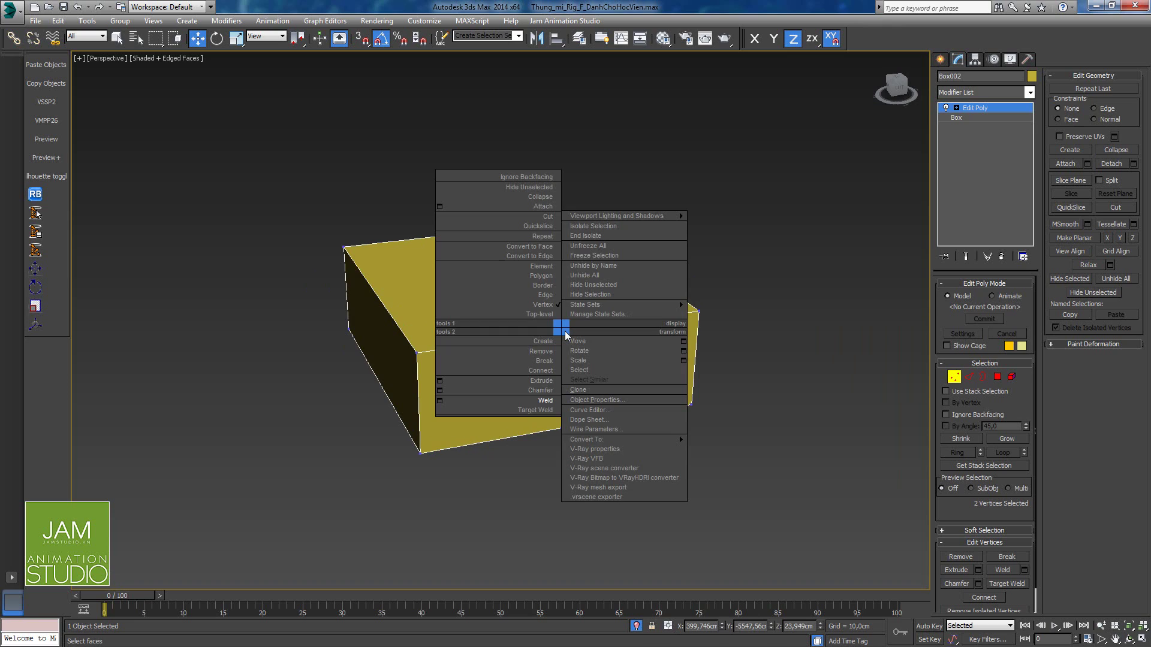
pyautogui.click(545, 362)
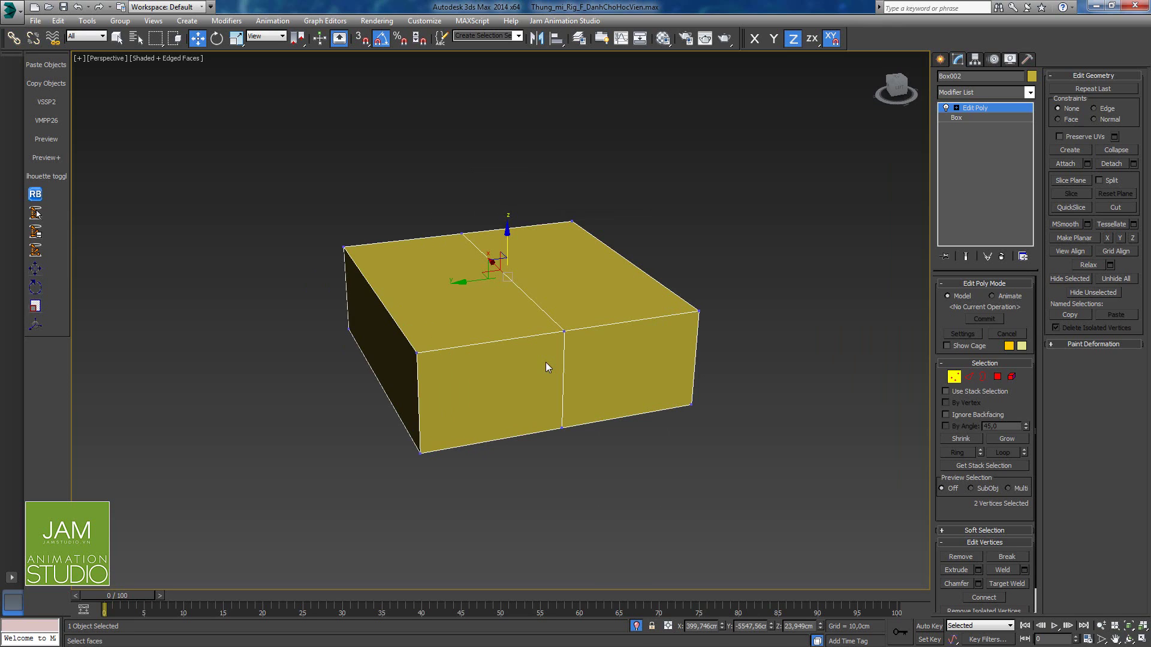
pyautogui.click(778, 390)
# Step: Try lifting the split vertices at one end of the top seam, and undo the moves
pyautogui.click(563, 331)
pyautogui.moveTo(563, 331); pyautogui.dragTo(566, 272)
pyautogui.moveTo(564, 333); pyautogui.dragTo(566, 260)
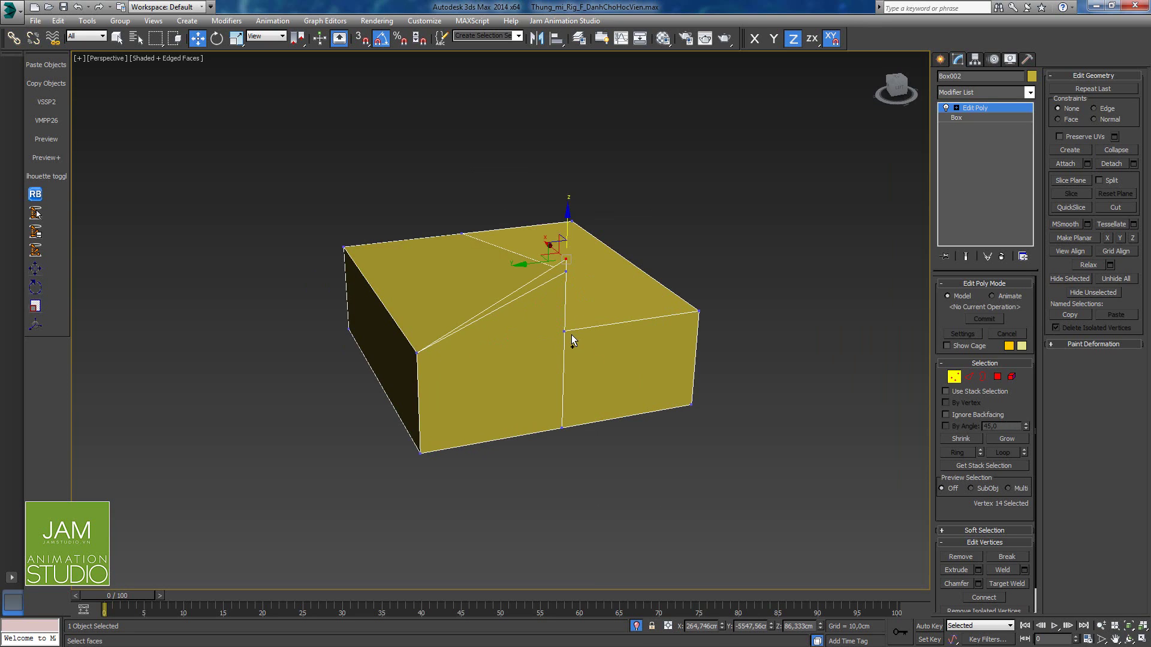
pyautogui.hotkey('ctrl', 'z')
pyautogui.hotkey('ctrl', 'z')
pyautogui.hotkey('ctrl', 'z')
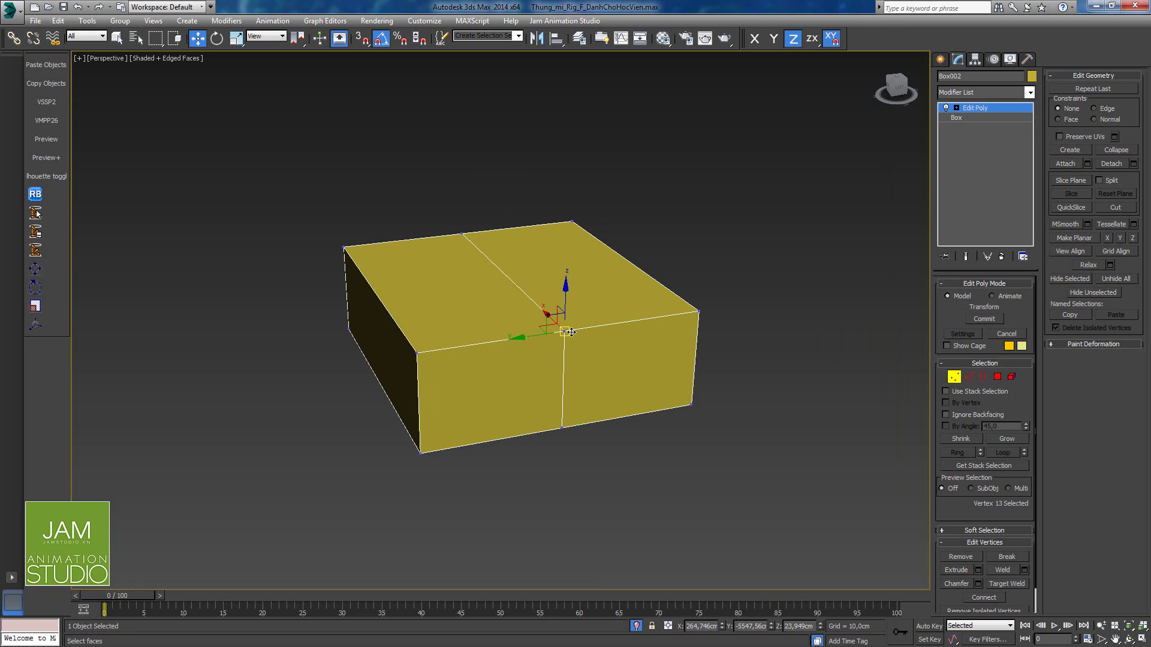
# Step: Select the top polygon on the +Y half of the box and raise it about 62 cm along Z
pyautogui.keyDown('alt'); pyautogui.moveTo(772, 294); pyautogui.dragTo(752, 296, button='middle'); pyautogui.keyUp('alt')
pyautogui.keyDown('alt'); pyautogui.moveTo(803, 323); pyautogui.dragTo(933, 393, button='middle'); pyautogui.keyUp('alt')
pyautogui.click(998, 376)
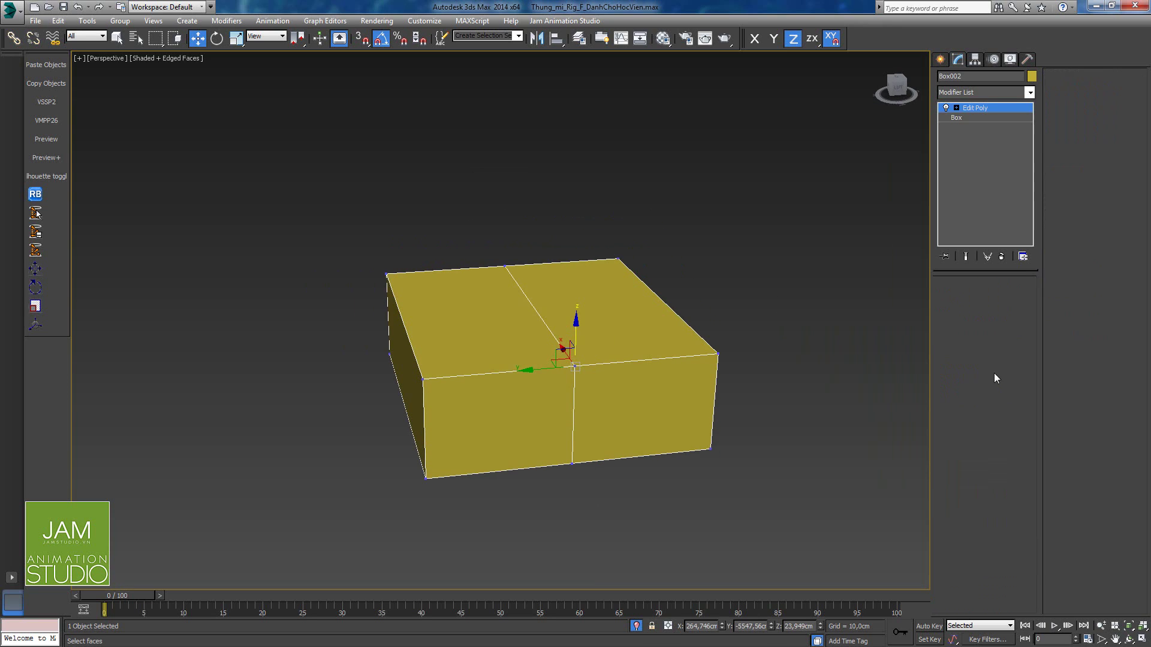
pyautogui.click(503, 312)
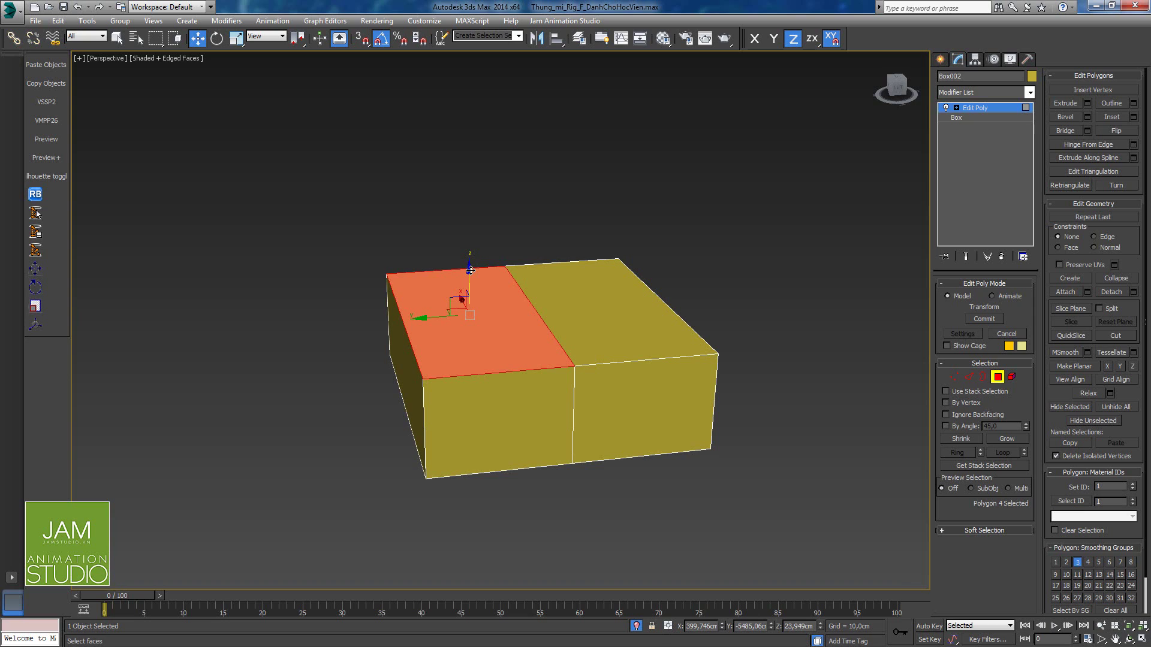
pyautogui.moveTo(470, 271); pyautogui.dragTo(470, 204)
# Step: Activate Rotate for the raised polygon and set the angle snap increment to 5 degrees
pyautogui.keyDown('alt'); pyautogui.moveTo(473, 282); pyautogui.dragTo(552, 382, button='middle'); pyautogui.keyUp('alt')
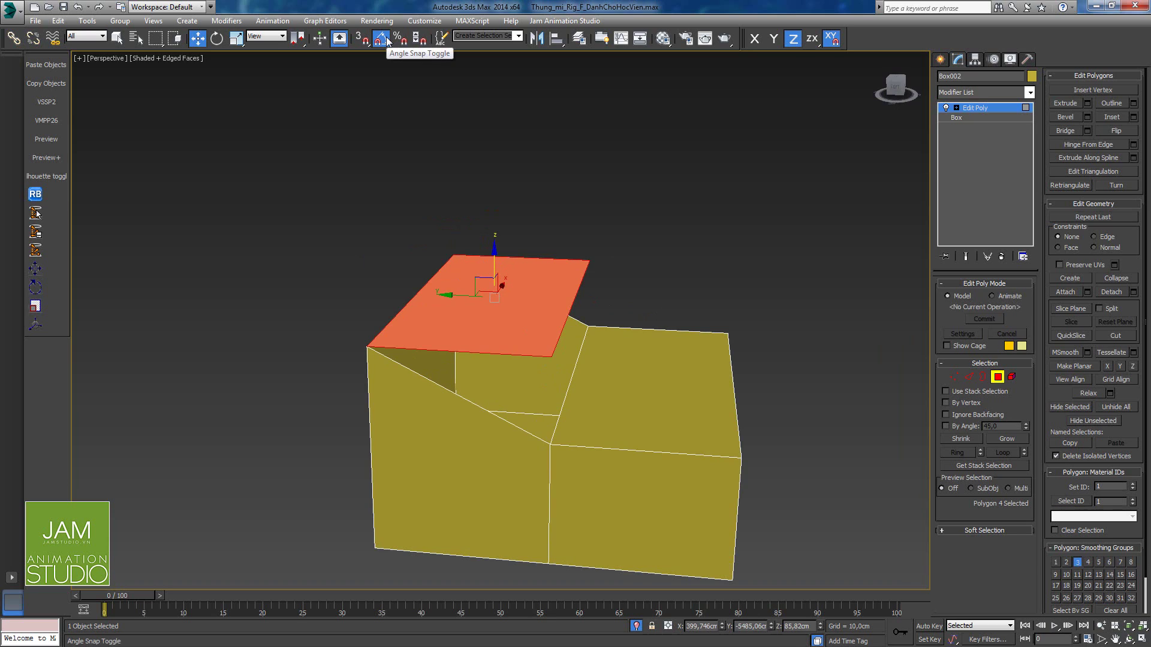
pyautogui.press('e')
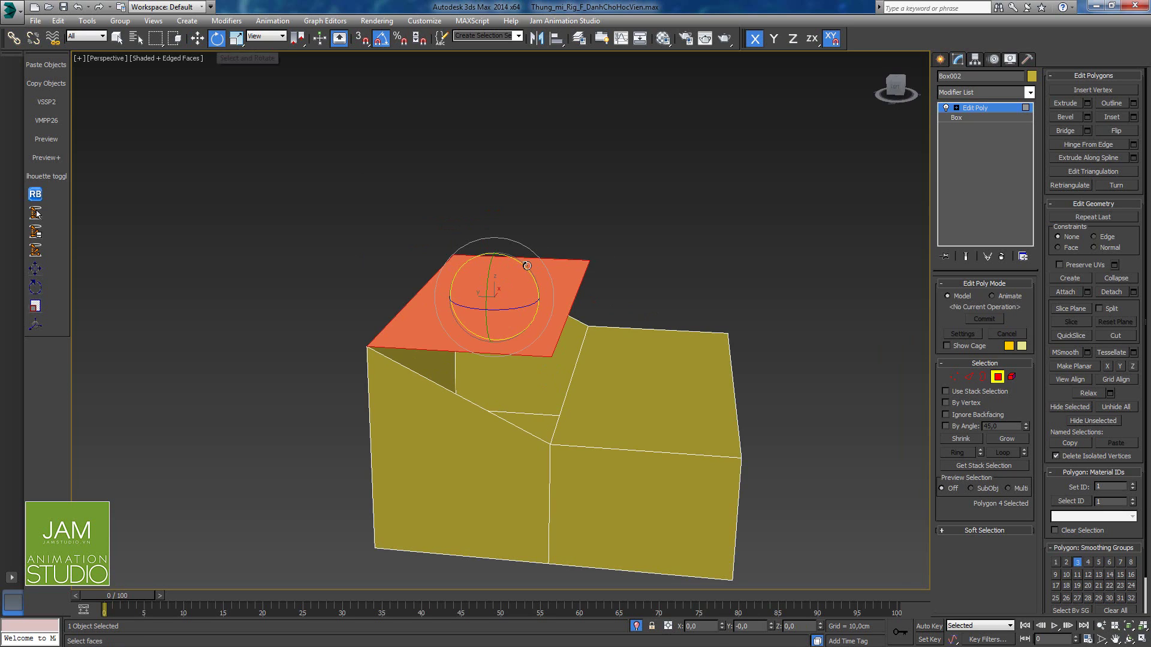
pyautogui.rightClick(382, 42)
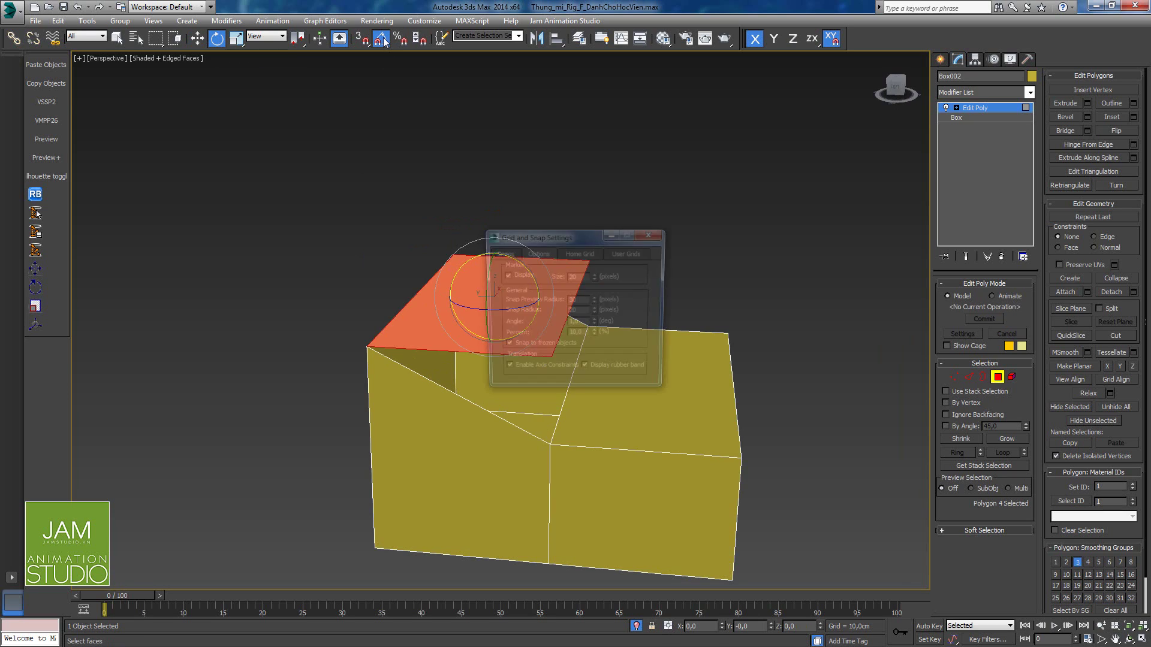
pyautogui.doubleClick(575, 324)
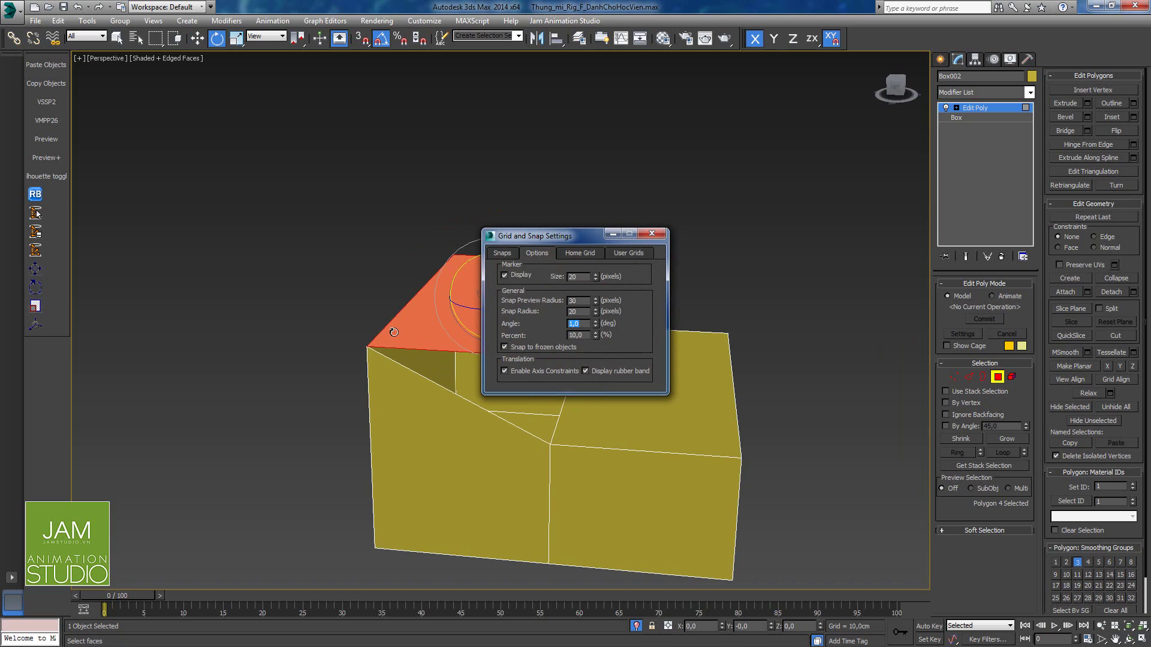
pyautogui.moveTo(598, 243); pyautogui.dragTo(596, 94)
pyautogui.press('Escape')
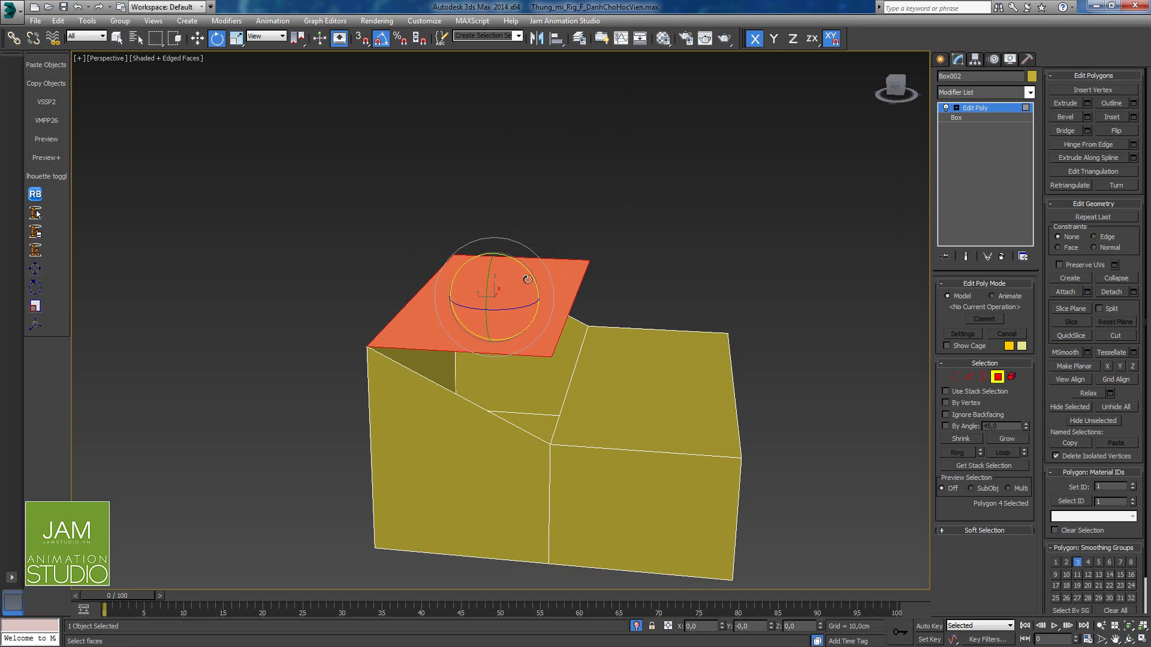
# Step: Rotate the raised polygon about the X axis until it stands upright like an open flap, and return to the Move tool
pyautogui.moveTo(527, 277); pyautogui.dragTo(483, 243)
pyautogui.hotkey('ctrl', 'z')
pyautogui.moveTo(525, 273); pyautogui.dragTo(478, 241)
pyautogui.press('w')
pyautogui.keyDown('alt'); pyautogui.moveTo(478, 291); pyautogui.dragTo(505, 286, button='middle'); pyautogui.keyUp('alt')
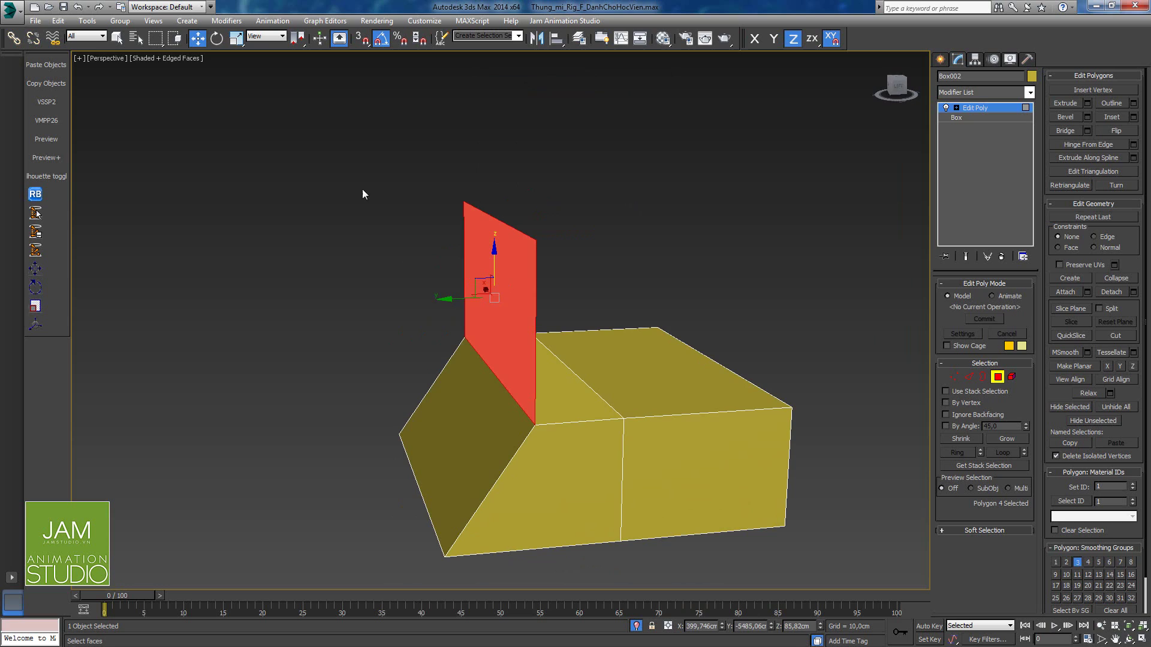
# Step: Enable 3D snapping to vertices and turn off axis constraints, keeping snapping to frozen objects on
pyautogui.click(367, 45)
pyautogui.rightClick(363, 43)
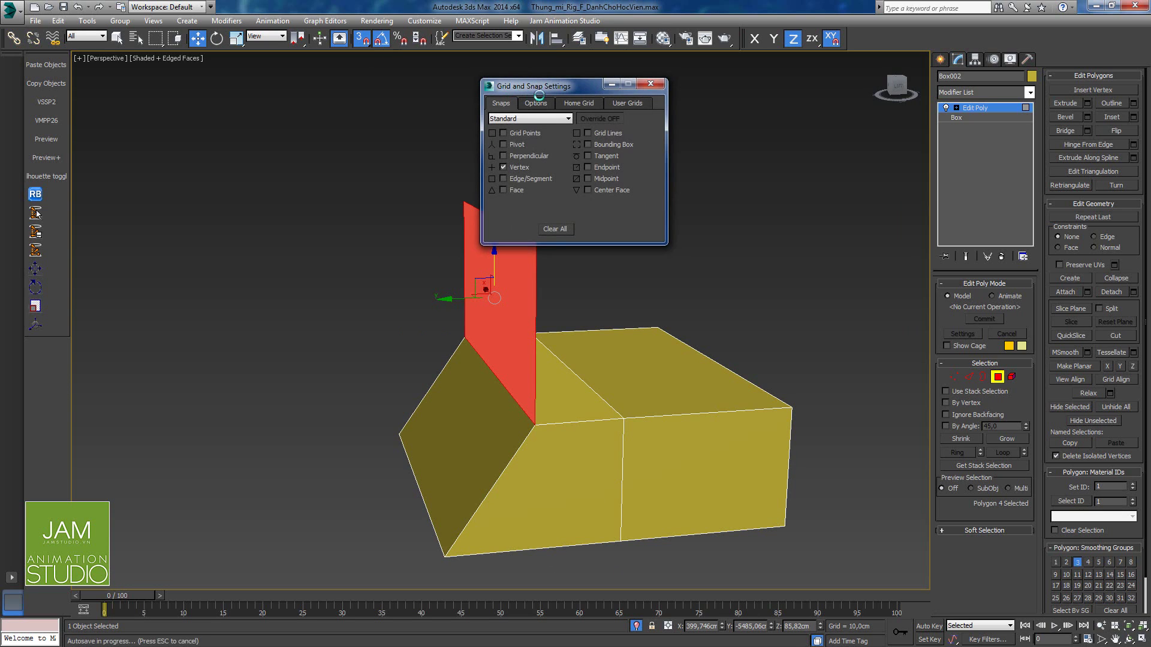
pyautogui.moveTo(550, 87); pyautogui.dragTo(625, 84)
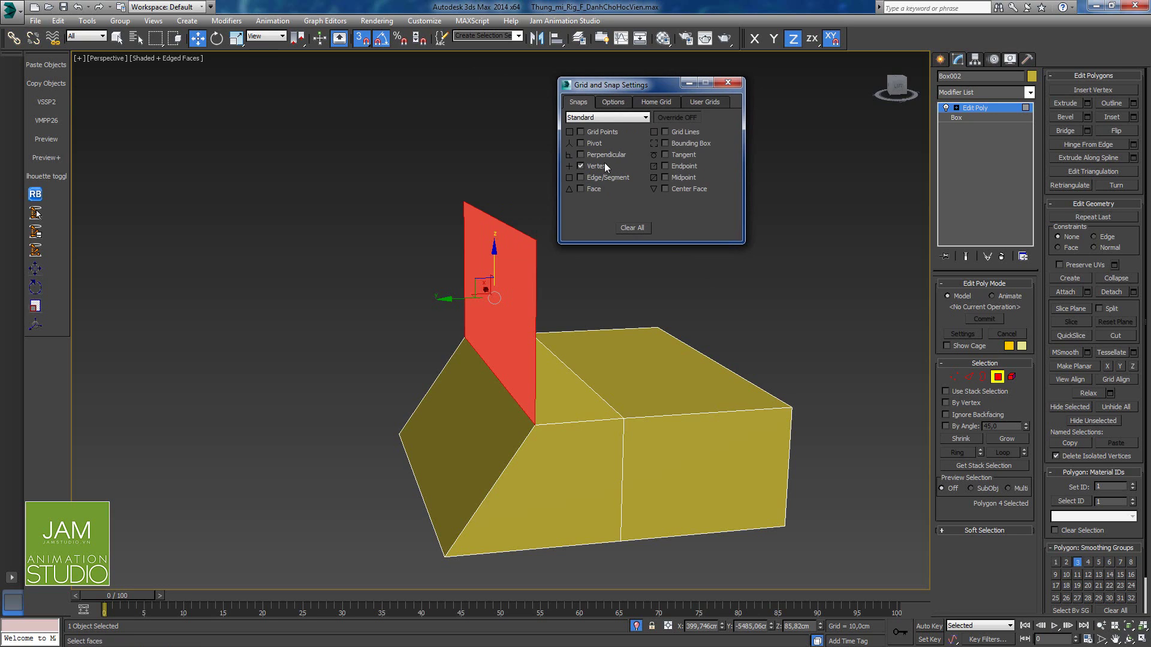
pyautogui.click(613, 102)
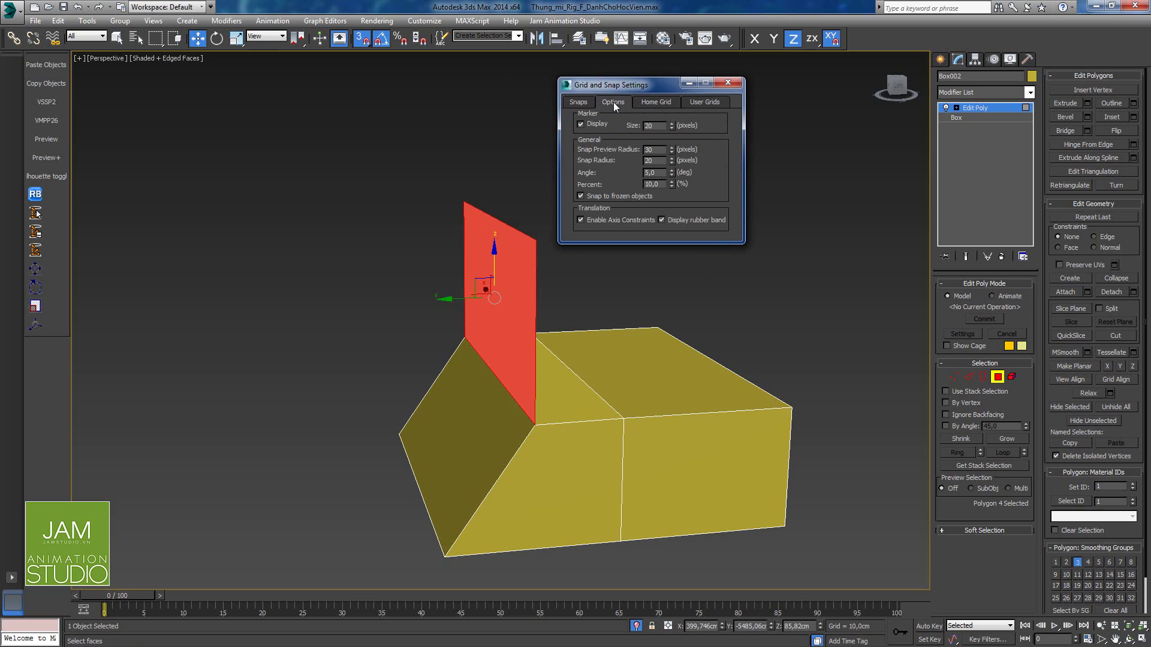
pyautogui.click(610, 196)
pyautogui.click(619, 220)
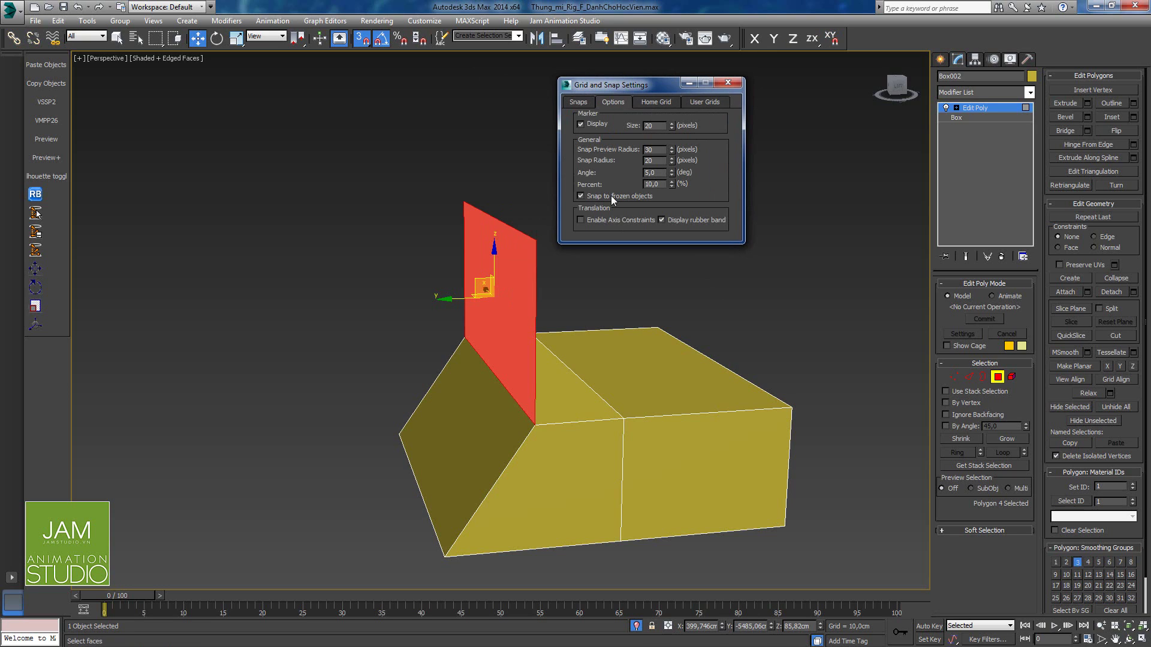
# Step: Try to move the upright flap polygon from its lower corner vertex, and reselect the flap polygon
pyautogui.moveTo(535, 425)
pyautogui.mouseDown()
pyautogui.moveTo(432, 440)
pyautogui.moveTo(470, 464)
pyautogui.moveTo(539, 414)
pyautogui.moveTo(549, 419)
pyautogui.mouseUp()
pyautogui.click(520, 306)
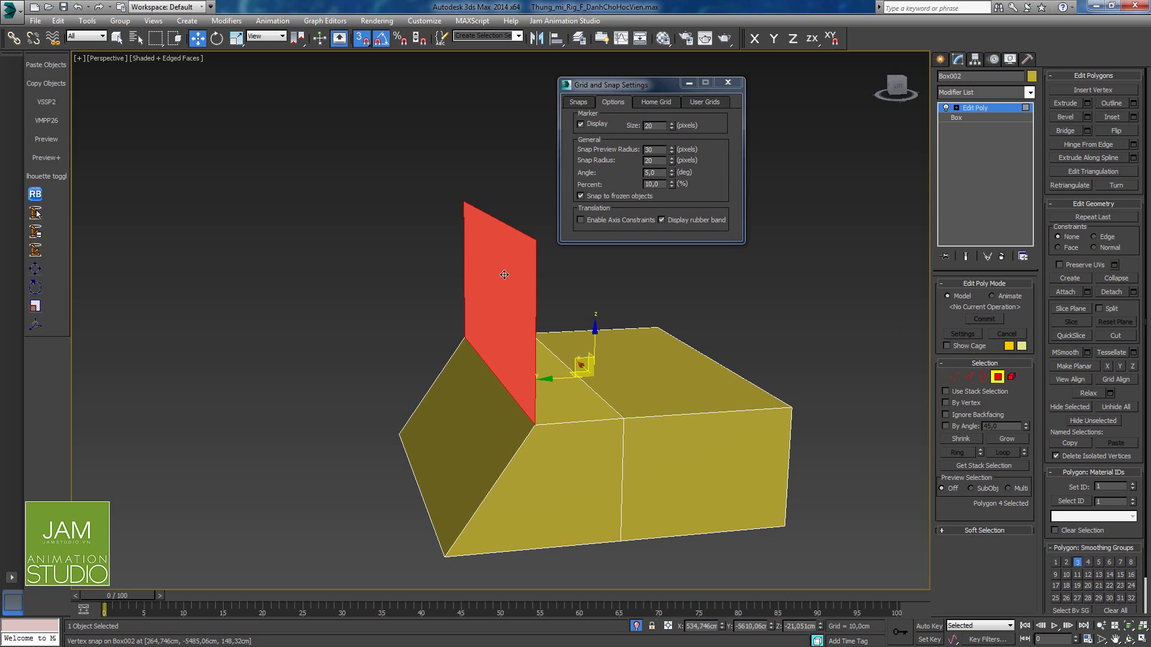
pyautogui.click(374, 214)
pyautogui.click(505, 263)
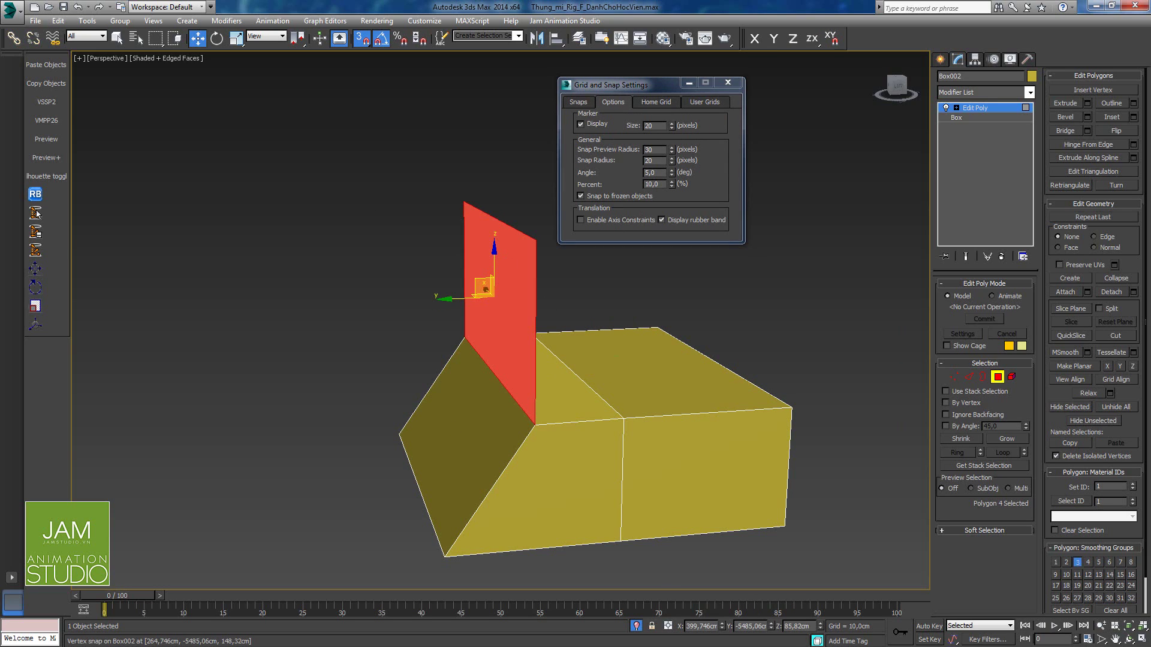
# Step: Lock the selection on the upright flap polygon
pyautogui.click(652, 626)
pyautogui.press('space')
pyautogui.press('space')
pyautogui.press('space')
pyautogui.press('space')
# Step: Enable axis constraints and snap the upright flap along Y from its base corner to line up with the box's bottom corner vertex
pyautogui.moveTo(536, 422)
pyautogui.mouseDown()
pyautogui.moveTo(480, 359)
pyautogui.moveTo(575, 371)
pyautogui.moveTo(503, 358)
pyautogui.moveTo(478, 385)
pyautogui.moveTo(534, 426)
pyautogui.mouseUp()
pyautogui.click(580, 220)
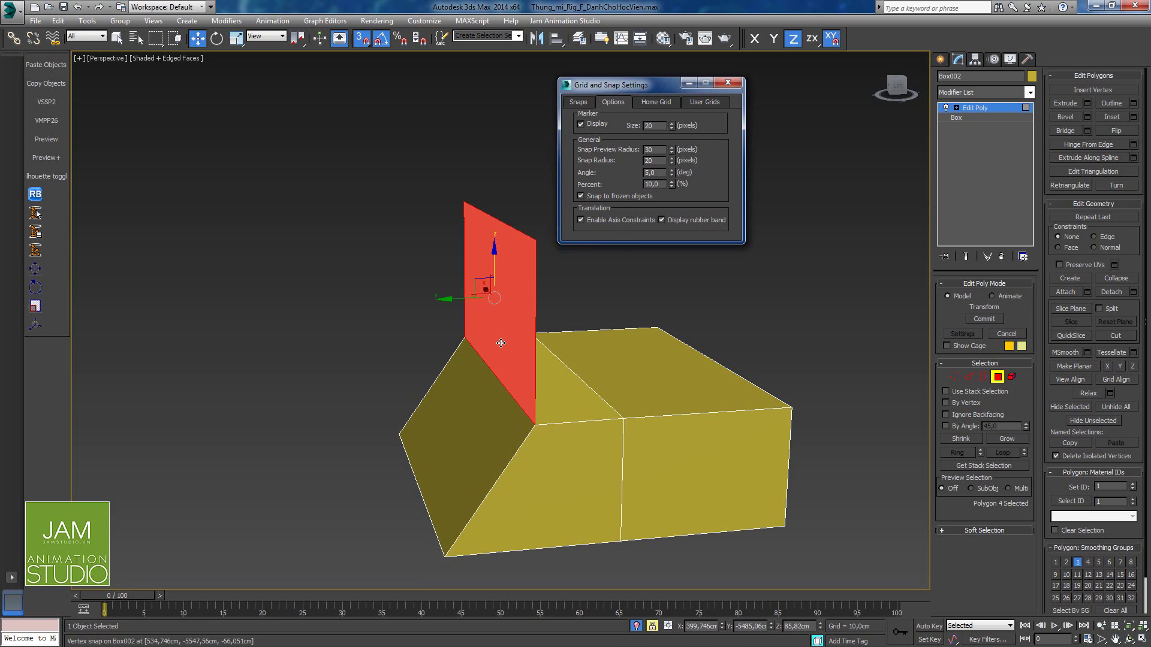
pyautogui.moveTo(502, 343); pyautogui.dragTo(425, 483)
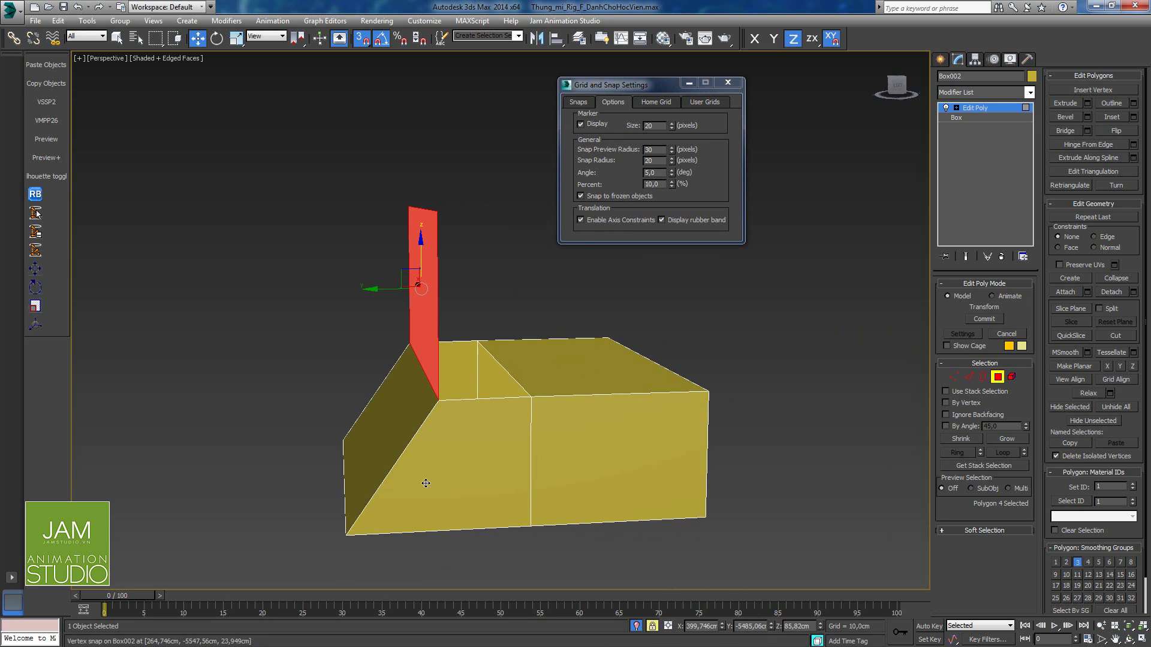
pyautogui.click(378, 292)
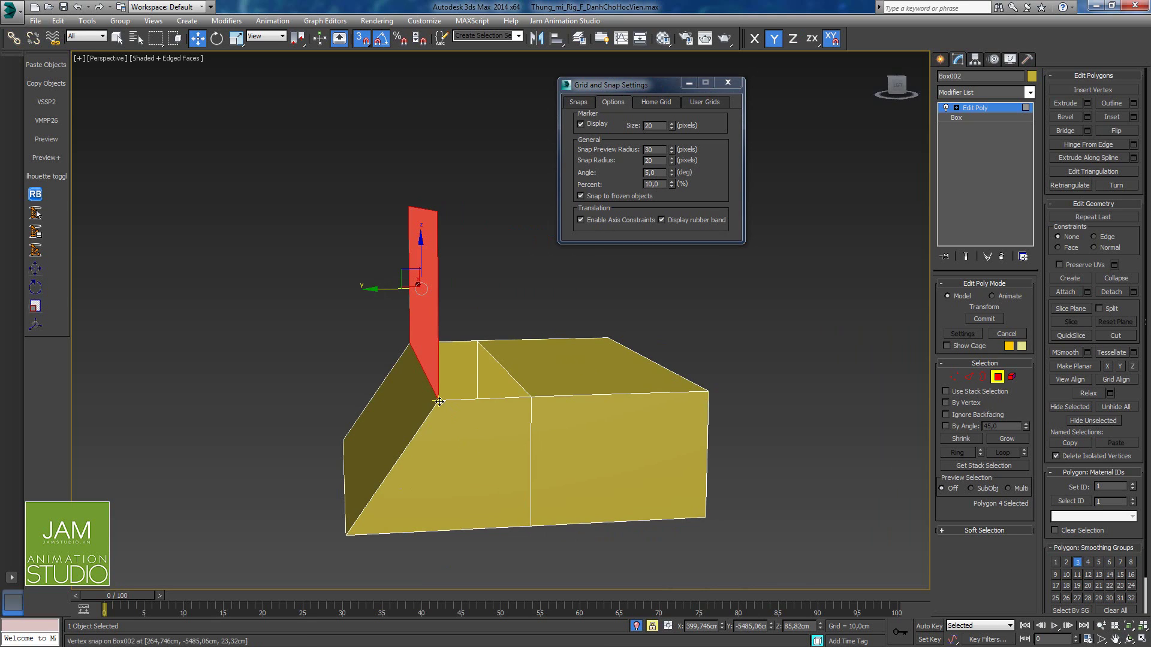
pyautogui.moveTo(439, 402); pyautogui.dragTo(347, 536)
pyautogui.keyDown('alt'); pyautogui.moveTo(423, 357); pyautogui.dragTo(514, 433, button='middle'); pyautogui.keyUp('alt')
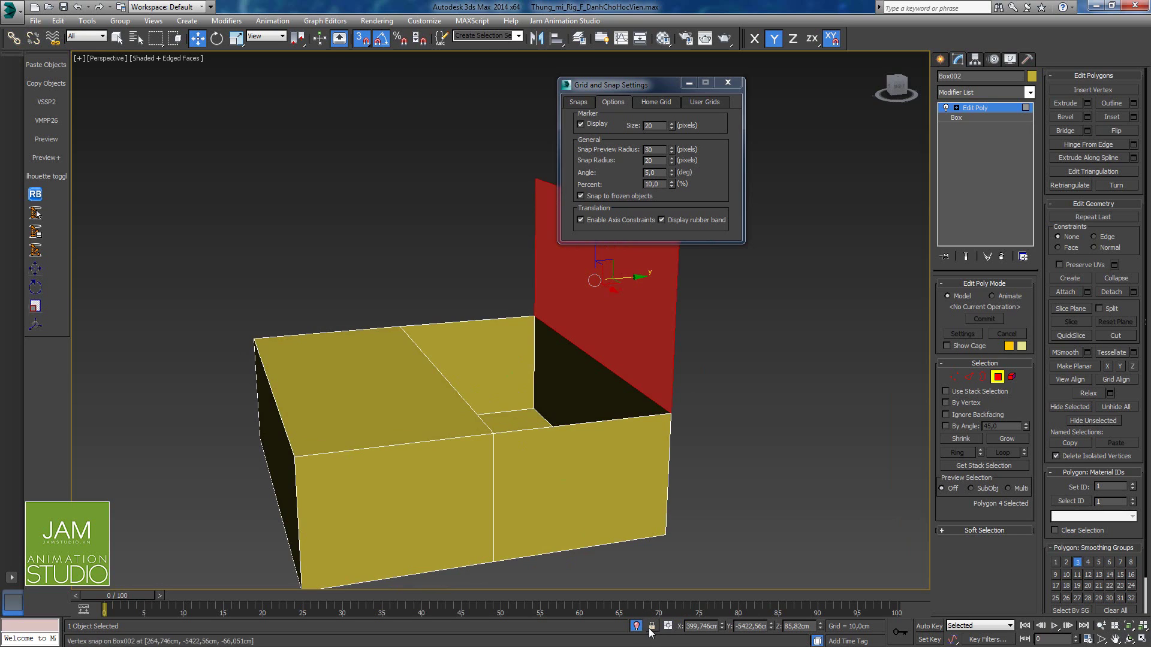
# Step: Select the remaining top half polygon, turn off 3D snapping and rotate the polygon upright, returning to the Move tool
pyautogui.click(418, 378)
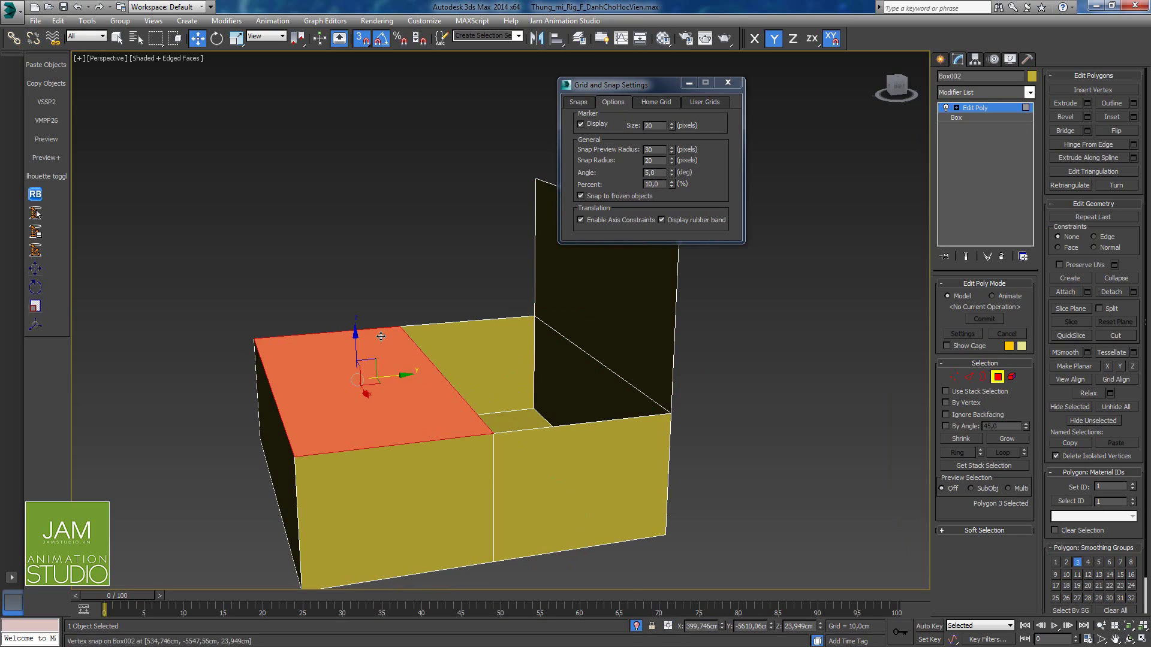
pyautogui.click(362, 39)
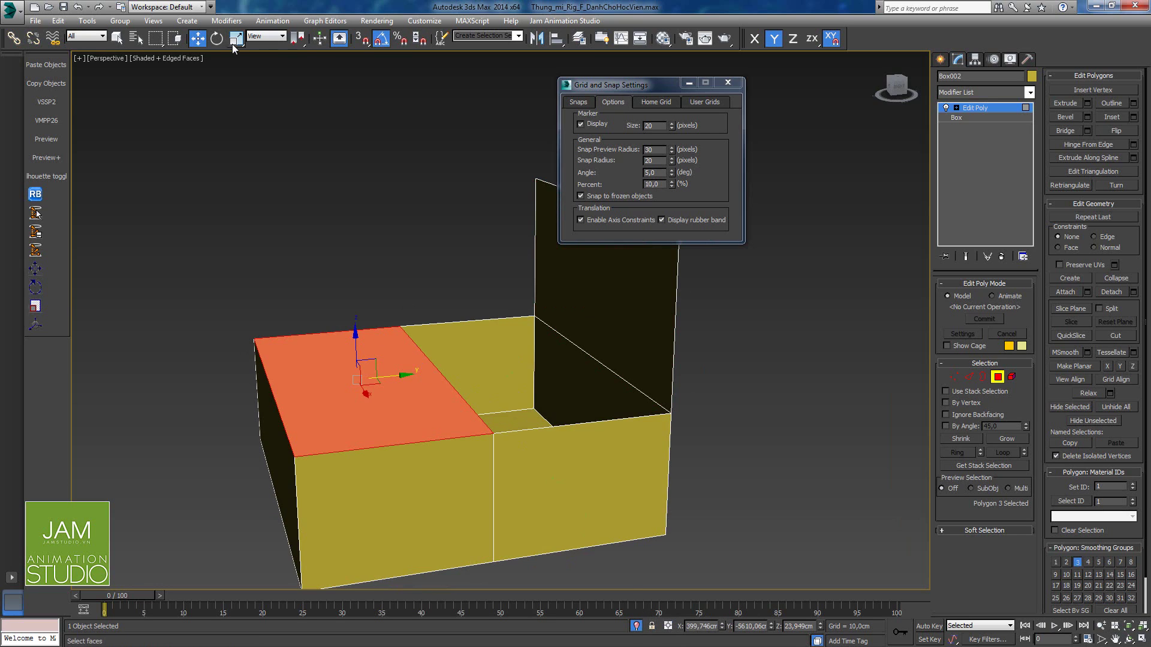
pyautogui.press('e')
pyautogui.moveTo(377, 341); pyautogui.dragTo(323, 338)
pyautogui.press('w')
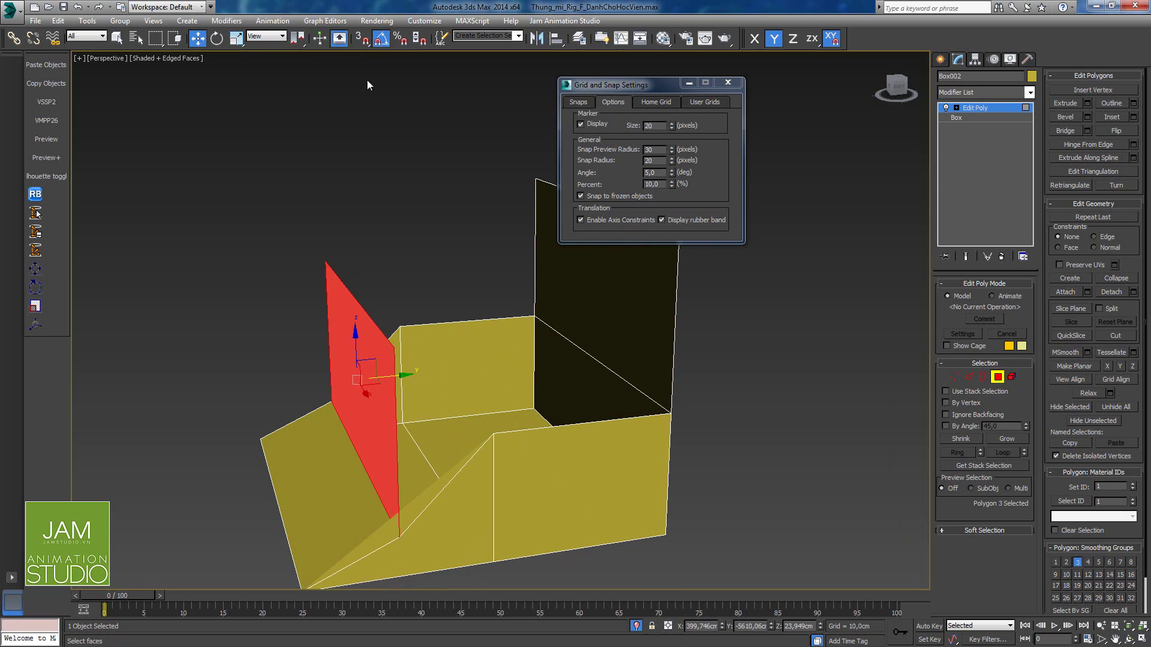
# Step: Turn 3D snapping back on, lock the selection and snap the second flap along Y to the bottom corner vertex of its end wall
pyautogui.click(361, 40)
pyautogui.click(652, 626)
pyautogui.moveTo(397, 466); pyautogui.dragTo(409, 437, button='middle')
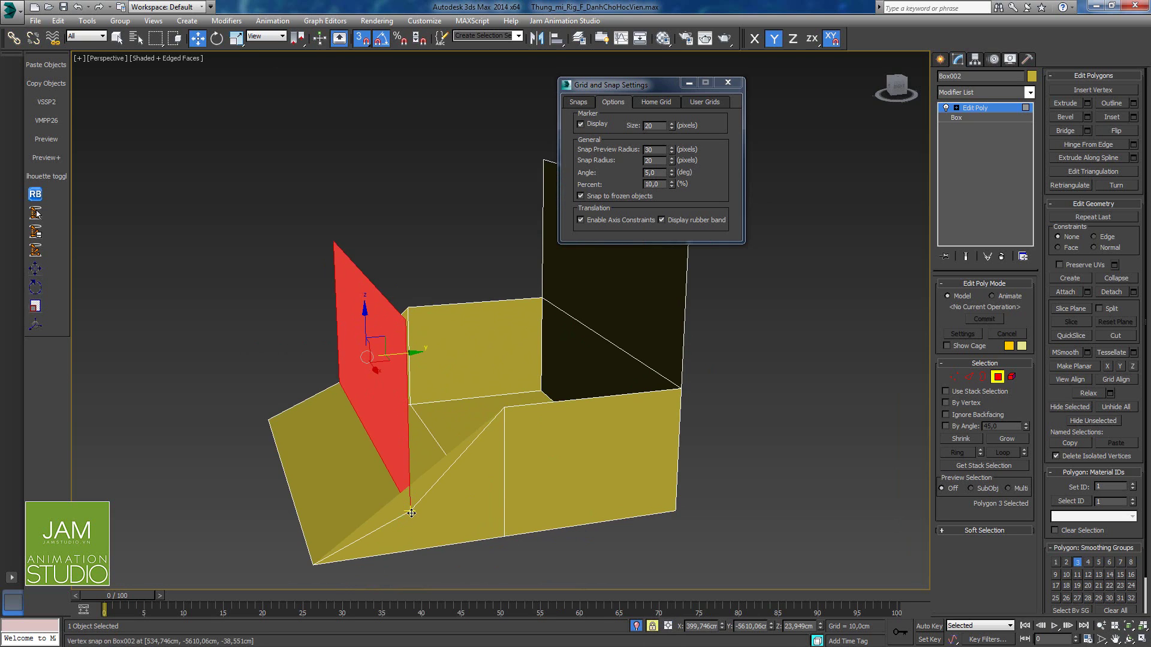
pyautogui.moveTo(411, 513); pyautogui.dragTo(312, 557)
pyautogui.moveTo(453, 480)
pyautogui.keyDown('alt'); pyautogui.mouseDown(button='middle')
pyautogui.moveTo(404, 483)
pyautogui.moveTo(456, 483)
pyautogui.mouseUp(button='middle'); pyautogui.keyUp('alt')
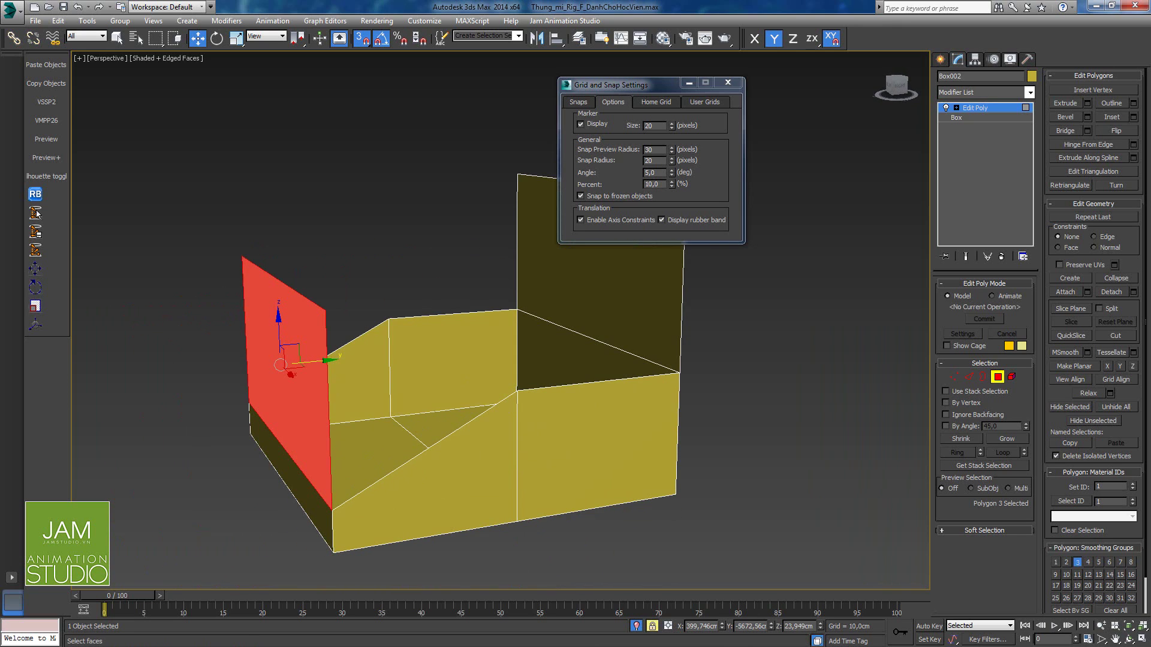
# Step: Raise the second flap along Z, snapping its base to the height of the box's middle rim vertex
pyautogui.moveTo(327, 360); pyautogui.dragTo(329, 366, button='middle')
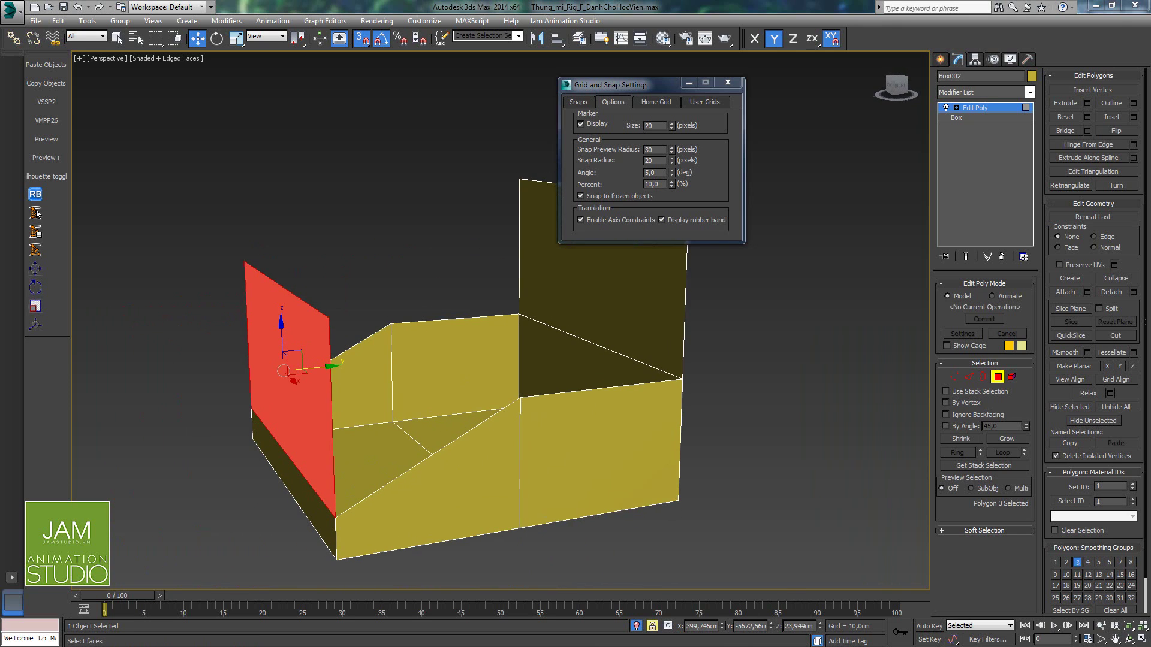
pyautogui.click(284, 327)
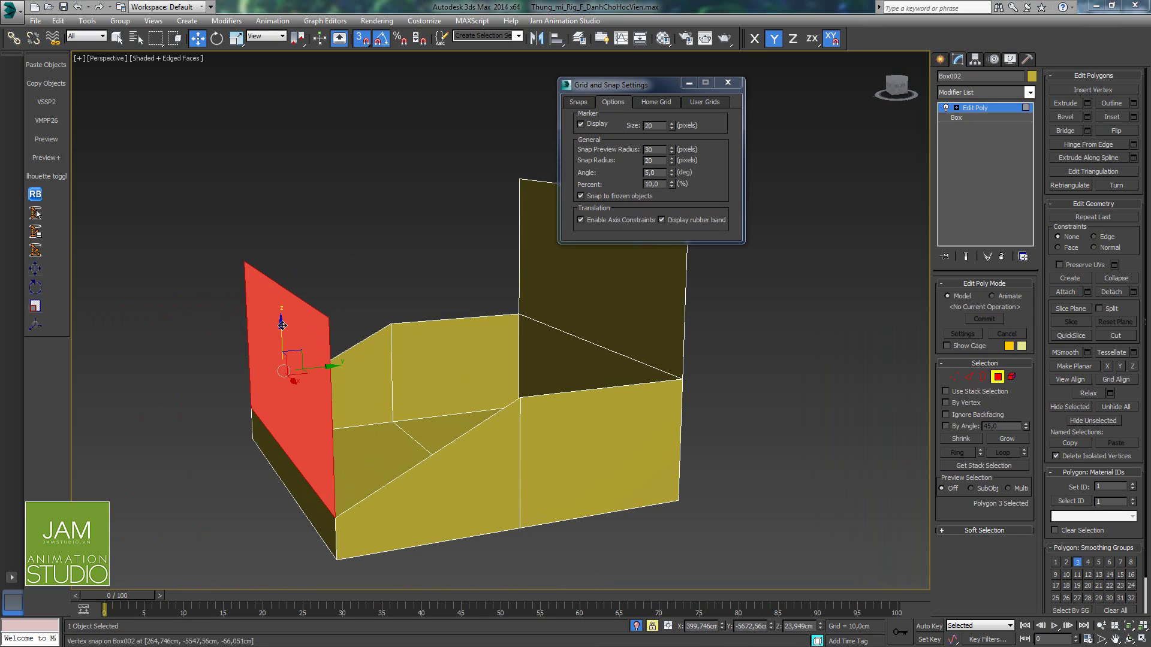
pyautogui.moveTo(348, 495); pyautogui.dragTo(522, 396)
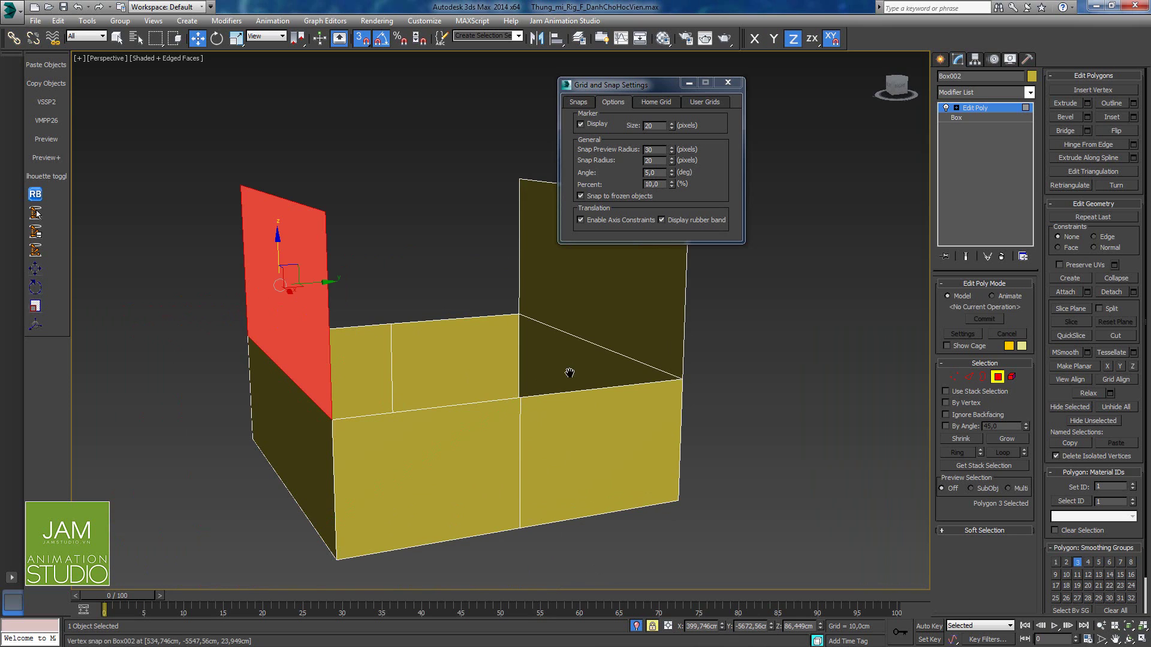
# Step: Switch to vertex level with nothing selected and the lock released, then turn off 3D and angle snapping and close the snap settings
pyautogui.scroll(-5, 568, 372)
pyautogui.keyDown('alt'); pyautogui.moveTo(540, 404); pyautogui.dragTo(469, 448, button='middle'); pyautogui.keyUp('alt')
pyautogui.click(954, 378)
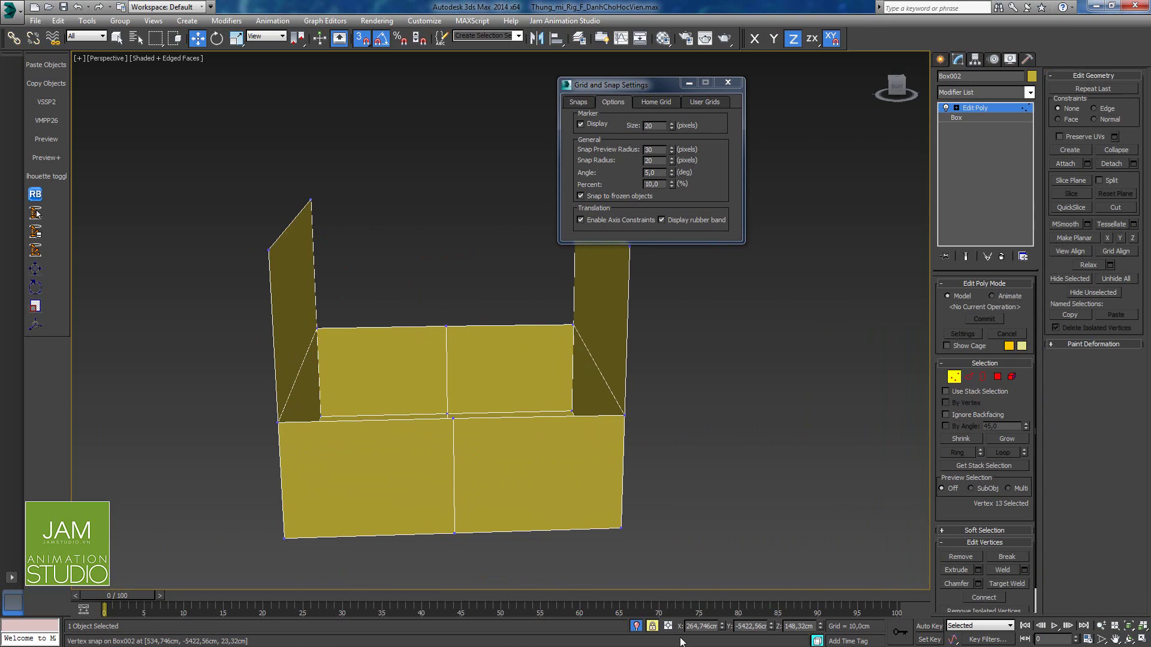
pyautogui.click(656, 629)
pyautogui.click(786, 458)
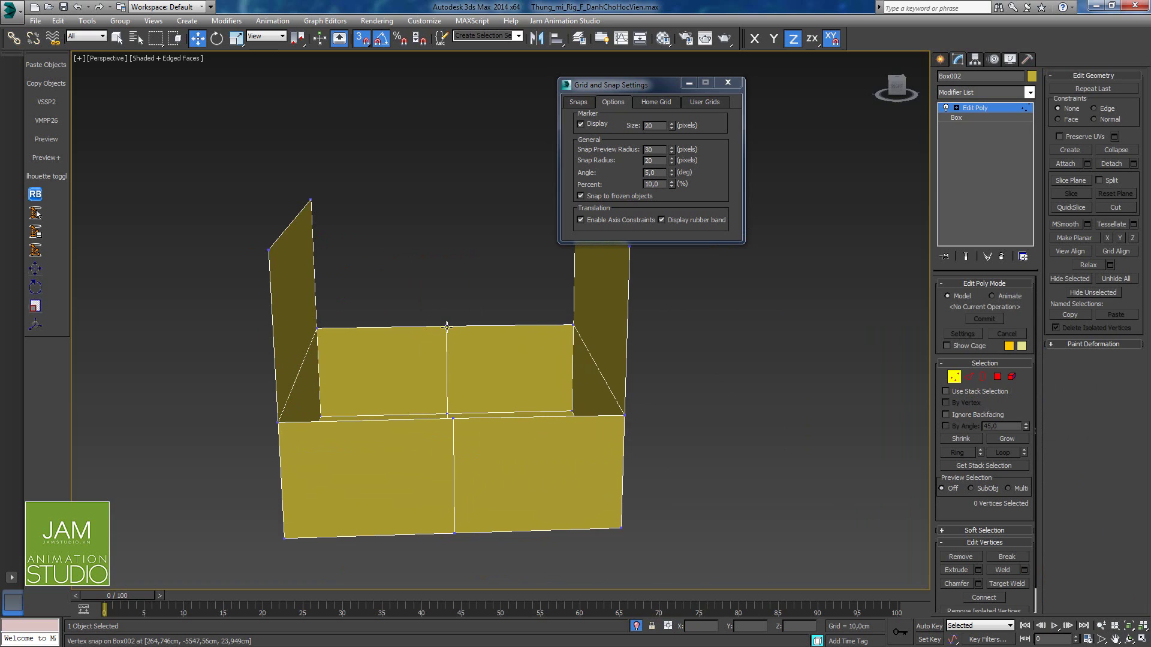
pyautogui.click(360, 40)
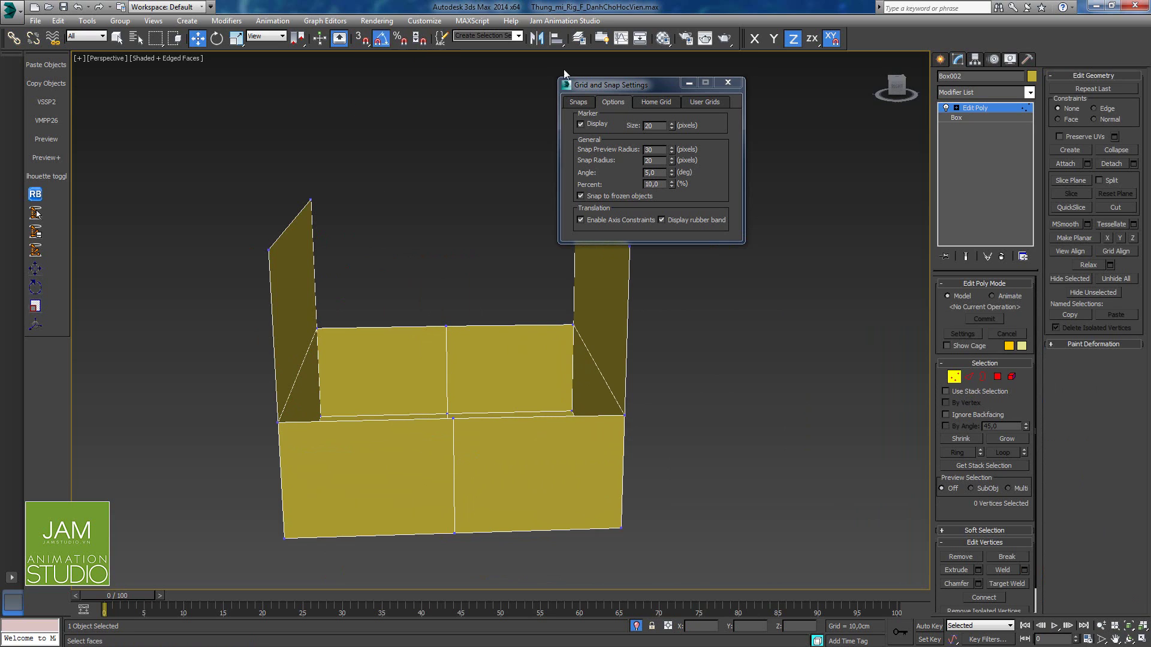
pyautogui.click(380, 41)
pyautogui.click(727, 83)
# Step: Pull one of the middle vertices on the back wall's rim aside, and undo the move
pyautogui.click(447, 327)
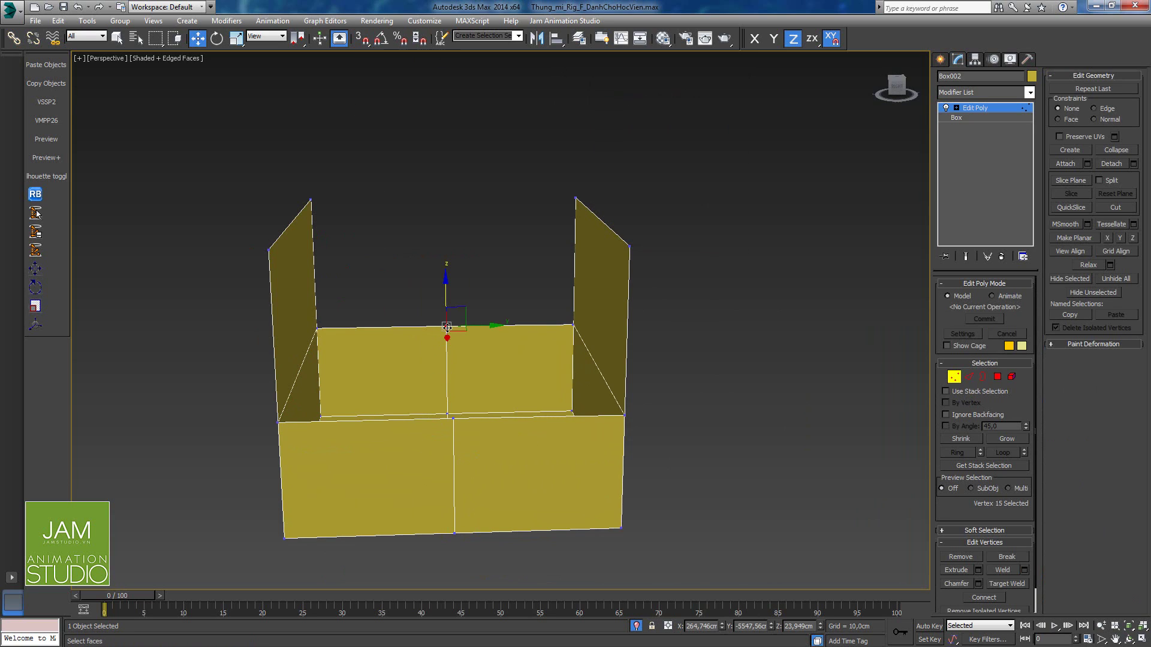
pyautogui.moveTo(459, 315); pyautogui.dragTo(385, 300)
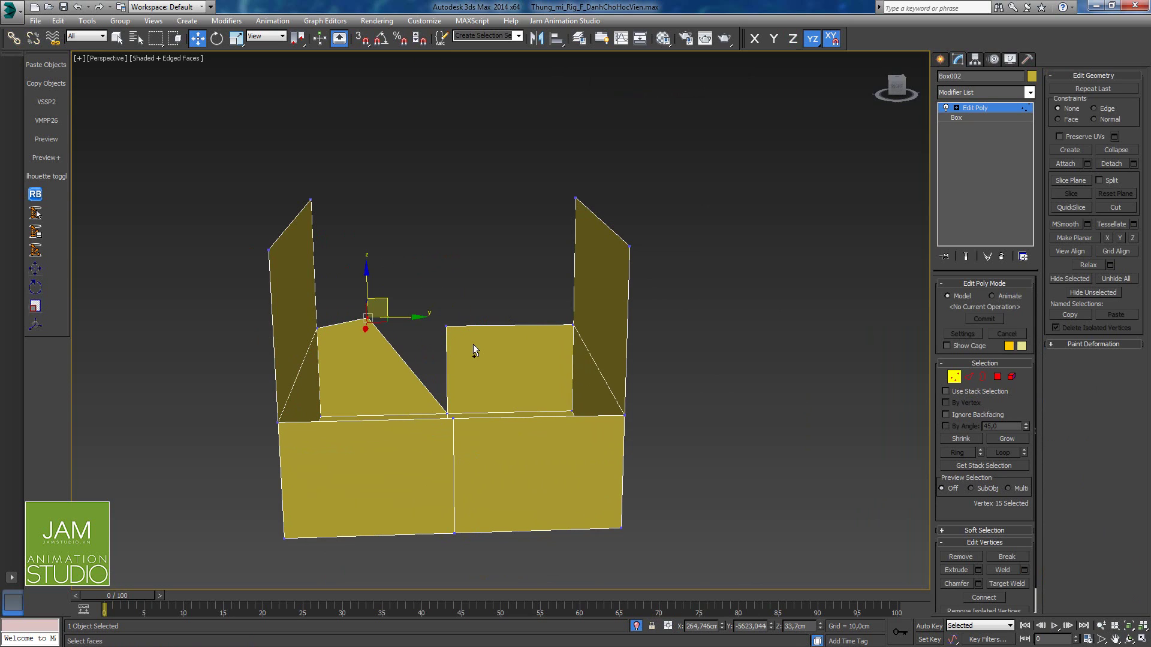
pyautogui.hotkey('ctrl', 'z')
# Step: Weld the paired middle vertices on the back wall's rim and those on the front wall's rim
pyautogui.moveTo(476, 355); pyautogui.dragTo(473, 363)
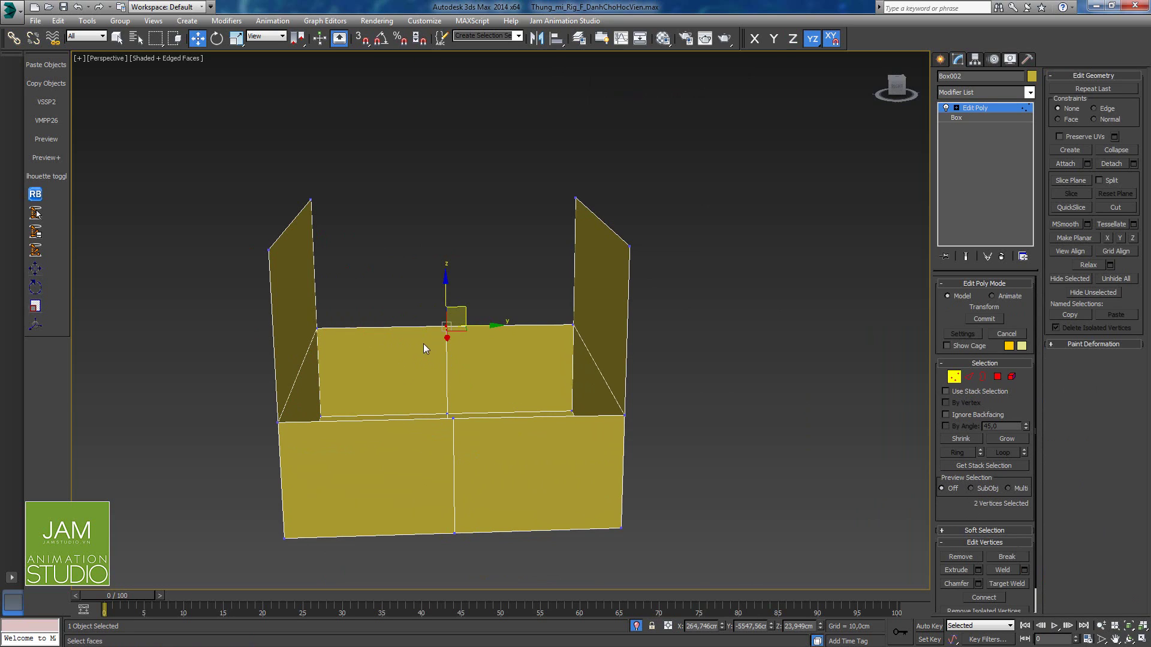
pyautogui.click(1004, 571)
pyautogui.moveTo(450, 431); pyautogui.dragTo(449, 431)
pyautogui.keyDown('alt'); pyautogui.moveTo(449, 432); pyautogui.dragTo(479, 444, button='middle'); pyautogui.keyUp('alt')
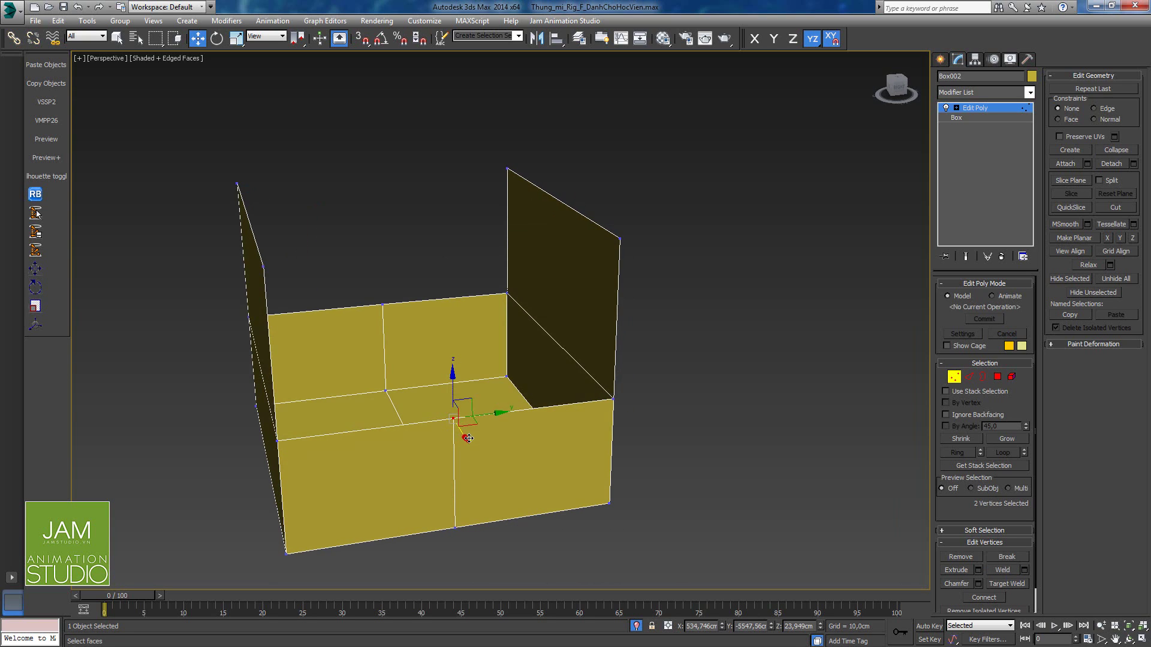
pyautogui.click(1003, 571)
pyautogui.keyDown('alt'); pyautogui.moveTo(617, 529); pyautogui.dragTo(777, 427, button='middle'); pyautogui.keyUp('alt')
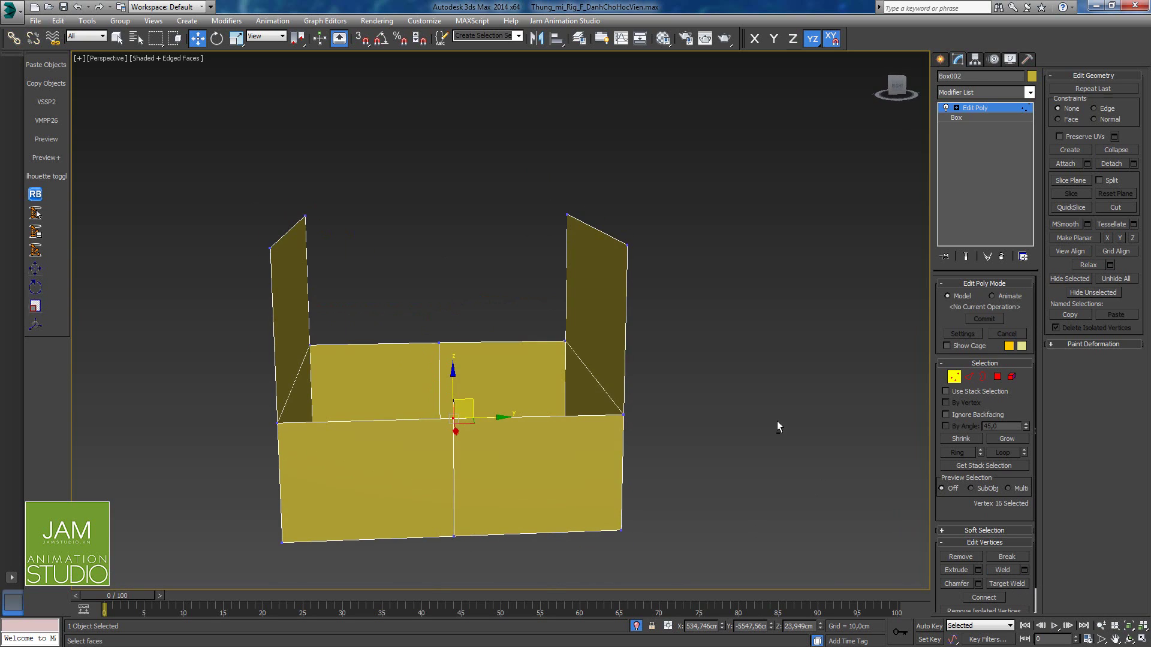
# Step: Remove the edge loop running down the middle of the front and back walls and across the bottom, and leave edge level
pyautogui.click(970, 377)
pyautogui.click(454, 460)
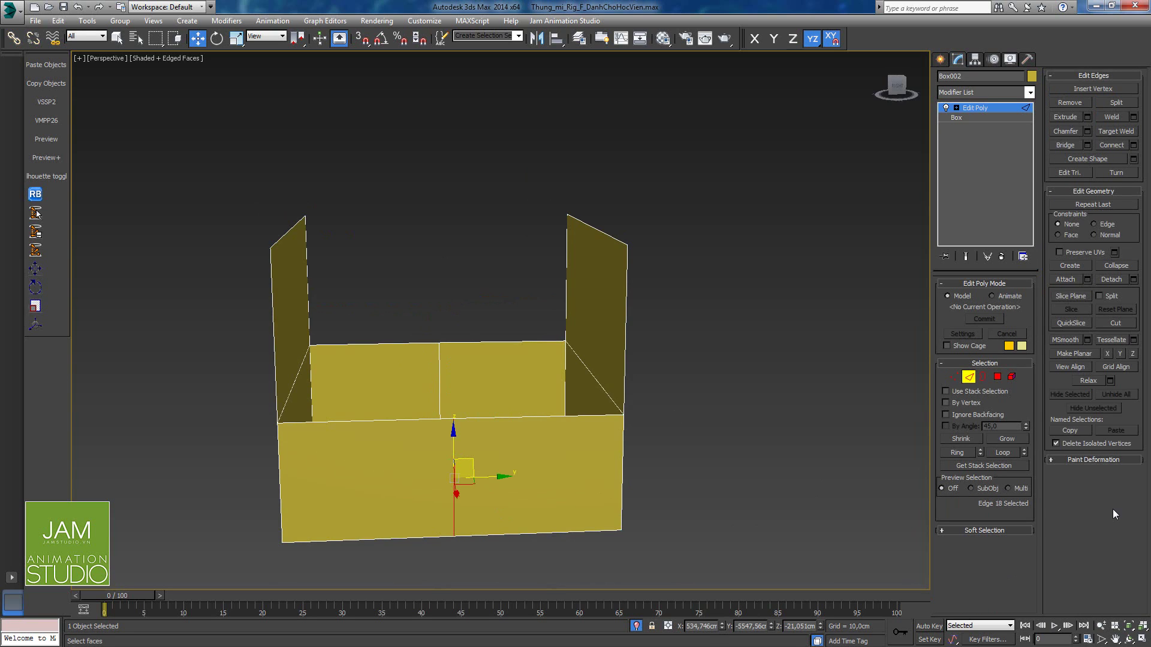
pyautogui.click(1003, 453)
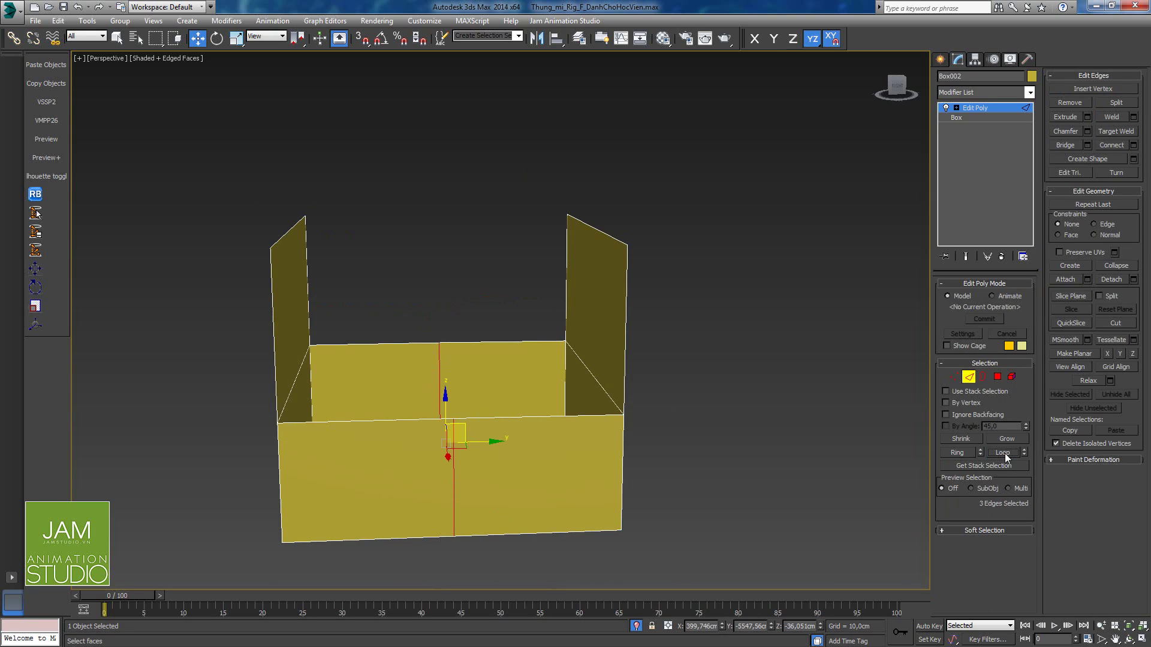
pyautogui.click(1070, 102)
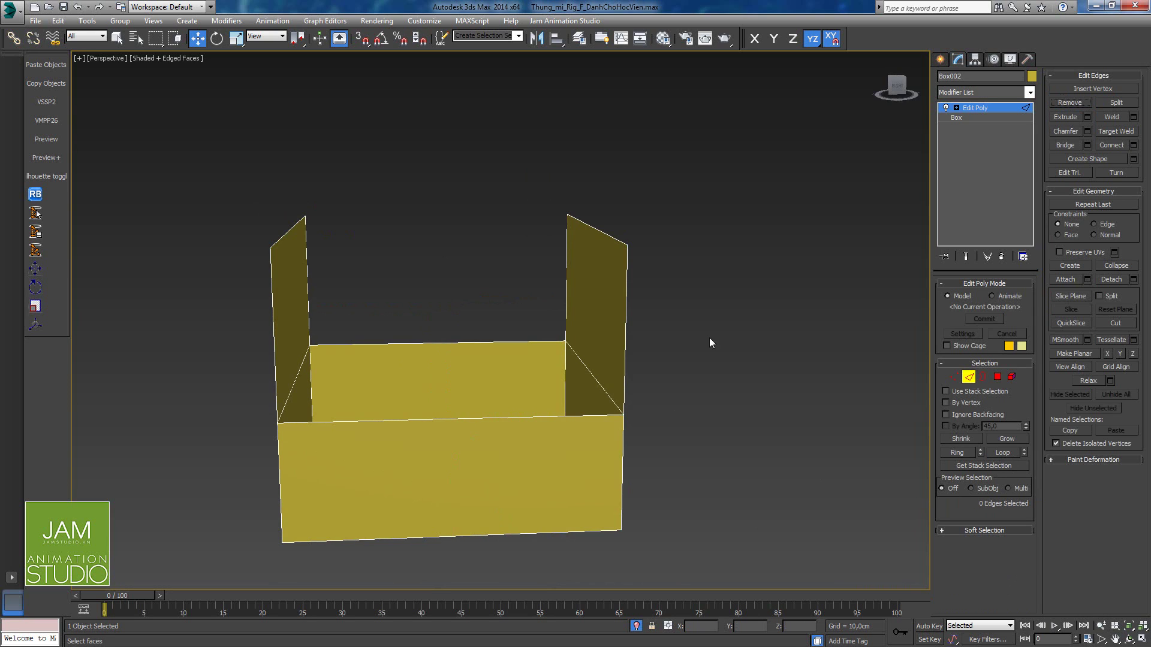
pyautogui.keyDown('alt'); pyautogui.moveTo(709, 336); pyautogui.dragTo(614, 443, button='middle'); pyautogui.keyUp('alt')
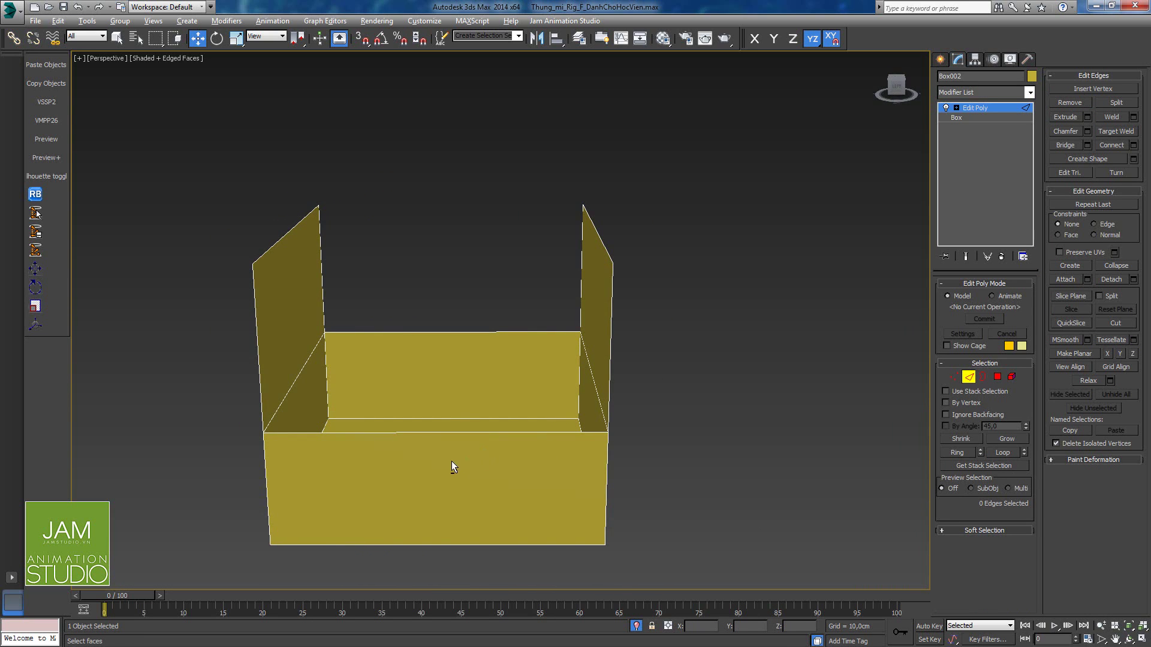
pyautogui.keyDown('alt'); pyautogui.moveTo(451, 462); pyautogui.dragTo(694, 449, button='middle'); pyautogui.keyUp('alt')
pyautogui.click(971, 376)
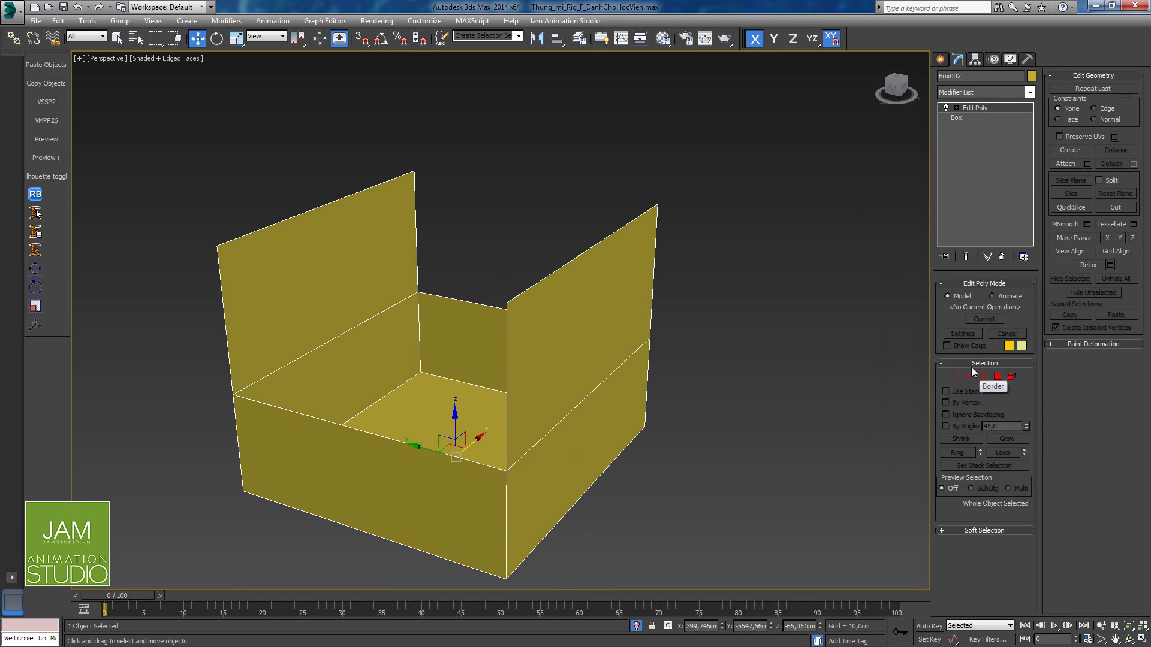
# Step: Add an Unwrap UVW modifier to the carton above Edit Poly
pyautogui.keyDown('alt'); pyautogui.moveTo(476, 326); pyautogui.dragTo(496, 318, button='middle'); pyautogui.keyUp('alt')
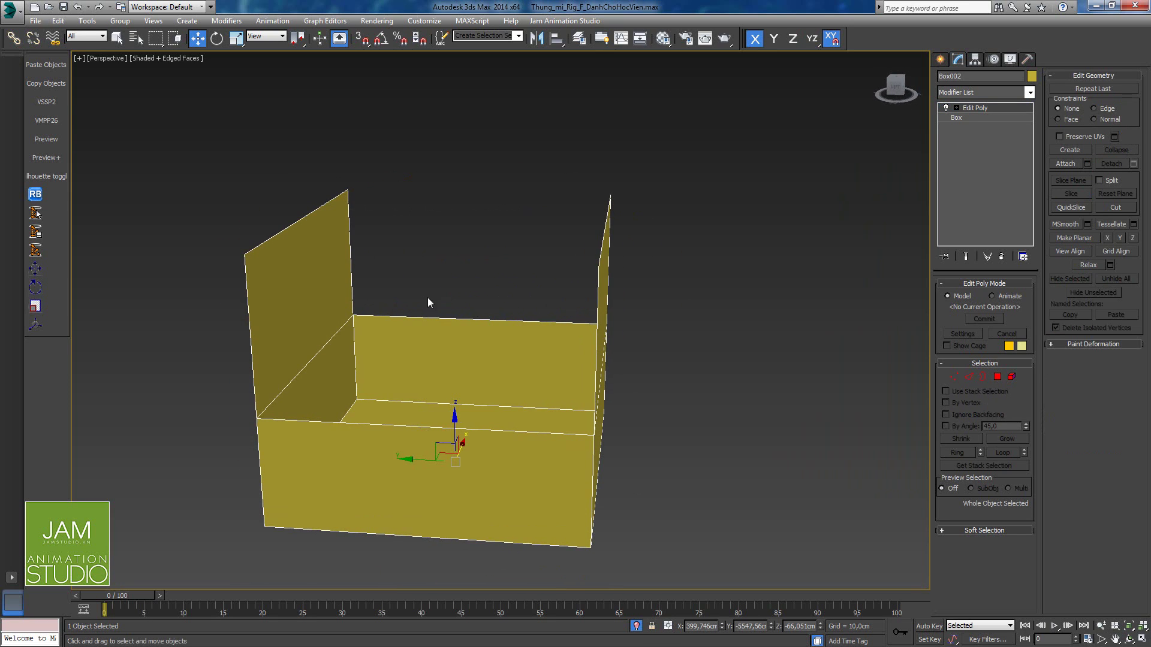
pyautogui.moveTo(524, 355); pyautogui.dragTo(529, 324, button='middle')
pyautogui.scroll(-4, 530, 322)
pyautogui.keyDown('alt'); pyautogui.moveTo(561, 377); pyautogui.dragTo(586, 380, button='middle'); pyautogui.keyUp('alt')
pyautogui.scroll(3, 565, 398)
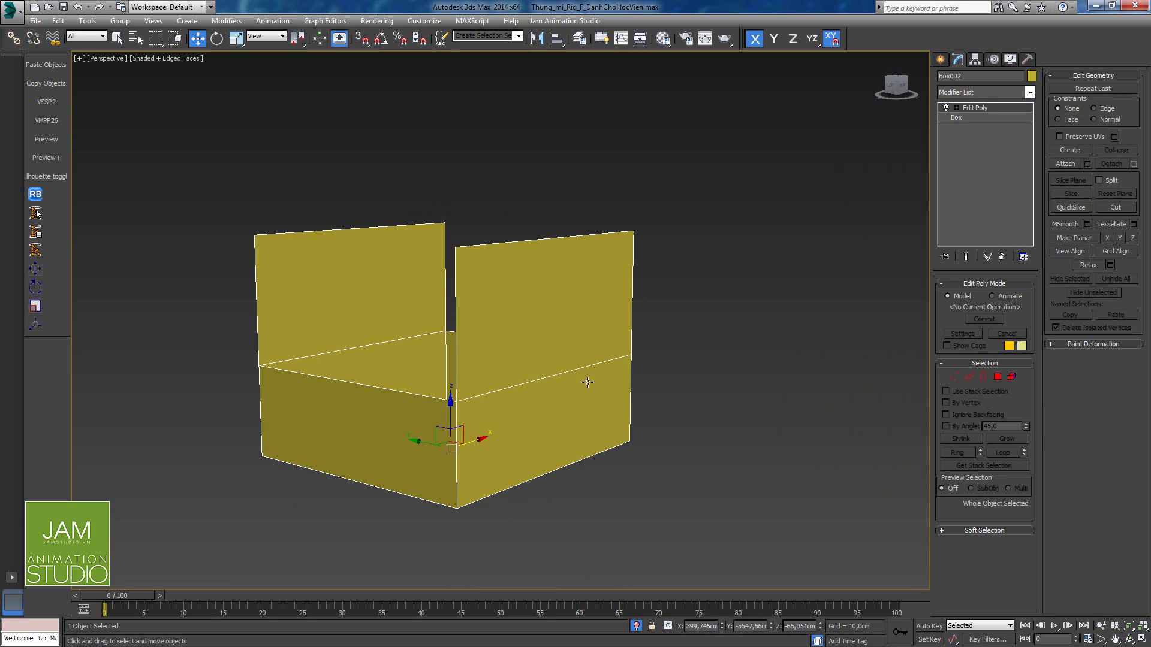
pyautogui.click(987, 92)
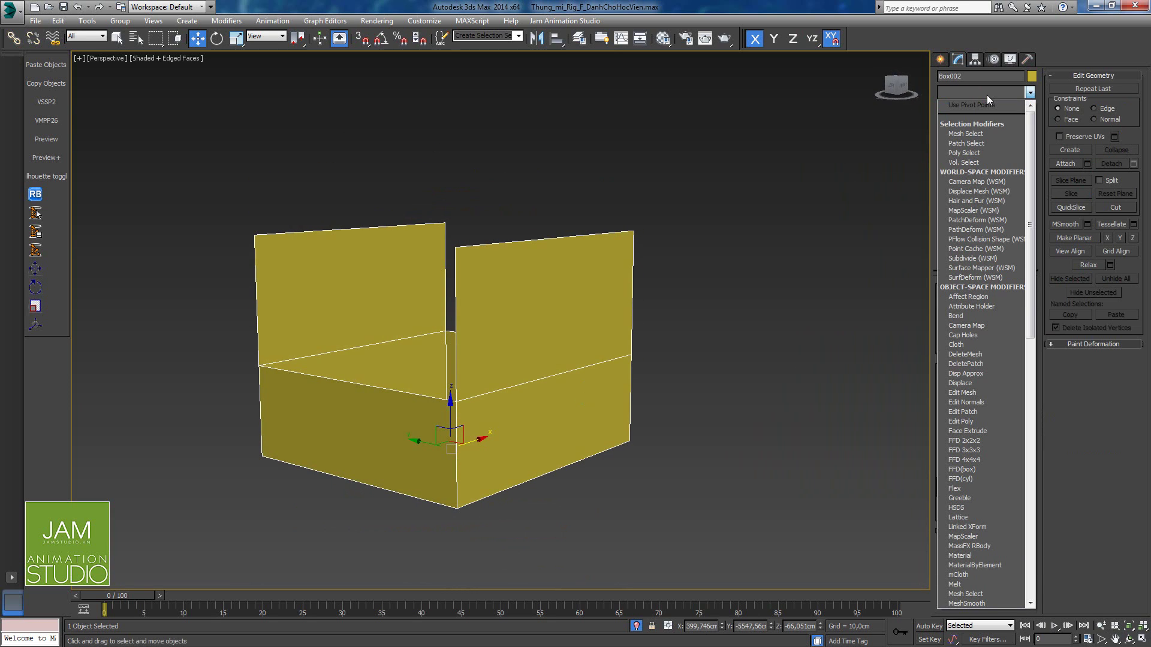
pyautogui.press('u')
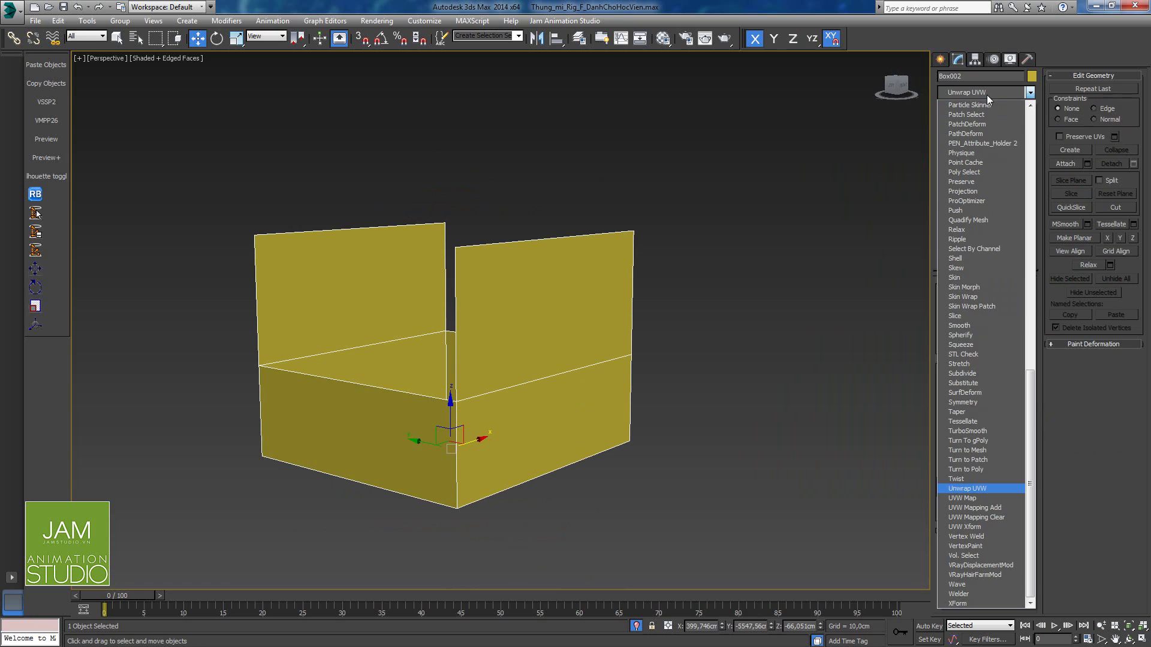
pyautogui.click(986, 490)
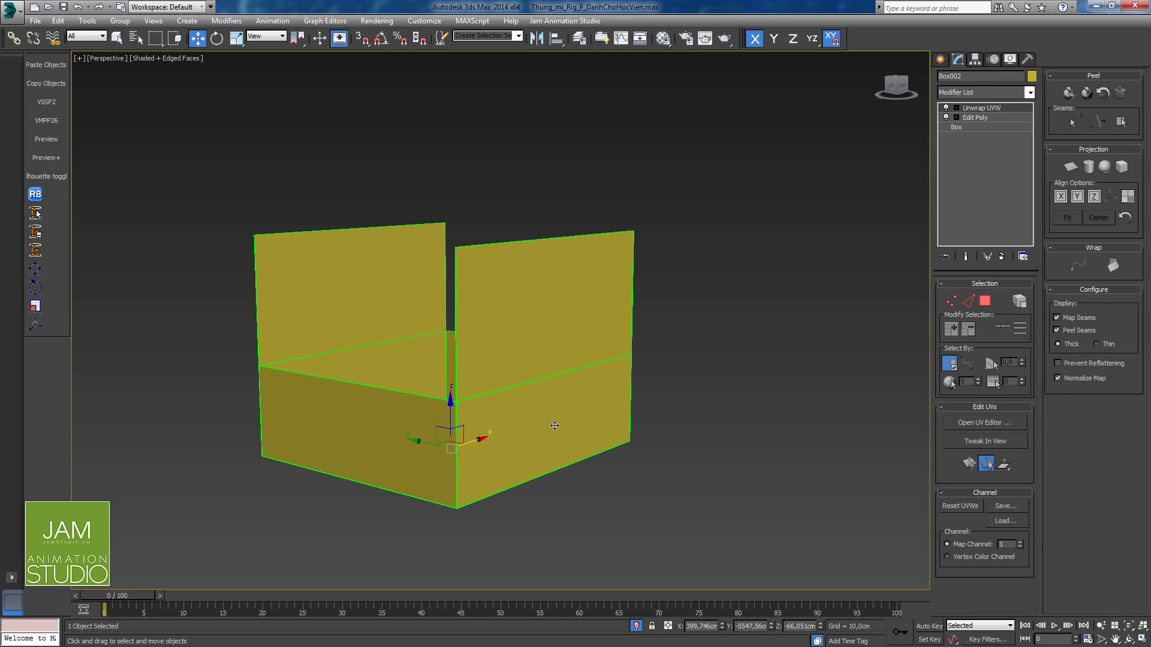
# Step: In the UV editor, pack the carton's overlapping UV elements into separate areas and hide the checker background
pyautogui.keyDown('alt'); pyautogui.moveTo(554, 426); pyautogui.dragTo(576, 448, button='middle'); pyautogui.keyUp('alt')
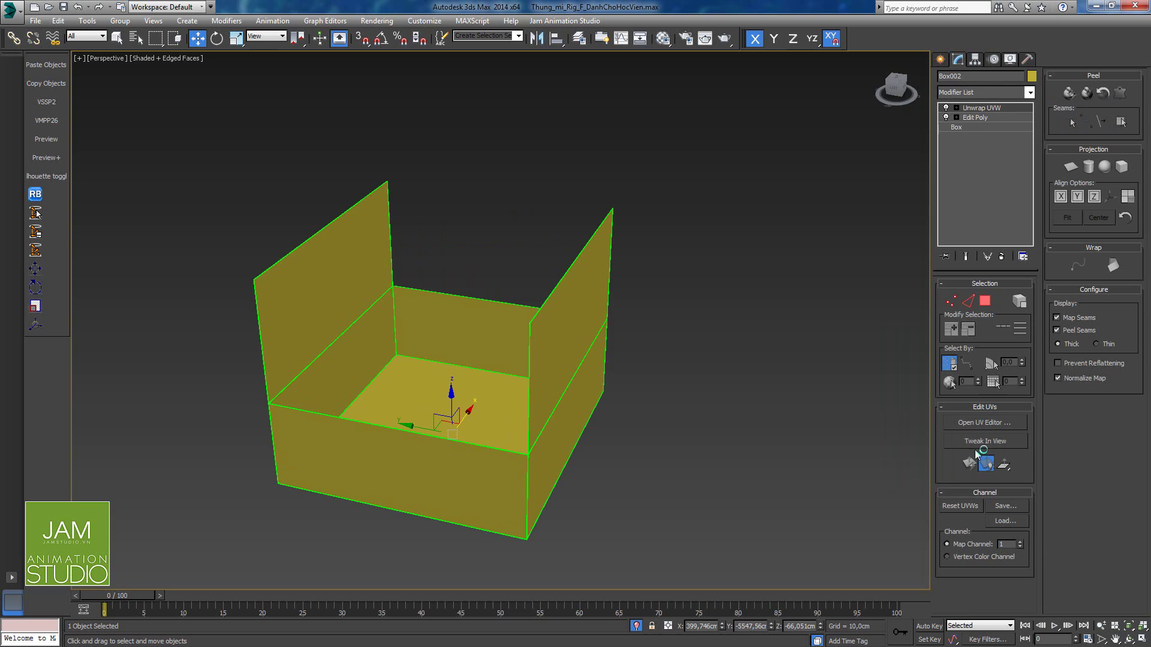
pyautogui.click(987, 425)
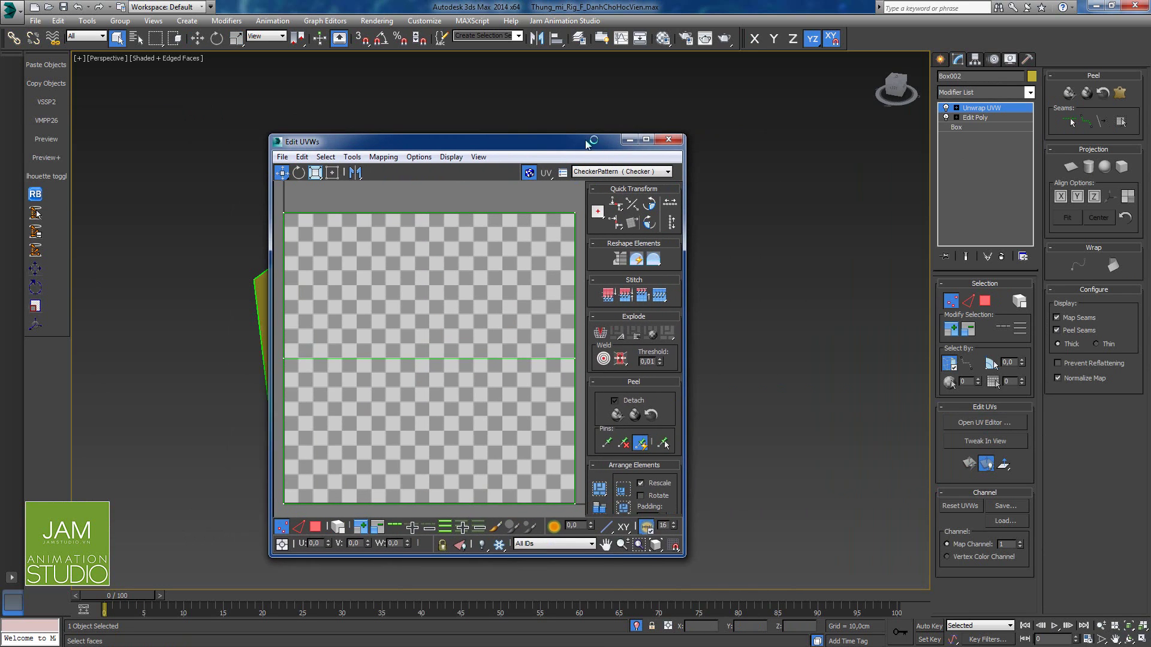
pyautogui.scroll(-2, 533, 344)
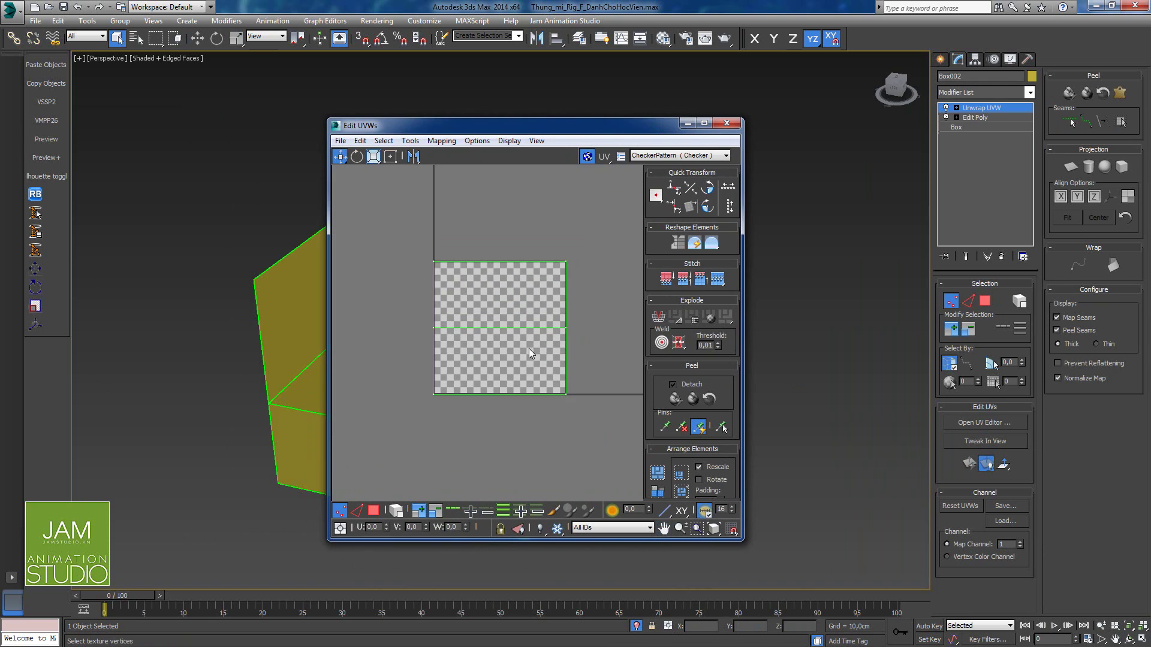
pyautogui.click(659, 474)
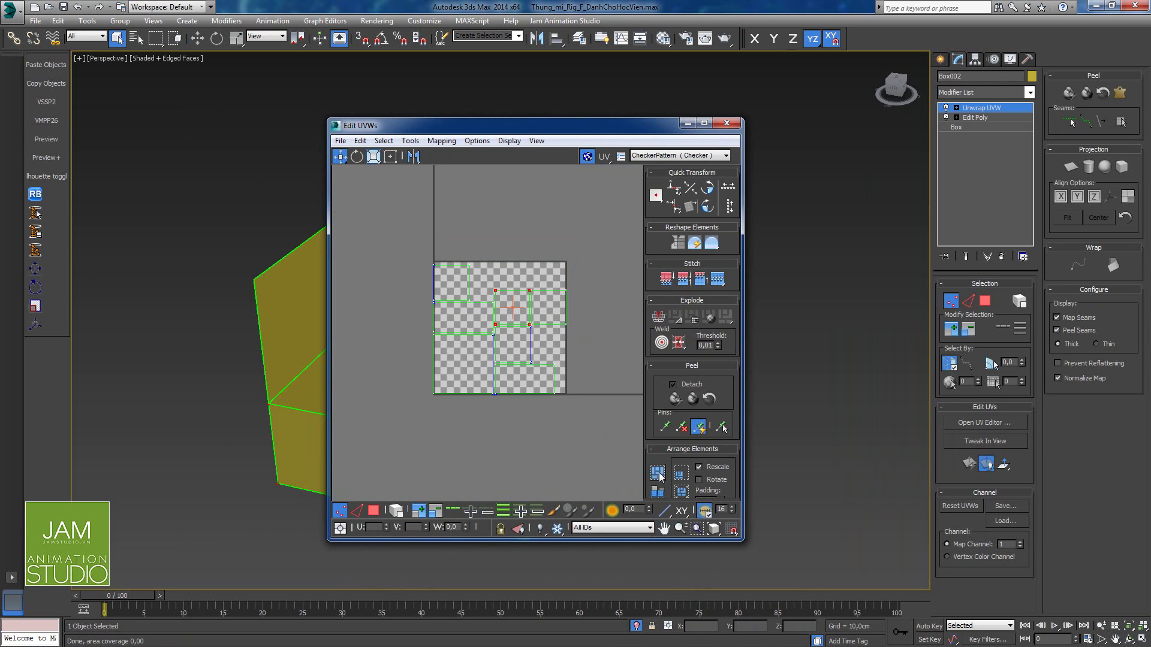
pyautogui.click(590, 156)
pyautogui.scroll(3, 486, 391)
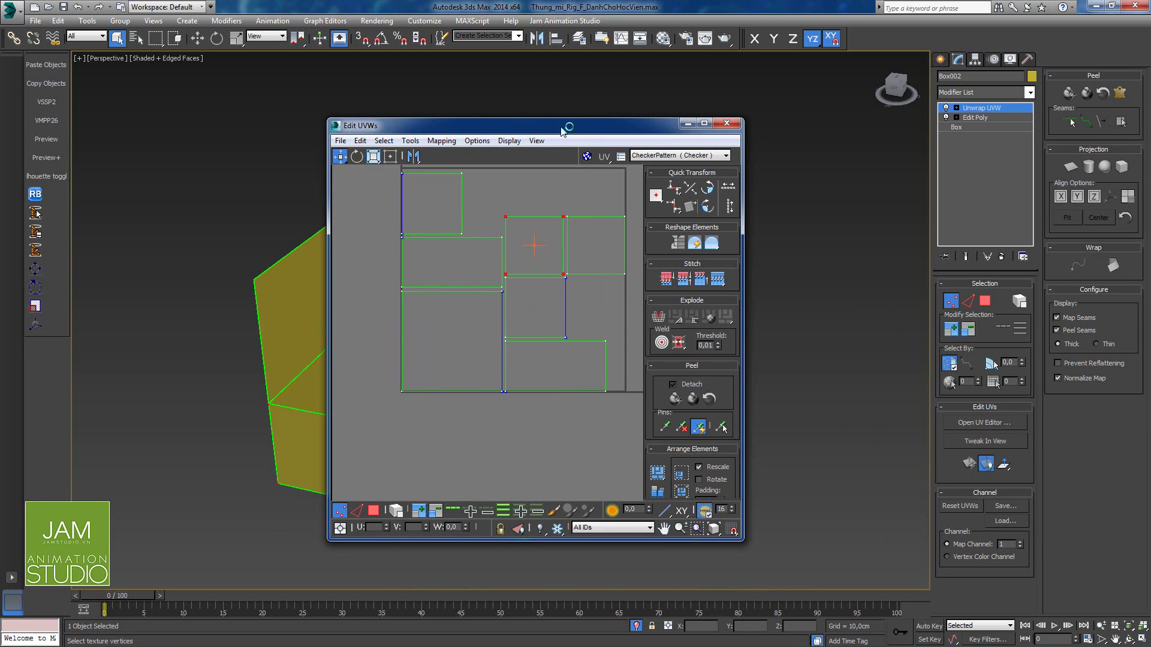
# Step: Stitch the adjoining wall's UVs to the right edge of the uppermost wall element in the UV layout
pyautogui.moveTo(450, 126); pyautogui.dragTo(929, 107)
pyautogui.keyDown('alt'); pyautogui.moveTo(552, 445); pyautogui.dragTo(536, 383, button='middle'); pyautogui.keyUp('alt')
pyautogui.moveTo(927, 354); pyautogui.dragTo(916, 416, button='middle')
pyautogui.moveTo(921, 210); pyautogui.dragTo(946, 280)
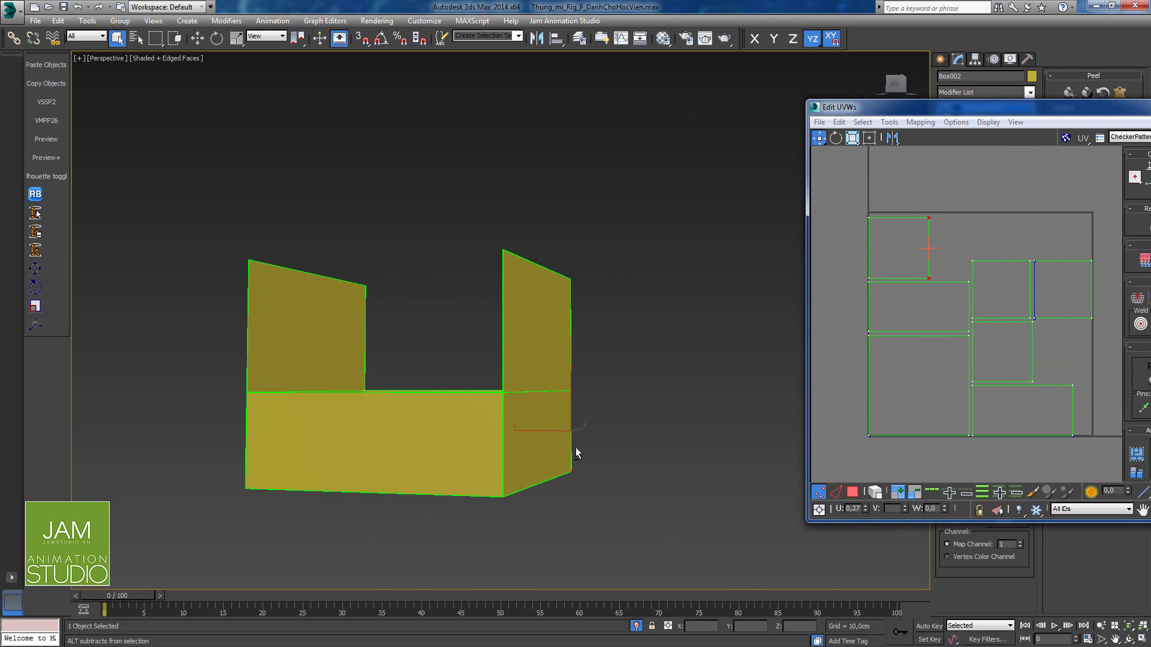
pyautogui.keyDown('alt'); pyautogui.moveTo(575, 452); pyautogui.dragTo(496, 372, button='middle'); pyautogui.keyUp('alt')
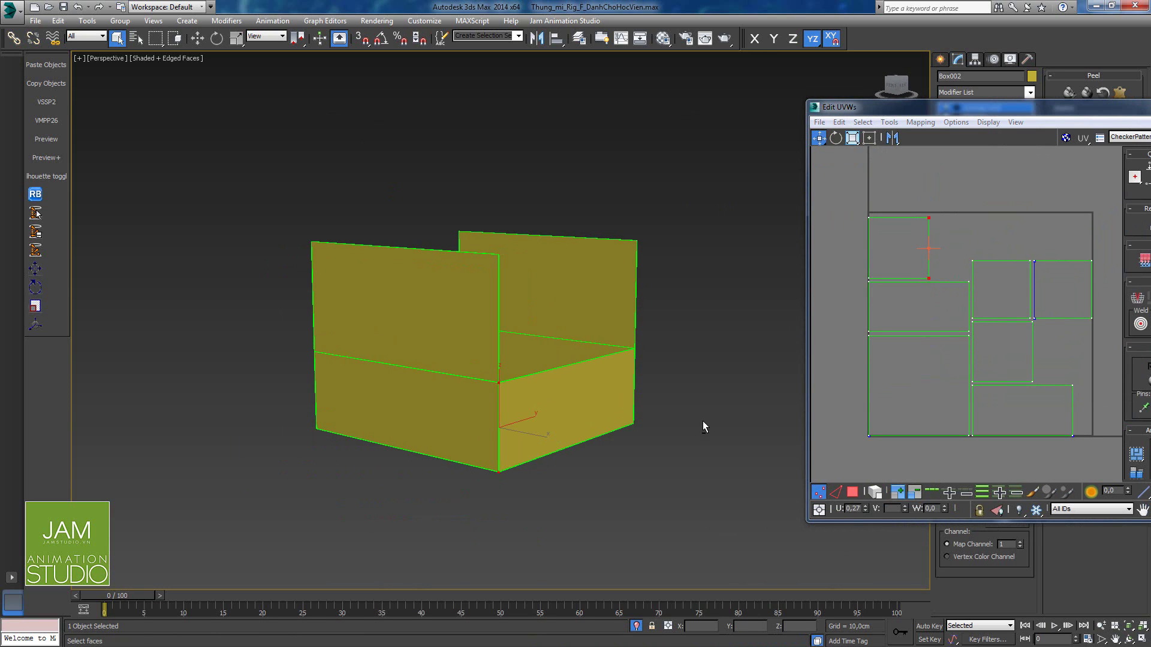
pyautogui.keyDown('alt'); pyautogui.moveTo(702, 425); pyautogui.dragTo(591, 423, button='middle'); pyautogui.keyUp('alt')
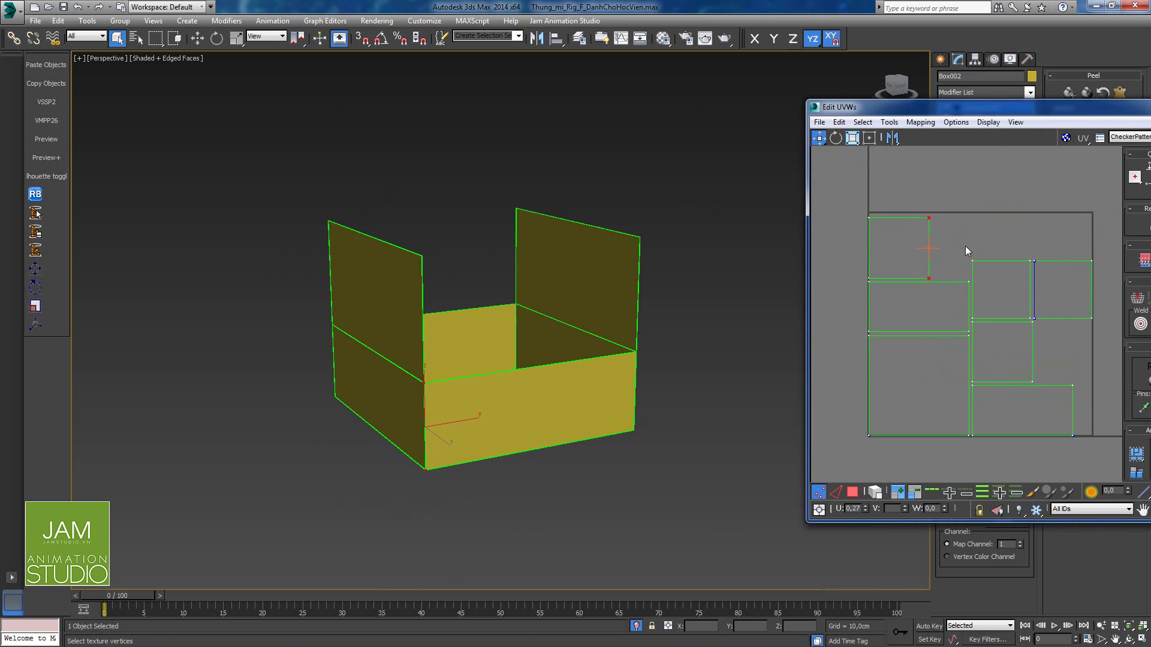
pyautogui.rightClick(927, 221)
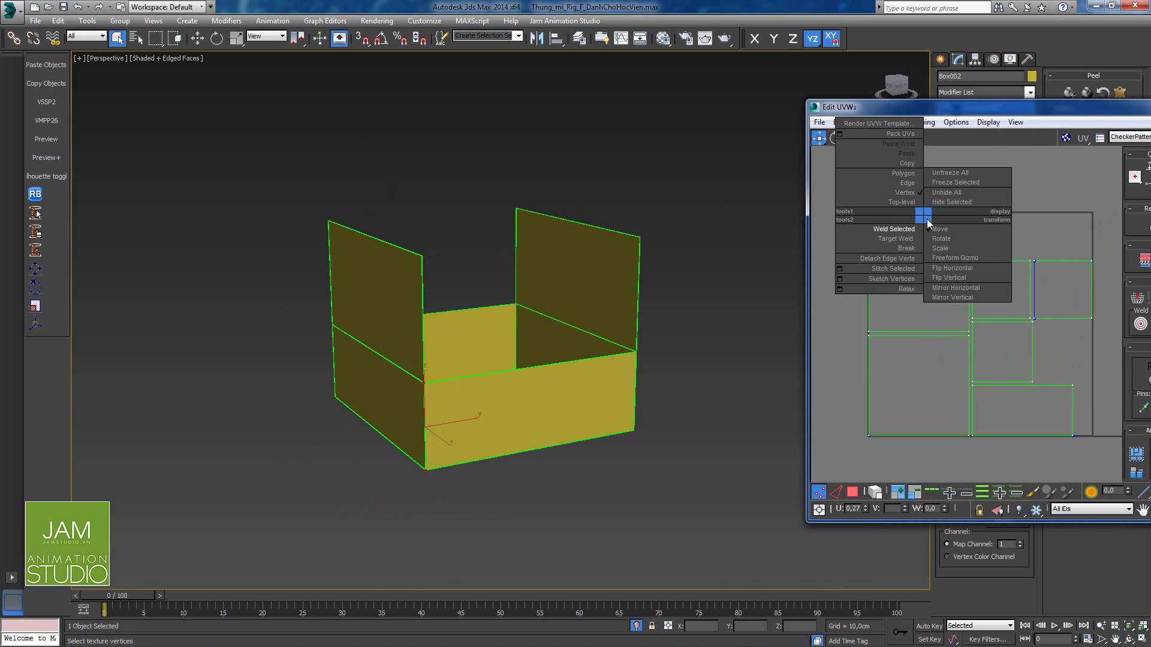
pyautogui.click(905, 270)
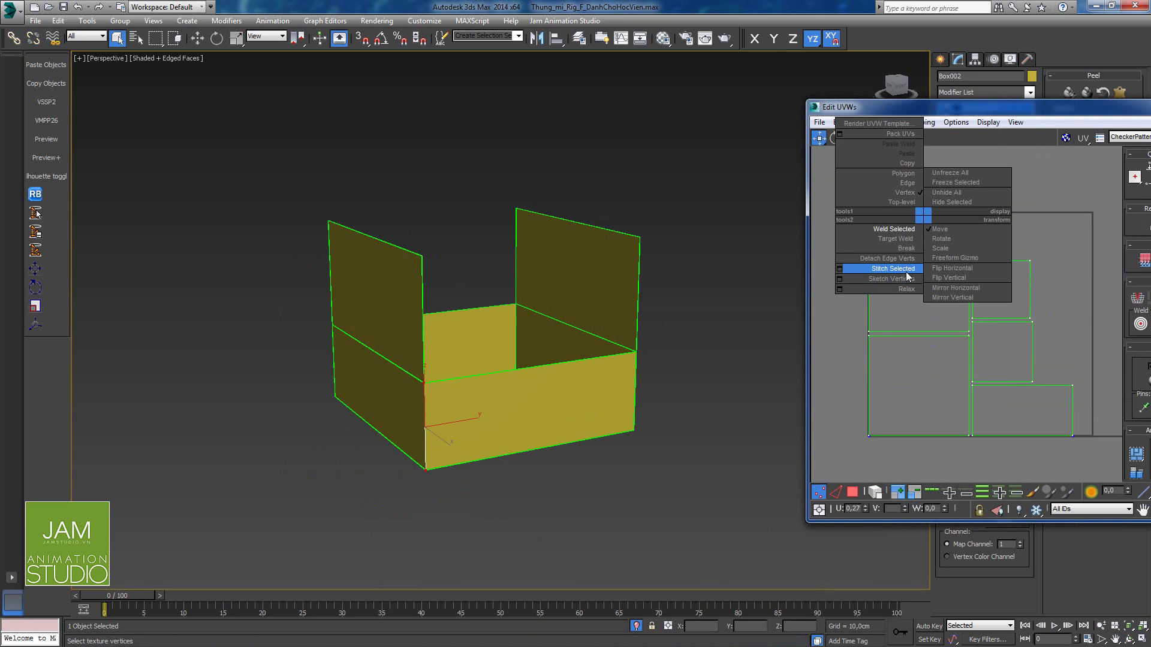
pyautogui.moveTo(905, 239)
pyautogui.mouseDown(button='middle')
pyautogui.moveTo(821, 260)
pyautogui.moveTo(902, 259)
pyautogui.mouseUp(button='middle')
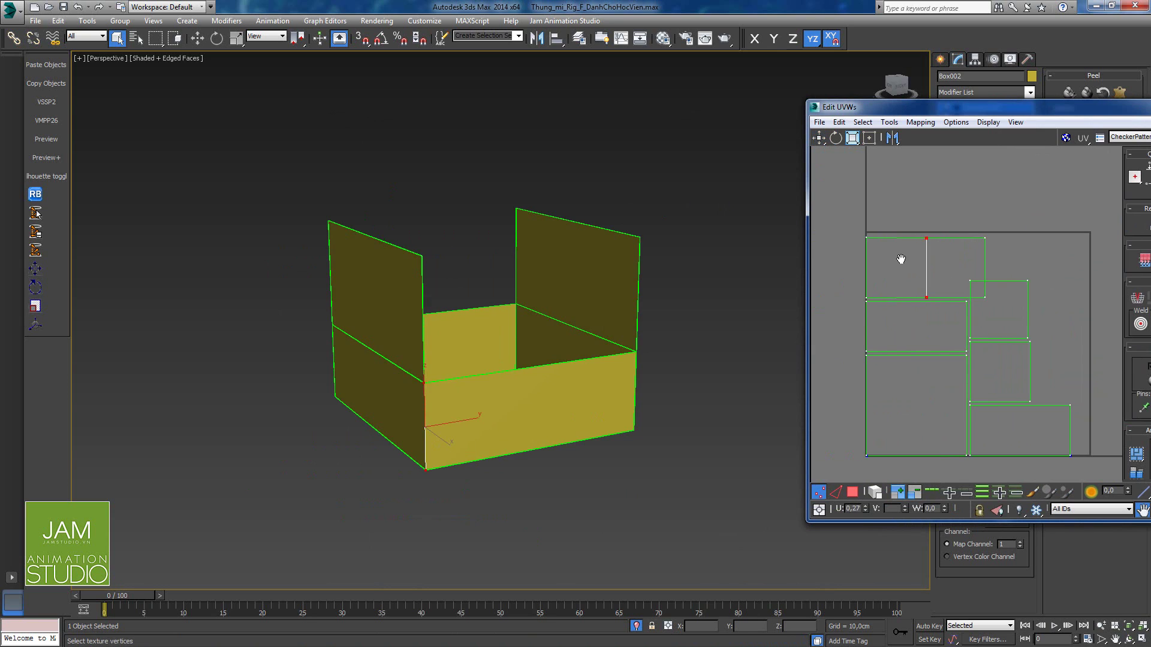
# Step: Stitch the remaining two wall elements onto the end of the row to form a continuous four-wall UV strip
pyautogui.keyDown('alt'); pyautogui.moveTo(523, 415); pyautogui.dragTo(506, 412, button='middle'); pyautogui.keyUp('alt')
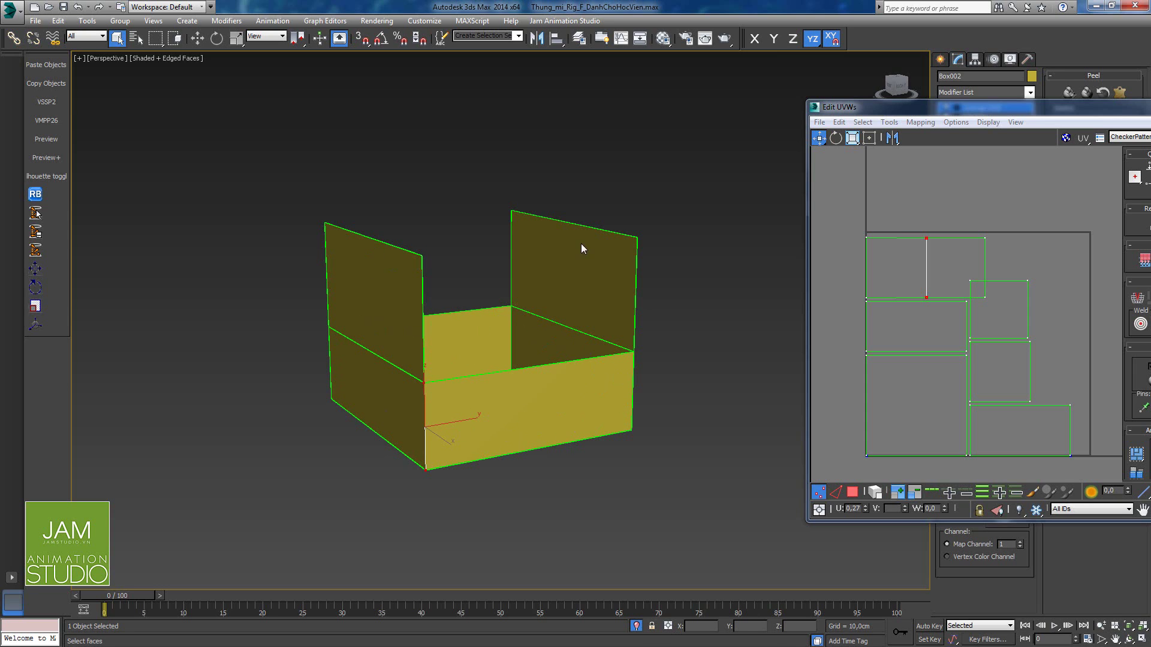
pyautogui.moveTo(561, 489)
pyautogui.keyDown('alt'); pyautogui.mouseDown(button='middle')
pyautogui.moveTo(560, 457)
pyautogui.moveTo(539, 500)
pyautogui.moveTo(557, 480)
pyautogui.mouseUp(button='middle'); pyautogui.keyUp('alt')
pyautogui.moveTo(977, 231); pyautogui.dragTo(996, 312)
pyautogui.rightClick(987, 300)
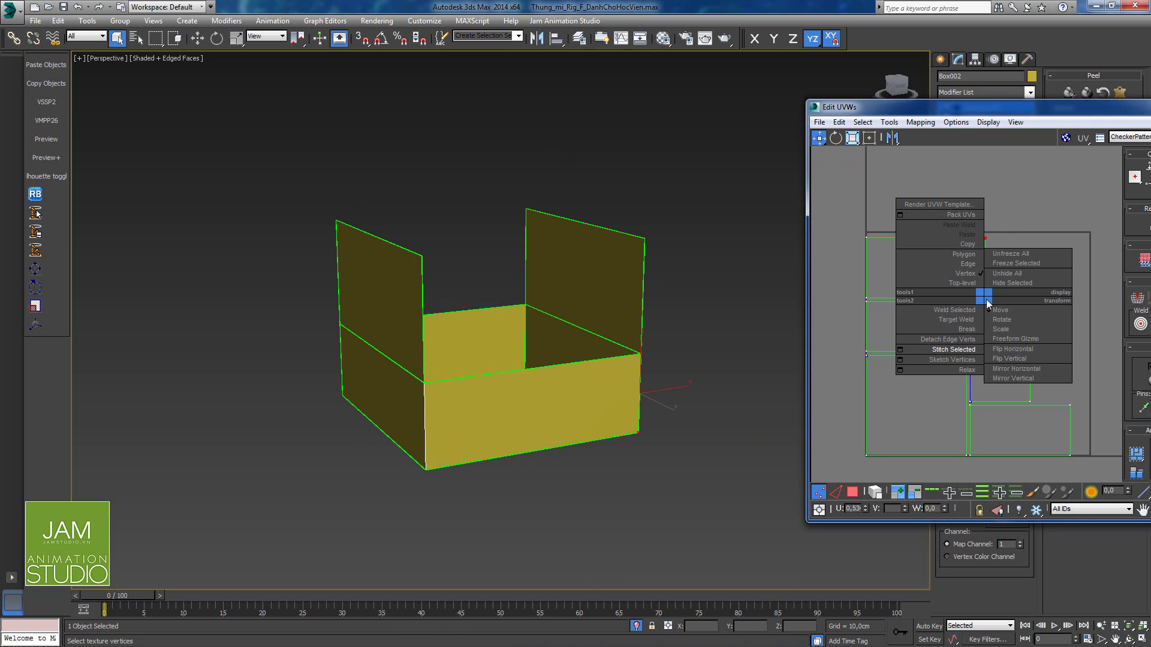
pyautogui.click(953, 350)
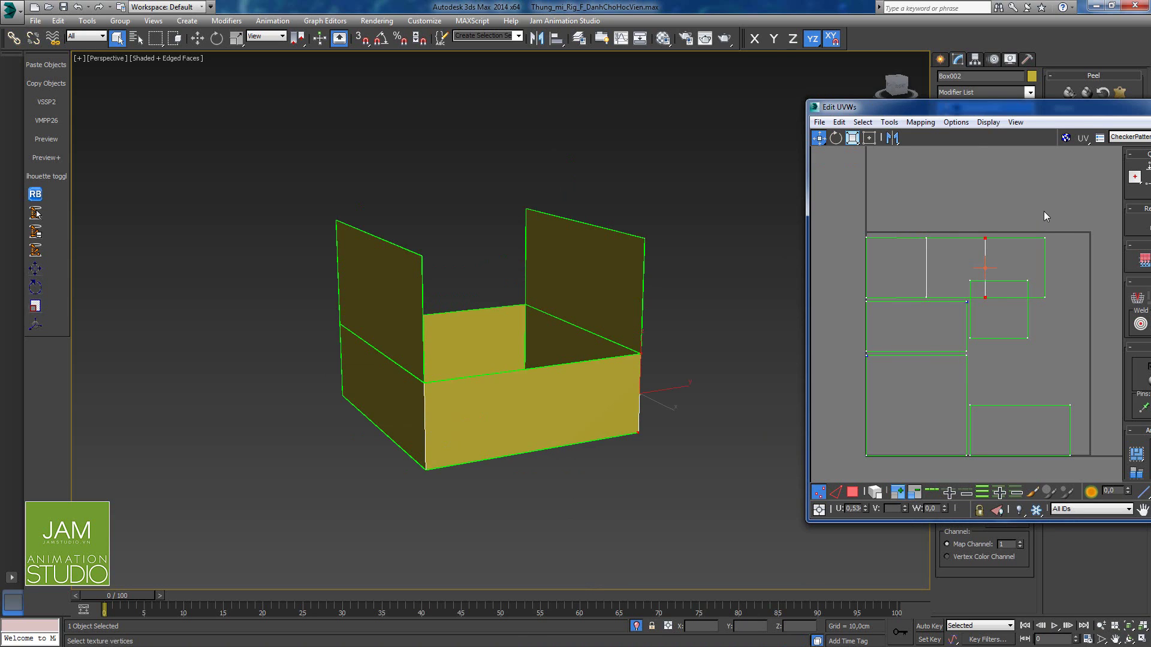
pyautogui.moveTo(1062, 318); pyautogui.dragTo(1034, 229)
pyautogui.rightClick(1048, 296)
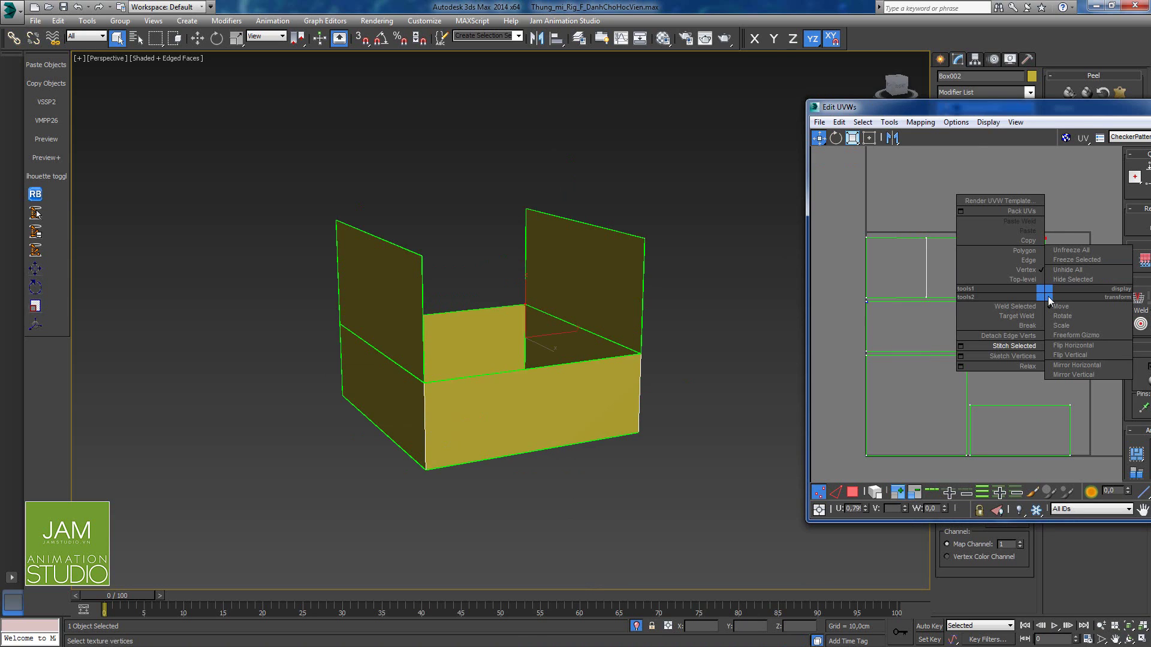
pyautogui.click(963, 345)
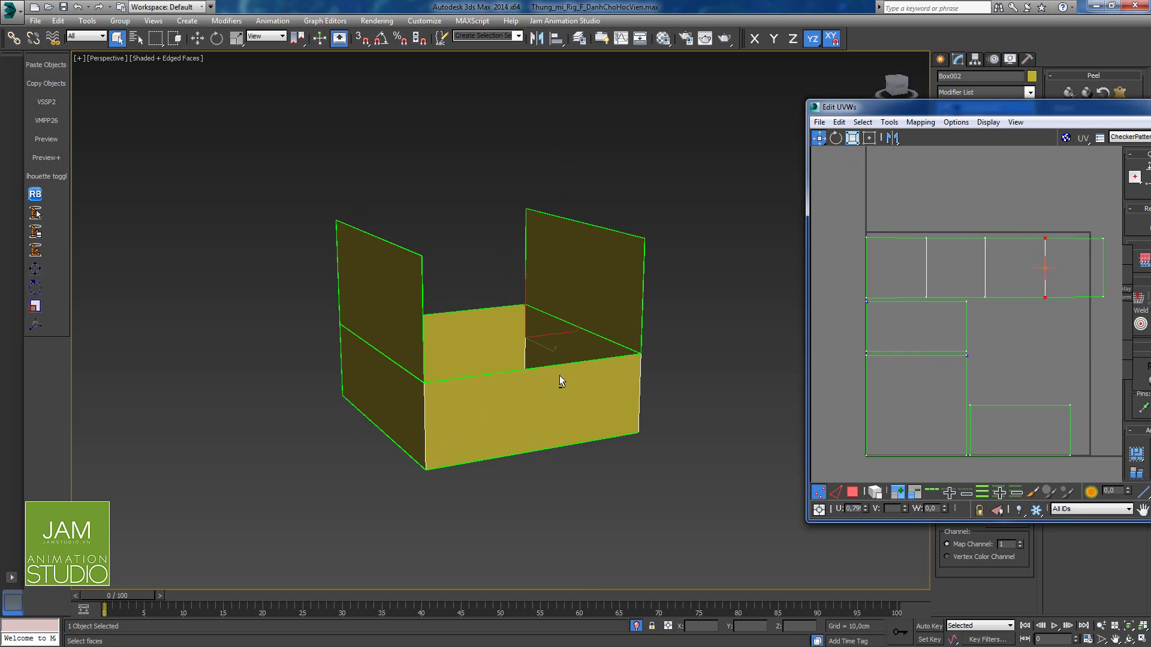
# Step: Identify the UV element of the flap hinged on the first wall and move the whole element above that wall in the strip
pyautogui.keyDown('alt'); pyautogui.moveTo(560, 376); pyautogui.dragTo(631, 375, button='middle'); pyautogui.keyUp('alt')
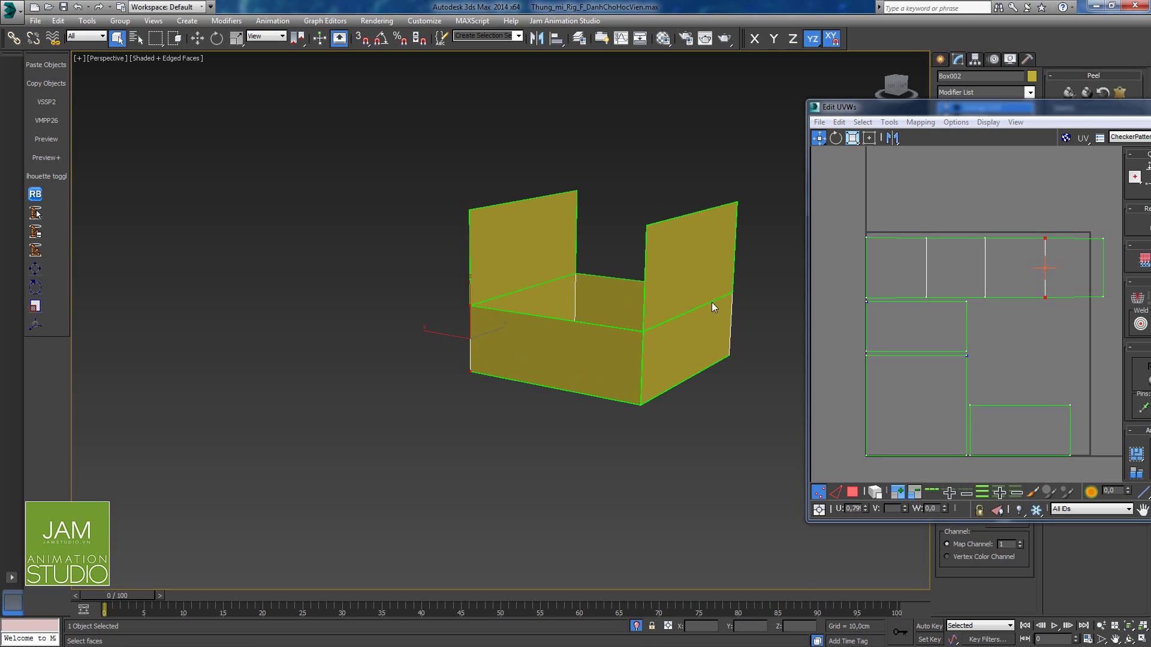
pyautogui.moveTo(650, 304)
pyautogui.keyDown('alt'); pyautogui.mouseDown(button='middle')
pyautogui.moveTo(658, 357)
pyautogui.moveTo(642, 302)
pyautogui.mouseUp(button='middle'); pyautogui.keyUp('alt')
pyautogui.moveTo(920, 324); pyautogui.dragTo(876, 334, button='middle')
pyautogui.scroll(-2, 876, 335)
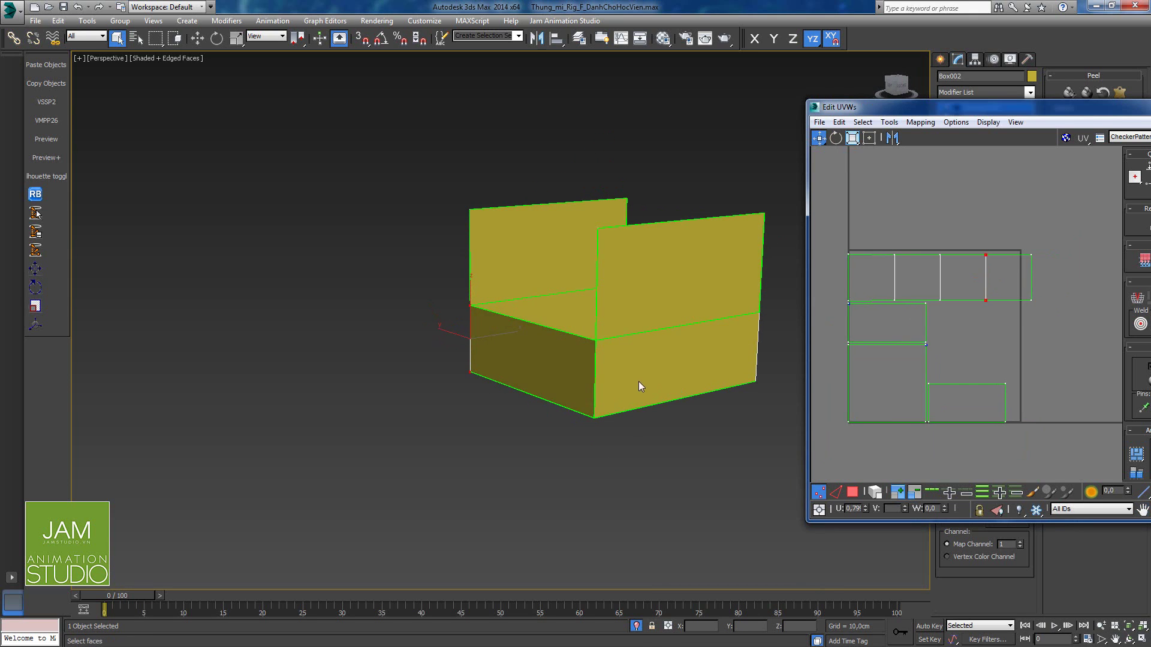
pyautogui.keyDown('alt'); pyautogui.moveTo(639, 384); pyautogui.dragTo(670, 333, button='middle'); pyautogui.keyUp('alt')
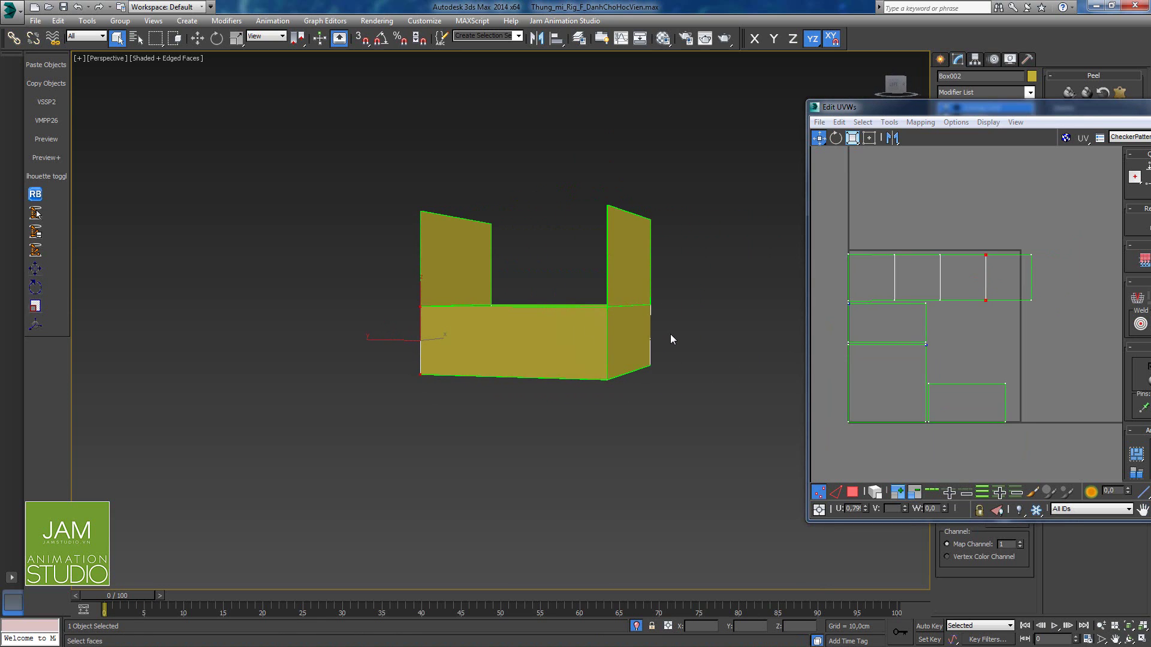
pyautogui.moveTo(594, 294); pyautogui.dragTo(689, 324)
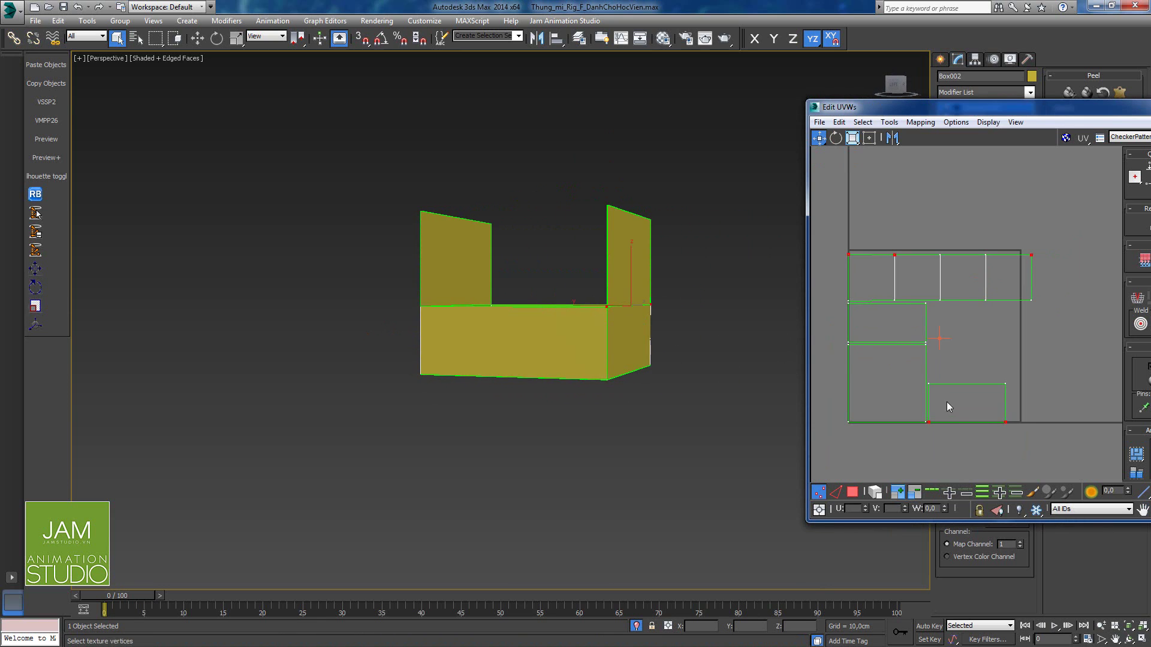
pyautogui.click(1009, 408)
pyautogui.scroll(1, 995, 411)
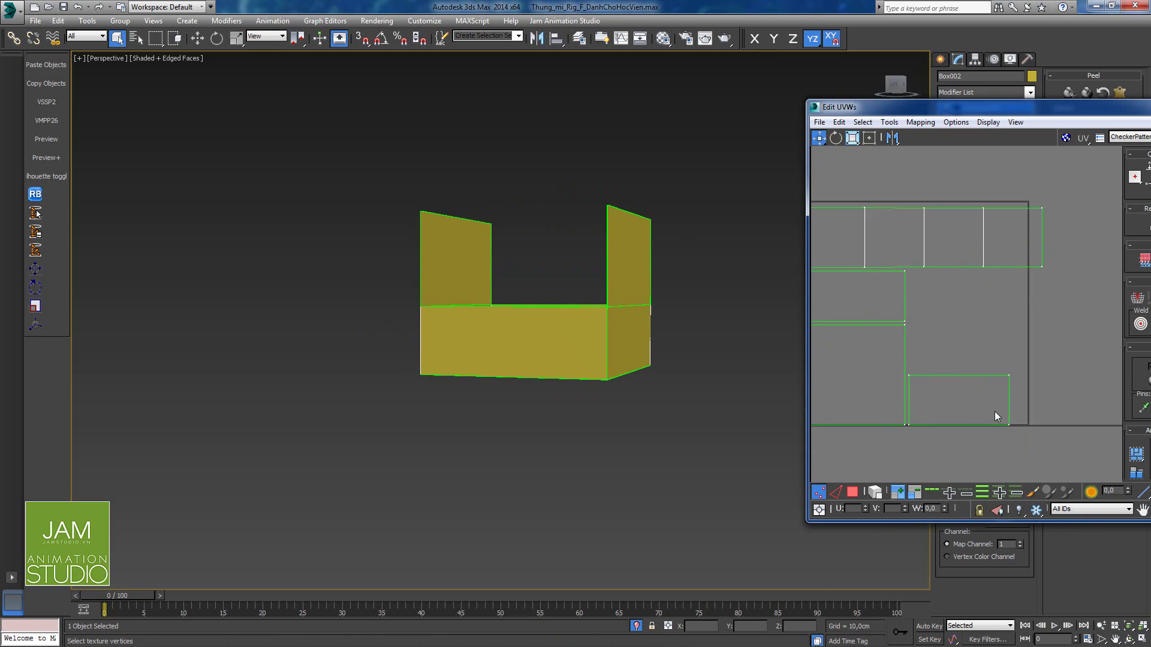
pyautogui.moveTo(958, 371); pyautogui.dragTo(996, 377, button='middle')
pyautogui.scroll(-1, 996, 378)
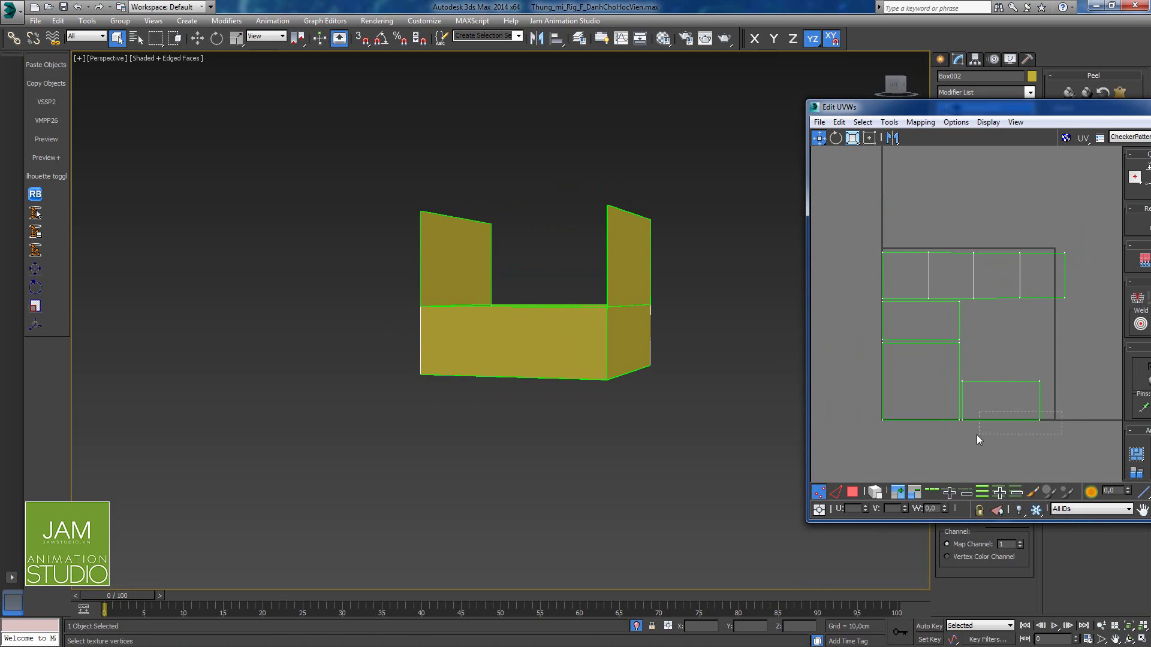
pyautogui.moveTo(959, 430); pyautogui.dragTo(960, 431)
pyautogui.click(877, 493)
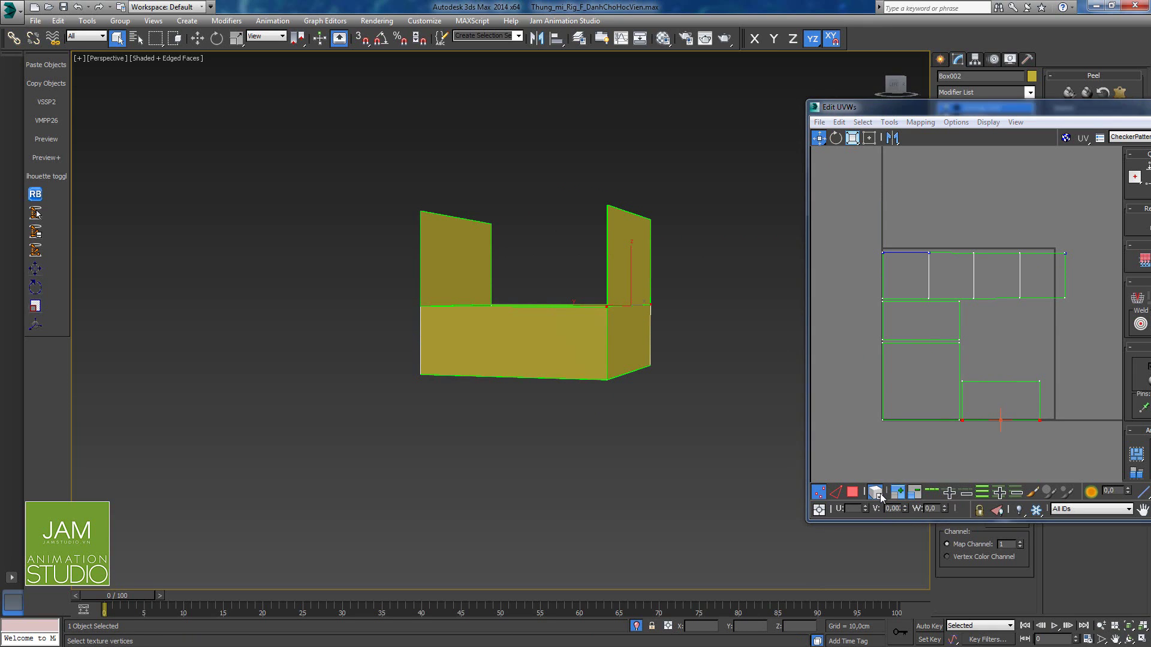
pyautogui.click(963, 384)
pyautogui.moveTo(966, 377); pyautogui.dragTo(882, 189)
pyautogui.scroll(4, 896, 225)
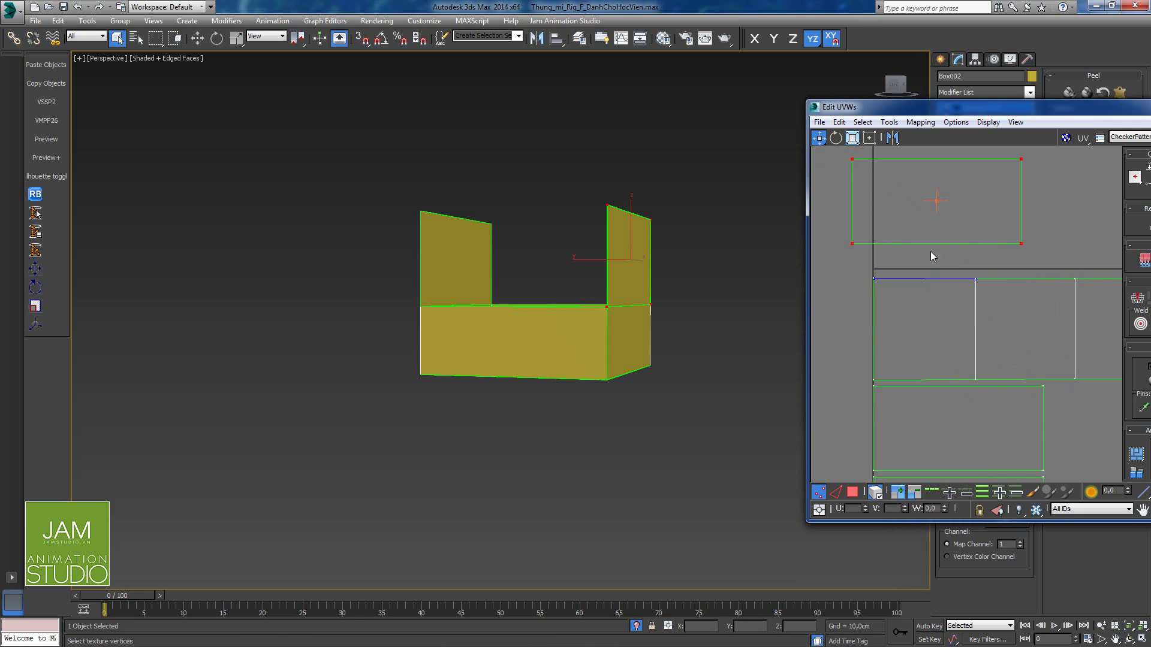
# Step: Move the other flap's whole UV element above the third wall of the strip
pyautogui.click(875, 492)
pyautogui.click(852, 244)
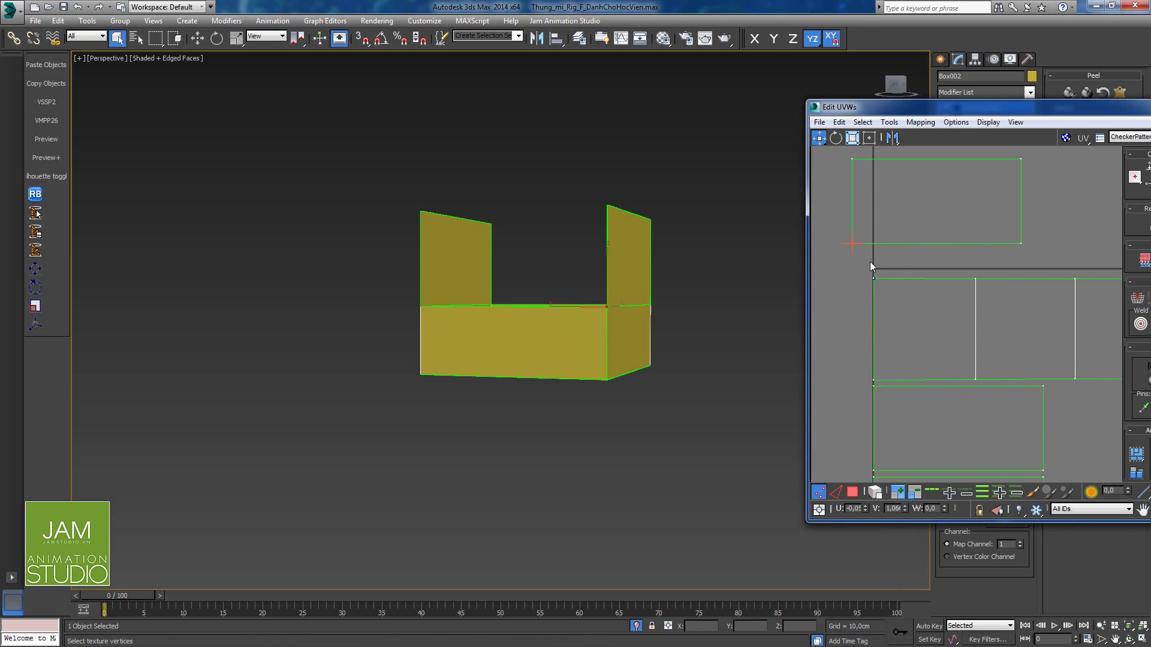
pyautogui.moveTo(890, 276); pyautogui.dragTo(895, 330, button='middle')
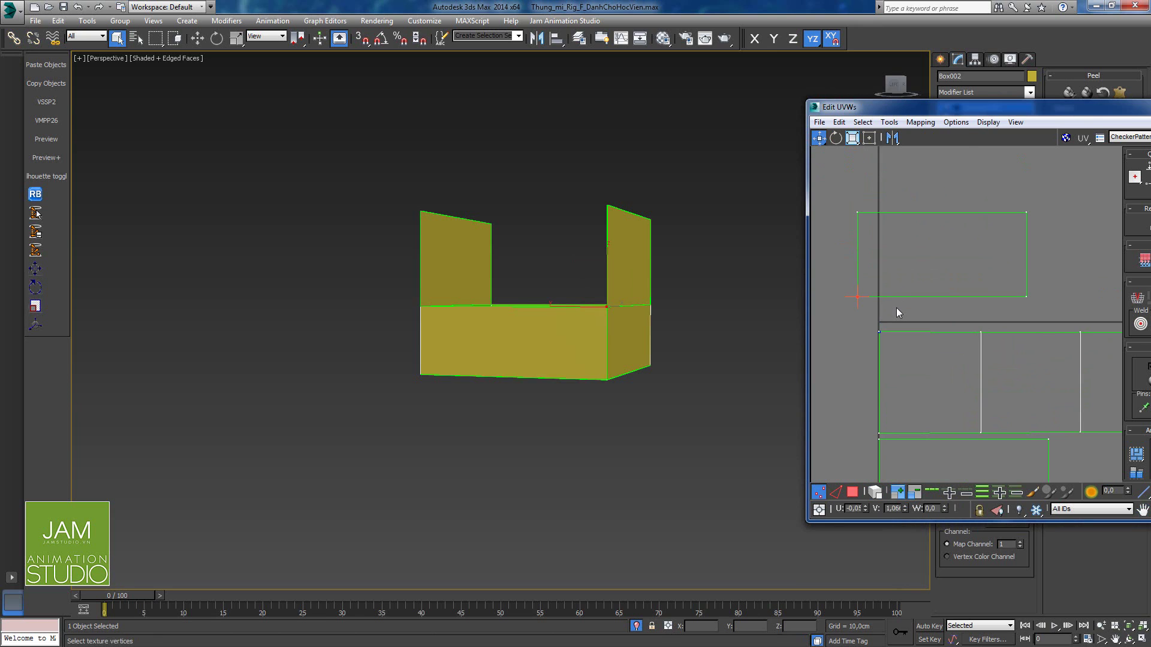
pyautogui.moveTo(970, 108); pyautogui.dragTo(801, 122)
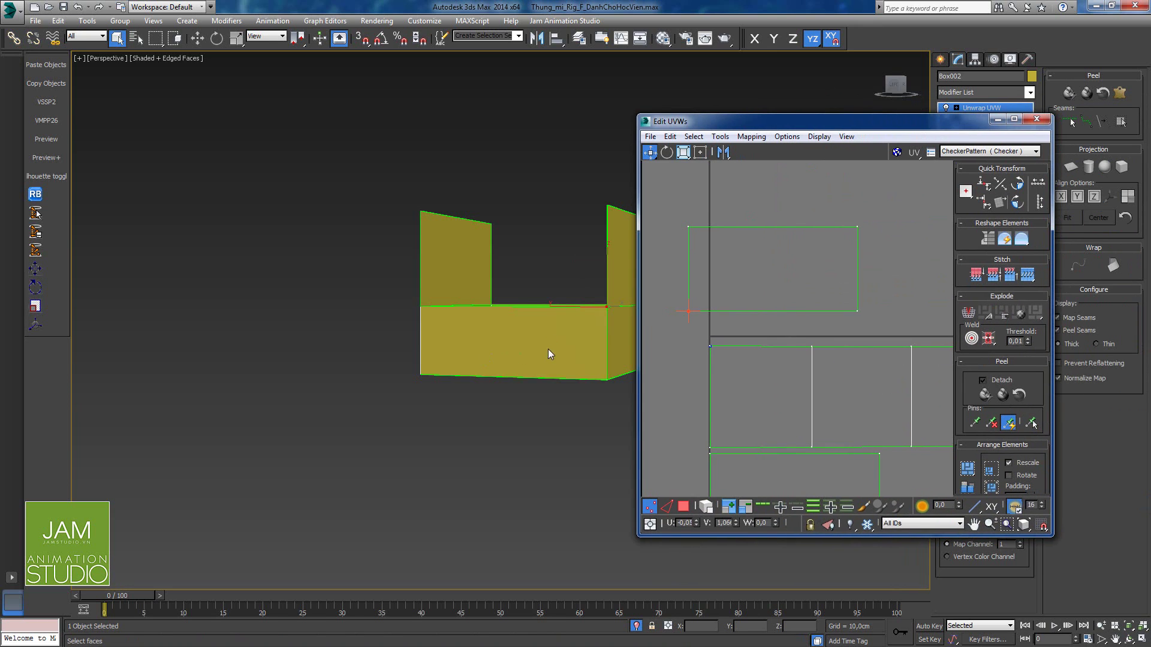
pyautogui.moveTo(521, 354); pyautogui.dragTo(455, 363, button='middle')
pyautogui.scroll(-3, 818, 380)
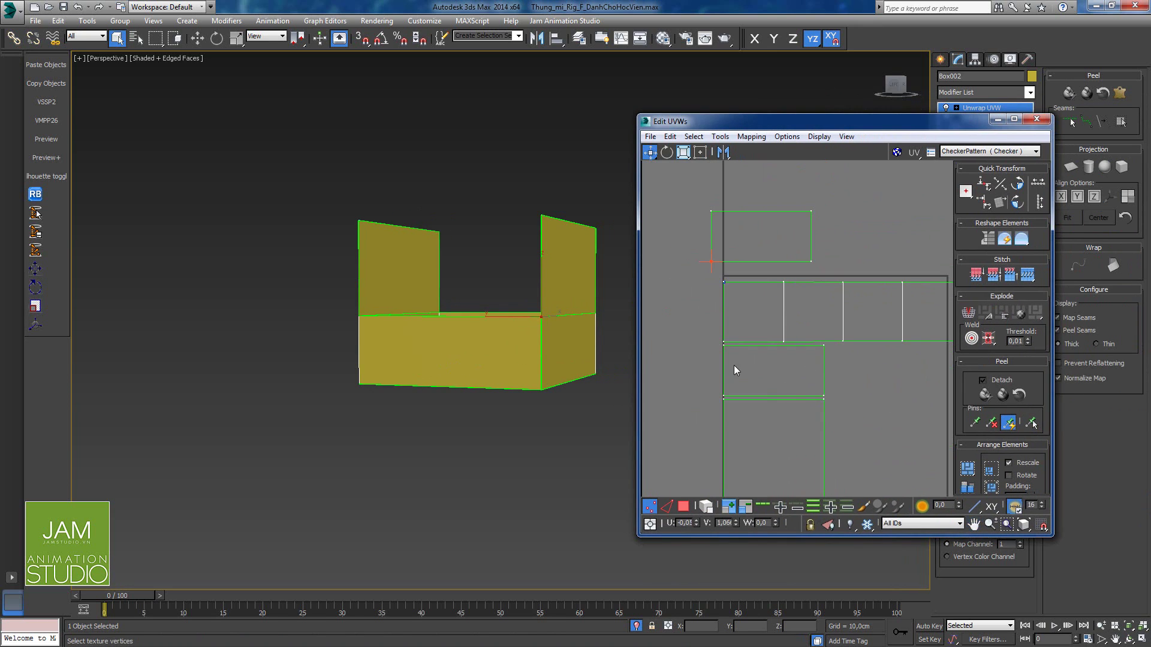
pyautogui.click(707, 506)
pyautogui.moveTo(722, 348); pyautogui.dragTo(839, 217)
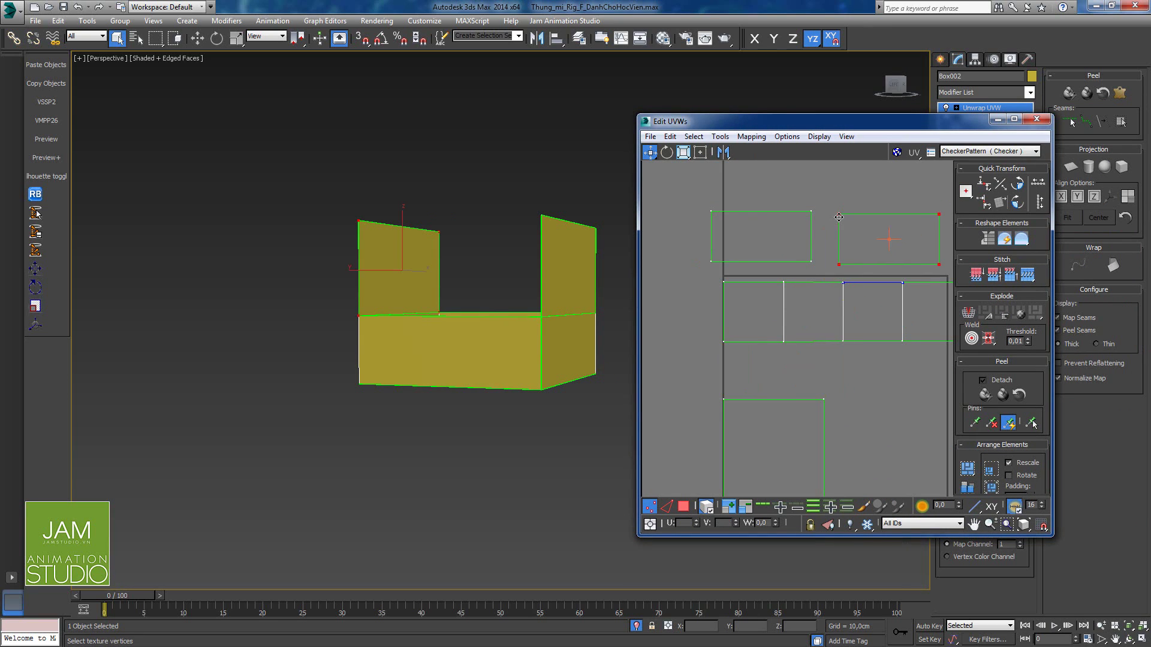
# Step: With snapping on, snap the second flap's lower-left UV corner to the third wall's upper-left corner and narrow the flap to the wall's width
pyautogui.moveTo(806, 265); pyautogui.dragTo(769, 315, button='middle')
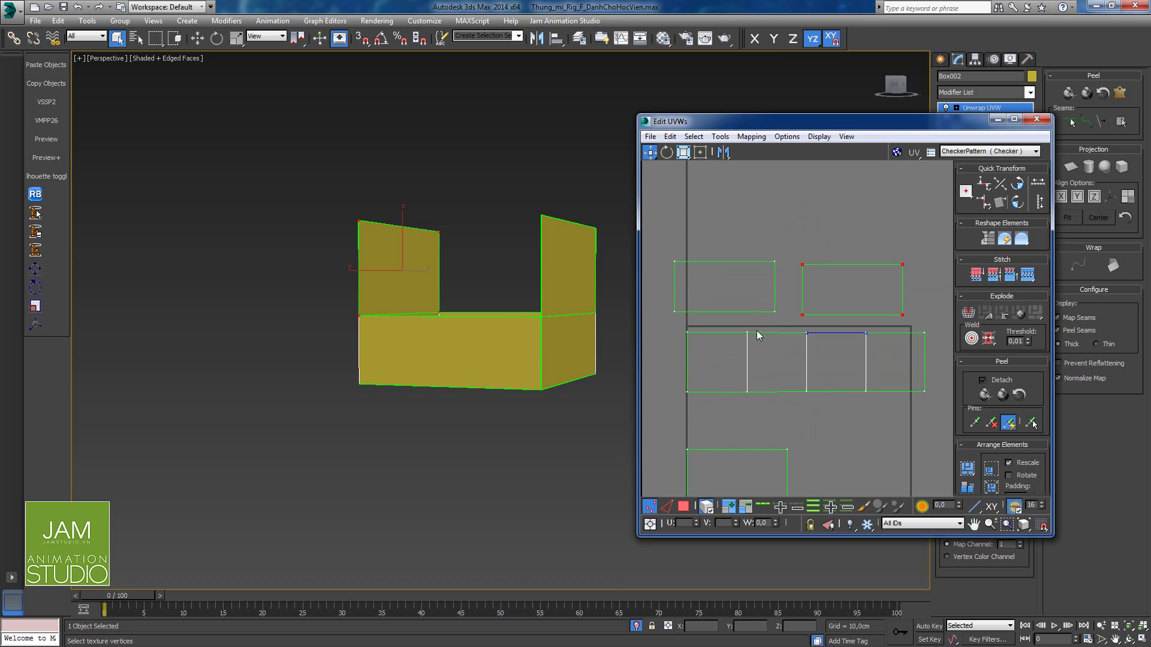
pyautogui.moveTo(746, 368); pyautogui.dragTo(762, 337, button='middle')
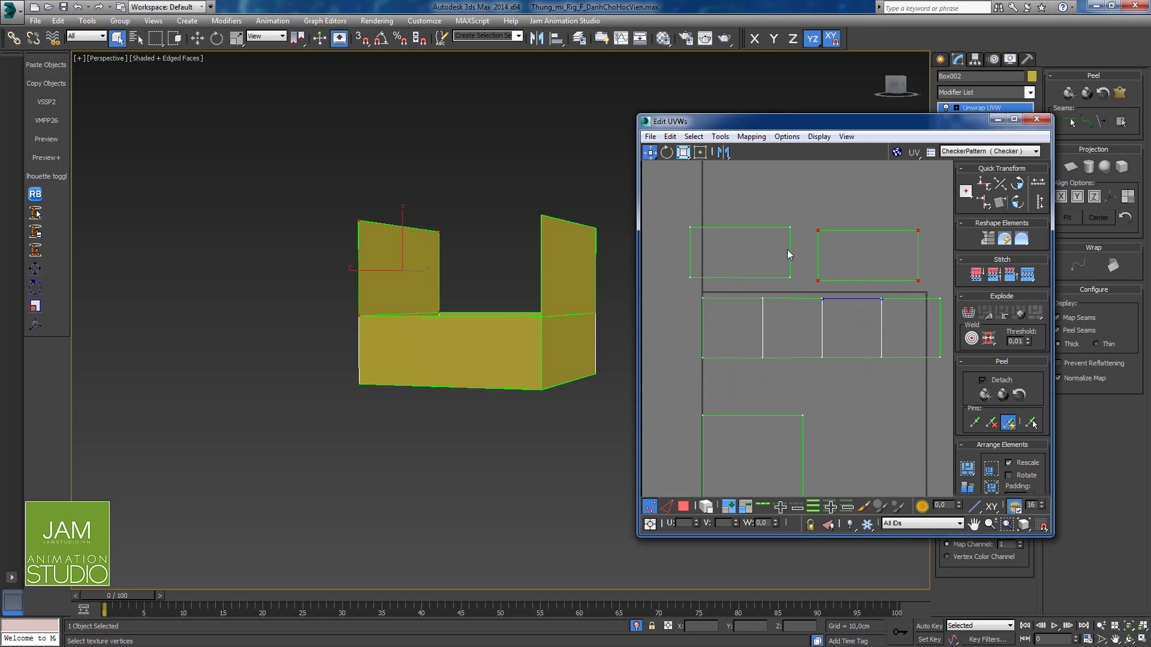
pyautogui.moveTo(787, 250); pyautogui.dragTo(779, 282, button='middle')
pyautogui.scroll(3, 779, 281)
pyautogui.moveTo(853, 310); pyautogui.dragTo(763, 310, button='middle')
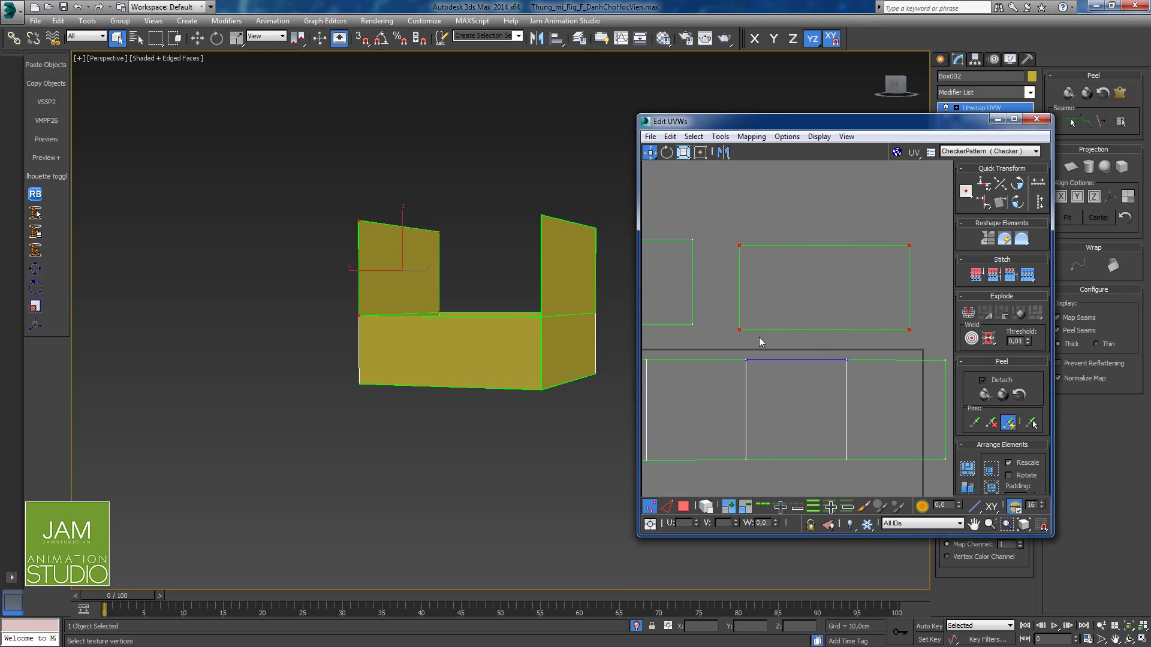
pyautogui.hotkey('ctrl', 'z')
pyautogui.moveTo(923, 341); pyautogui.dragTo(923, 340)
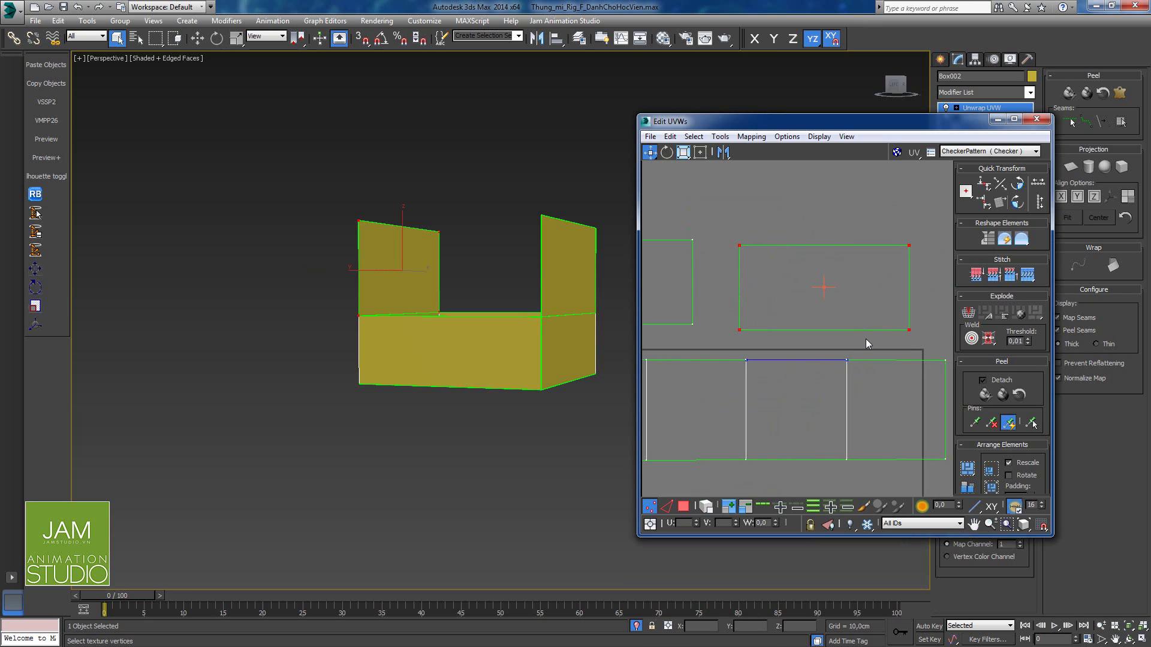
pyautogui.click(1043, 526)
pyautogui.moveTo(739, 331); pyautogui.dragTo(747, 361)
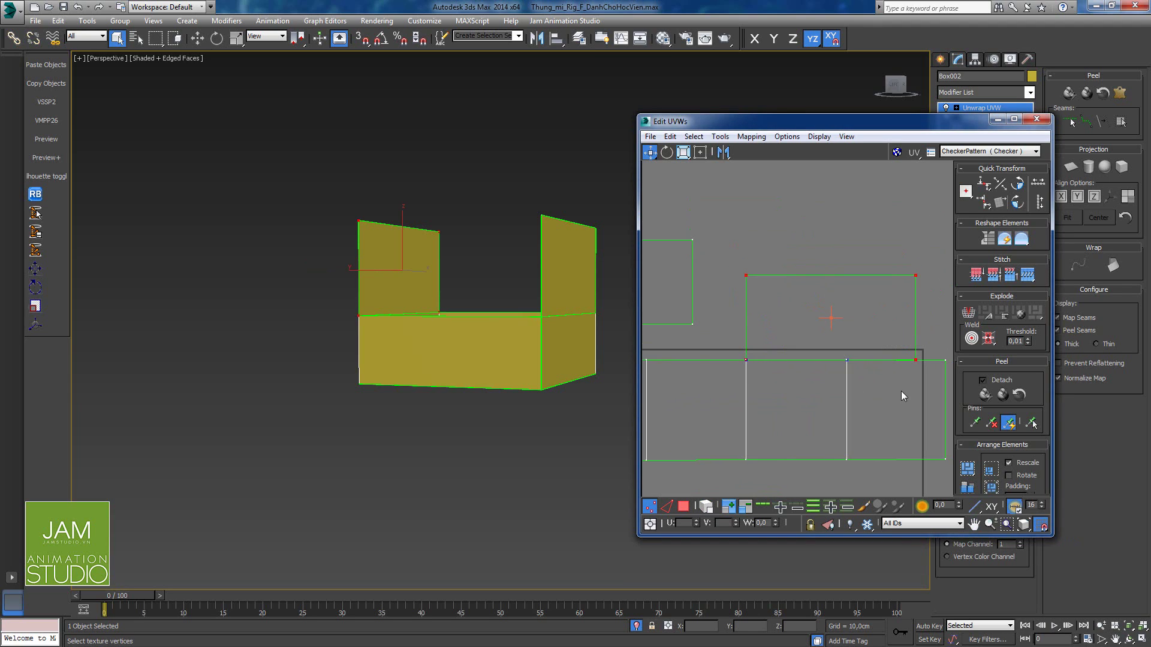
pyautogui.click(801, 299)
pyautogui.moveTo(912, 374); pyautogui.dragTo(851, 361)
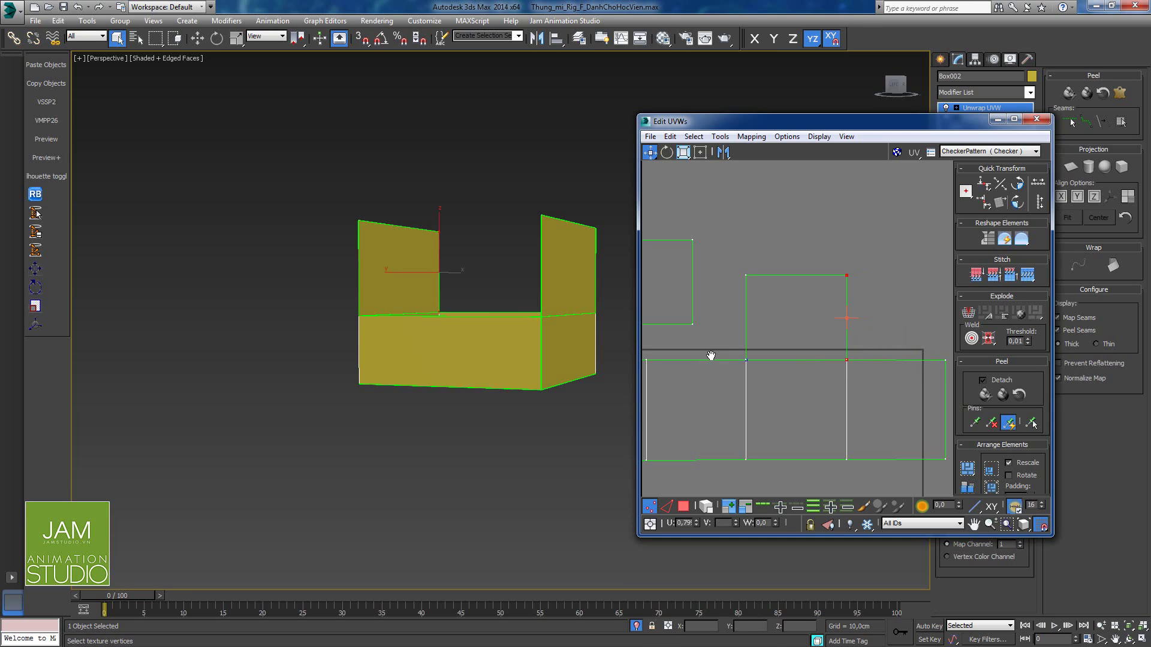
# Step: Snap the first flap's lower-left UV corner to the first wall's upper-left corner and narrow the flap to the wall's width
pyautogui.moveTo(711, 354); pyautogui.dragTo(831, 361, button='middle')
pyautogui.moveTo(730, 340); pyautogui.dragTo(713, 327)
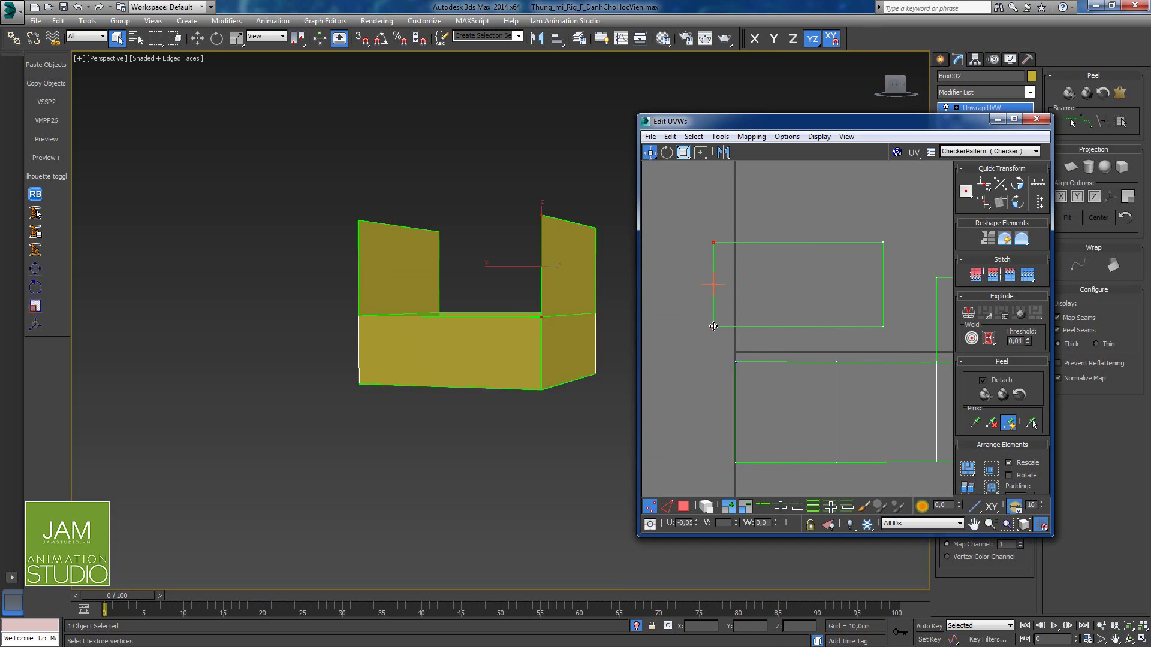
pyautogui.moveTo(897, 333); pyautogui.dragTo(897, 334)
pyautogui.moveTo(714, 326); pyautogui.dragTo(737, 359)
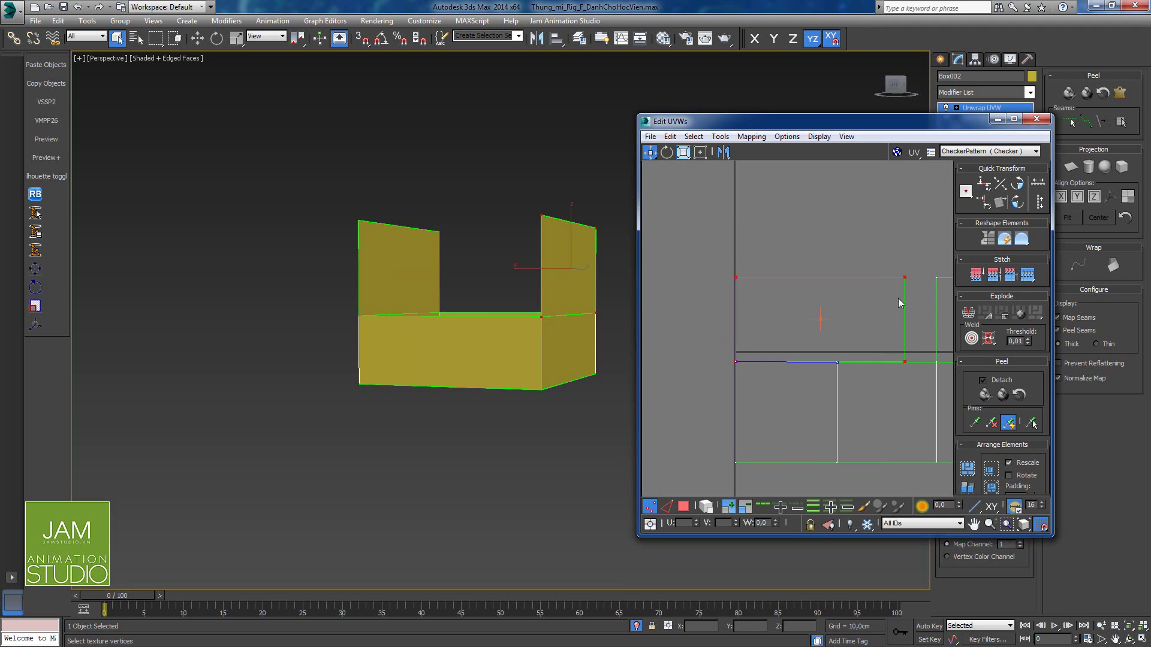
pyautogui.moveTo(913, 374); pyautogui.dragTo(838, 364)
# Step: Weld the selected UV vertices along the seam between the two flaps and the upper edge of the wall strip
pyautogui.scroll(-3, 839, 364)
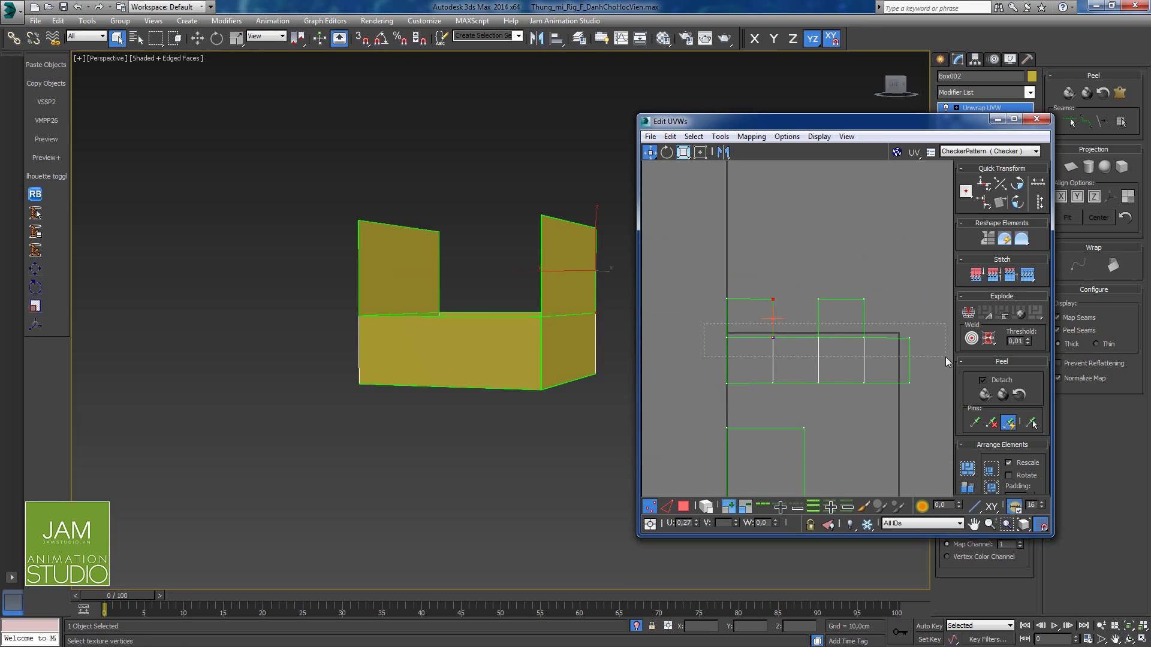
pyautogui.moveTo(945, 358); pyautogui.dragTo(945, 357)
pyautogui.rightClick(818, 338)
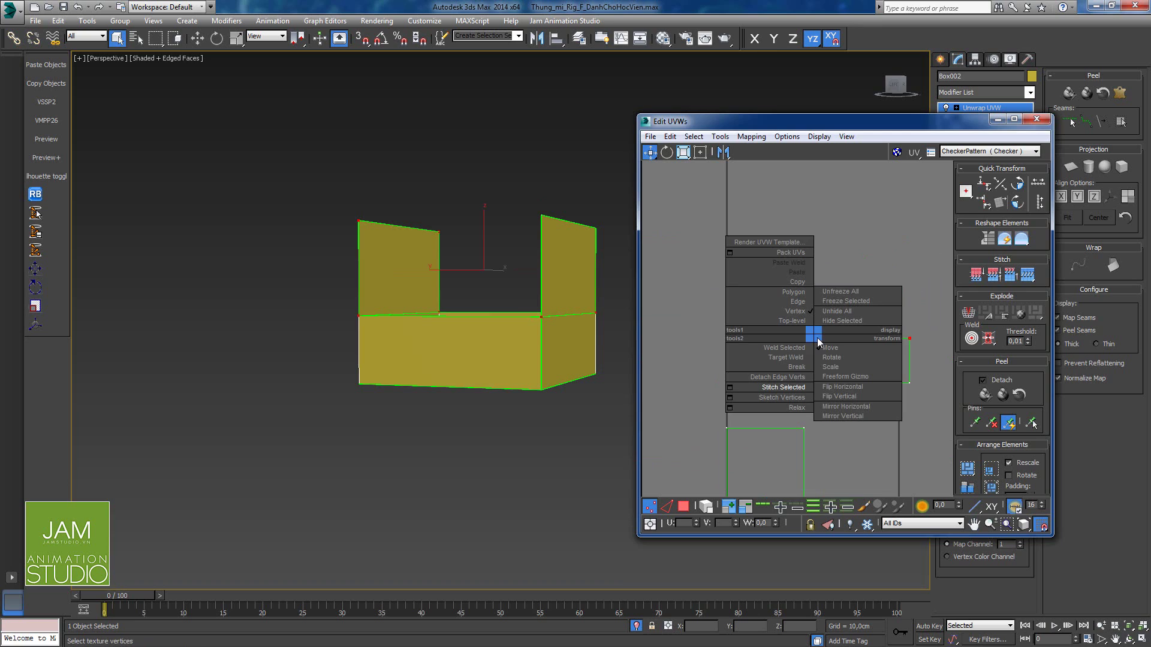
pyautogui.click(798, 348)
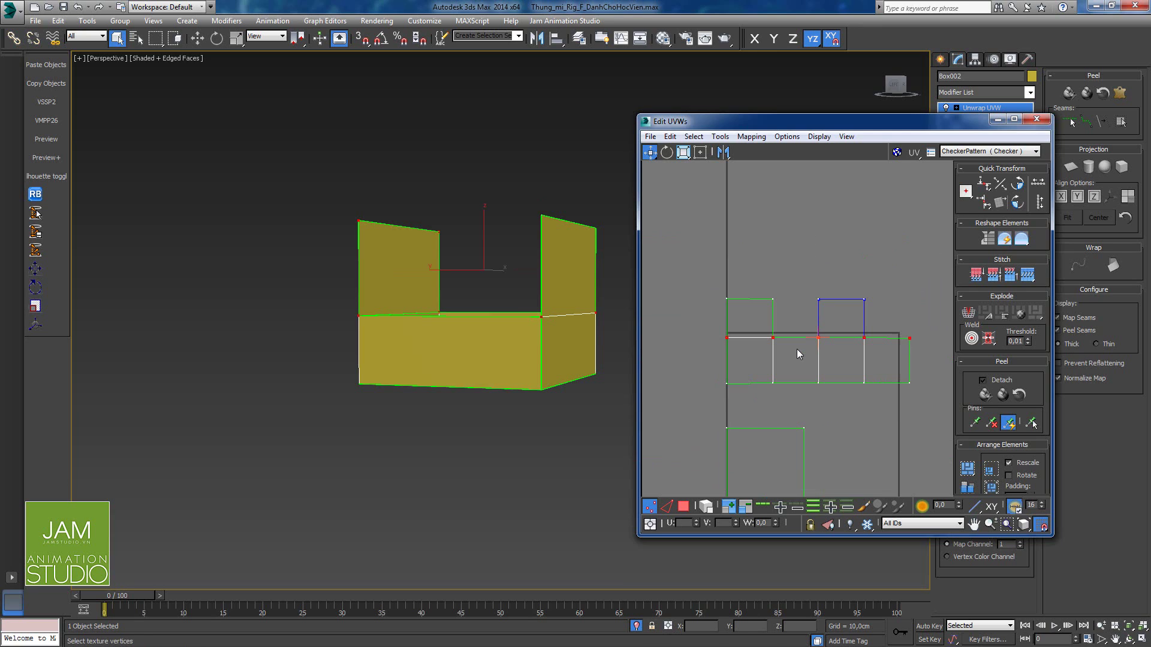
# Step: Select the whole UV element of the flap above the third wall and flip it vertically
pyautogui.scroll(6, 794, 353)
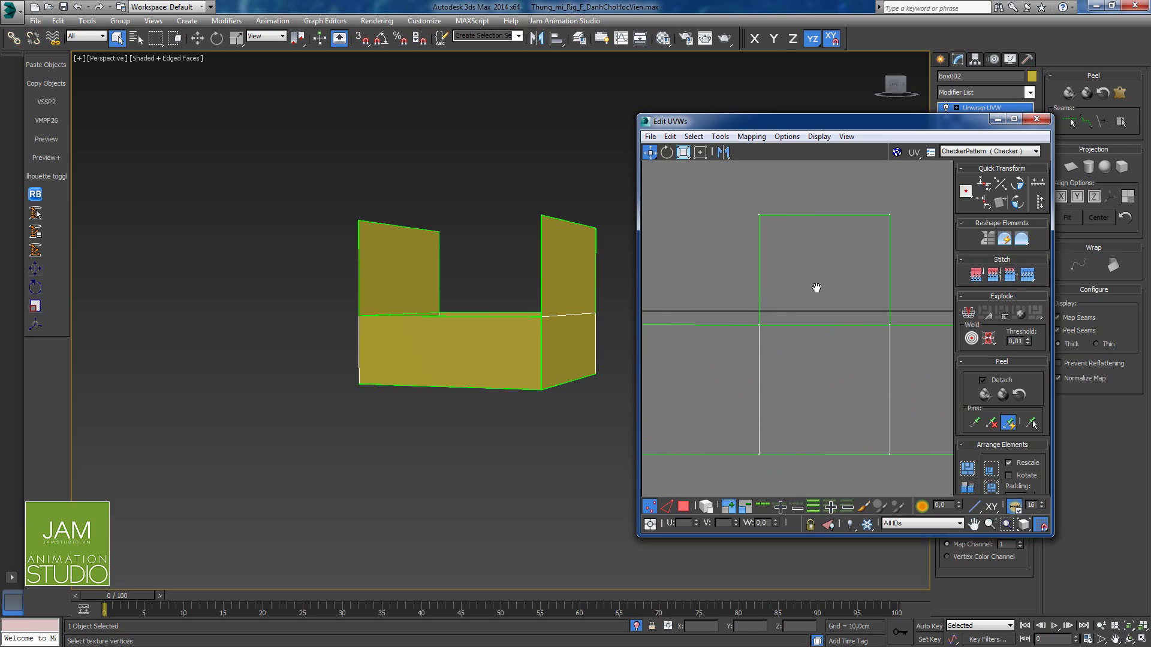
pyautogui.scroll(-2, 803, 328)
pyautogui.moveTo(783, 261); pyautogui.dragTo(786, 264)
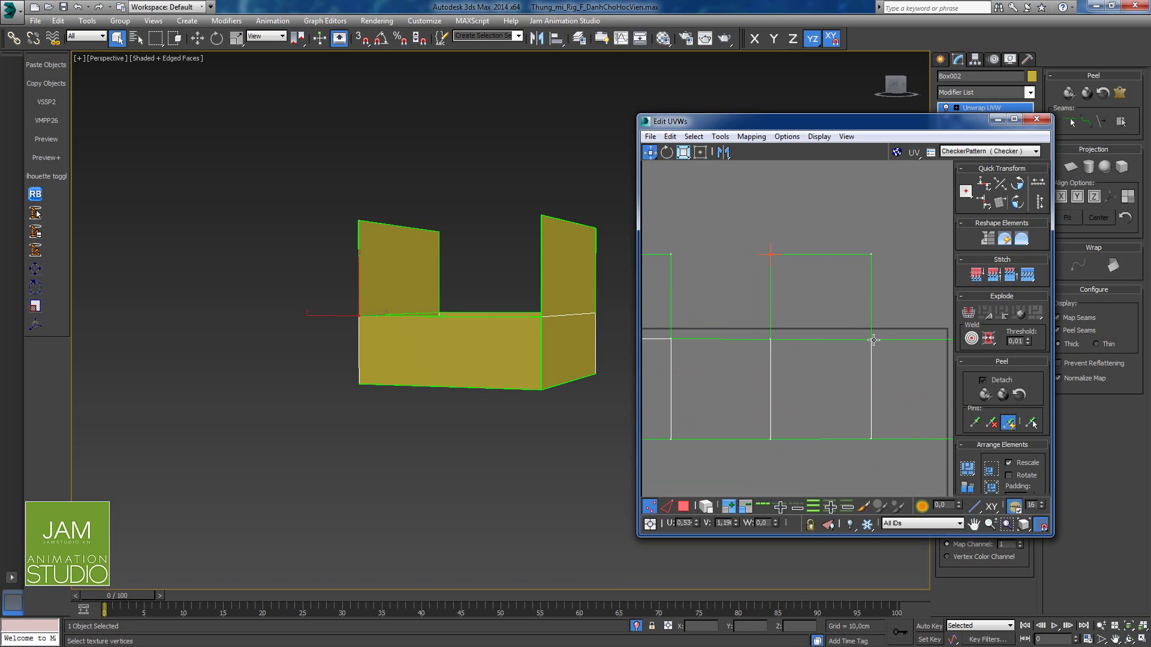
pyautogui.click(747, 286)
pyautogui.click(708, 507)
pyautogui.click(785, 269)
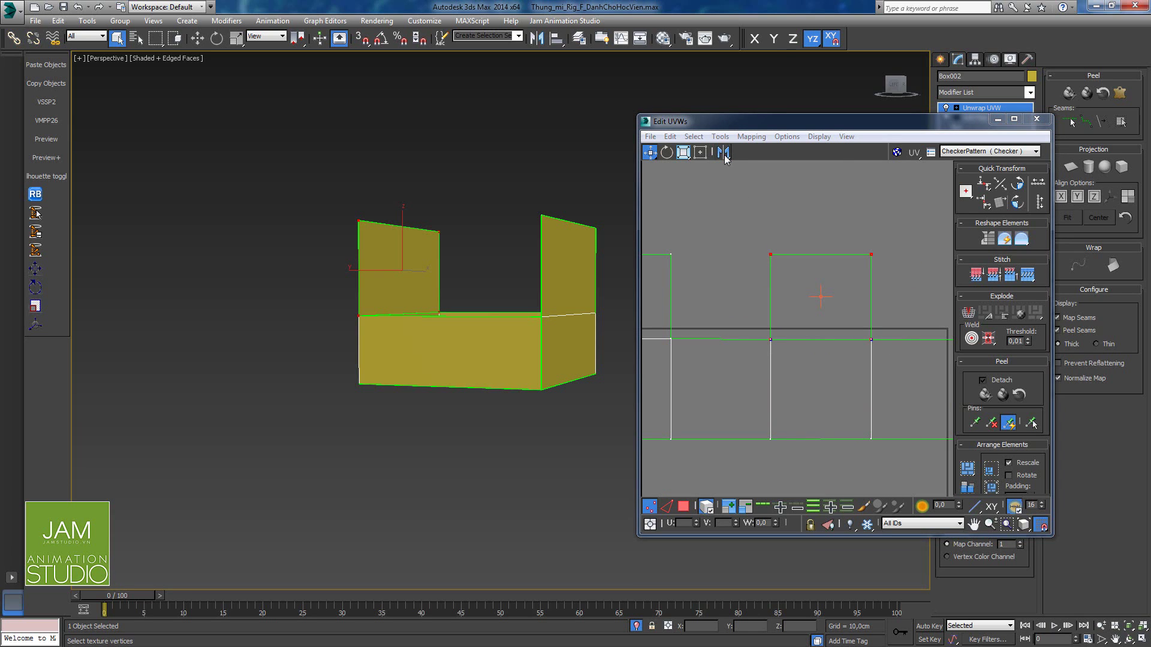
pyautogui.moveTo(724, 157); pyautogui.dragTo(725, 173)
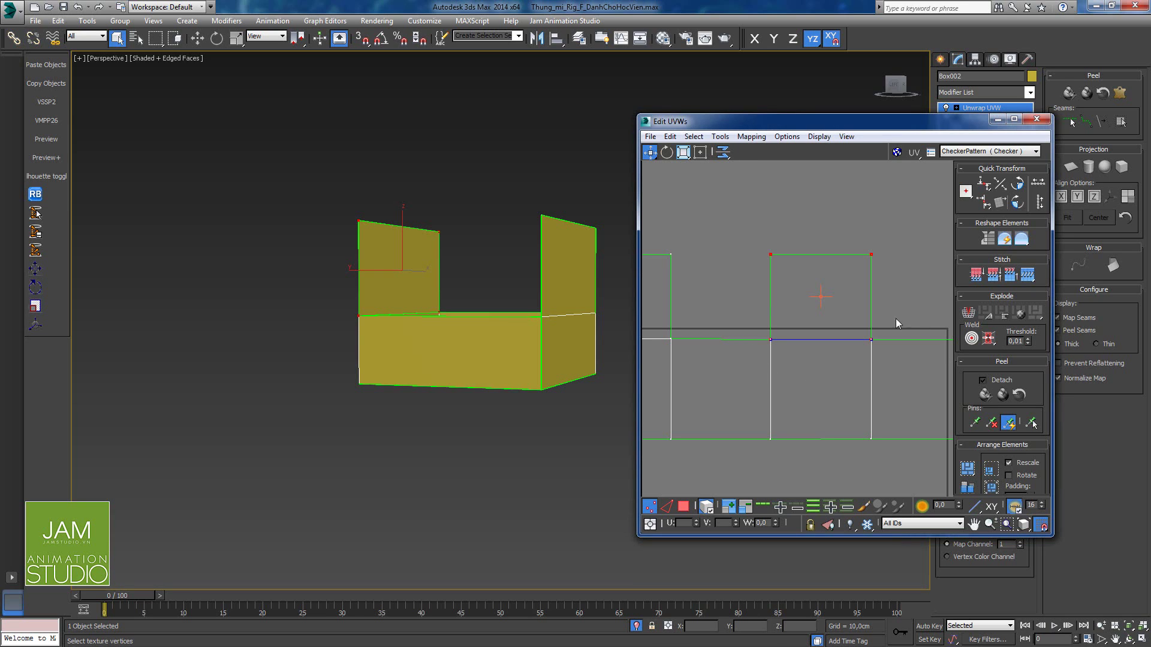
# Step: Weld the flap's two lower UV corners to the upper corners of the third wall
pyautogui.click(706, 506)
pyautogui.hotkey('ctrl', 'z')
pyautogui.rightClick(873, 340)
pyautogui.click(857, 351)
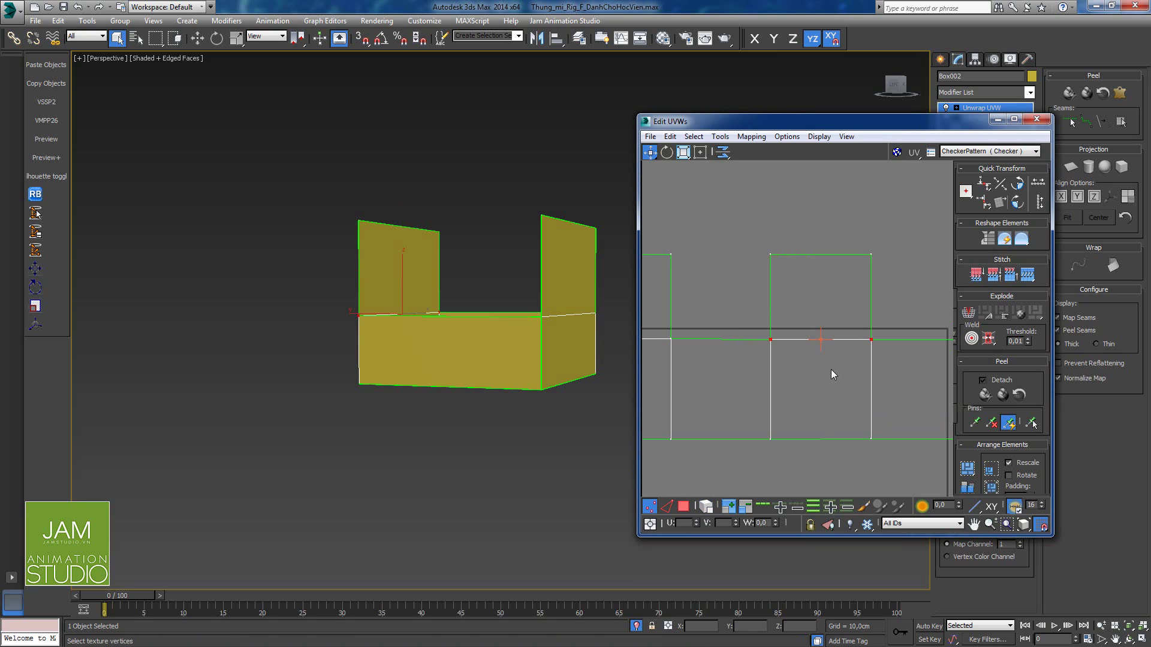
# Step: Widen the UV editor window and align the upper and lower vertex rows of the wall strip horizontally
pyautogui.scroll(-6, 831, 369)
pyautogui.click(782, 369)
pyautogui.moveTo(735, 370); pyautogui.dragTo(748, 352, button='middle')
pyautogui.scroll(2, 740, 359)
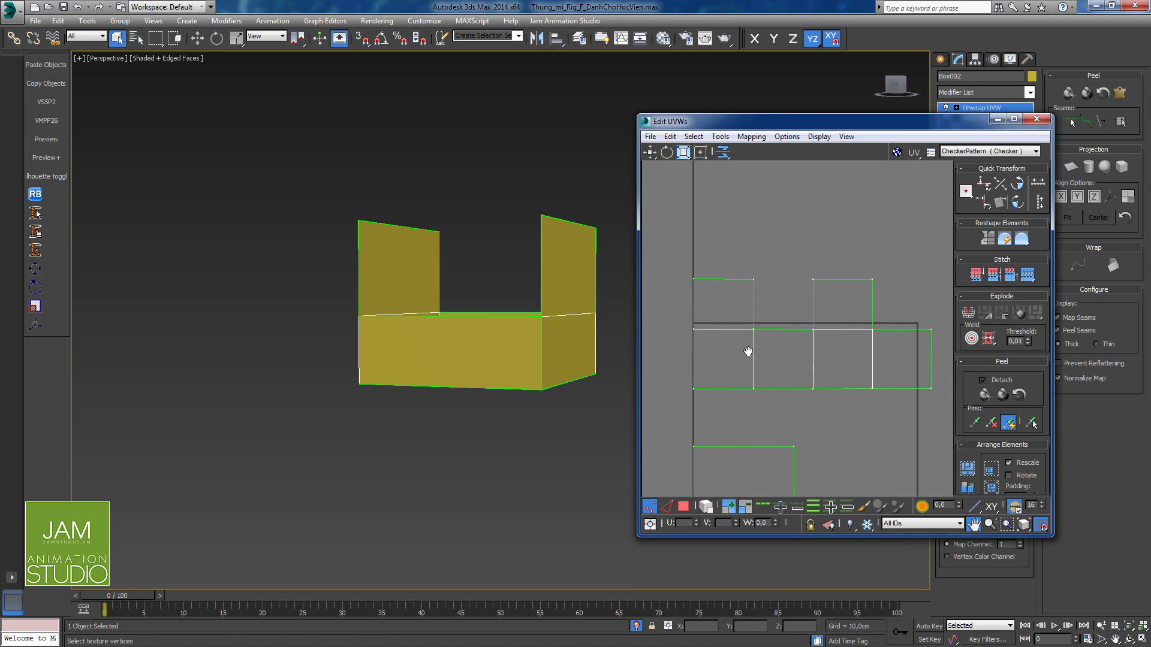
pyautogui.middleClick(748, 351)
pyautogui.moveTo(629, 309); pyautogui.dragTo(895, 346)
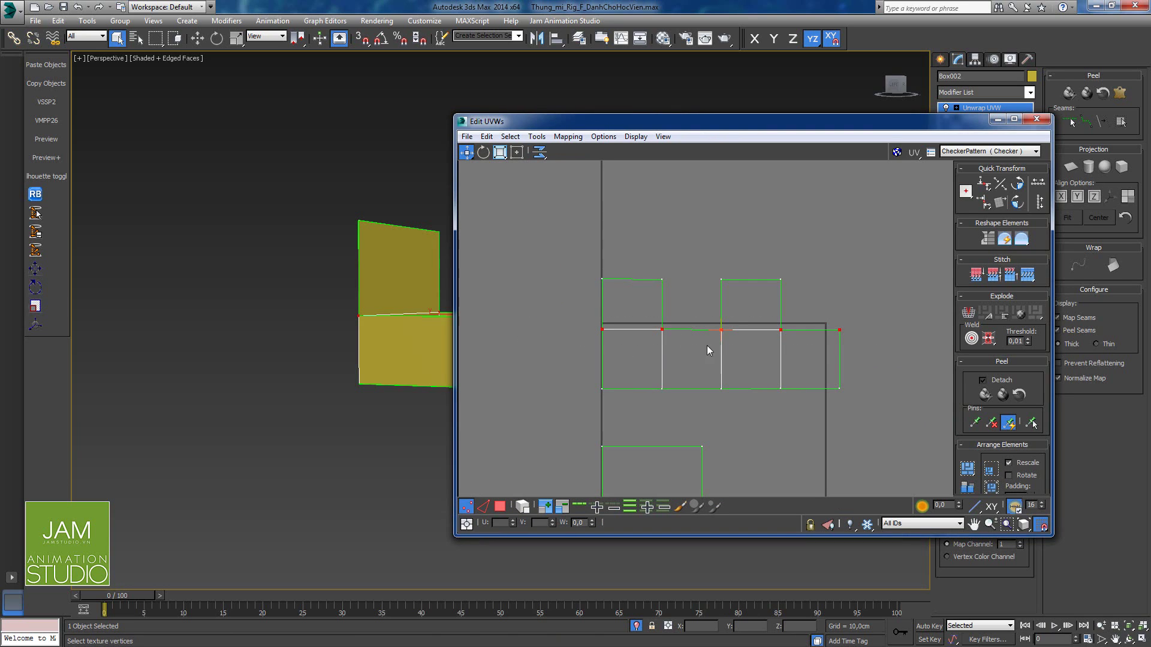
pyautogui.click(981, 188)
pyautogui.moveTo(832, 414); pyautogui.dragTo(866, 413)
pyautogui.click(986, 183)
# Step: Align the vertex columns of the wall strip and its flaps vertically, one column after another
pyautogui.moveTo(796, 445); pyautogui.dragTo(765, 270)
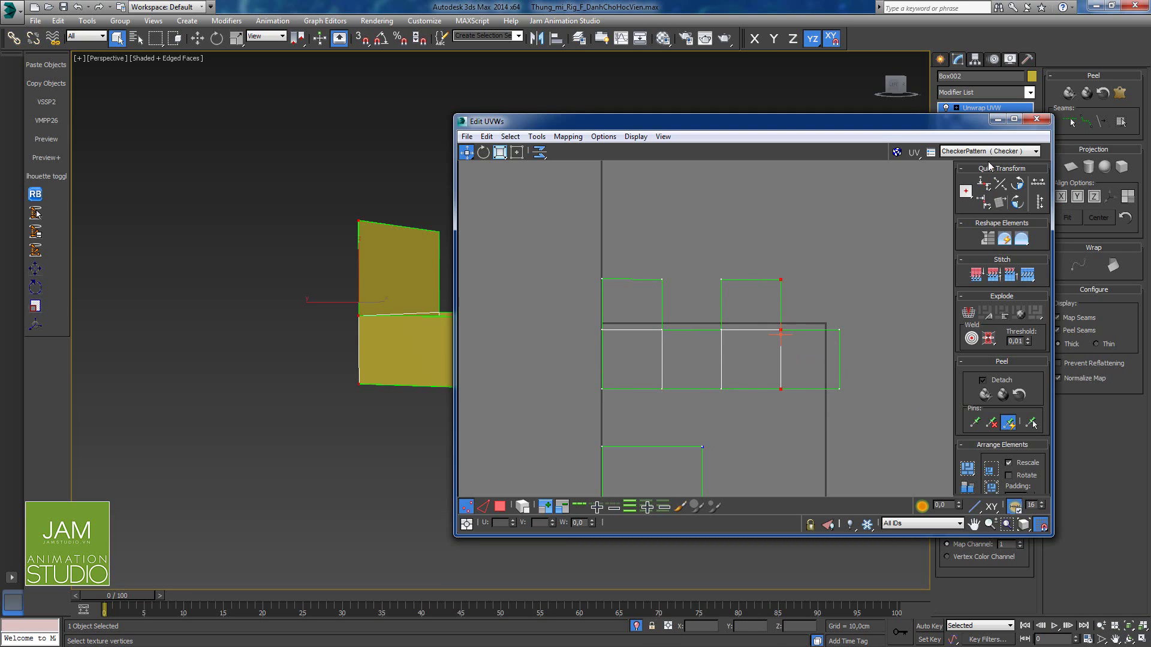
pyautogui.click(985, 202)
pyautogui.click(720, 419)
pyautogui.moveTo(742, 423); pyautogui.dragTo(707, 271)
pyautogui.moveTo(671, 415); pyautogui.dragTo(647, 270)
pyautogui.click(985, 202)
pyautogui.moveTo(627, 422); pyautogui.dragTo(627, 423)
pyautogui.moveTo(844, 281); pyautogui.dragTo(845, 282)
# Step: Move the UV editor window aside so that the whole carton is uncovered in the viewport
pyautogui.scroll(-2, 833, 276)
pyautogui.scroll(1, 747, 357)
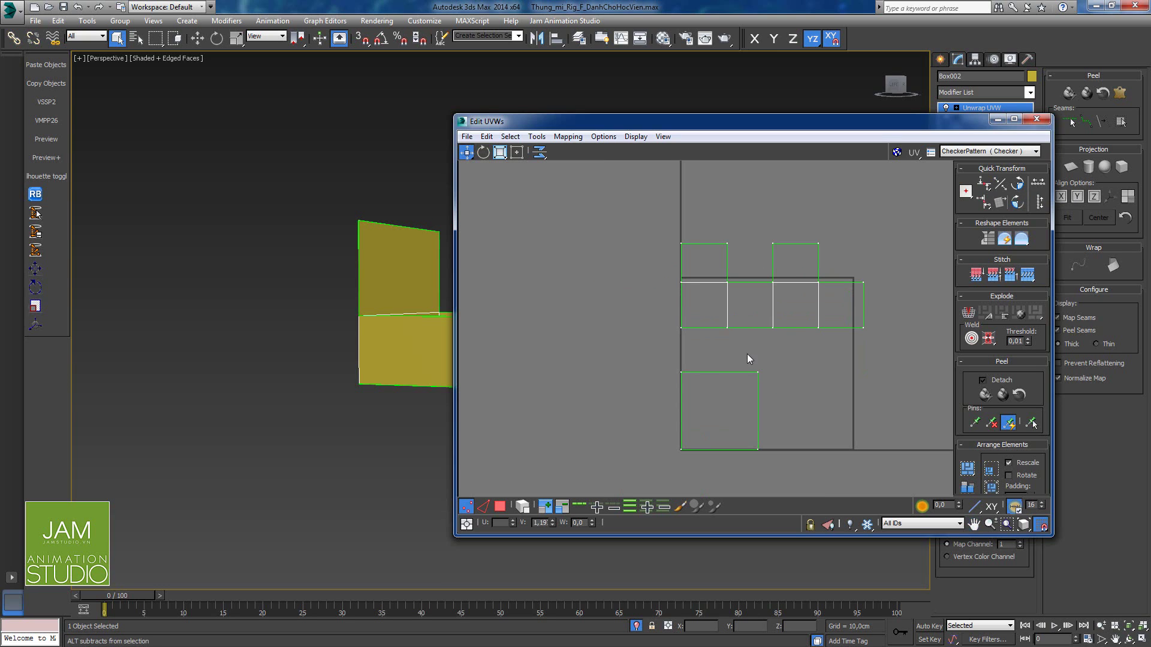
pyautogui.moveTo(568, 126); pyautogui.dragTo(697, 129)
pyautogui.moveTo(843, 369); pyautogui.dragTo(813, 380, button='middle')
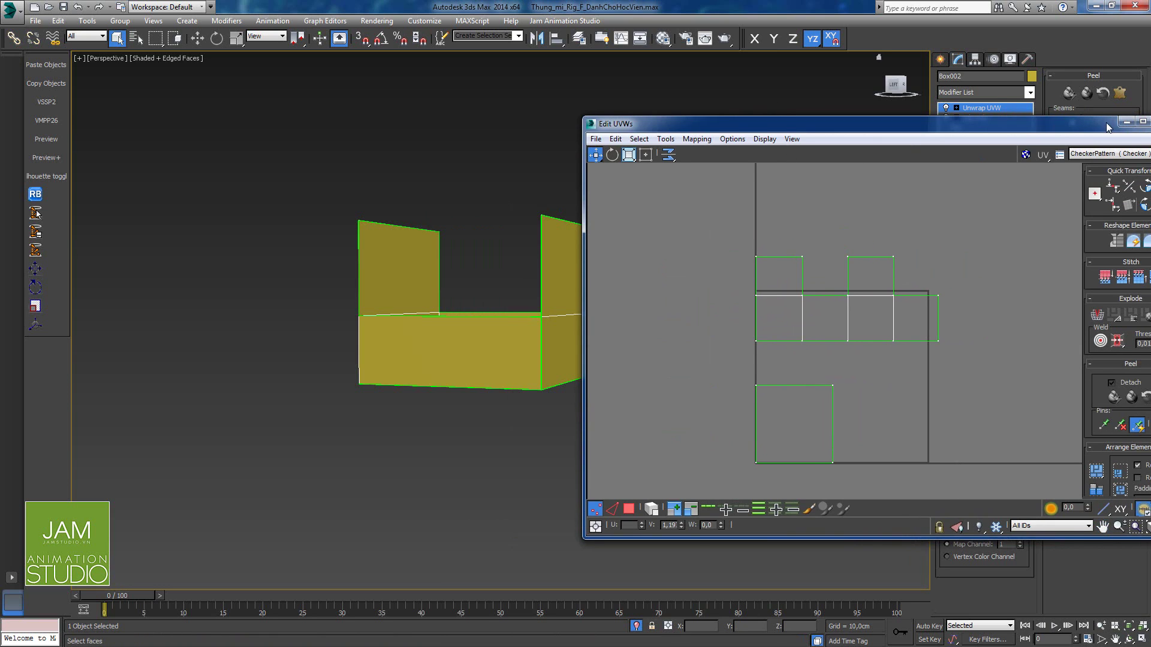
pyautogui.moveTo(1103, 125); pyautogui.dragTo(954, 170)
pyautogui.moveTo(683, 176); pyautogui.dragTo(865, 180)
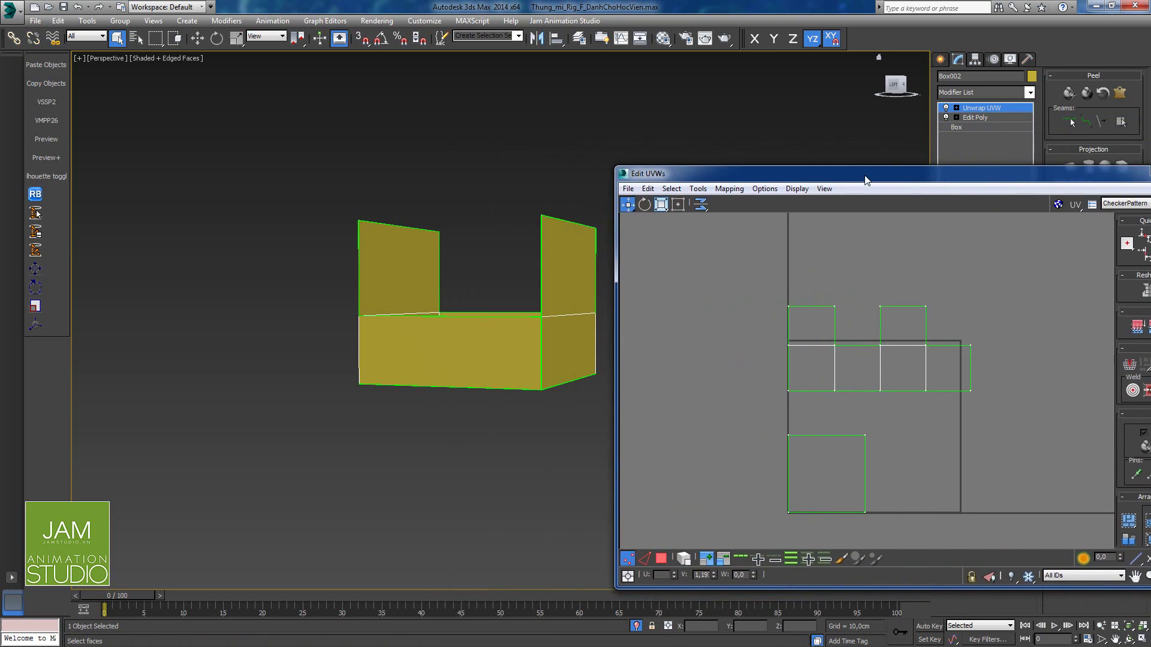
pyautogui.keyDown('alt'); pyautogui.moveTo(483, 329); pyautogui.dragTo(441, 344, button='middle'); pyautogui.keyUp('alt')
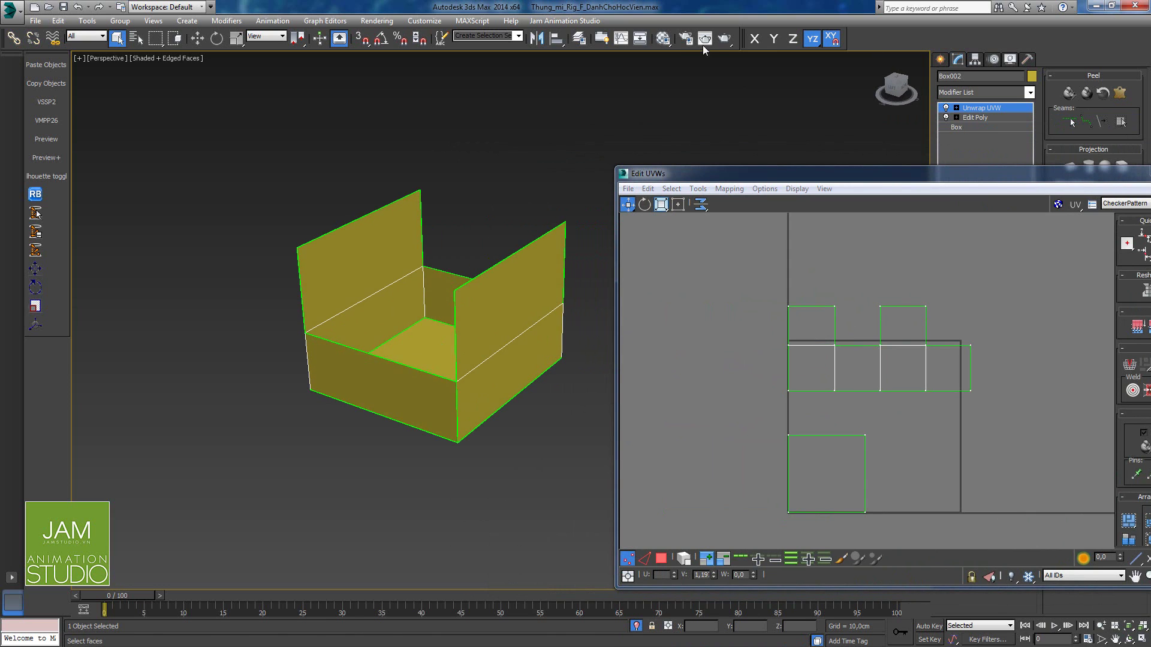
# Step: Add a Checker map to the diffuse channel of the unused 15 - Default material
pyautogui.click(663, 38)
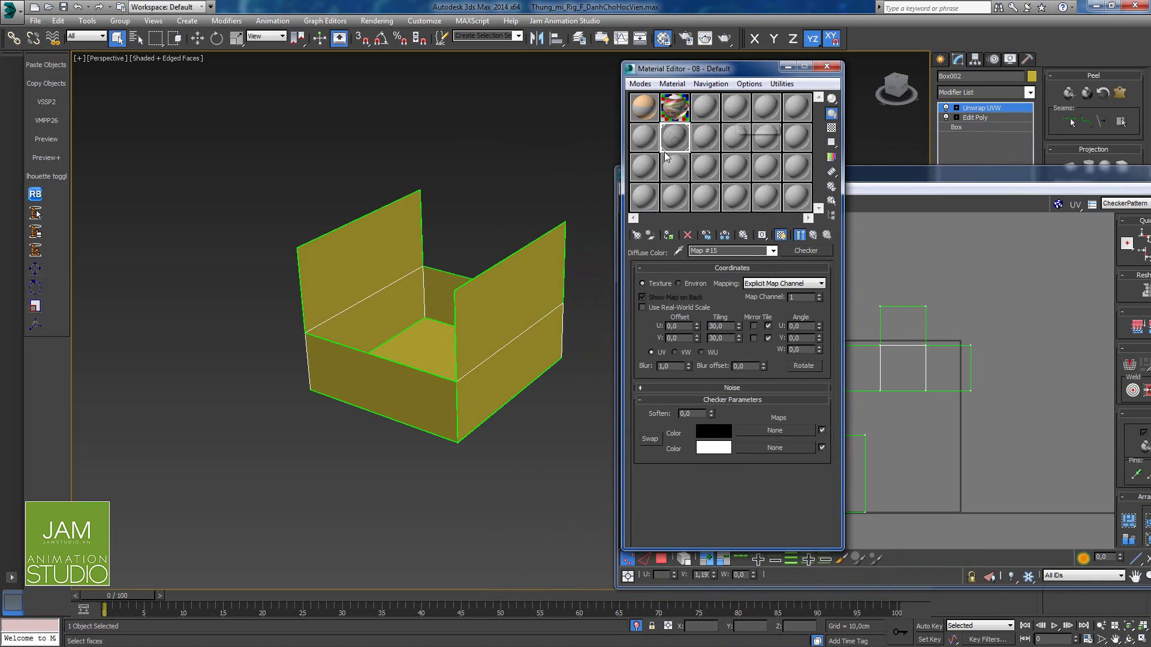
pyautogui.click(705, 146)
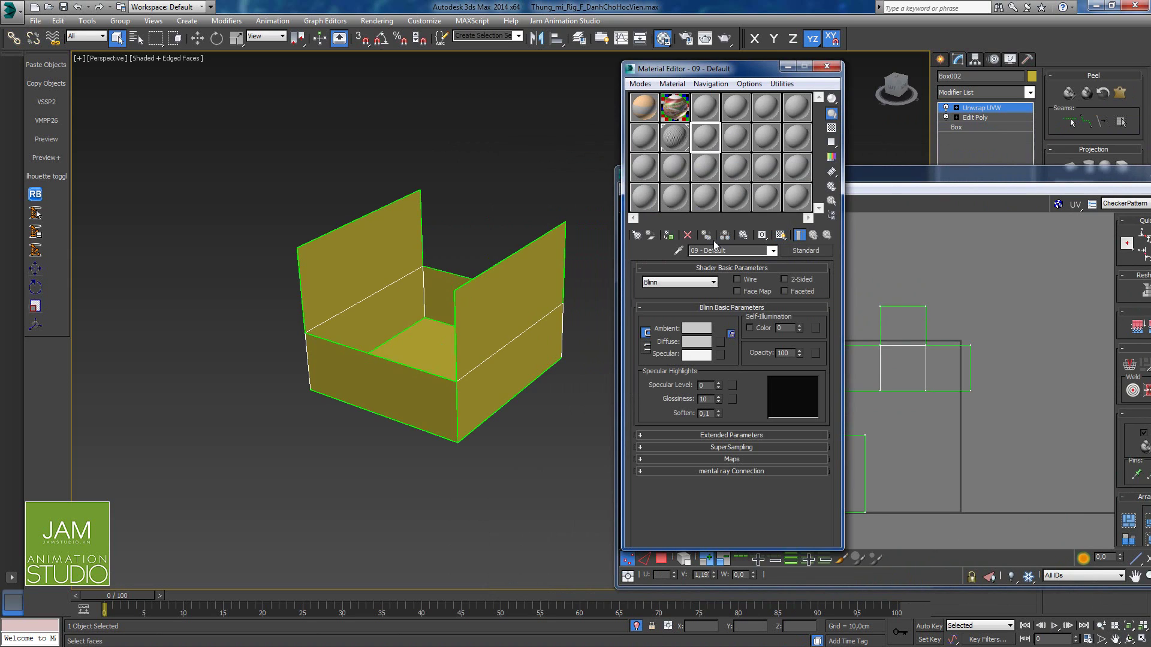
pyautogui.click(710, 170)
pyautogui.click(719, 342)
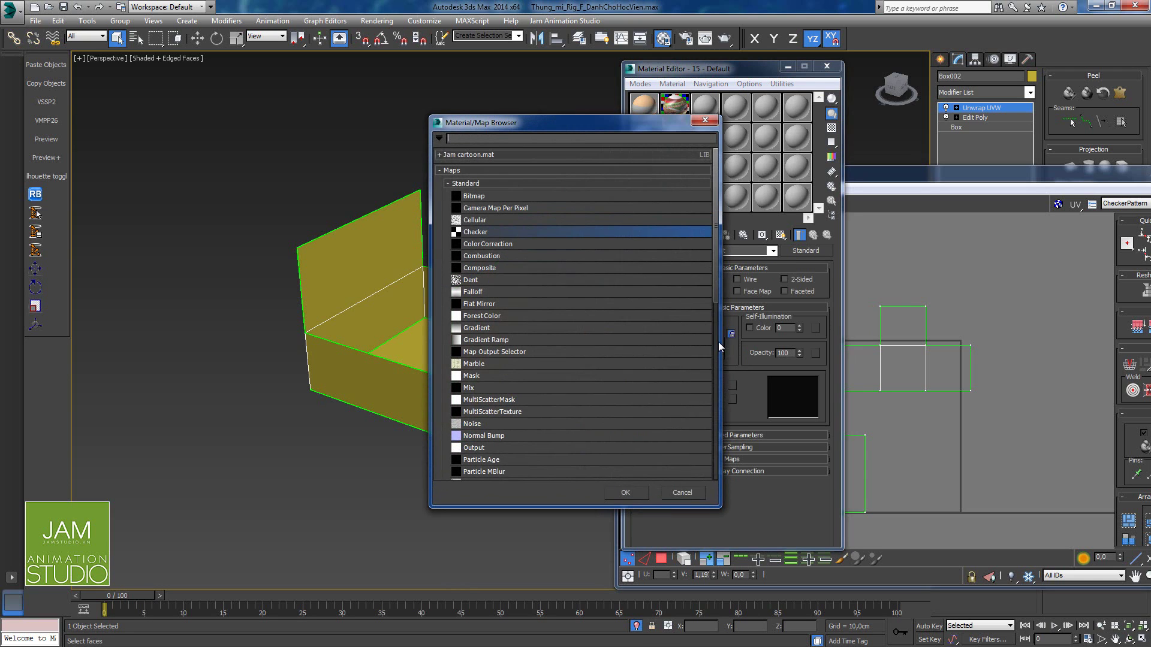
pyautogui.doubleClick(476, 233)
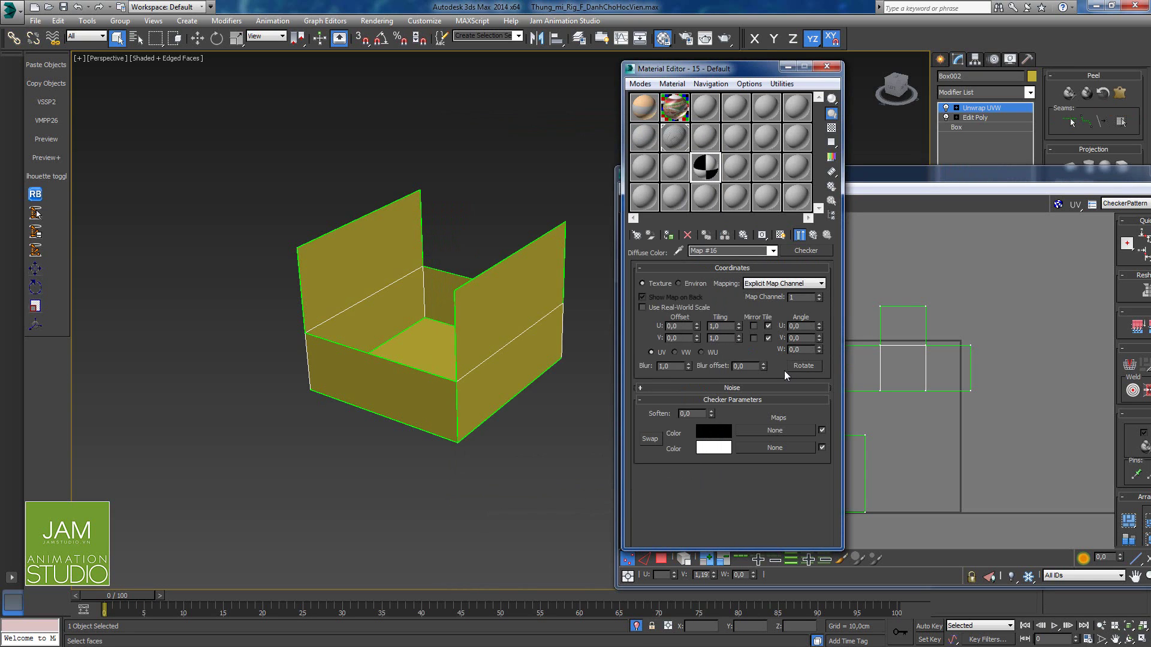
# Step: Set the checker map's U and V tiling to 30
pyautogui.click(720, 327)
pyautogui.write('30')
pyautogui.doubleClick(724, 339)
pyautogui.write('30')
pyautogui.press('Return')
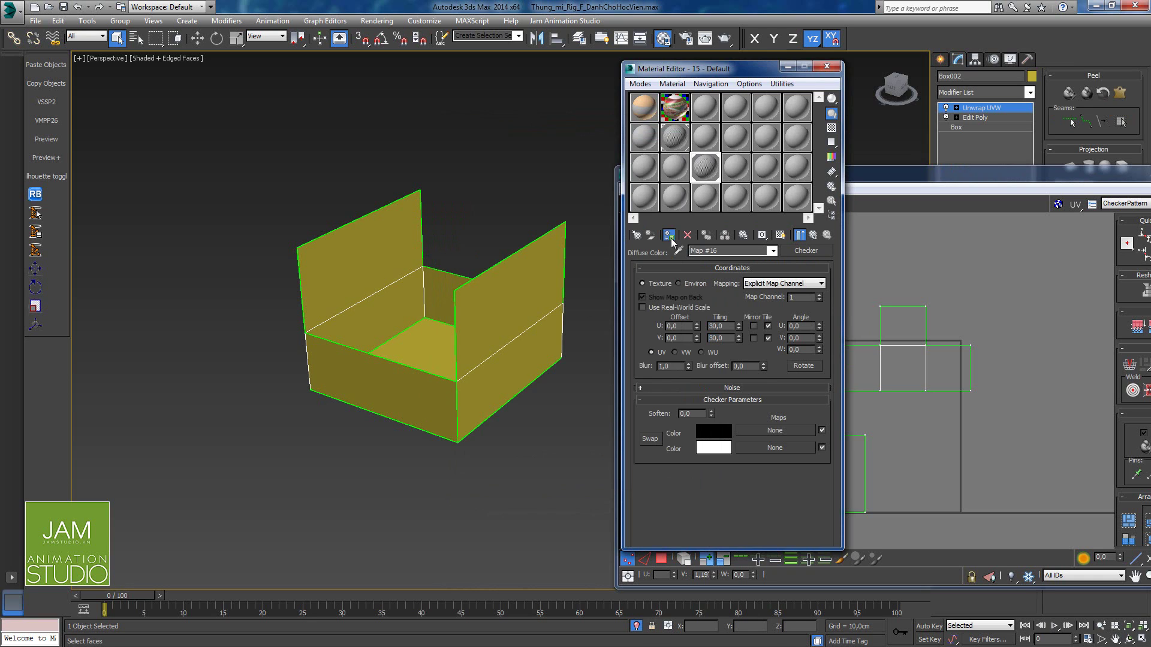
# Step: Assign the checker material to the carton, show its map in the viewport and close the material editor
pyautogui.click(668, 235)
pyautogui.click(781, 235)
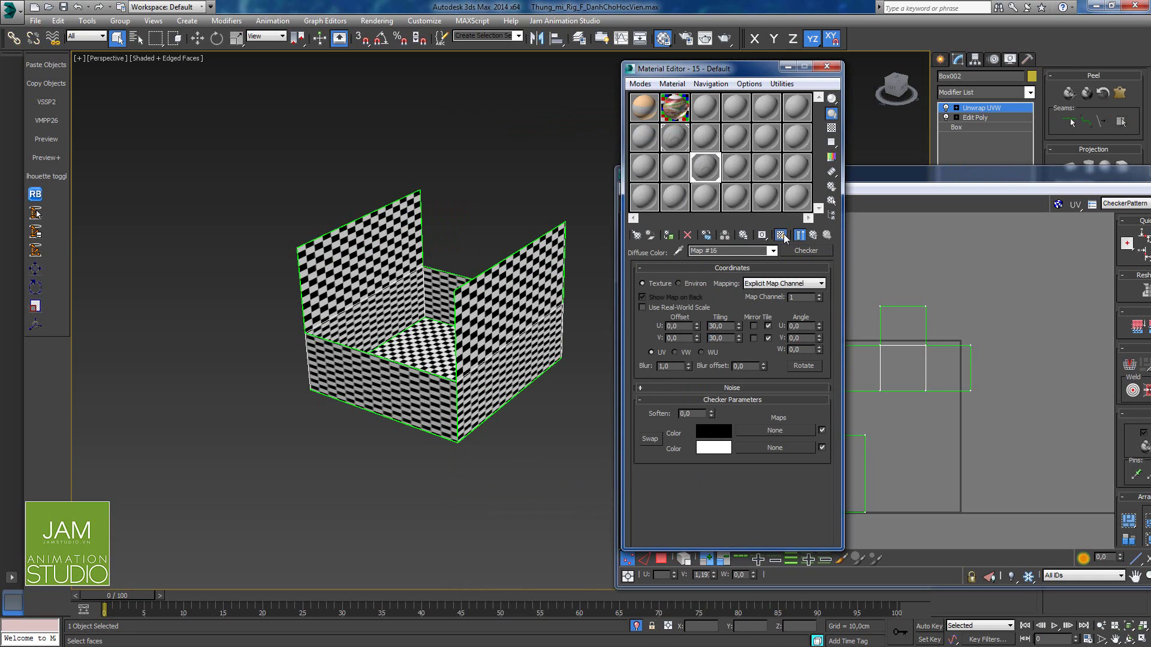
pyautogui.click(826, 66)
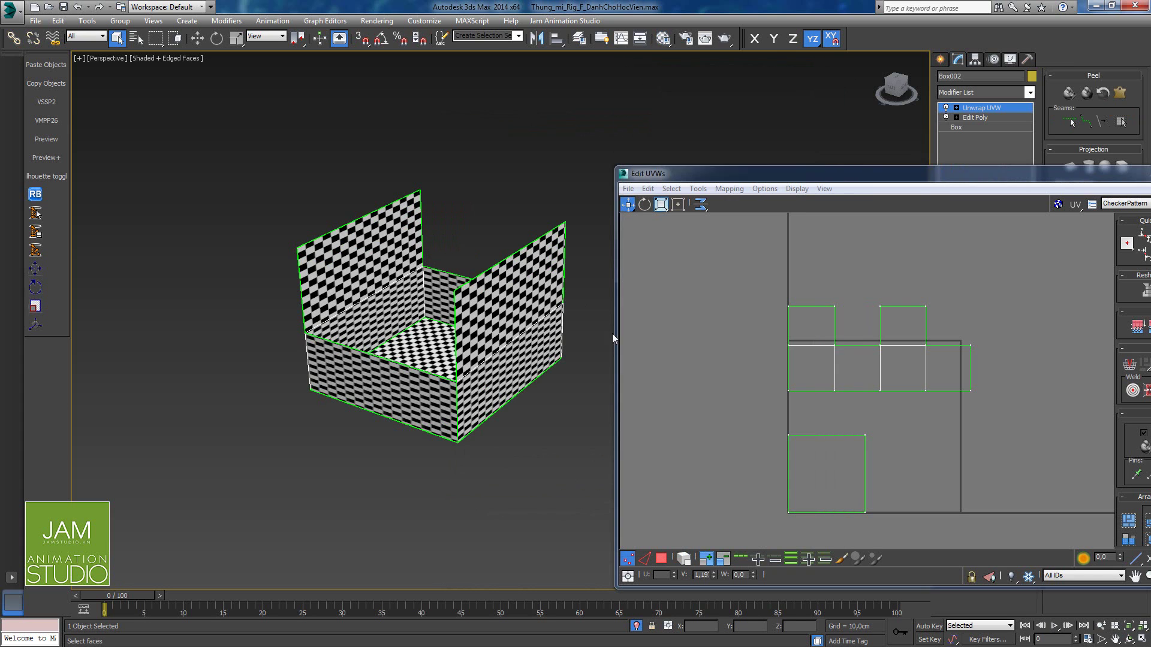
# Step: Examine the checker pattern on the carton's walls and flaps for stretching from several sides
pyautogui.keyDown('alt'); pyautogui.moveTo(497, 394); pyautogui.dragTo(467, 335, button='middle'); pyautogui.keyUp('alt')
pyautogui.scroll(3, 488, 355)
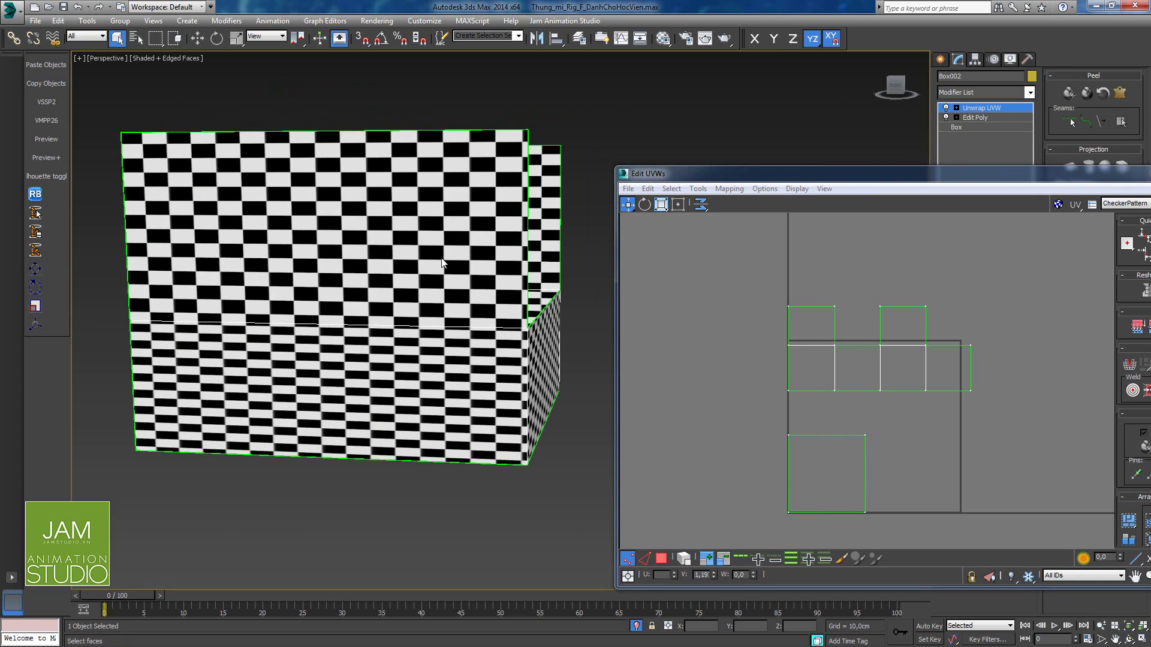
pyautogui.keyDown('alt'); pyautogui.moveTo(462, 270); pyautogui.dragTo(441, 348, button='middle'); pyautogui.keyUp('alt')
pyautogui.keyDown('alt'); pyautogui.moveTo(504, 430); pyautogui.dragTo(480, 335, button='middle'); pyautogui.keyUp('alt')
pyautogui.moveTo(720, 277); pyautogui.dragTo(1030, 415)
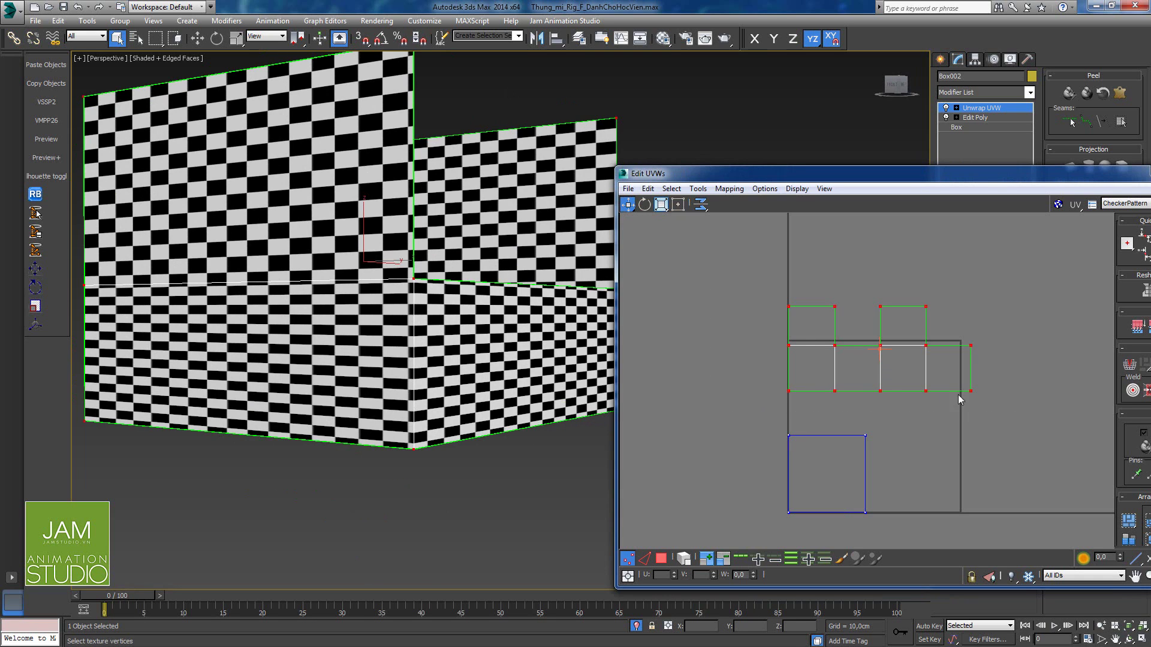
pyautogui.keyDown('alt'); pyautogui.moveTo(526, 382); pyautogui.dragTo(452, 347, button='middle'); pyautogui.keyUp('alt')
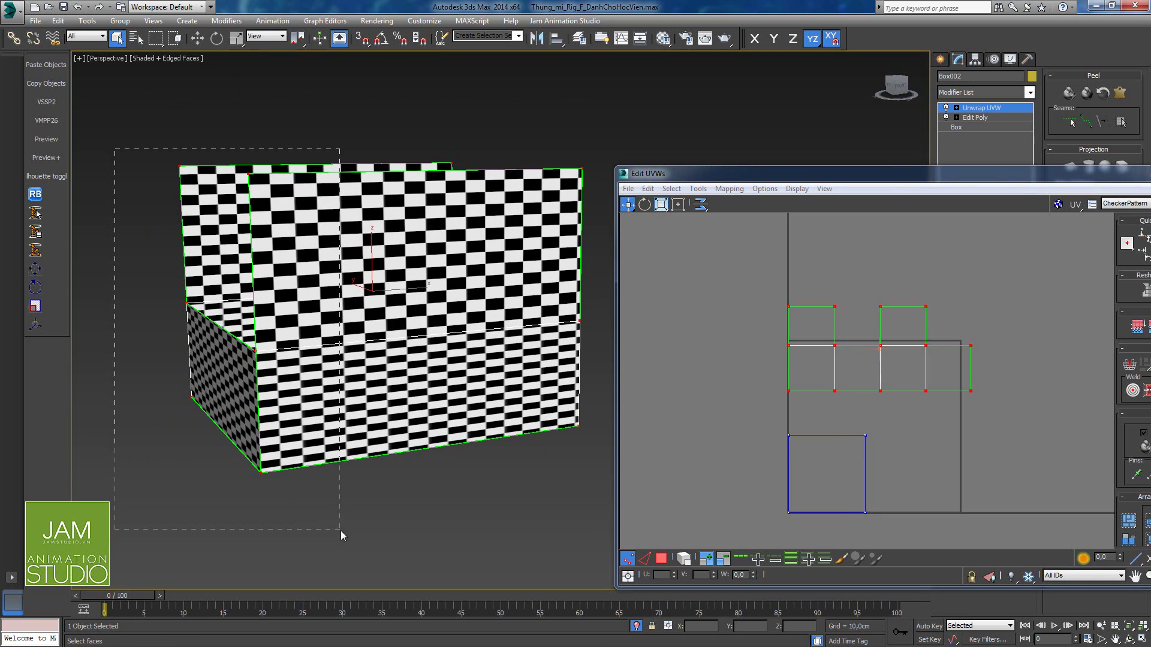
pyautogui.moveTo(340, 531); pyautogui.dragTo(341, 531)
pyautogui.click(865, 420)
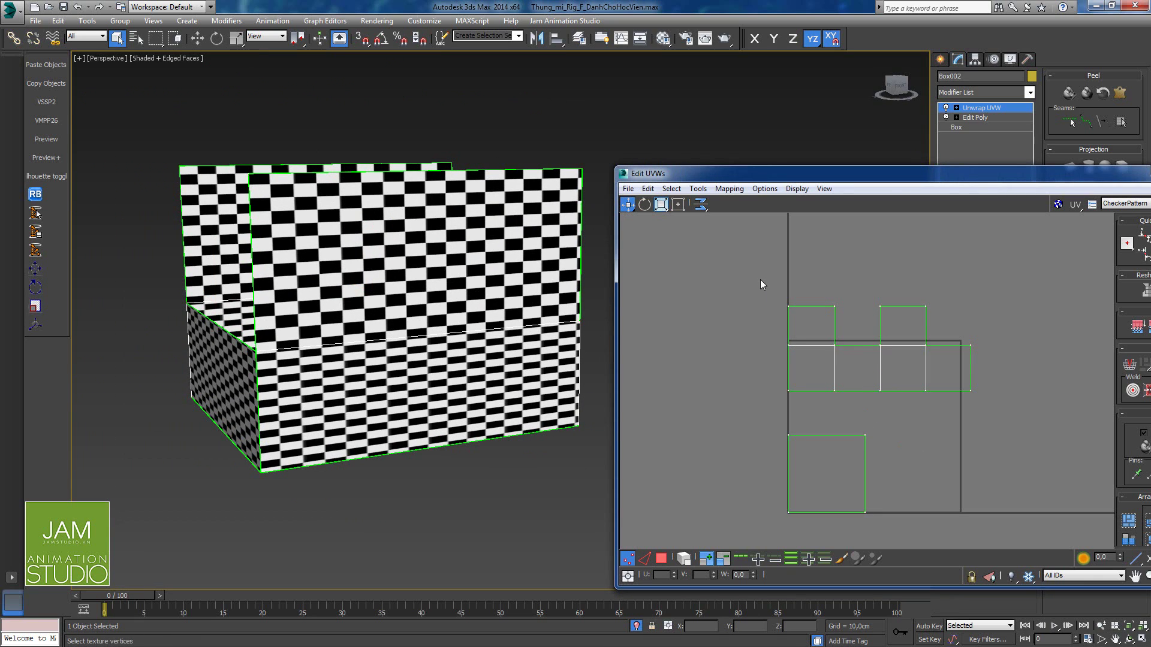
# Step: Widen the first wall and its flap by moving the strip's leftmost UV vertex column outward until the checks look square
pyautogui.moveTo(760, 279); pyautogui.dragTo(783, 391)
pyautogui.hotkey('ctrl', 'z')
pyautogui.moveTo(787, 346); pyautogui.dragTo(759, 346)
pyautogui.scroll(4, 277, 305)
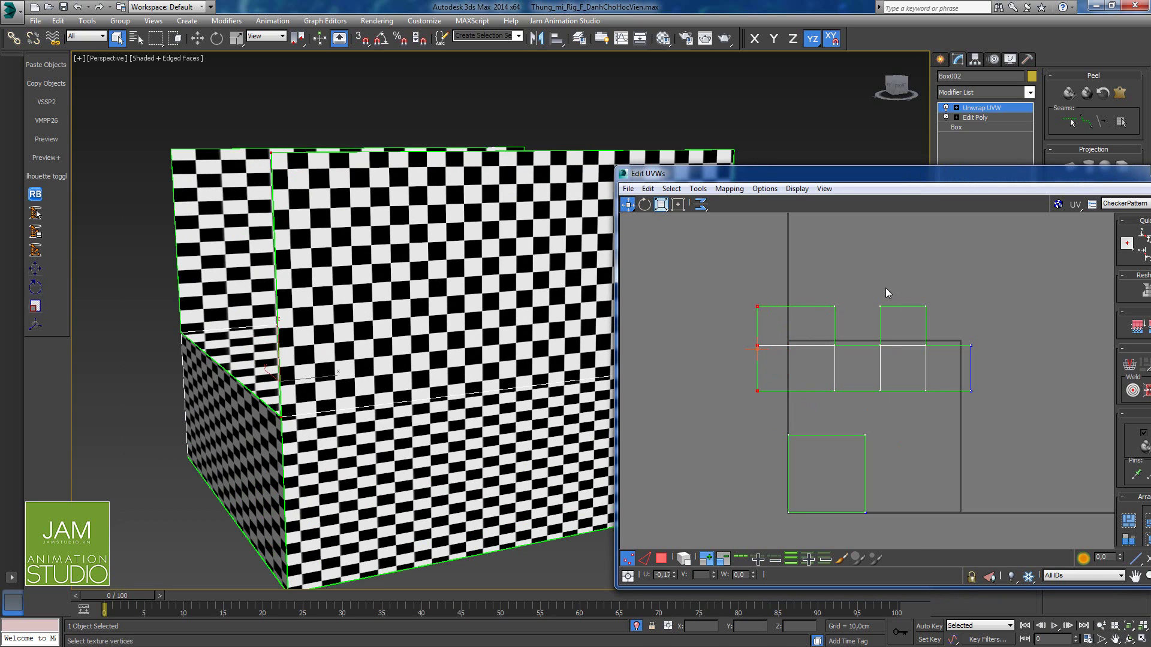
# Step: Widen the third wall and its flap by moving the strip's two rightmost UV vertex columns outward
pyautogui.moveTo(1022, 414); pyautogui.dragTo(955, 304)
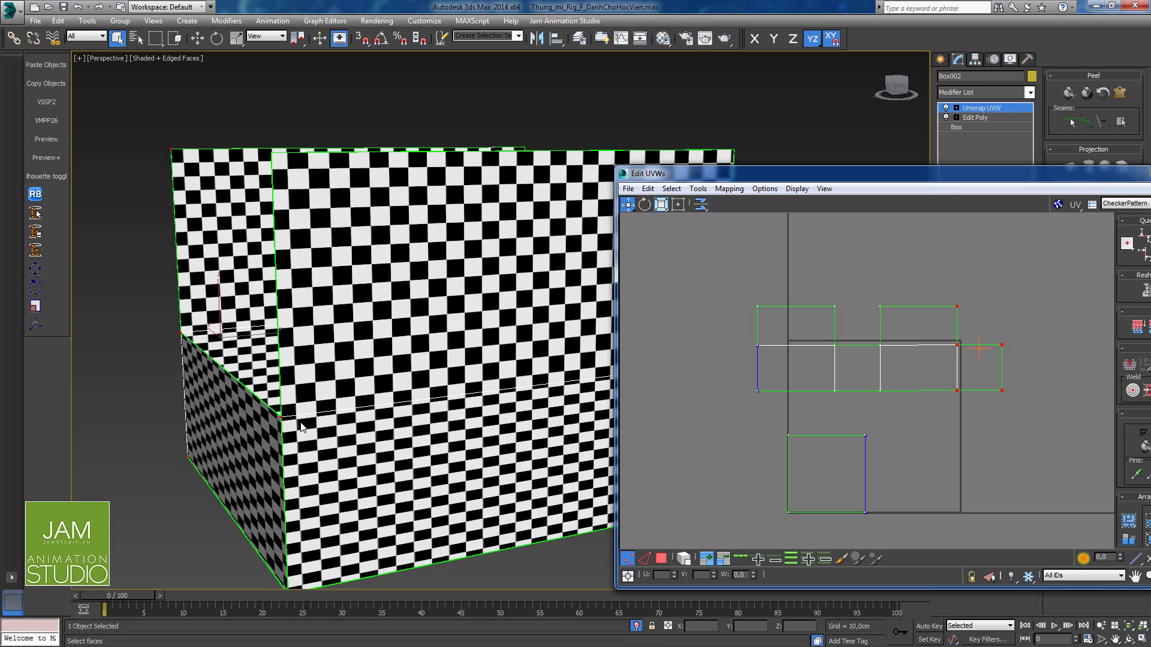
pyautogui.moveTo(298, 373); pyautogui.dragTo(434, 355, button='middle')
pyautogui.moveTo(771, 419); pyautogui.dragTo(767, 387, button='middle')
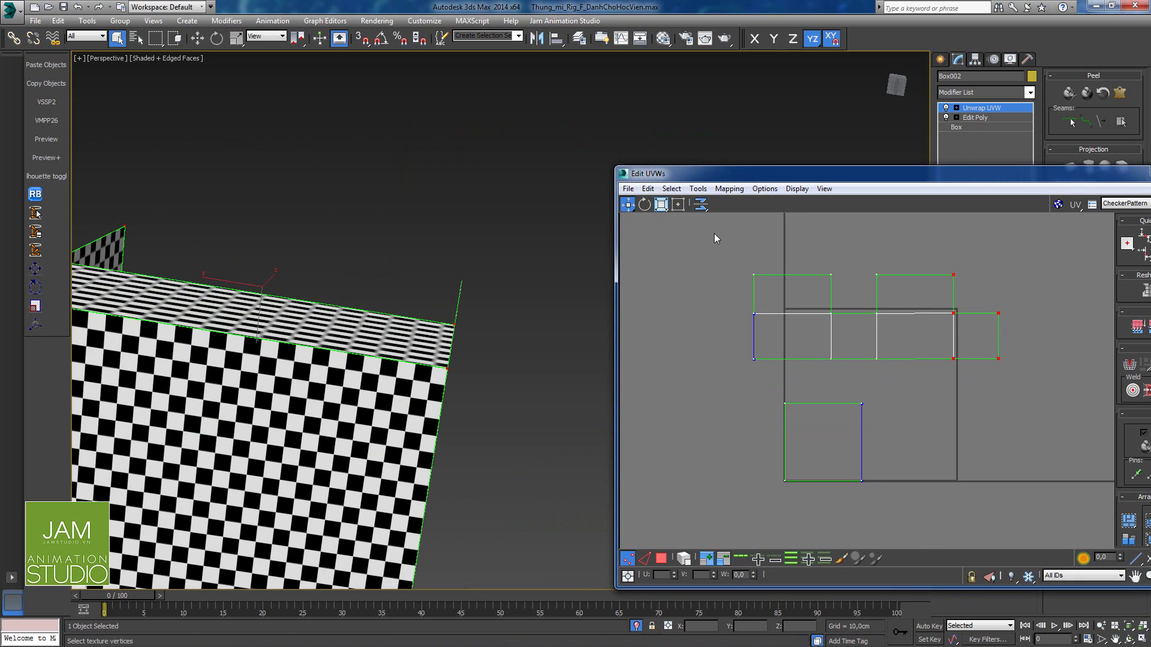
# Step: Move the whole wall strip against the upper-left corner of the carton's bottom piece, then raise it slightly above
pyautogui.moveTo(1146, 409); pyautogui.dragTo(1126, 390)
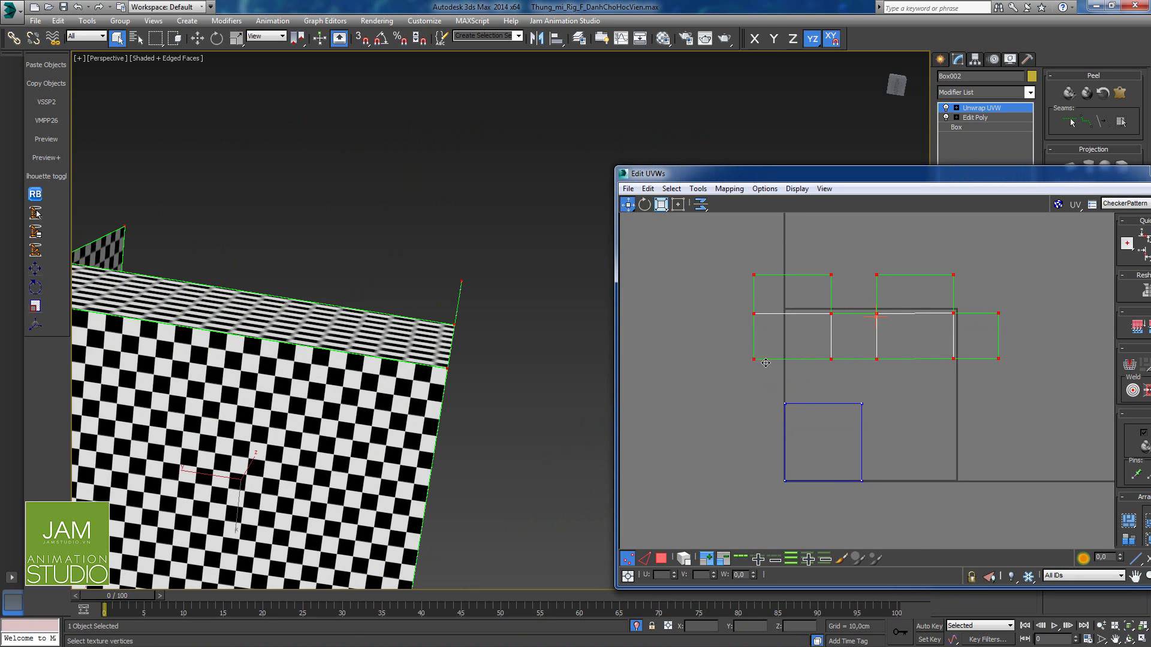
pyautogui.moveTo(765, 362); pyautogui.dragTo(786, 399)
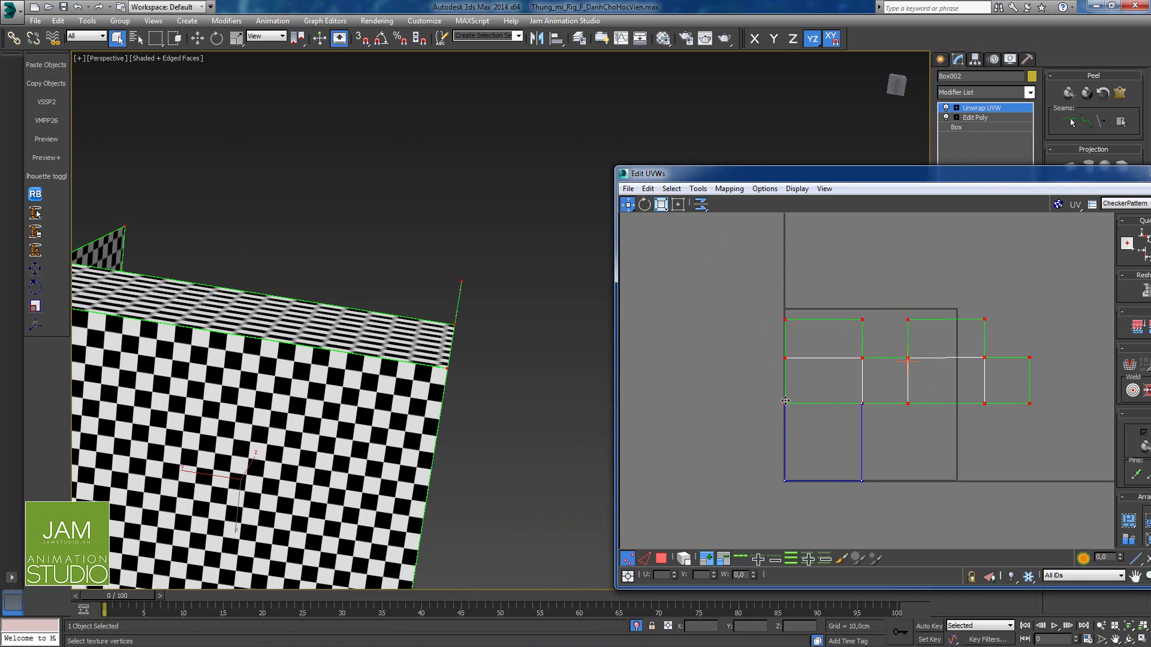
pyautogui.moveTo(784, 360); pyautogui.dragTo(784, 346)
# Step: Align the first wall's right vertex column with the bottom piece's right edge and check the pattern on the model
pyautogui.scroll(3, 782, 365)
pyautogui.moveTo(959, 398); pyautogui.dragTo(907, 347, button='middle')
pyautogui.moveTo(849, 229); pyautogui.dragTo(845, 253, button='middle')
pyautogui.moveTo(839, 239); pyautogui.dragTo(894, 398)
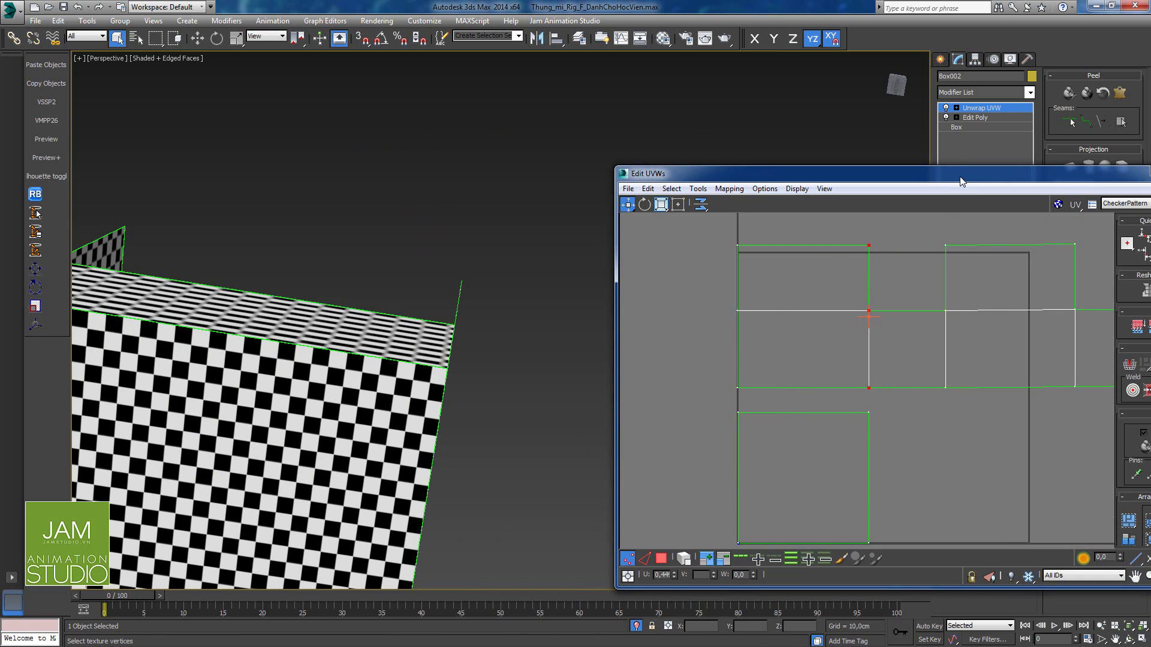
pyautogui.moveTo(959, 180); pyautogui.dragTo(811, 109)
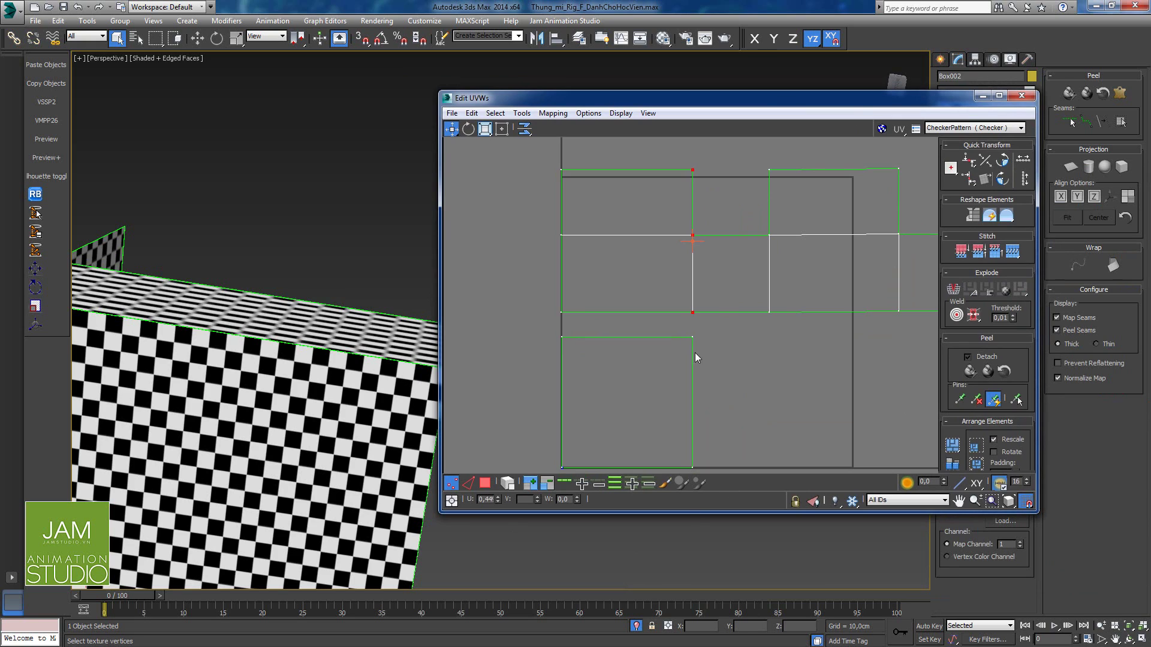
pyautogui.click(693, 313)
pyautogui.keyDown('alt'); pyautogui.moveTo(325, 419); pyautogui.dragTo(282, 461, button='middle'); pyautogui.keyUp('alt')
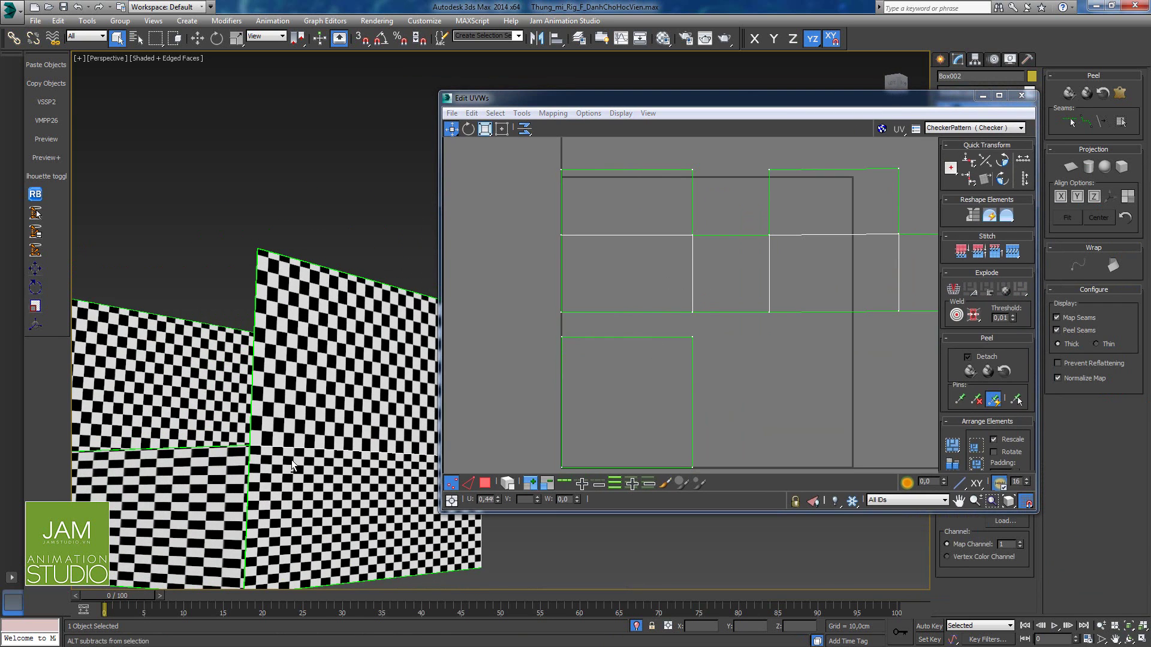
# Step: Move the whole wall strip so the third wall sits directly on the upper edge of the carton's bottom piece
pyautogui.scroll(-1, 760, 328)
pyautogui.moveTo(760, 328); pyautogui.dragTo(720, 353, button='middle')
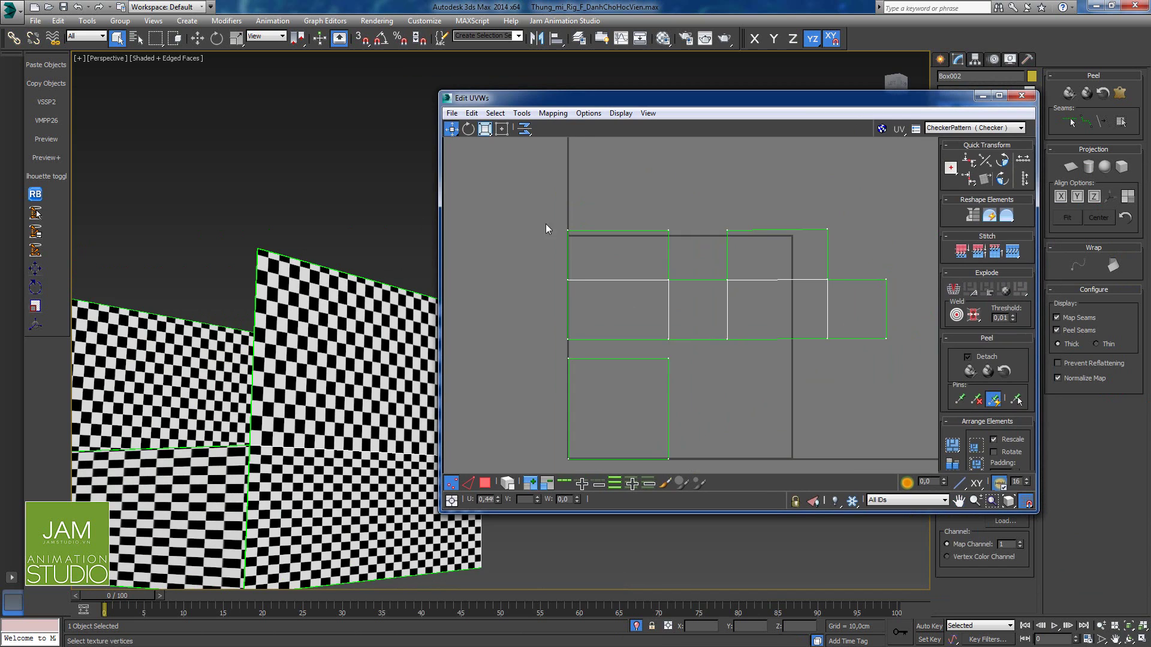
pyautogui.hotkey('ctrl', 'a')
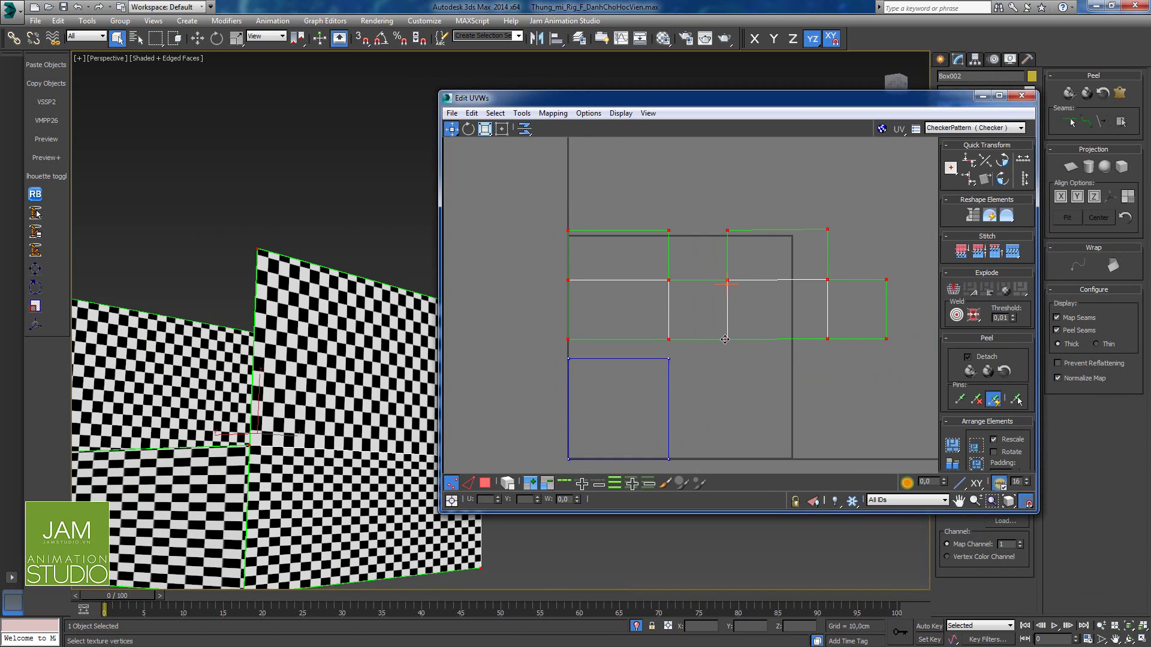
pyautogui.moveTo(723, 344); pyautogui.dragTo(570, 364)
pyautogui.scroll(3, 600, 351)
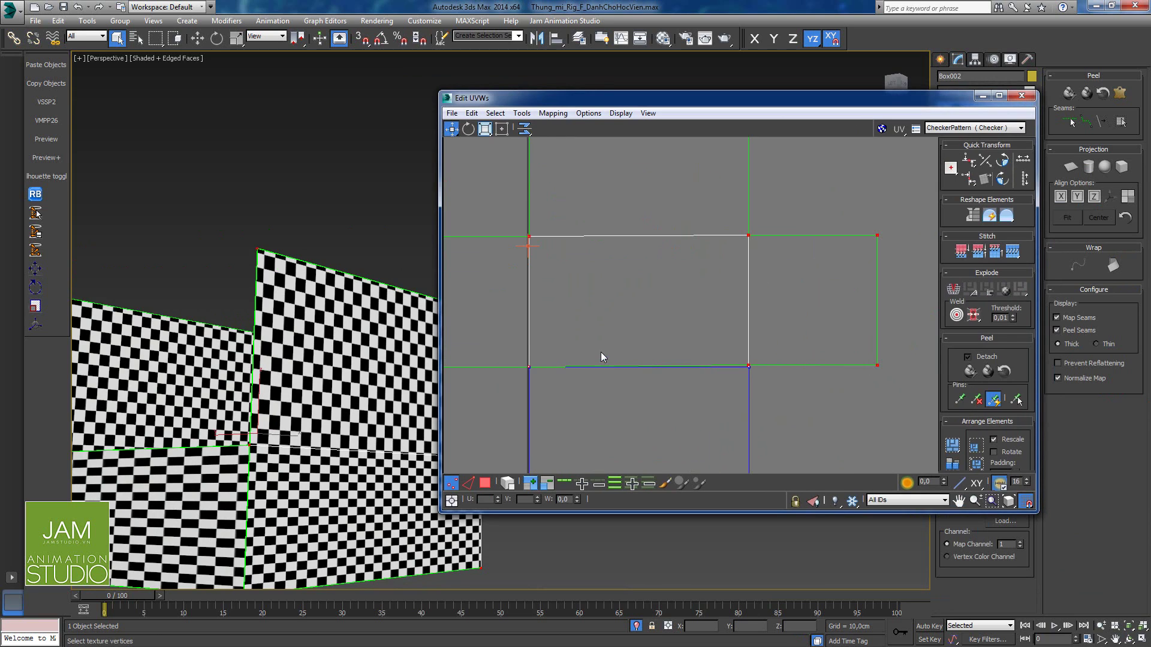
pyautogui.scroll(1, 708, 312)
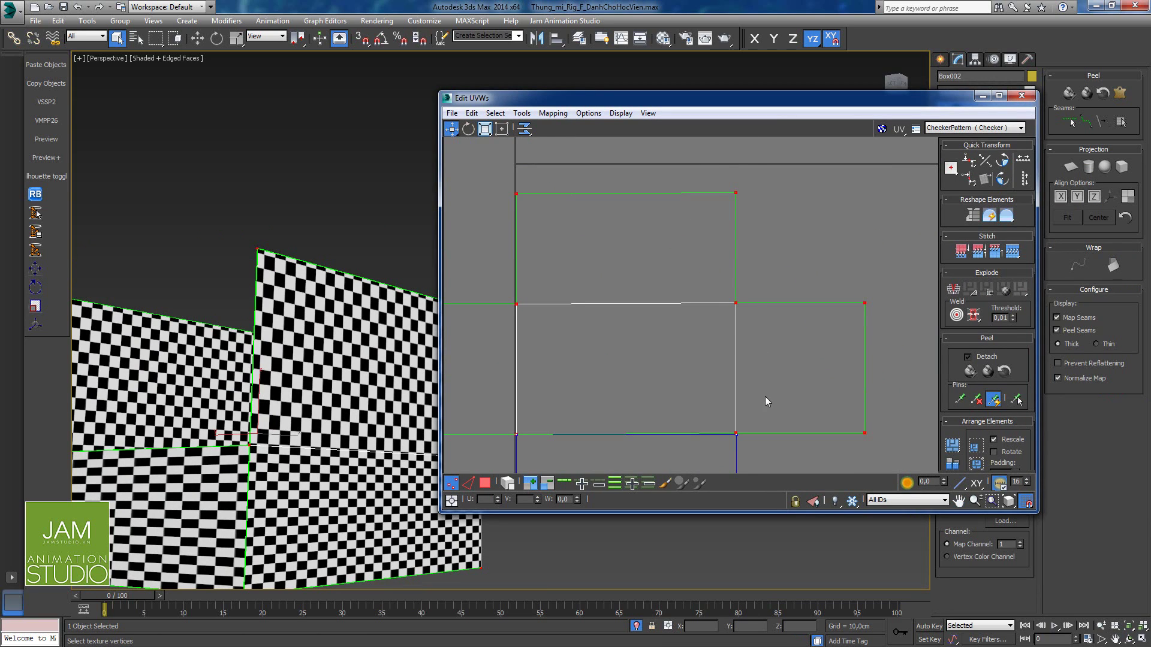
# Step: Match the third wall's lower-right UV vertex to the upper-right corner of the bottom piece
pyautogui.moveTo(765, 402); pyautogui.dragTo(761, 404)
pyautogui.scroll(4, 761, 396)
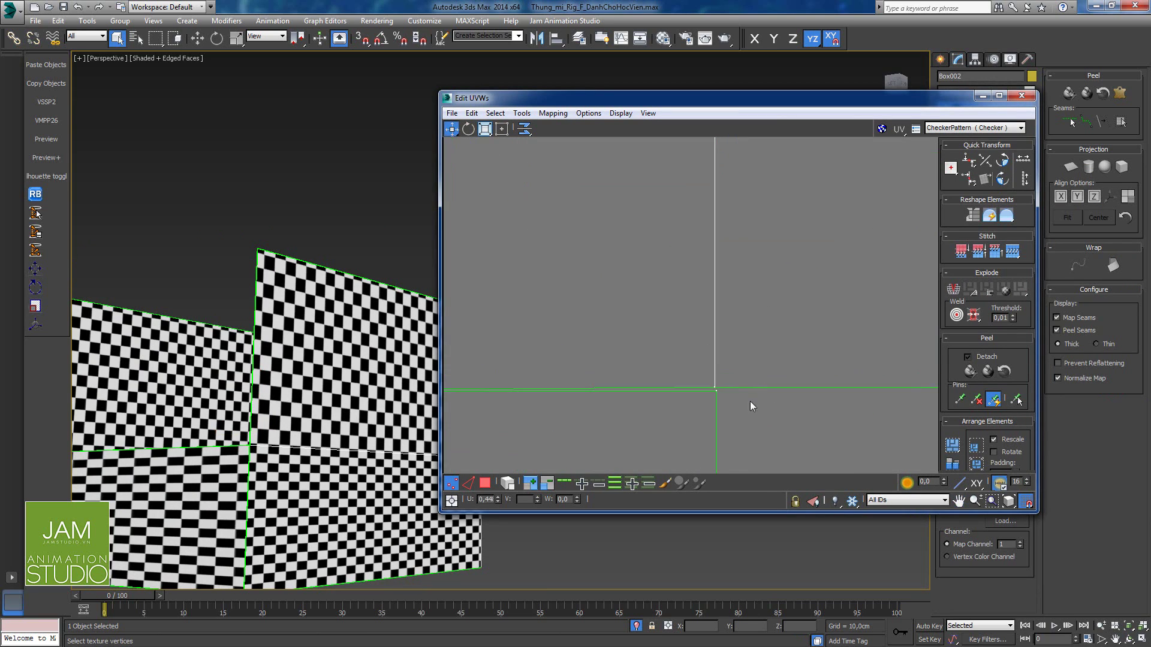
pyautogui.moveTo(714, 378); pyautogui.dragTo(718, 377)
pyautogui.scroll(-8, 723, 372)
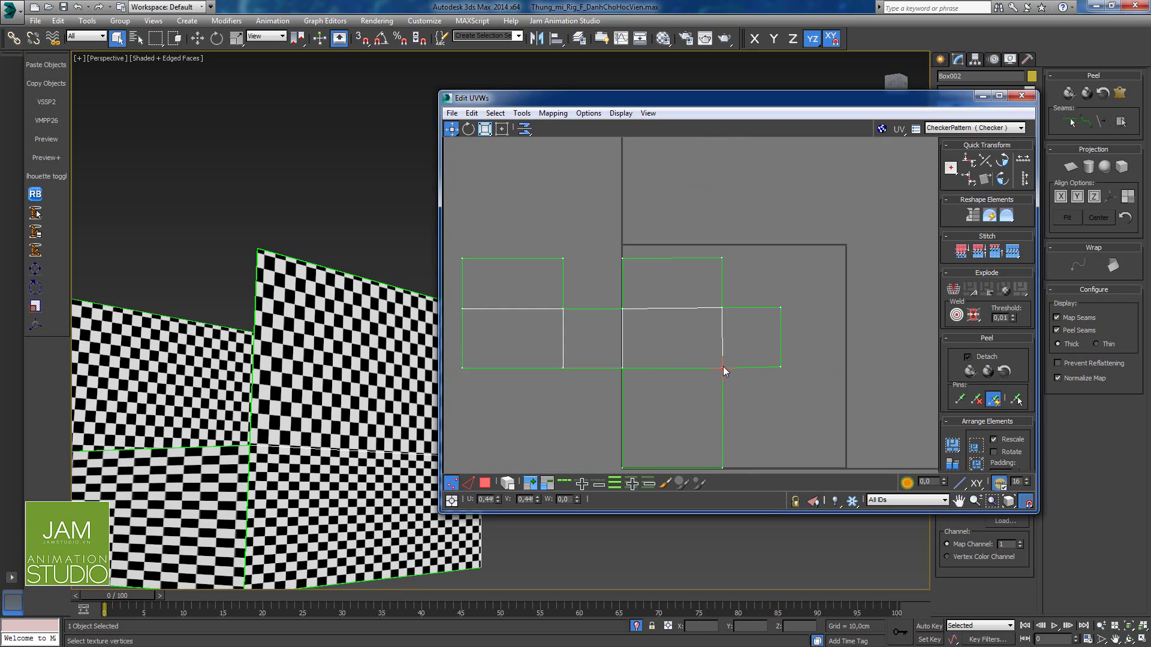
pyautogui.scroll(2, 684, 378)
pyautogui.scroll(-1, 757, 405)
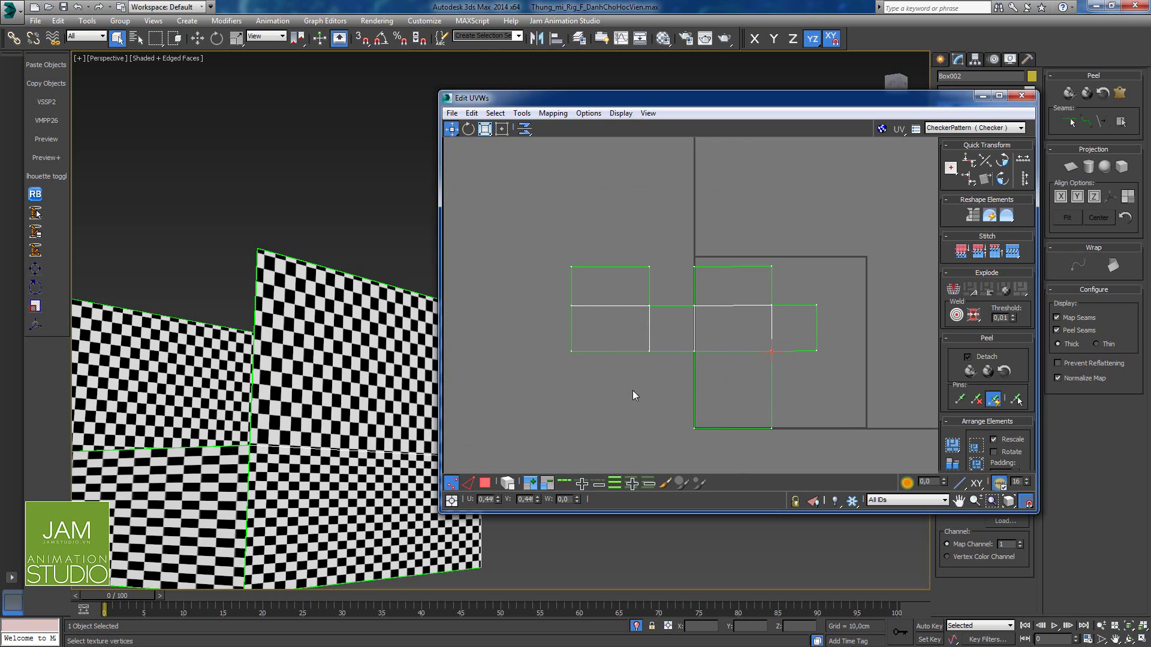
# Step: Check the checks on the narrow wall, then move the whole wall strip up and right, clear of the bottom piece
pyautogui.moveTo(289, 450); pyautogui.dragTo(324, 403, button='middle')
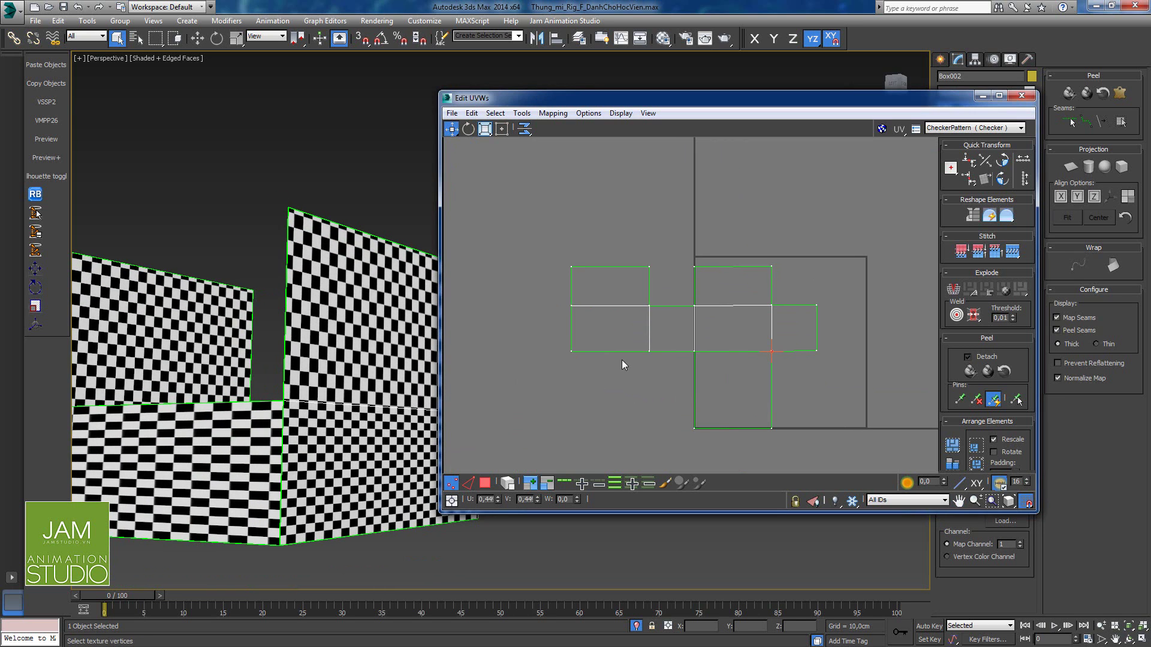
pyautogui.moveTo(621, 364); pyautogui.dragTo(724, 298, button='middle')
pyautogui.keyDown('alt'); pyautogui.moveTo(275, 446); pyautogui.dragTo(309, 412, button='middle'); pyautogui.keyUp('alt')
pyautogui.moveTo(599, 340); pyautogui.dragTo(566, 399, button='middle')
pyautogui.click(508, 483)
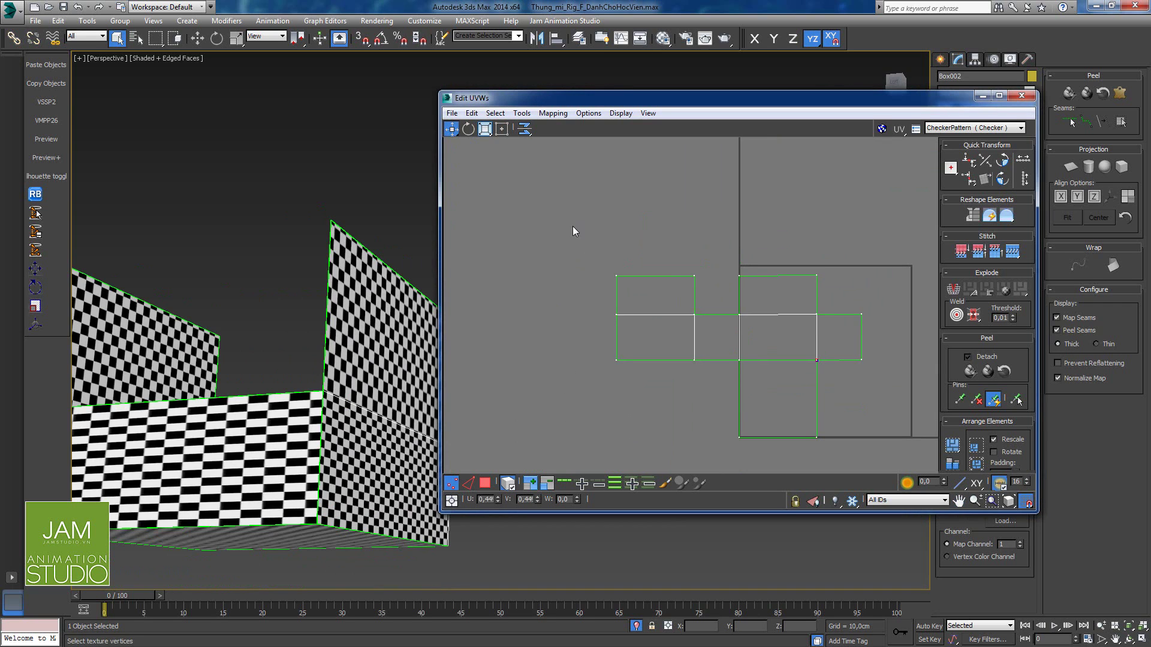
pyautogui.moveTo(853, 338); pyautogui.dragTo(854, 337)
pyautogui.moveTo(818, 277); pyautogui.dragTo(901, 307)
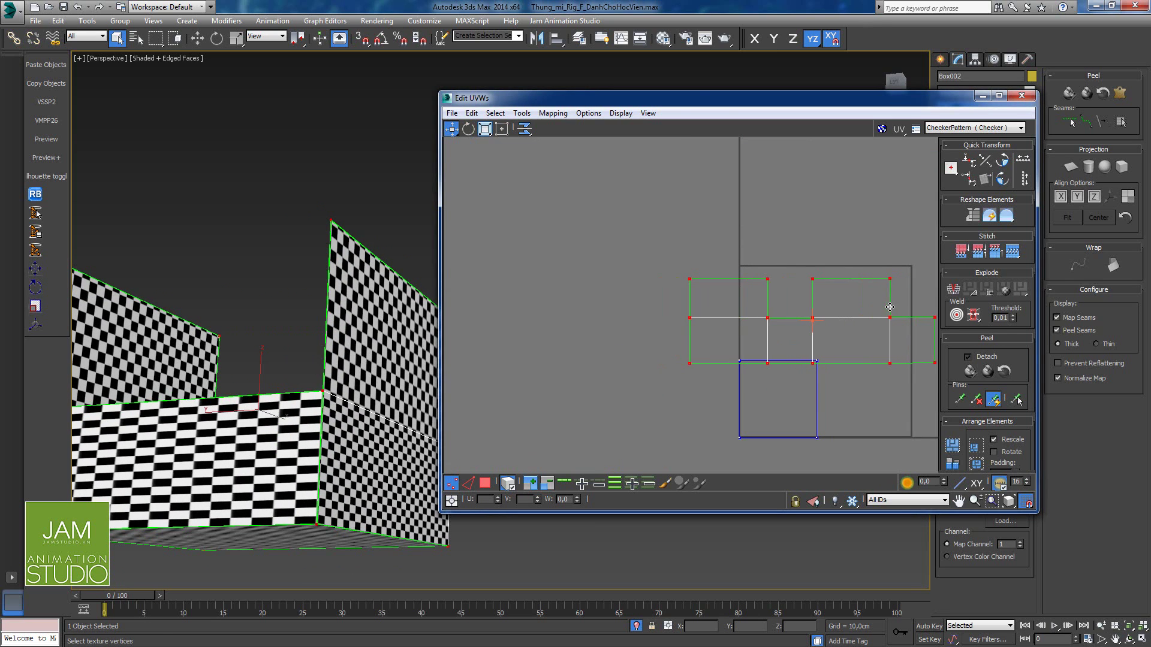
pyautogui.moveTo(814, 319); pyautogui.dragTo(813, 284)
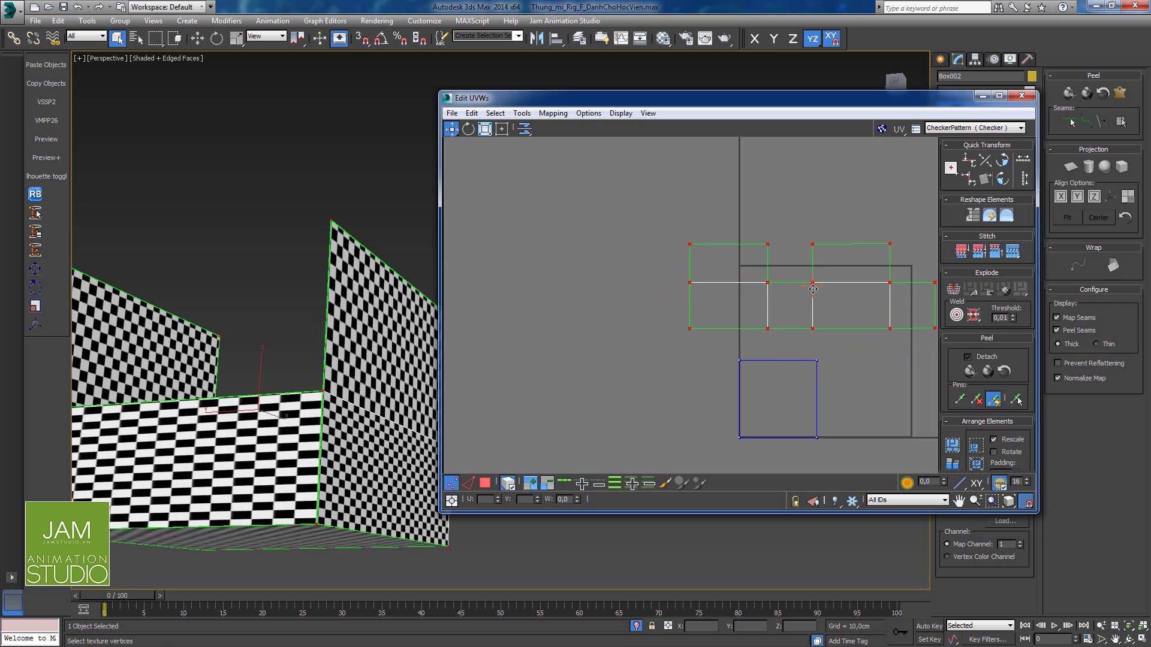
# Step: Widen the second wall by moving the first wall and its flap outward as a block until the checks look square
pyautogui.moveTo(223, 449); pyautogui.dragTo(312, 437, button='middle')
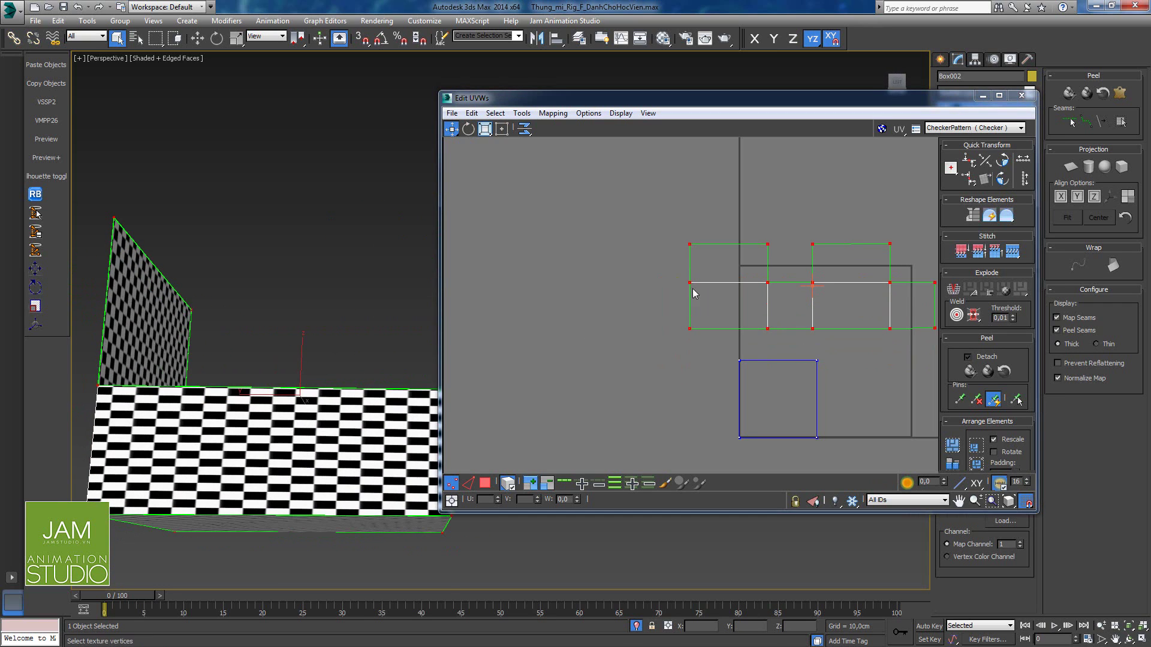
pyautogui.moveTo(640, 201); pyautogui.dragTo(744, 328)
pyautogui.keyDown('alt'); pyautogui.moveTo(160, 446); pyautogui.dragTo(192, 413, button='middle'); pyautogui.keyUp('alt')
pyautogui.moveTo(742, 283); pyautogui.dragTo(722, 285)
pyautogui.moveTo(718, 285); pyautogui.dragTo(727, 286)
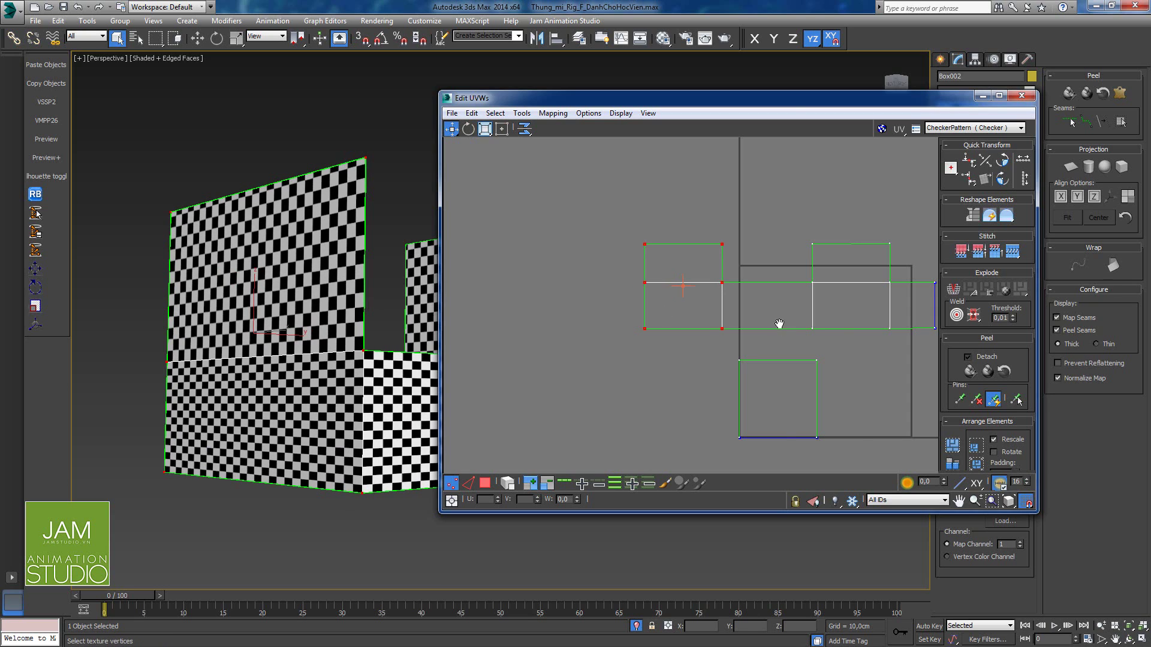
# Step: Shorten all the walls by raising the strip's bottom row of UV vertices until the checks look square
pyautogui.moveTo(779, 327); pyautogui.dragTo(730, 326, button='middle')
pyautogui.moveTo(908, 338); pyautogui.dragTo(578, 315)
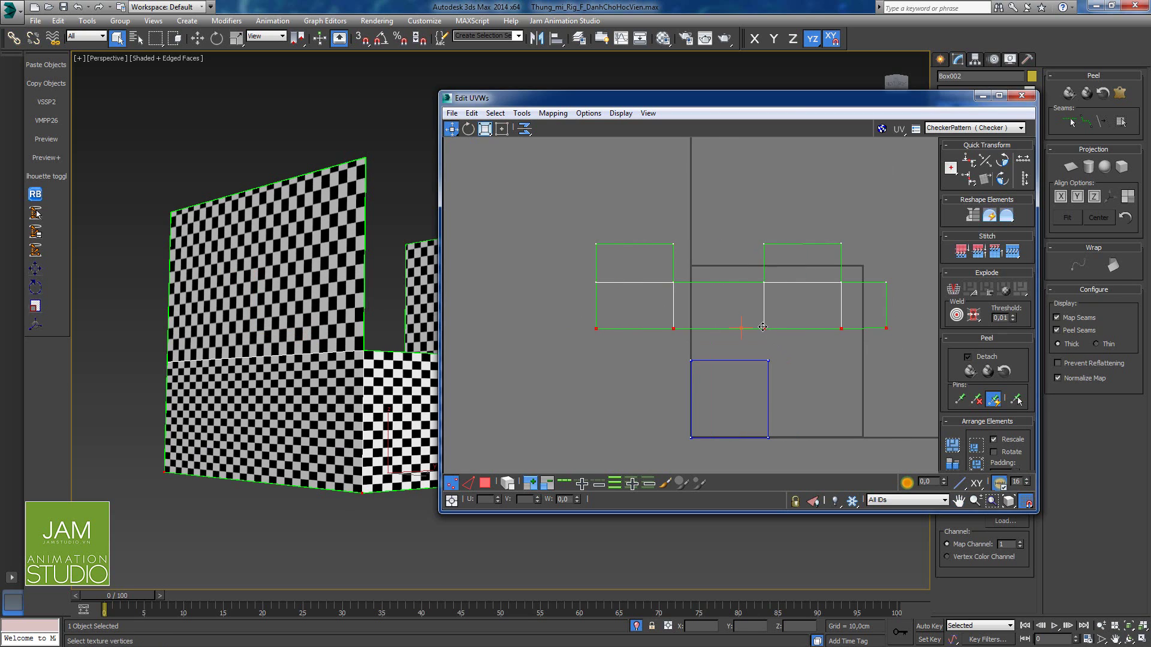
pyautogui.moveTo(763, 327); pyautogui.dragTo(764, 322)
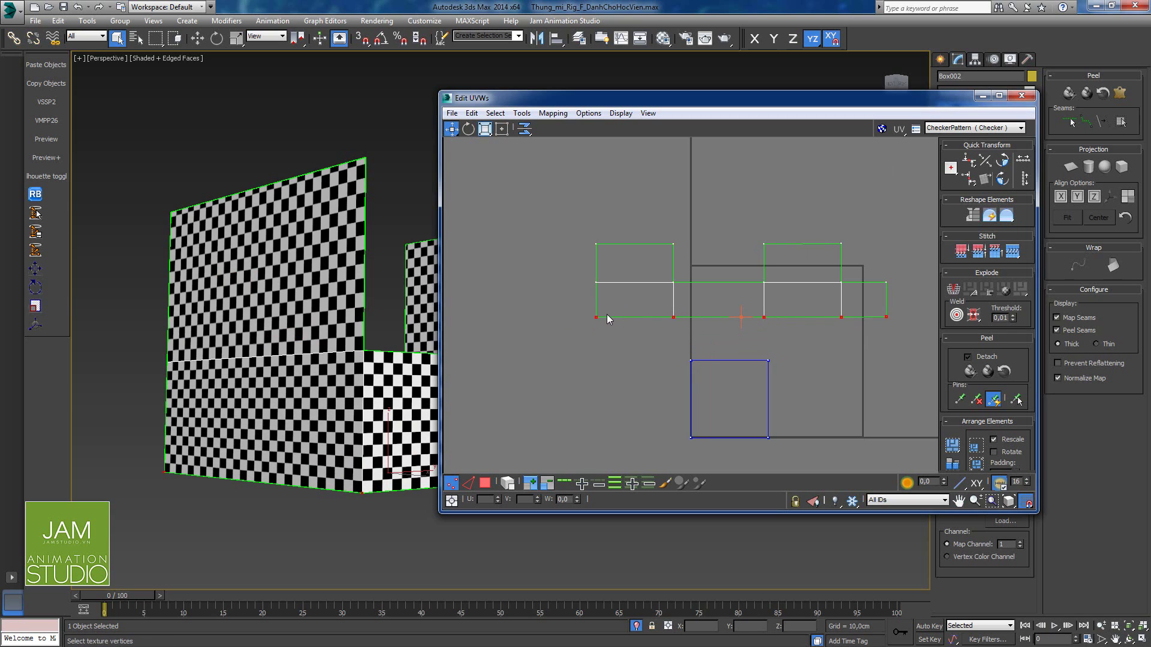
pyautogui.moveTo(598, 316); pyautogui.dragTo(597, 313)
# Step: Widen the fourth wall by moving the strip's rightmost UV vertex column outward until the checks look square
pyautogui.keyDown('alt'); pyautogui.moveTo(252, 447); pyautogui.dragTo(405, 469, button='middle'); pyautogui.keyUp('alt')
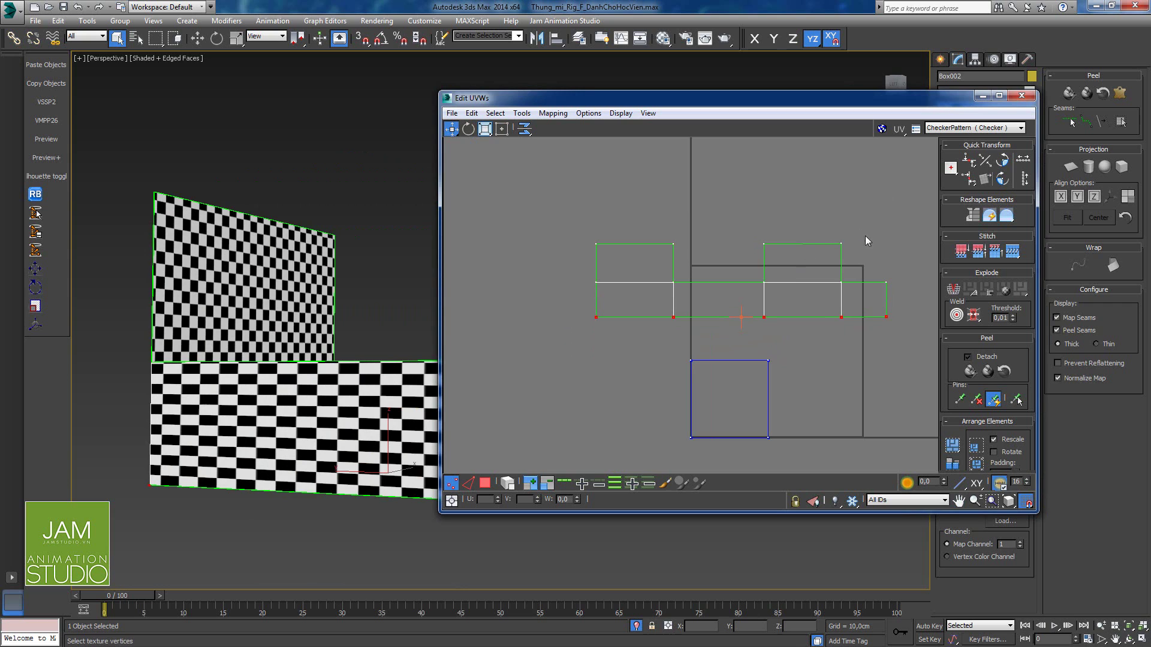
pyautogui.moveTo(866, 237); pyautogui.dragTo(920, 320)
pyautogui.keyDown('alt'); pyautogui.moveTo(253, 449); pyautogui.dragTo(341, 442, button='middle'); pyautogui.keyUp('alt')
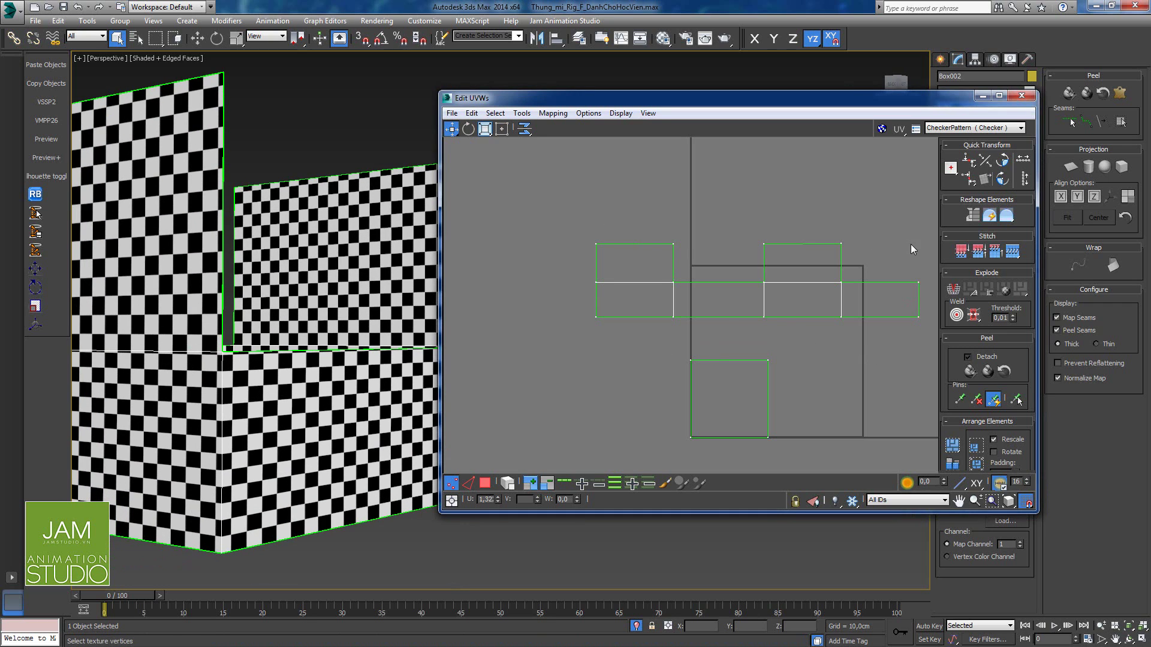
# Step: Straighten the wall strip by aligning the flaps' top vertices horizontally and its vertex columns vertically
pyautogui.moveTo(911, 253); pyautogui.dragTo(547, 215)
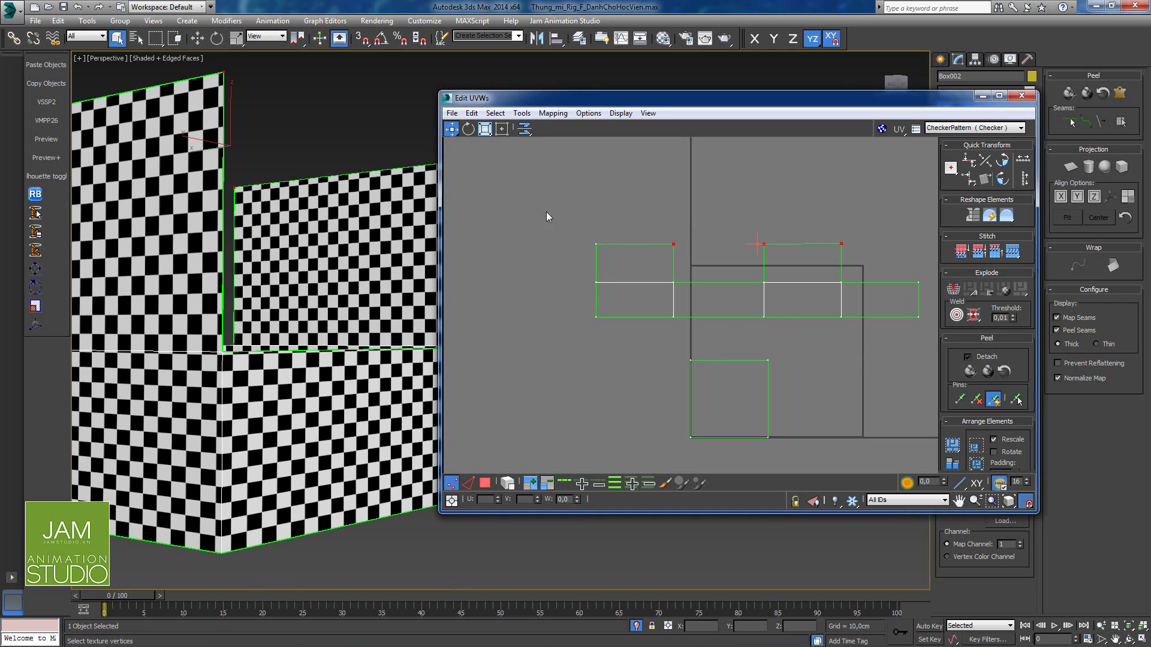
pyautogui.click(975, 164)
pyautogui.moveTo(617, 342); pyautogui.dragTo(616, 342)
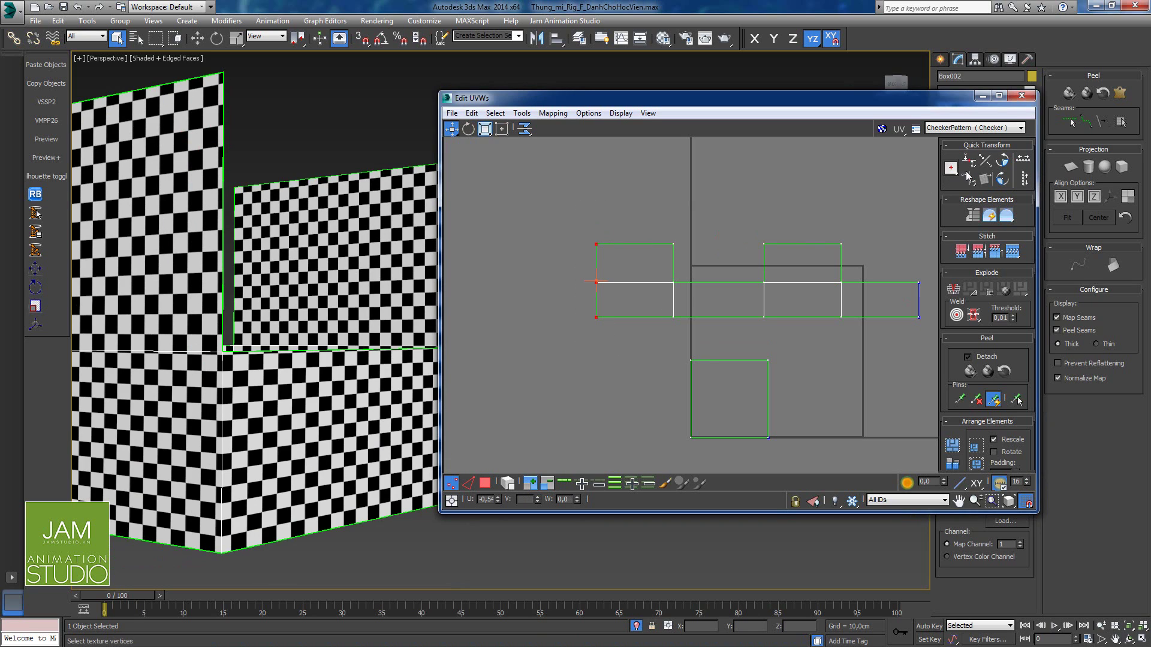
pyautogui.moveTo(683, 326); pyautogui.dragTo(662, 235)
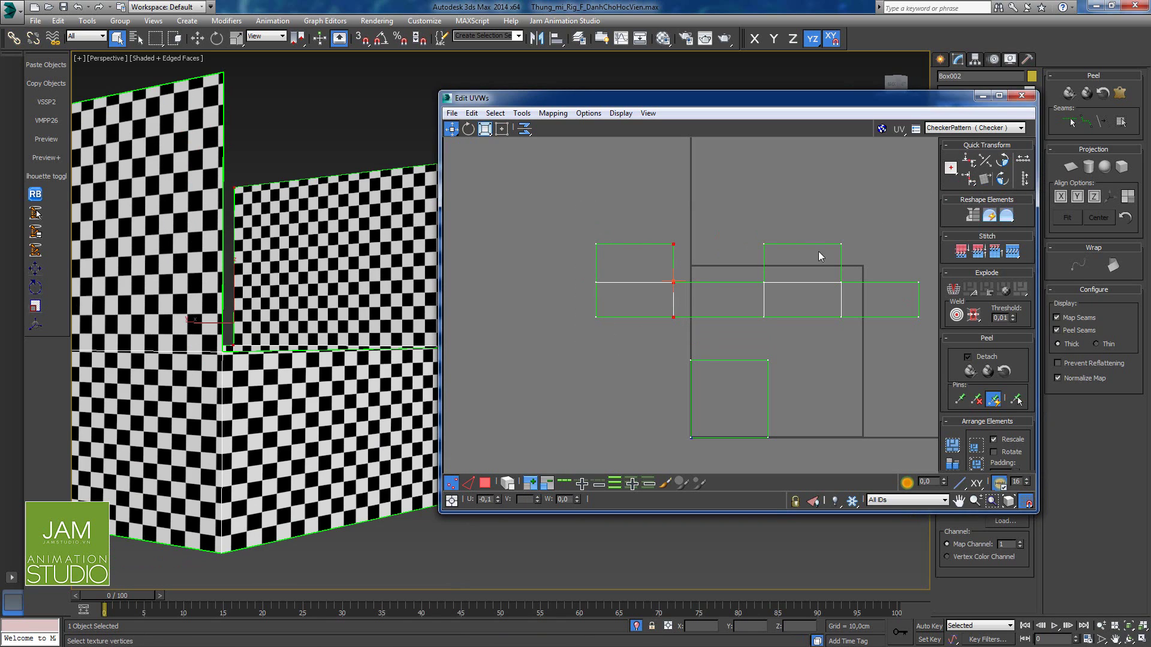
pyautogui.moveTo(786, 334); pyautogui.dragTo(749, 228)
pyautogui.click(969, 179)
pyautogui.moveTo(871, 358); pyautogui.dragTo(826, 231)
pyautogui.click(965, 182)
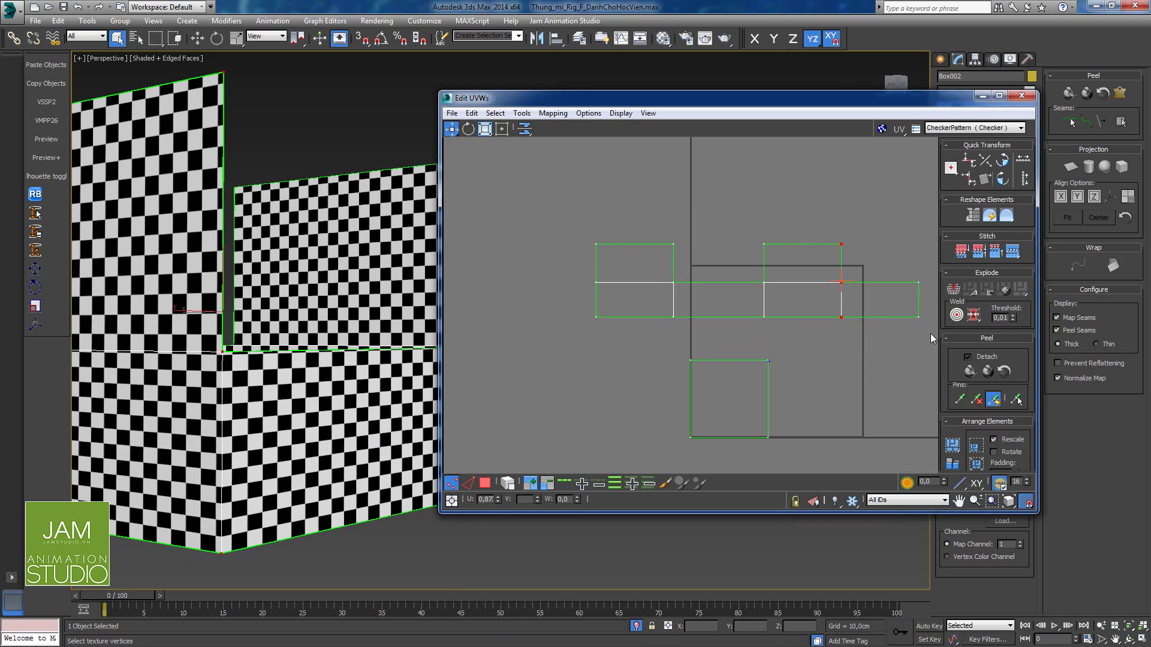
pyautogui.moveTo(931, 336); pyautogui.dragTo(902, 267)
pyautogui.click(687, 340)
# Step: Check the checker pattern on the carton, then close the UV editor and leave vertex selection mode
pyautogui.scroll(-3, 732, 321)
pyautogui.moveTo(666, 383); pyautogui.dragTo(689, 380, button='middle')
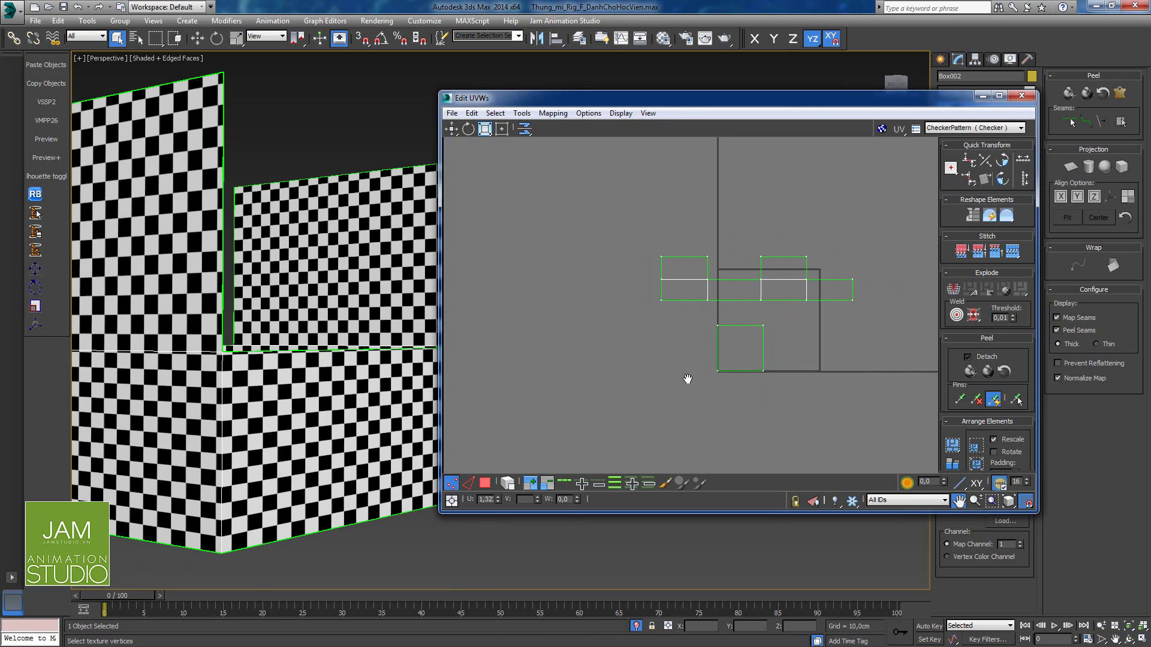
pyautogui.moveTo(280, 386); pyautogui.dragTo(258, 412, button='middle')
pyautogui.scroll(-3, 263, 378)
pyautogui.moveTo(258, 412); pyautogui.dragTo(413, 420, button='middle')
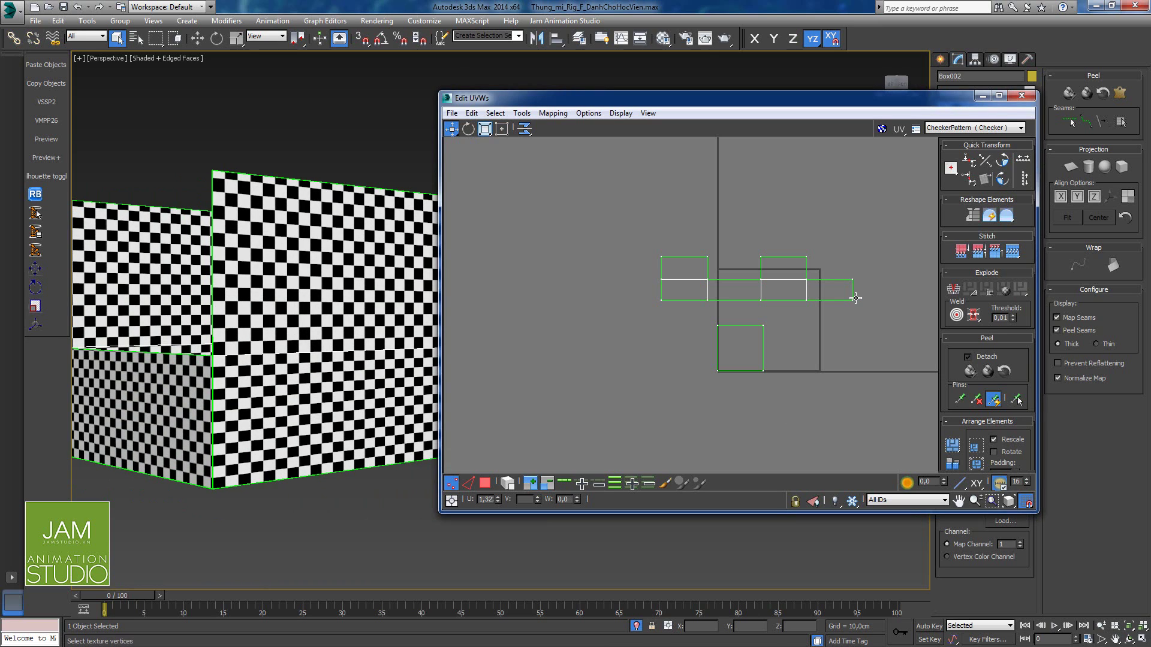
pyautogui.click(1026, 95)
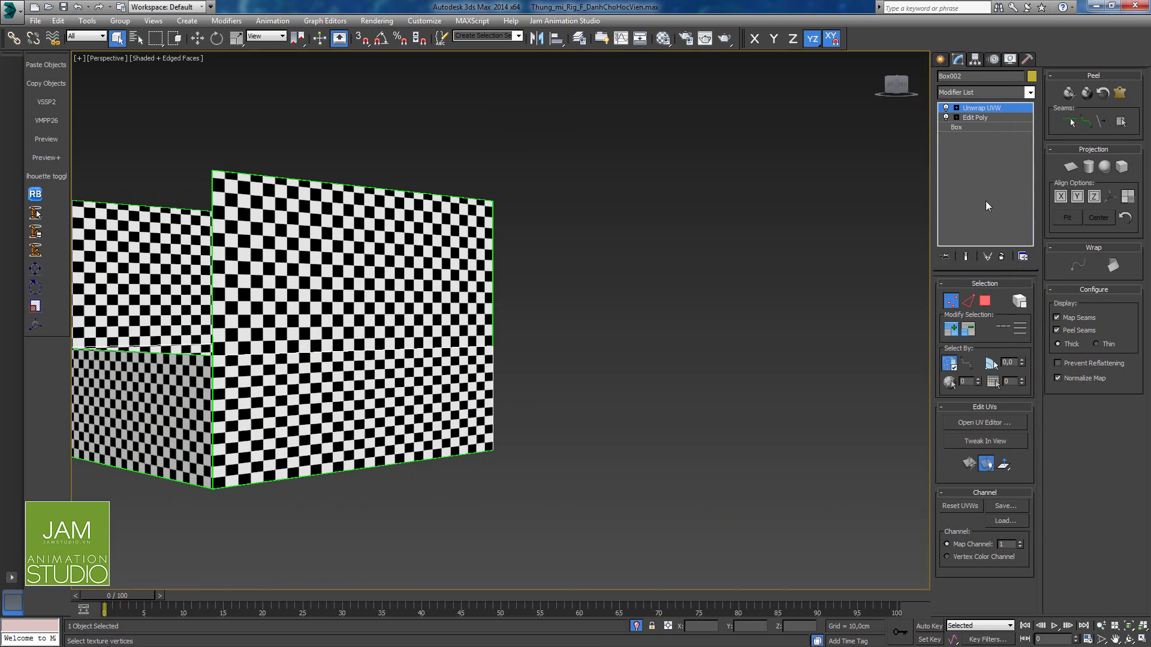
pyautogui.click(956, 305)
# Step: Add an Edit Poly modifier to the carton above its Unwrap UVW modifier
pyautogui.click(599, 321)
pyautogui.moveTo(326, 347); pyautogui.dragTo(492, 412, button='middle')
pyautogui.moveTo(411, 341); pyautogui.dragTo(480, 457, button='middle')
pyautogui.click(312, 240)
pyautogui.moveTo(312, 240); pyautogui.dragTo(484, 414, button='middle')
pyautogui.scroll(6, 485, 414)
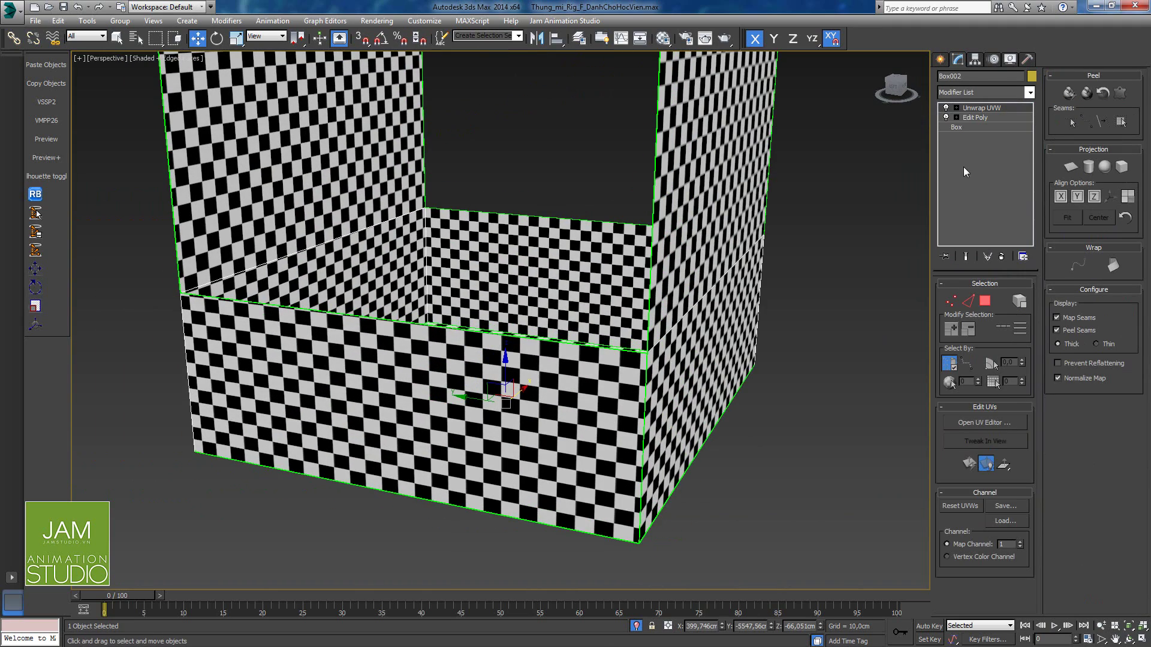
pyautogui.click(1029, 93)
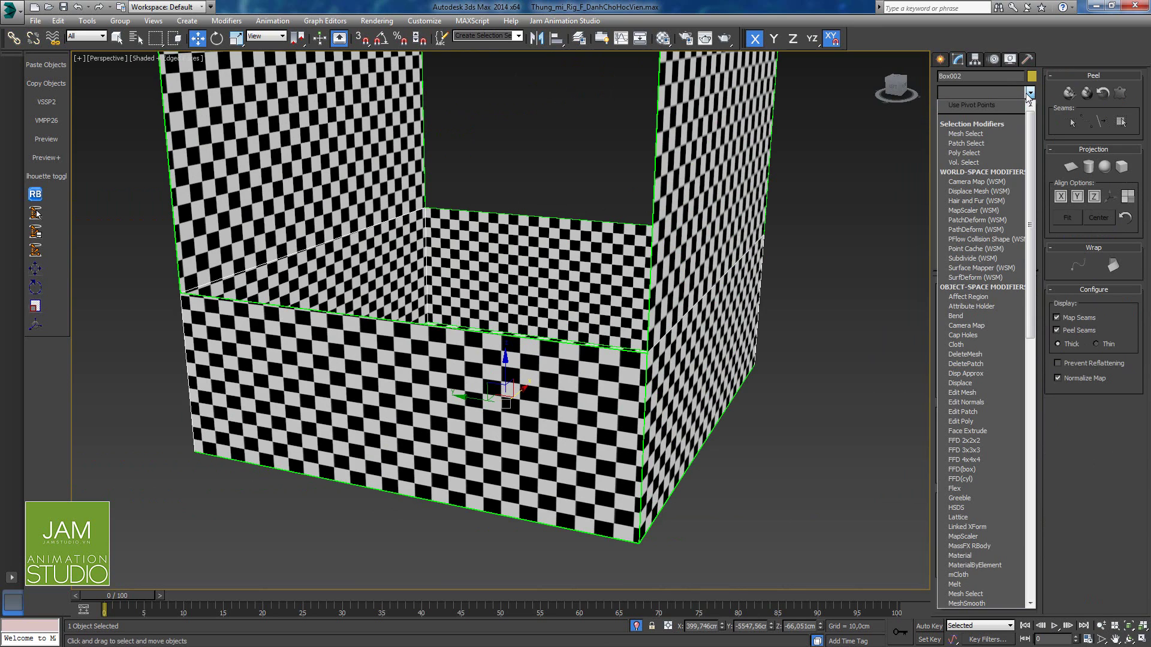
pyautogui.press('e')
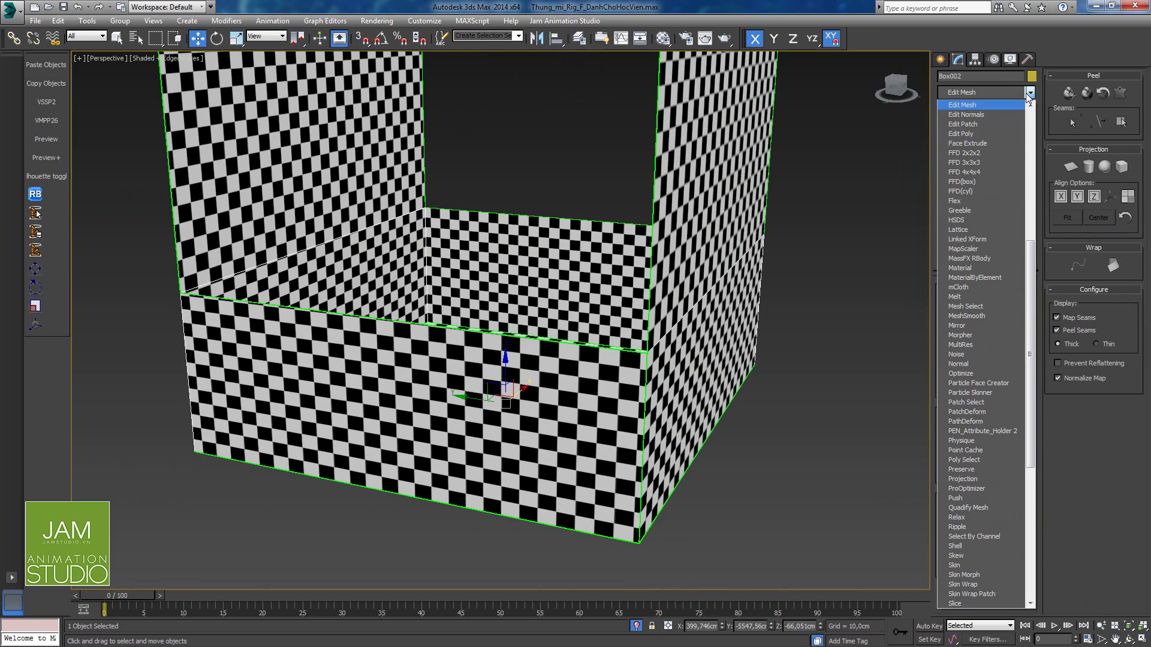
pyautogui.click(979, 134)
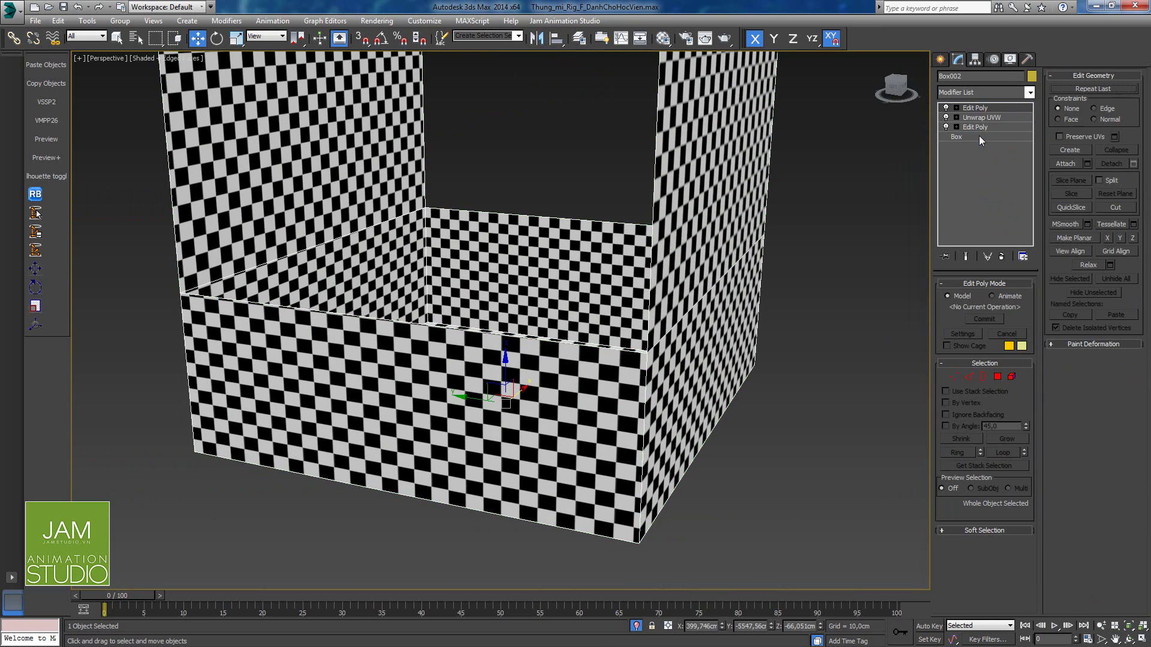
# Step: Switch the shaded display to Object Color and return to the carton's modifier settings
pyautogui.click(1011, 60)
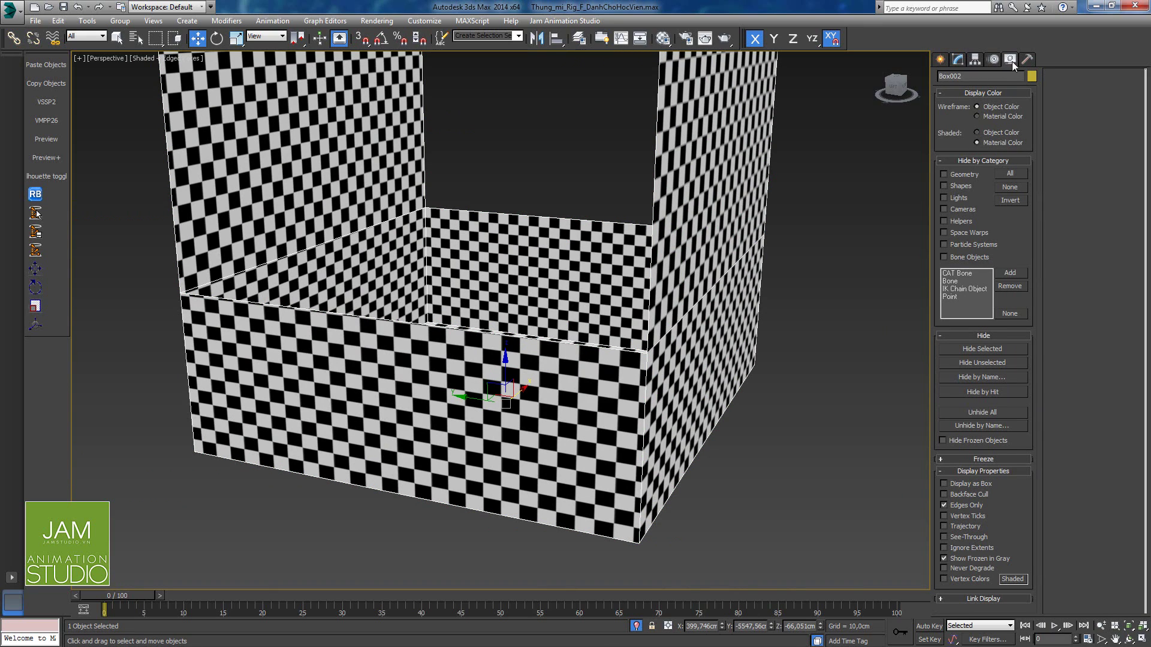
pyautogui.click(992, 132)
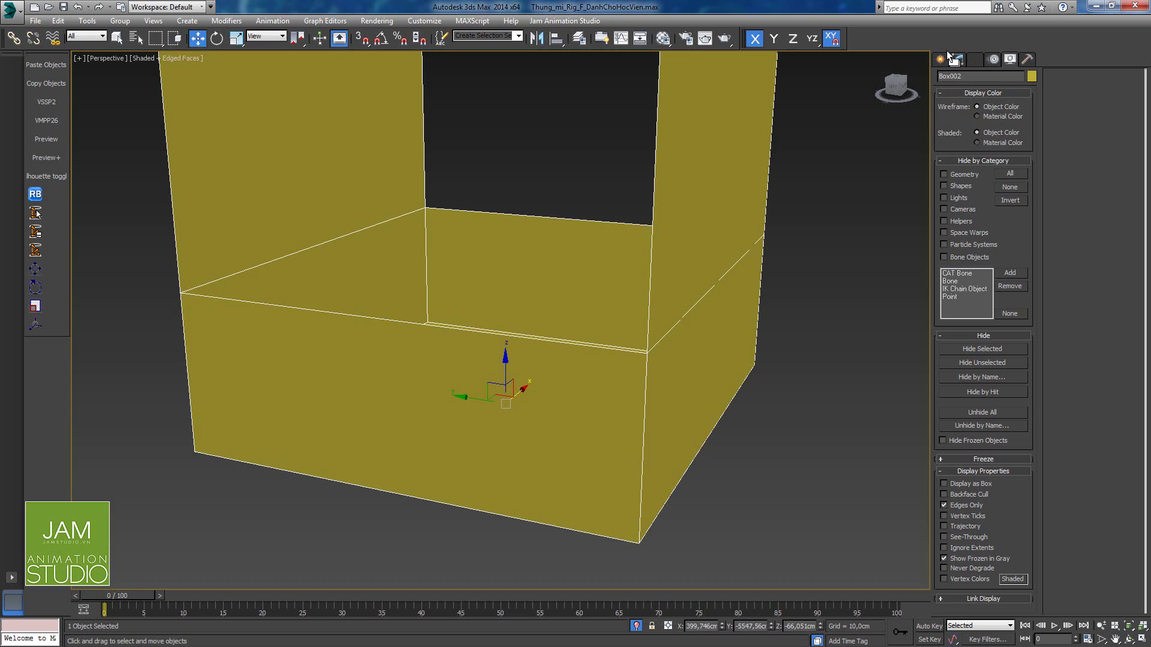
pyautogui.click(958, 62)
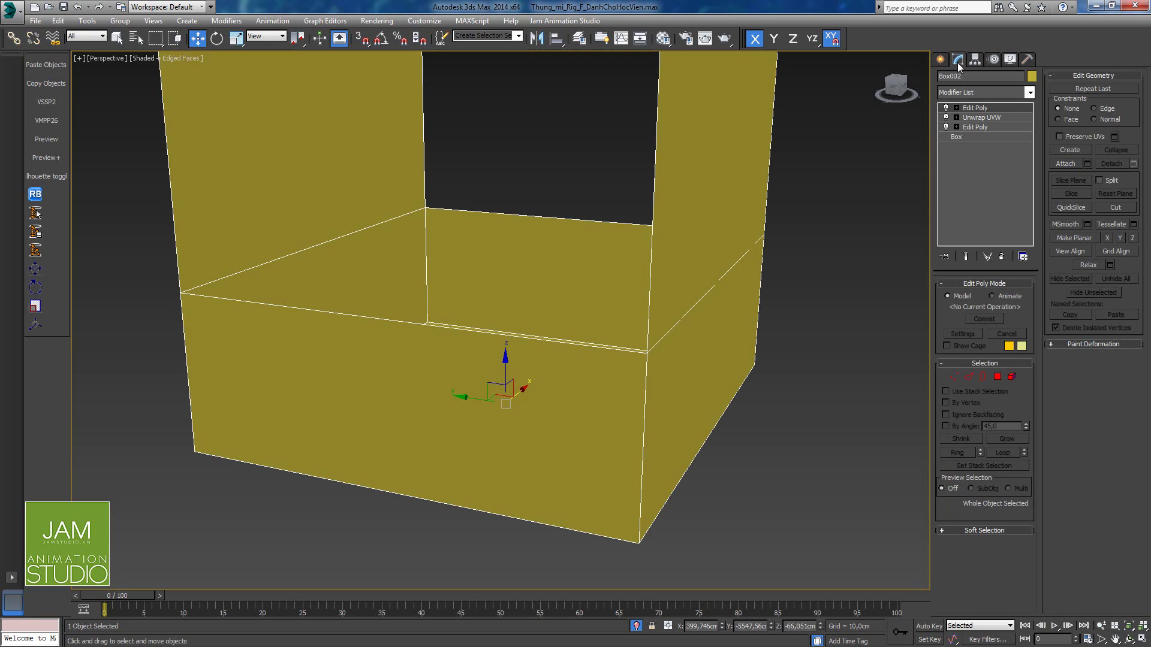
# Step: Select the four bottom edges and the four vertical corner edges of the carton's lower walls
pyautogui.click(957, 377)
pyautogui.keyDown('alt'); pyautogui.moveTo(626, 423); pyautogui.dragTo(626, 380, button='middle'); pyautogui.keyUp('alt')
pyautogui.scroll(-3, 683, 376)
pyautogui.moveTo(754, 378); pyautogui.dragTo(424, 379, button='middle')
pyautogui.scroll(3, 670, 374)
pyautogui.click(969, 377)
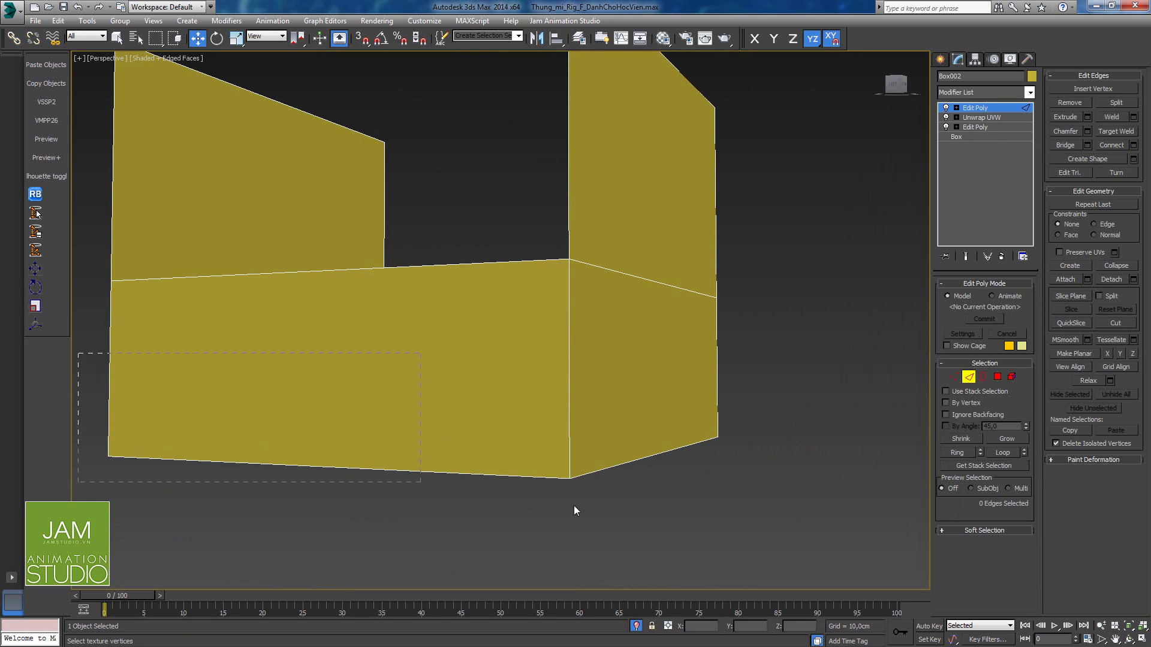
pyautogui.moveTo(574, 510); pyautogui.dragTo(773, 503)
pyautogui.keyDown('alt'); pyautogui.moveTo(774, 503); pyautogui.dragTo(478, 477, button='middle'); pyautogui.keyUp('alt')
pyautogui.keyDown('alt'); pyautogui.moveTo(635, 430); pyautogui.dragTo(528, 371, button='middle'); pyautogui.keyUp('alt')
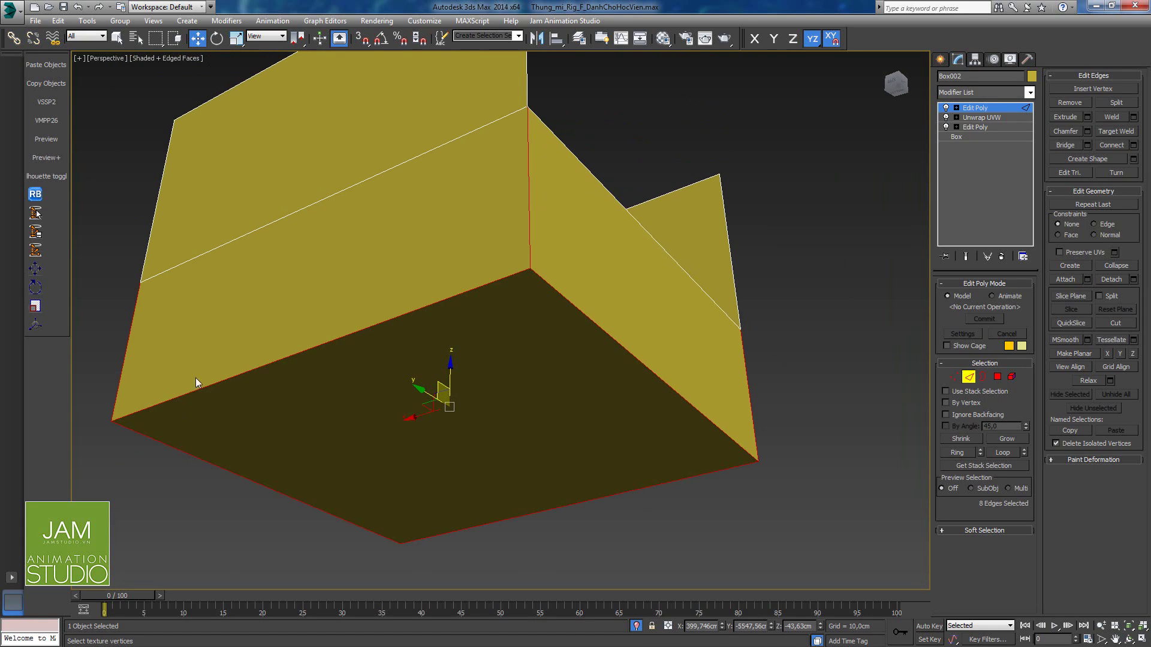
pyautogui.keyDown('alt'); pyautogui.moveTo(231, 465); pyautogui.dragTo(515, 423, button='middle'); pyautogui.keyUp('alt')
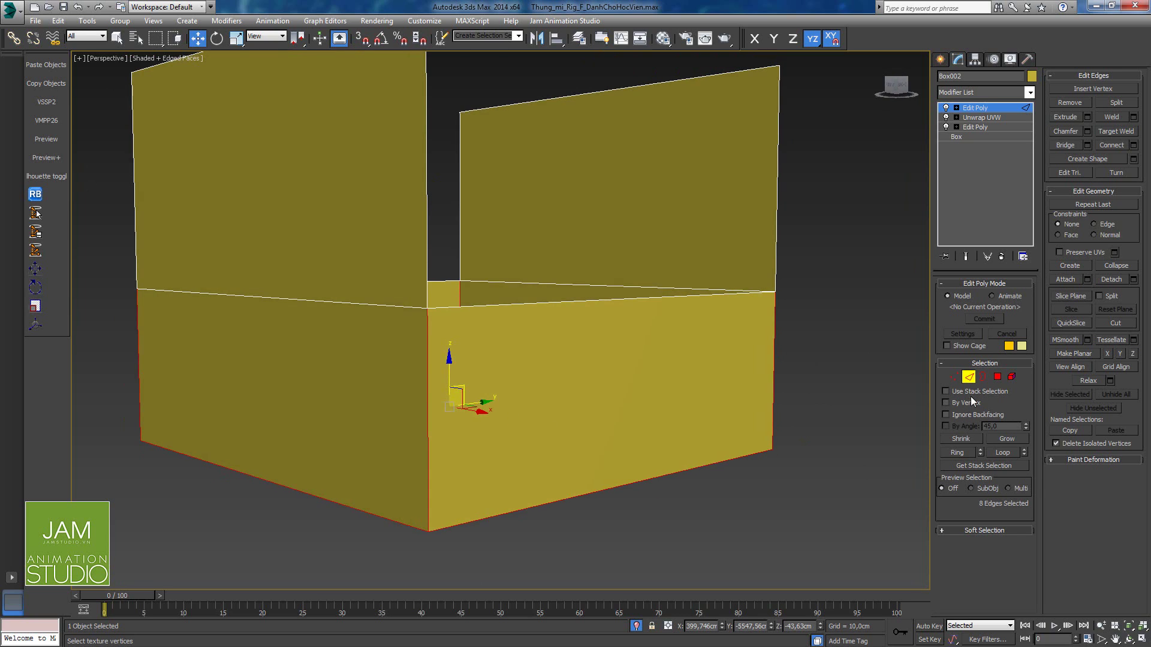
# Step: Chamfer the selected bottom and vertical corner edges of the carton by 2 cm with 2 segments
pyautogui.click(1086, 132)
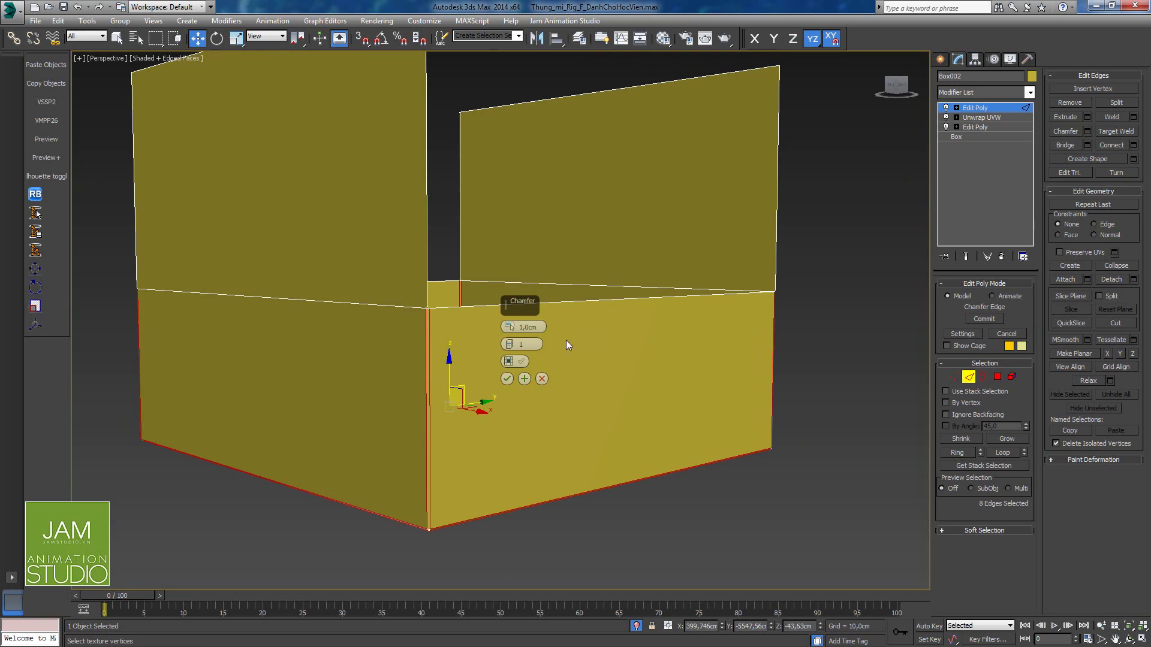
pyautogui.click(511, 343)
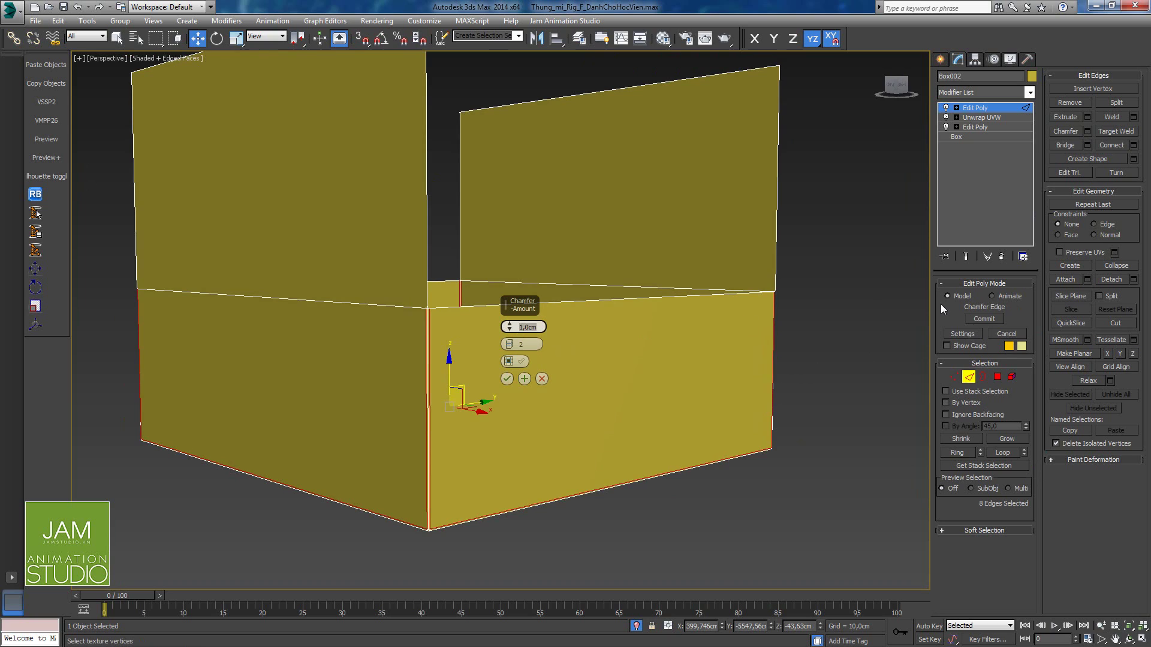
pyautogui.write('2')
pyautogui.press('Return')
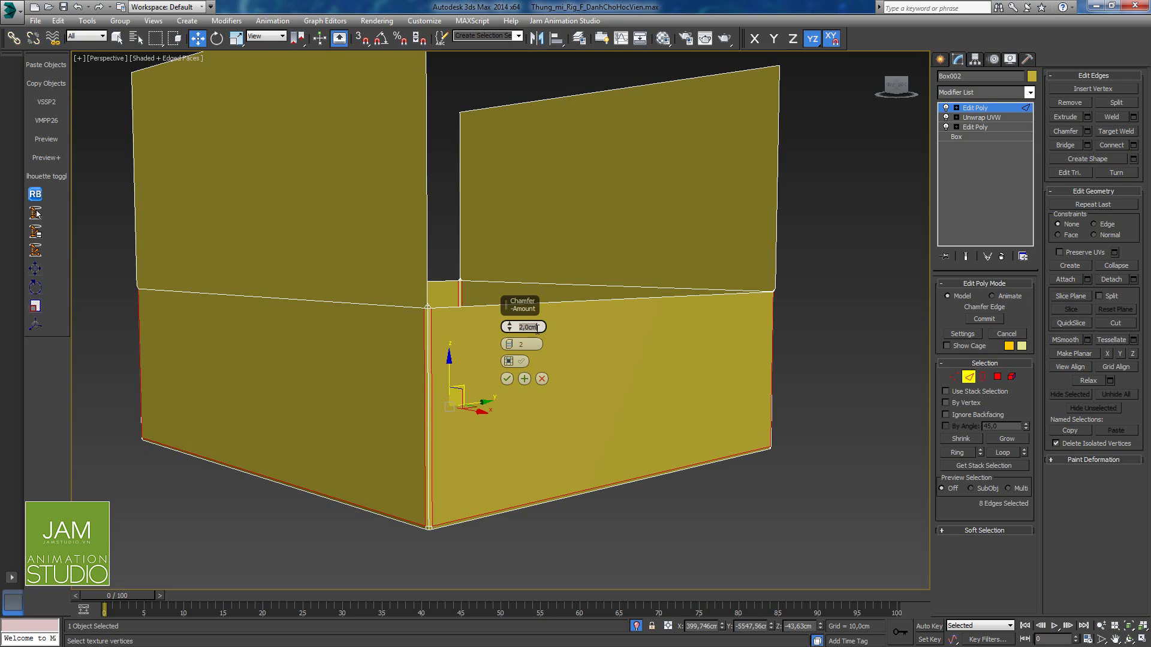
pyautogui.click(507, 379)
# Step: Delete the four small chamfer polygons at the base of the first flap, where it meets the front corner
pyautogui.moveTo(442, 356); pyautogui.dragTo(451, 436, button='middle')
pyautogui.scroll(5, 412, 391)
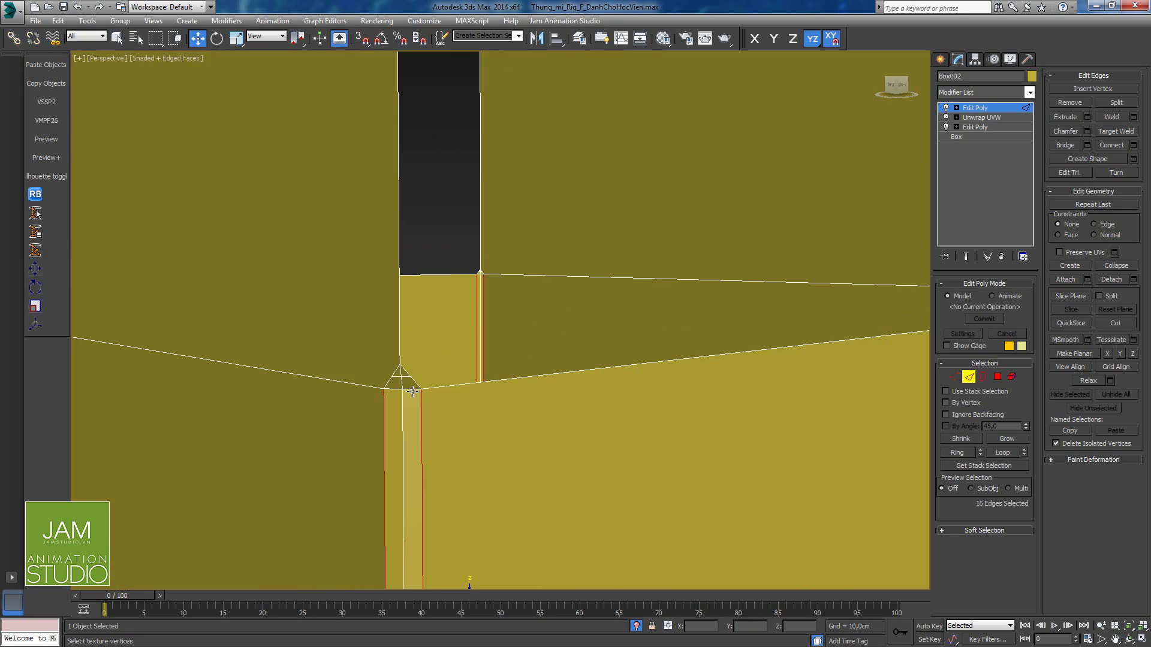
pyautogui.click(998, 378)
pyautogui.click(397, 383)
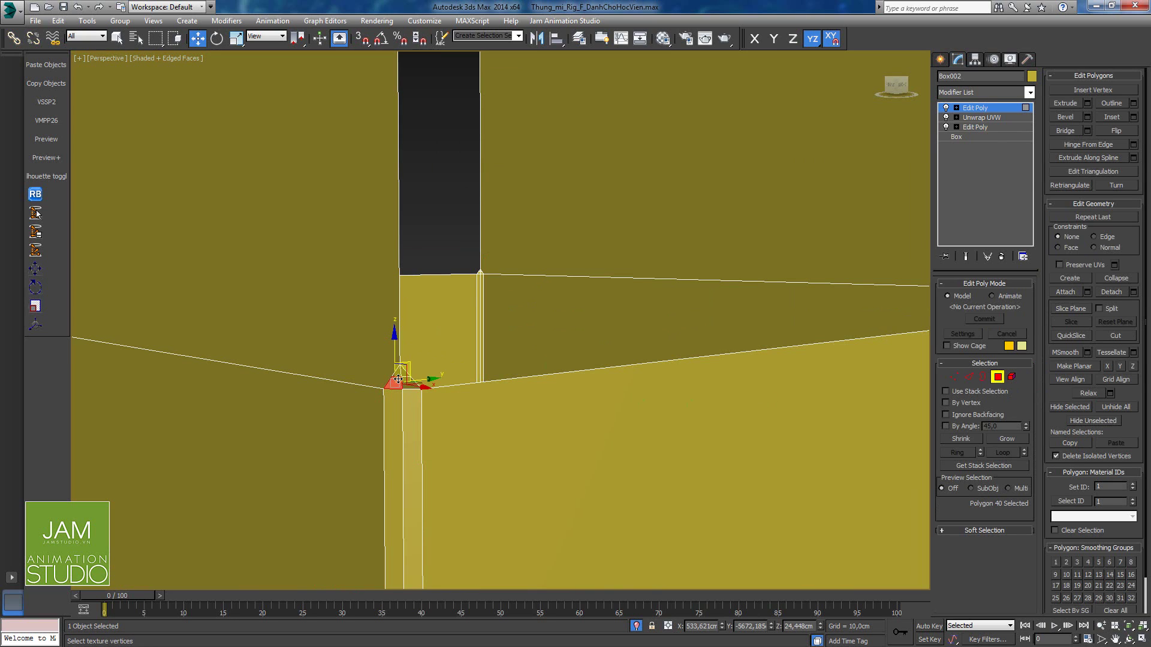
pyautogui.keyDown('ctrl'); pyautogui.click(404, 374); pyautogui.keyUp('ctrl')
pyautogui.keyDown('ctrl'); pyautogui.click(408, 382); pyautogui.keyUp('ctrl')
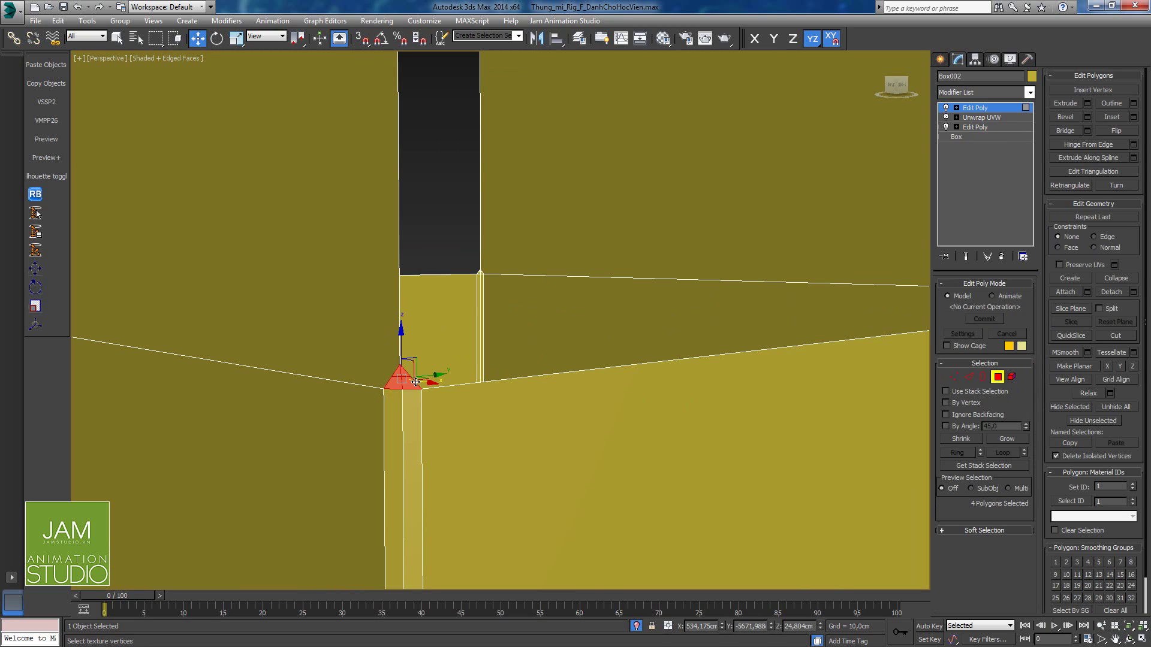
# Step: Remove the two leftover vertices beside the deleted polygons at the first flap's lower corner
pyautogui.click(954, 377)
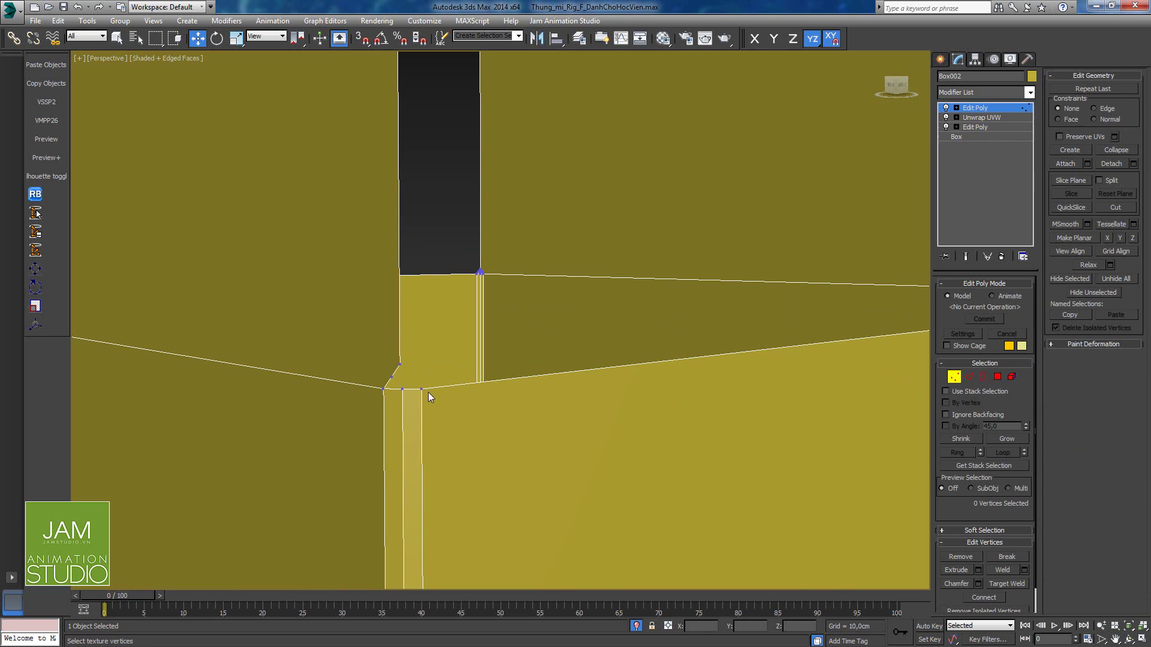
pyautogui.click(391, 377)
pyautogui.keyDown('ctrl'); pyautogui.click(400, 365); pyautogui.keyUp('ctrl')
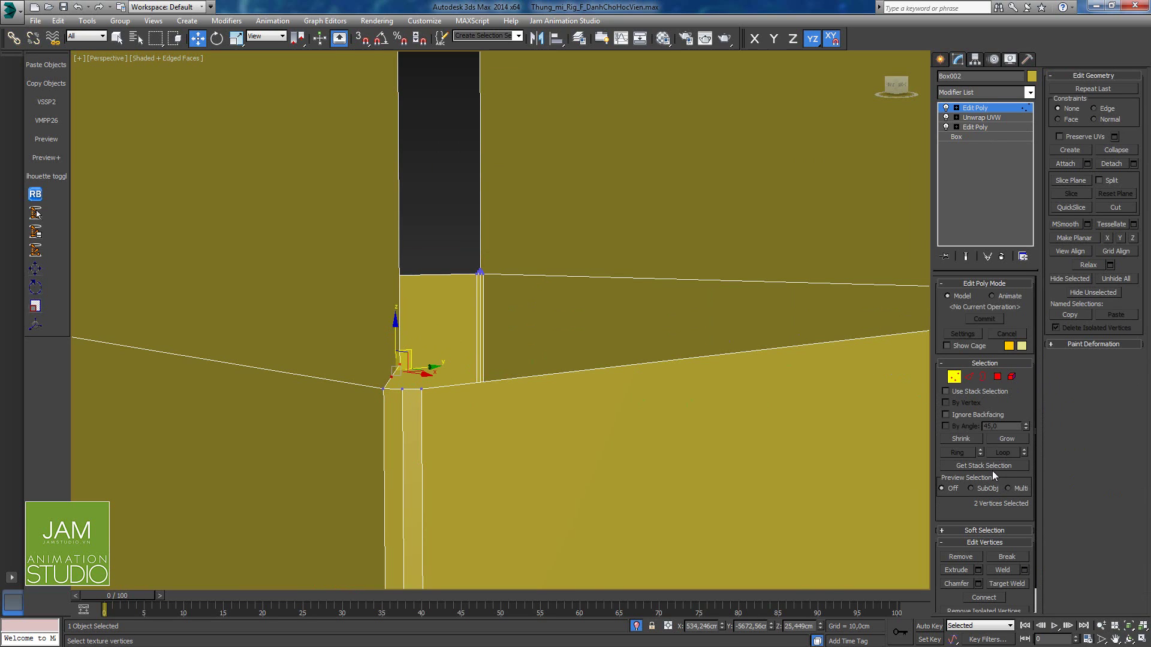
pyautogui.click(960, 557)
# Step: Turn on 3D snapping and move the first flap's upper corner vertex along X in line with the chamfered corner vertex below it
pyautogui.scroll(-10, 433, 222)
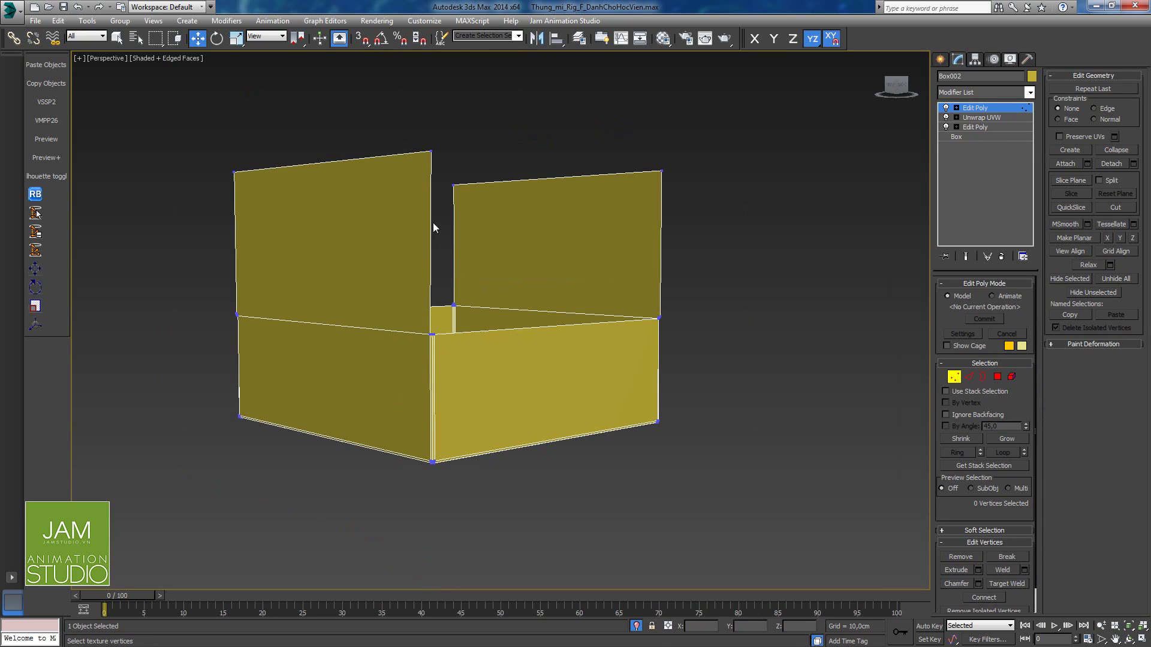
pyautogui.click(431, 151)
pyautogui.click(362, 40)
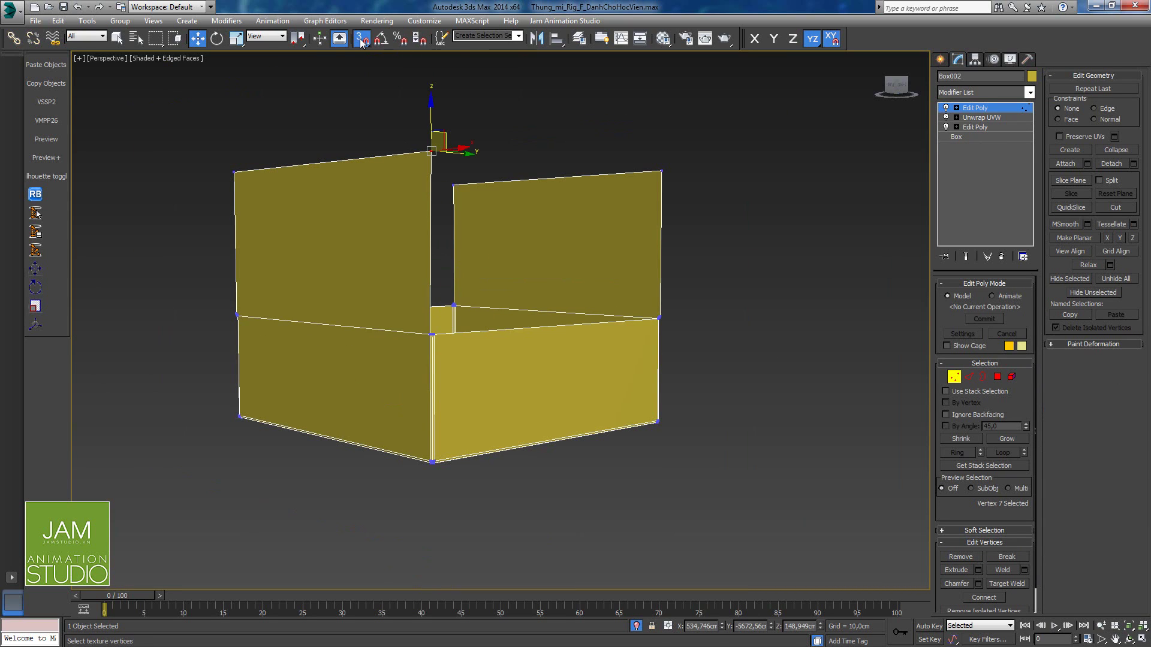
pyautogui.keyDown('alt'); pyautogui.moveTo(467, 172); pyautogui.dragTo(470, 175, button='middle'); pyautogui.keyUp('alt')
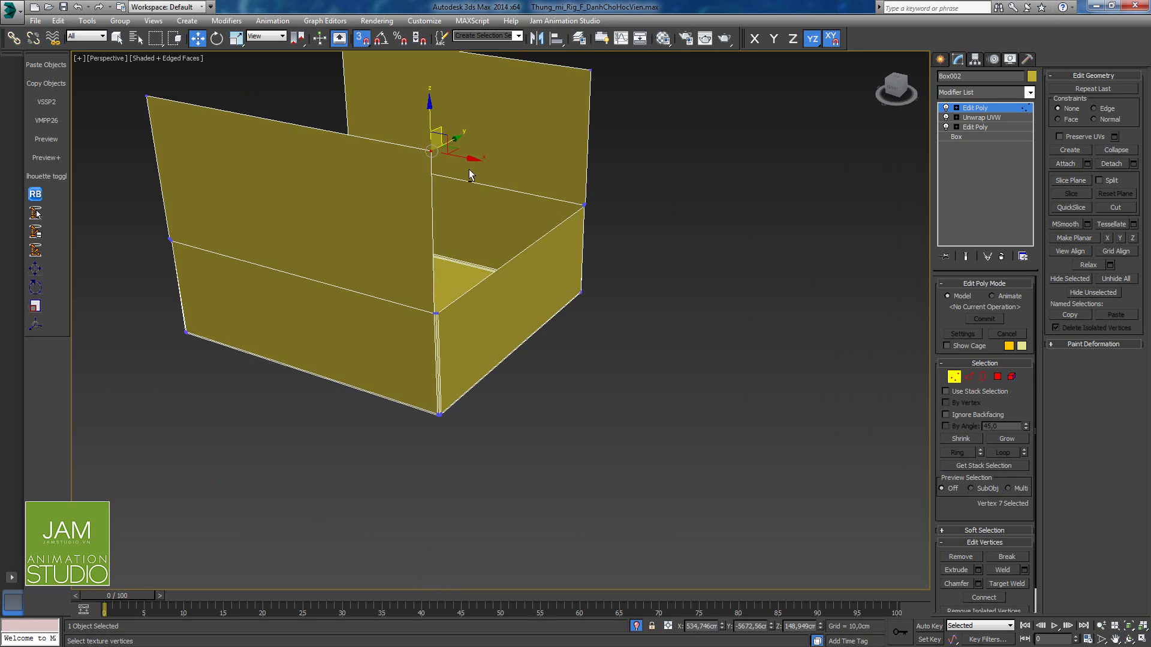
pyautogui.moveTo(465, 157); pyautogui.dragTo(430, 310)
# Step: Delete the four small chamfer polygons at the base of the opposite flap, on the same side of the carton
pyautogui.keyDown('alt'); pyautogui.moveTo(510, 272); pyautogui.dragTo(415, 196, button='middle'); pyautogui.keyUp('alt')
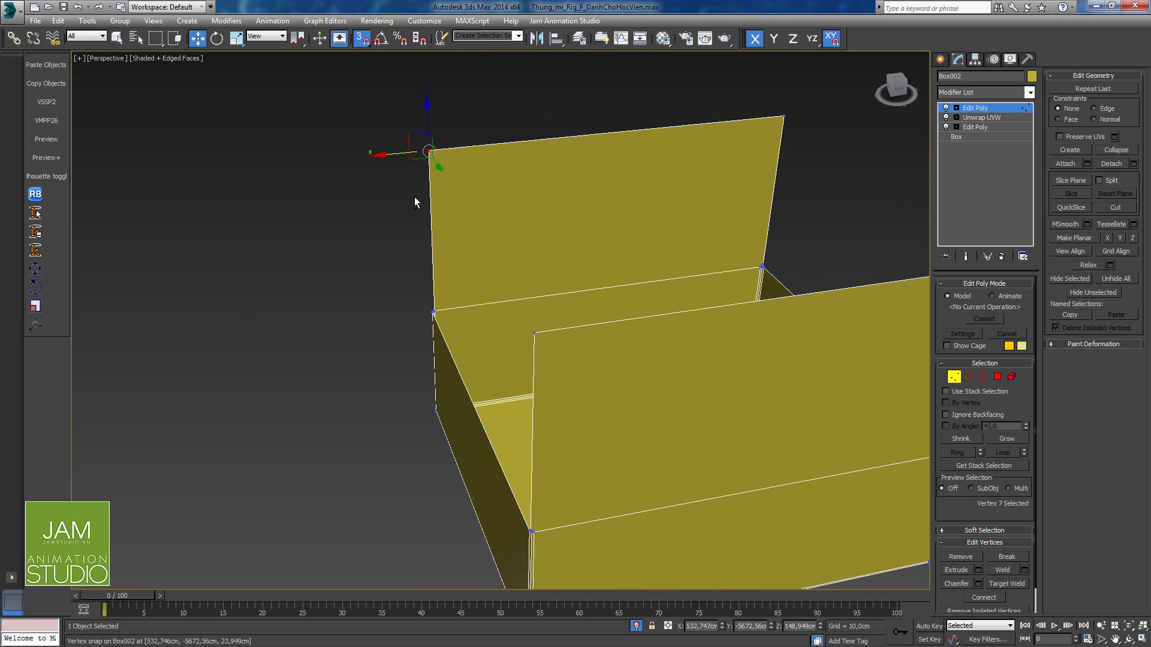
pyautogui.scroll(5, 488, 250)
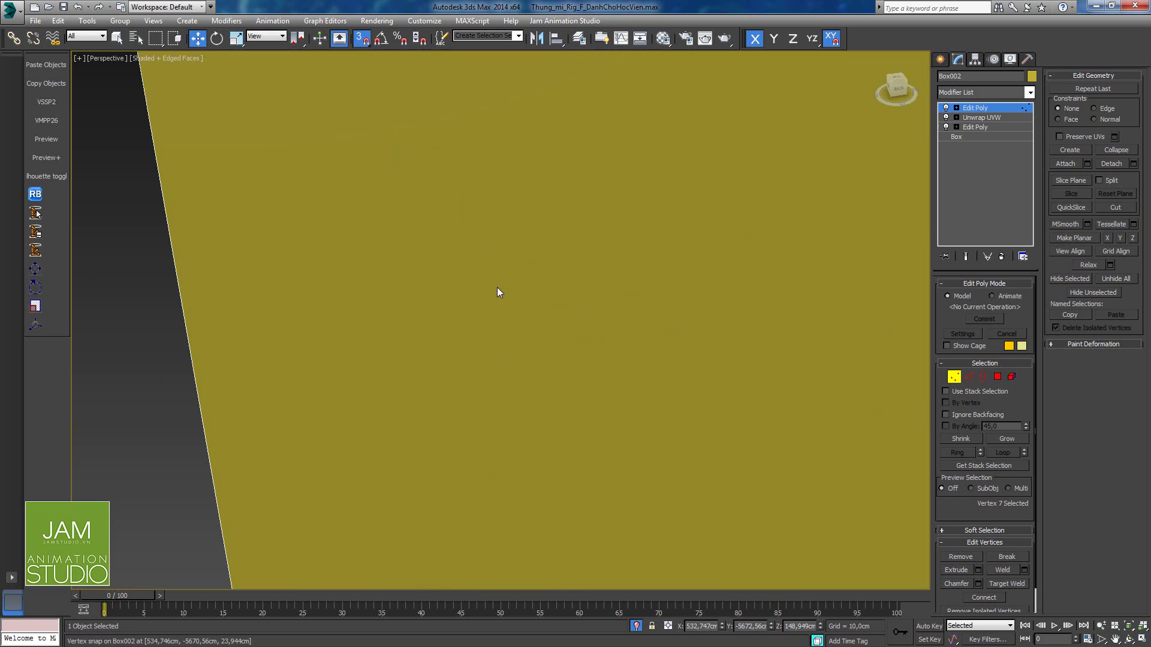
pyautogui.scroll(-3, 498, 290)
pyautogui.scroll(2, 509, 288)
pyautogui.keyDown('alt'); pyautogui.moveTo(521, 263); pyautogui.dragTo(530, 240, button='middle'); pyautogui.keyUp('alt')
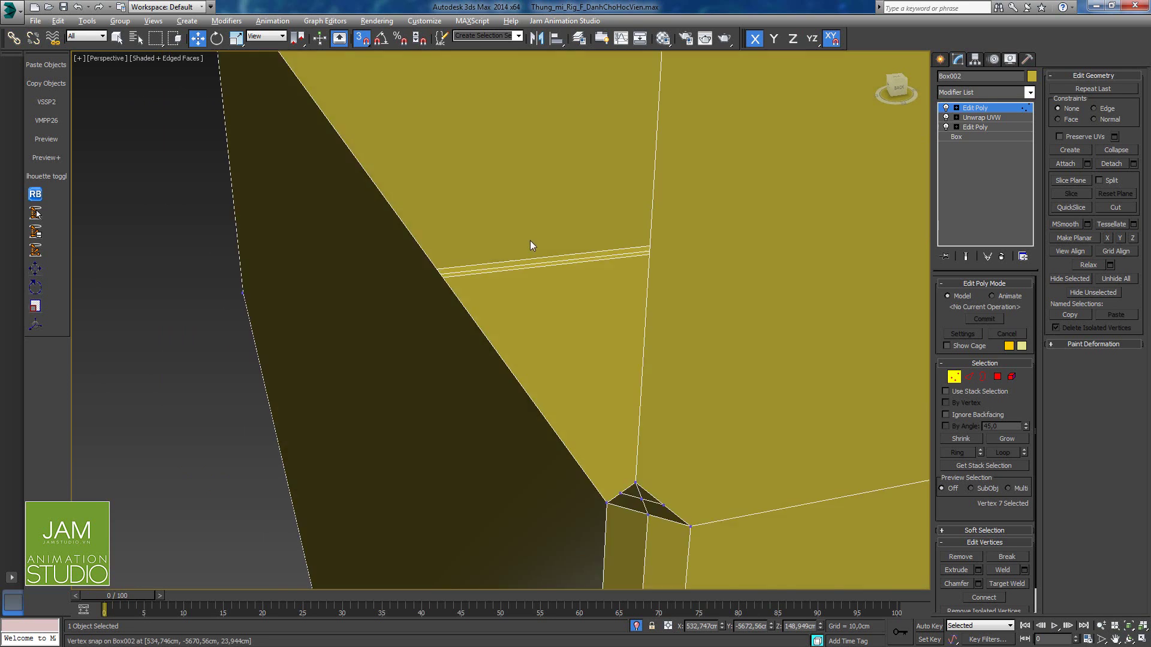
pyautogui.scroll(1, 807, 306)
pyautogui.moveTo(807, 306); pyautogui.dragTo(828, 335, button='middle')
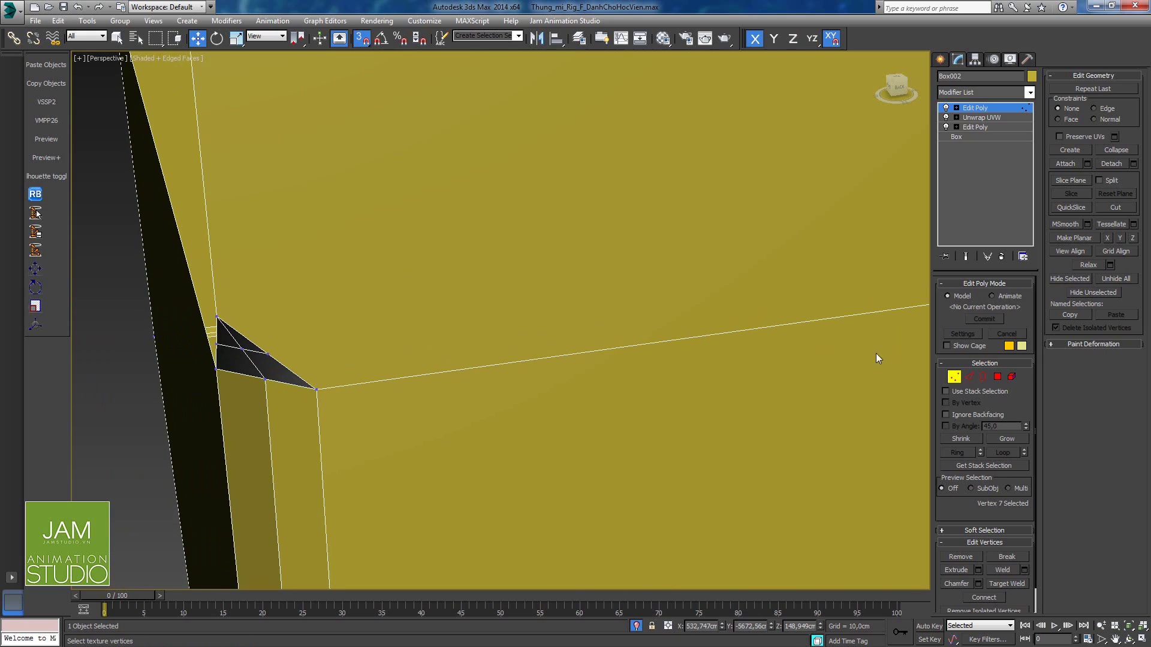
pyautogui.click(998, 377)
pyautogui.click(243, 370)
pyautogui.keyDown('ctrl'); pyautogui.click(243, 370); pyautogui.keyUp('ctrl')
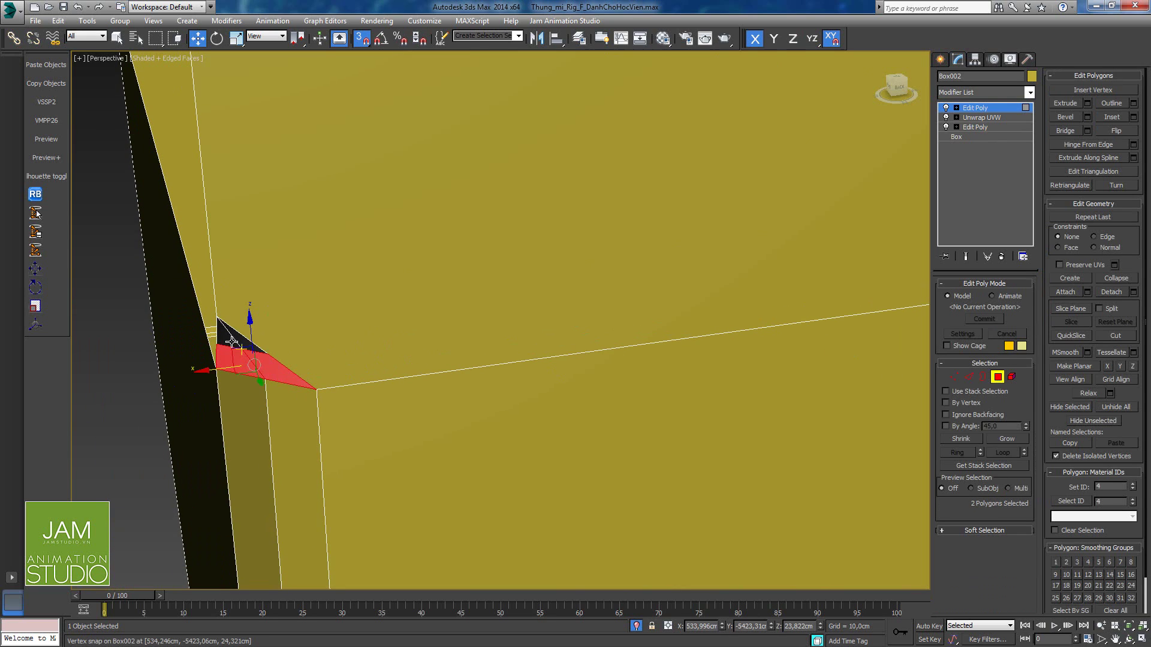
pyautogui.keyDown('ctrl'); pyautogui.click(241, 344); pyautogui.keyUp('ctrl')
pyautogui.keyDown('ctrl'); pyautogui.click(225, 343); pyautogui.keyUp('ctrl')
pyautogui.press('Delete')
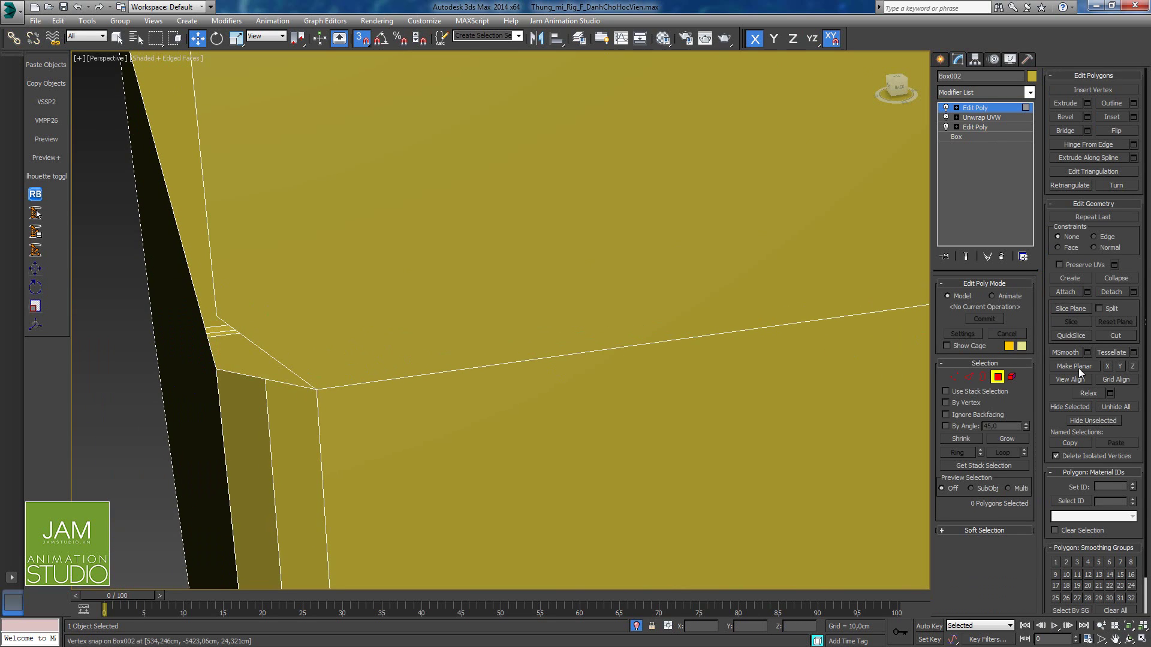
# Step: Remove the two leftover vertices along the edge at the opposite flap's lower corner
pyautogui.click(953, 376)
pyautogui.click(268, 365)
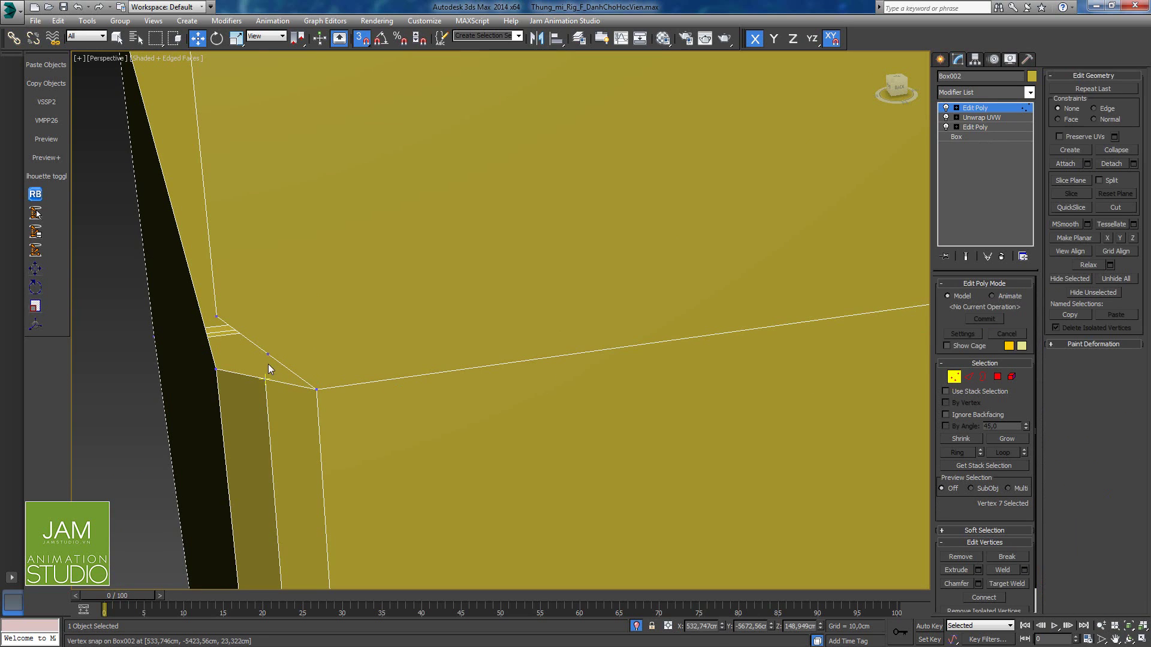
pyautogui.keyDown('ctrl'); pyautogui.click(217, 316); pyautogui.keyUp('ctrl')
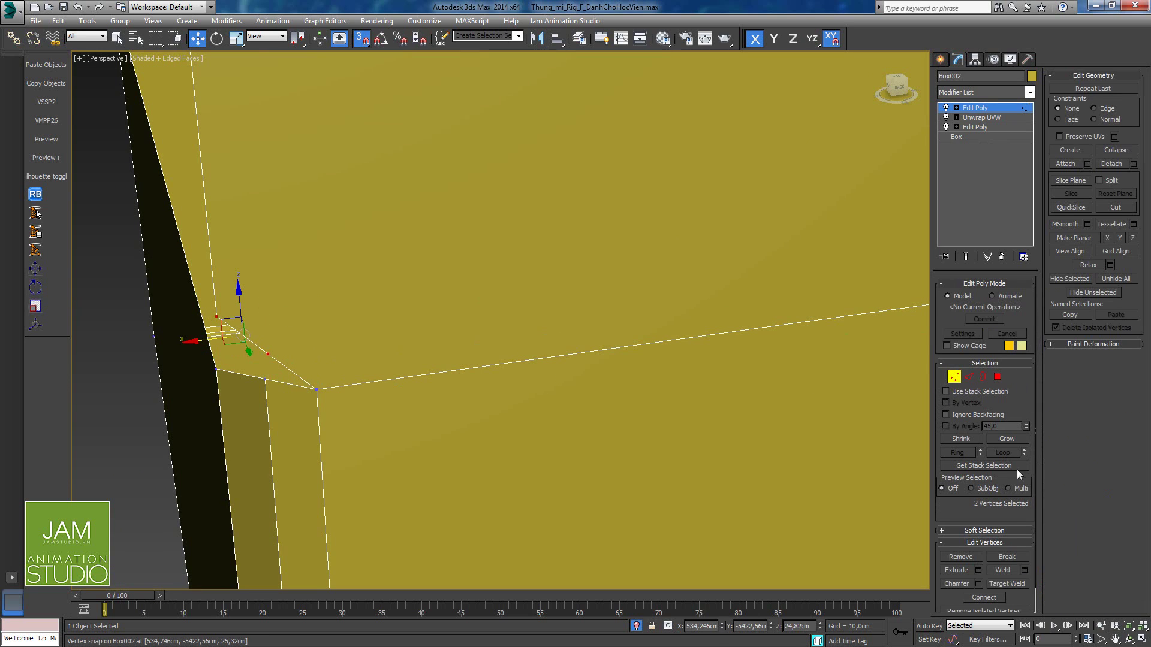
pyautogui.click(970, 557)
# Step: Select the opposite flap's upper corner vertex above the cleaned-up corner
pyautogui.scroll(-10, 539, 396)
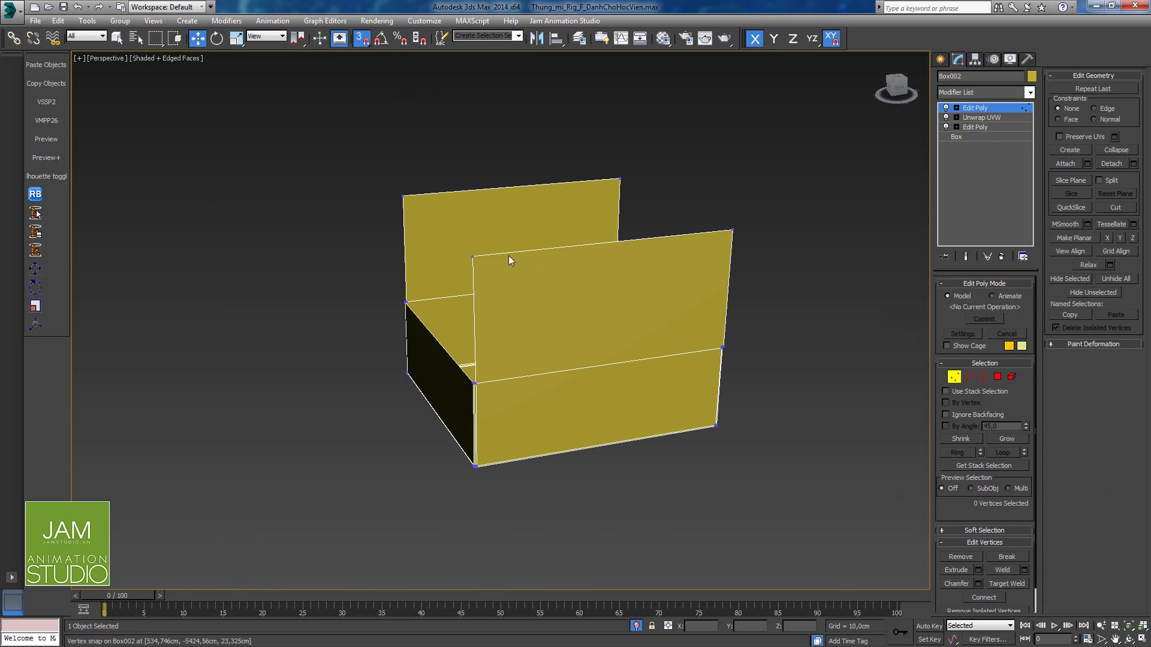
pyautogui.click(473, 257)
pyautogui.scroll(3, 474, 259)
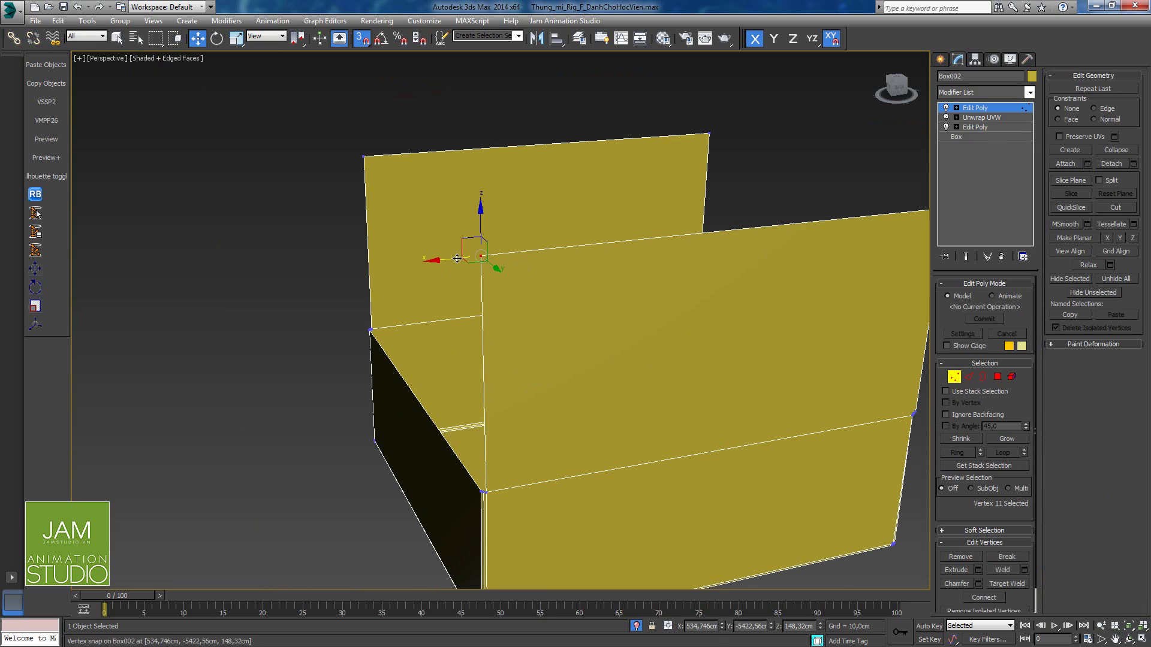
# Step: Snap the near tall side wall's free upper corner vertex along the X axis in line with the box's outer corner vertex below
pyautogui.moveTo(477, 358); pyautogui.dragTo(485, 493)
pyautogui.moveTo(625, 362); pyautogui.dragTo(487, 363, button='middle')
pyautogui.keyDown('alt'); pyautogui.moveTo(640, 343); pyautogui.dragTo(587, 324, button='middle'); pyautogui.keyUp('alt')
pyautogui.moveTo(709, 424); pyautogui.dragTo(552, 286, button='middle')
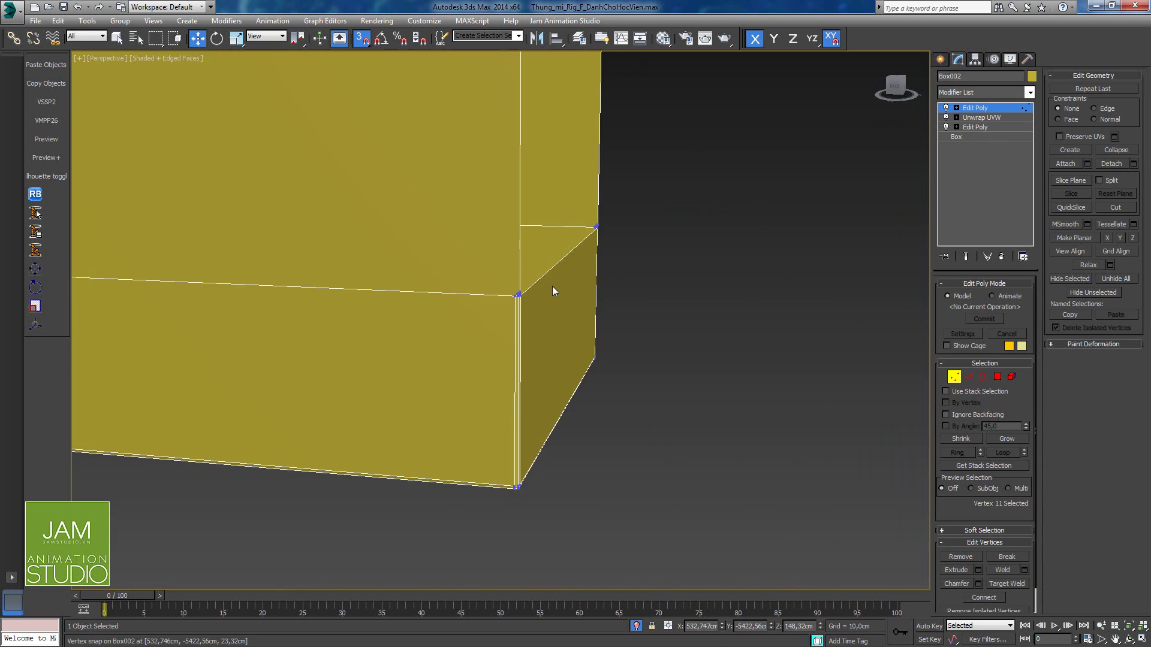
# Step: Delete the four small polygons capping the bevelled corner at the other end of the same side wall
pyautogui.scroll(3, 552, 286)
pyautogui.click(998, 377)
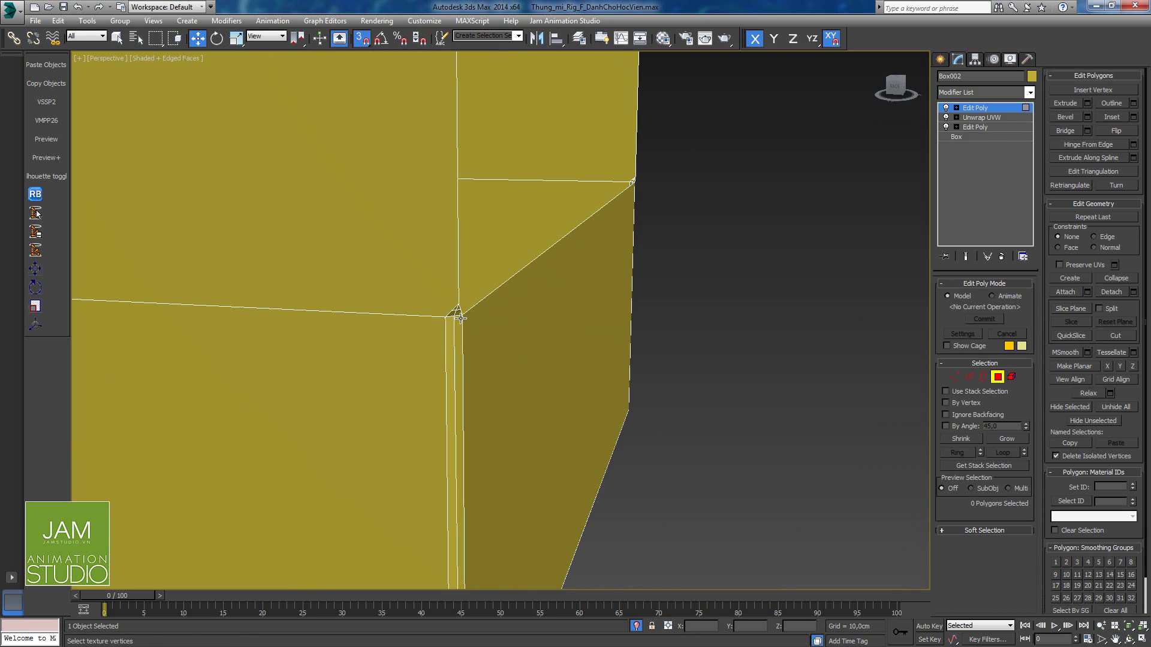
pyautogui.scroll(2, 457, 312)
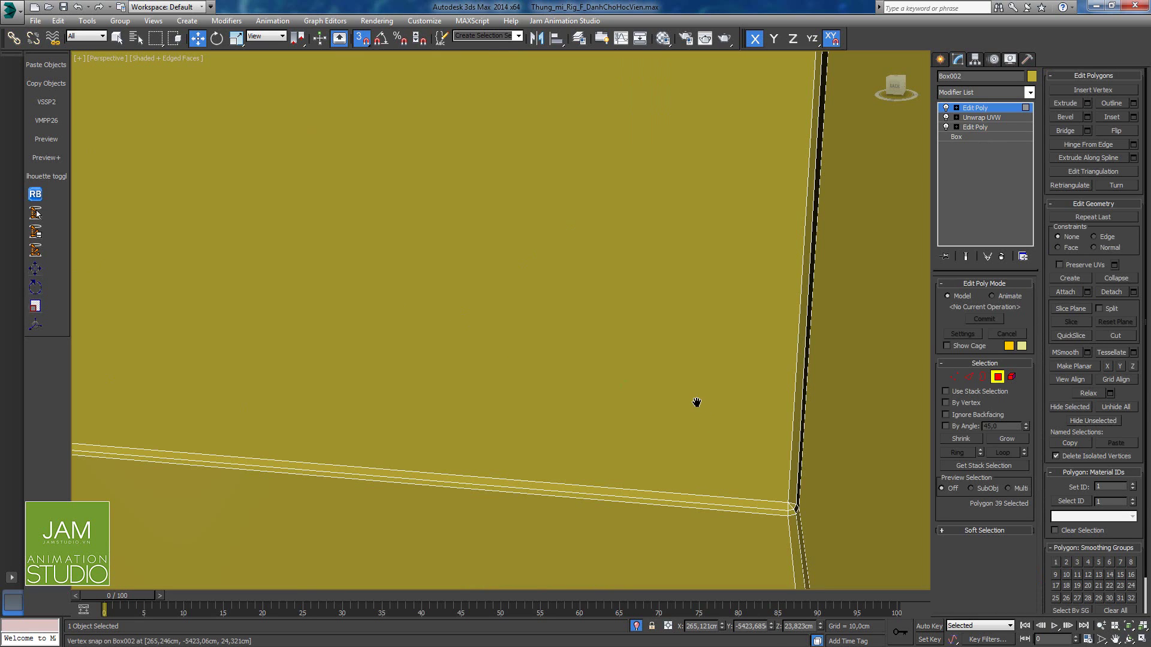
pyautogui.scroll(-4, 696, 403)
pyautogui.press('z')
pyautogui.keyDown('alt'); pyautogui.moveTo(720, 424); pyautogui.dragTo(624, 425, button='middle'); pyautogui.keyUp('alt')
pyautogui.scroll(-1, 601, 399)
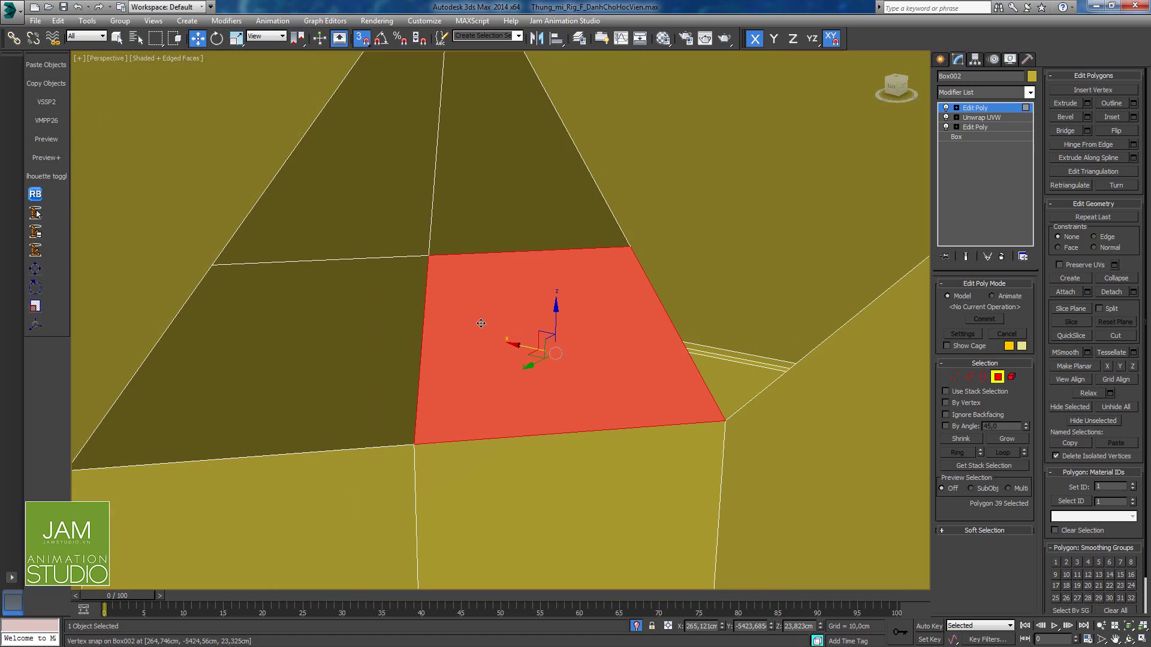
pyautogui.scroll(-2, 480, 323)
pyautogui.keyDown('ctrl'); pyautogui.click(400, 326); pyautogui.keyUp('ctrl')
pyautogui.keyDown('ctrl'); pyautogui.click(427, 287); pyautogui.keyUp('ctrl')
pyautogui.keyDown('ctrl'); pyautogui.click(491, 276); pyautogui.keyUp('ctrl')
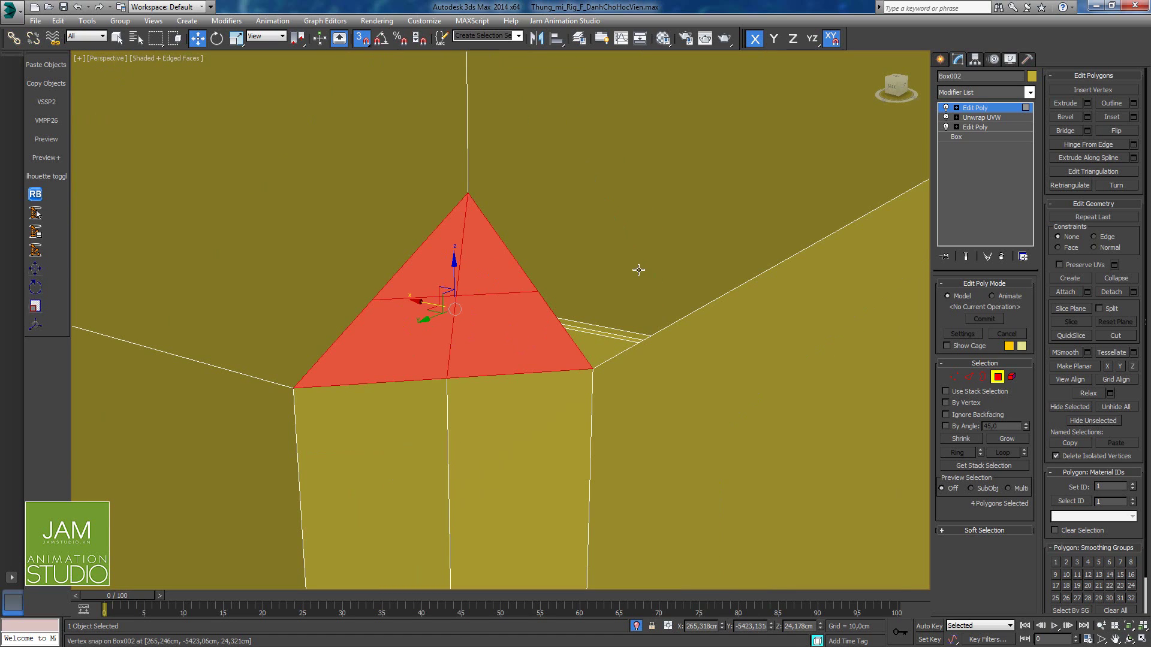
pyautogui.press('Delete')
# Step: Remove the two leftover vertices along the open edge where the corner cap polygons were deleted
pyautogui.click(954, 377)
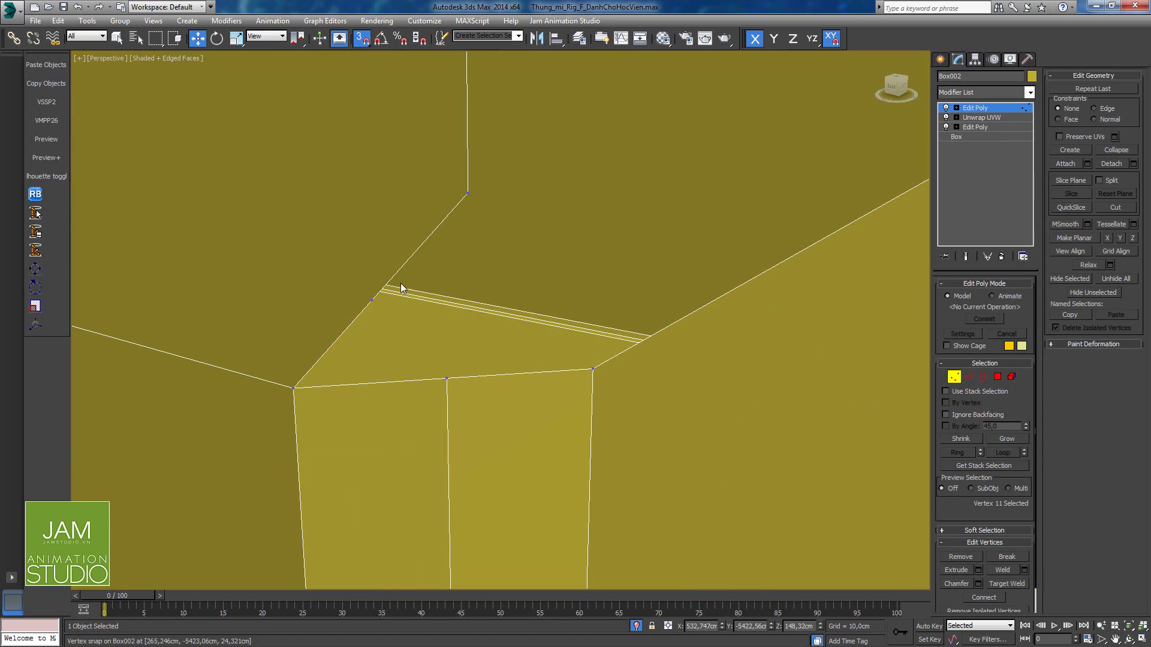
pyautogui.click(374, 305)
pyautogui.keyDown('ctrl'); pyautogui.click(467, 193); pyautogui.keyUp('ctrl')
pyautogui.click(955, 560)
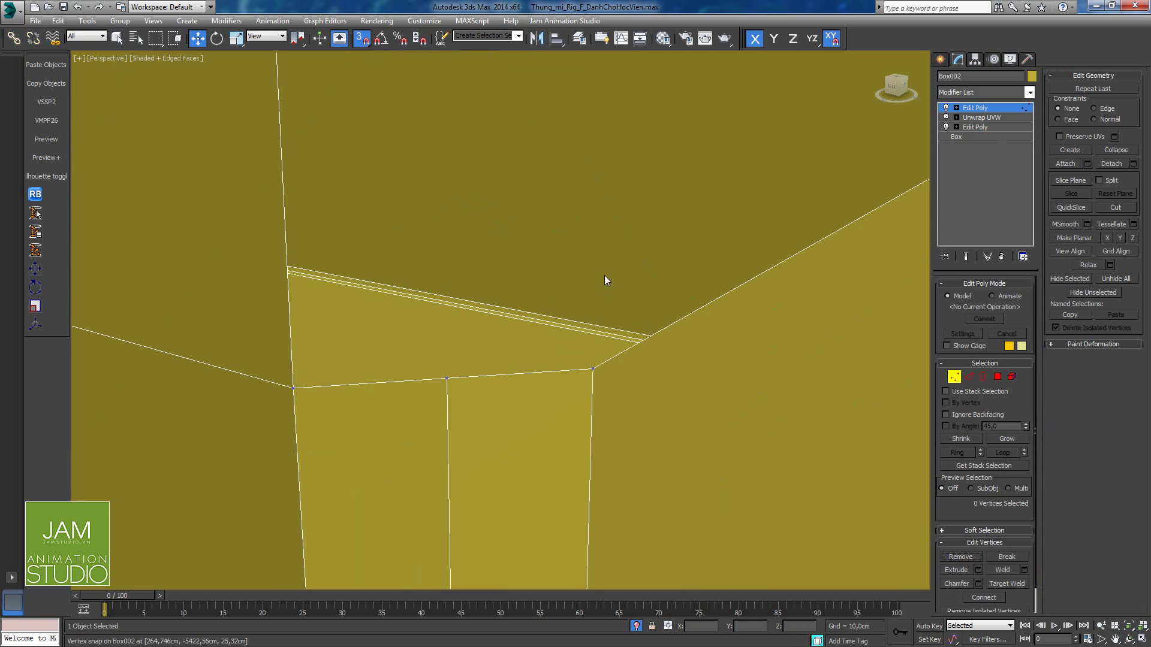
# Step: Snap the upper vertex above the cleaned corner along X in line with the outer corner vertex at the box rim
pyautogui.keyDown('alt'); pyautogui.moveTo(604, 275); pyautogui.dragTo(587, 330, button='middle'); pyautogui.keyUp('alt')
pyautogui.scroll(-3, 587, 329)
pyautogui.moveTo(576, 201); pyautogui.dragTo(593, 314, button='middle')
pyautogui.scroll(-6, 571, 239)
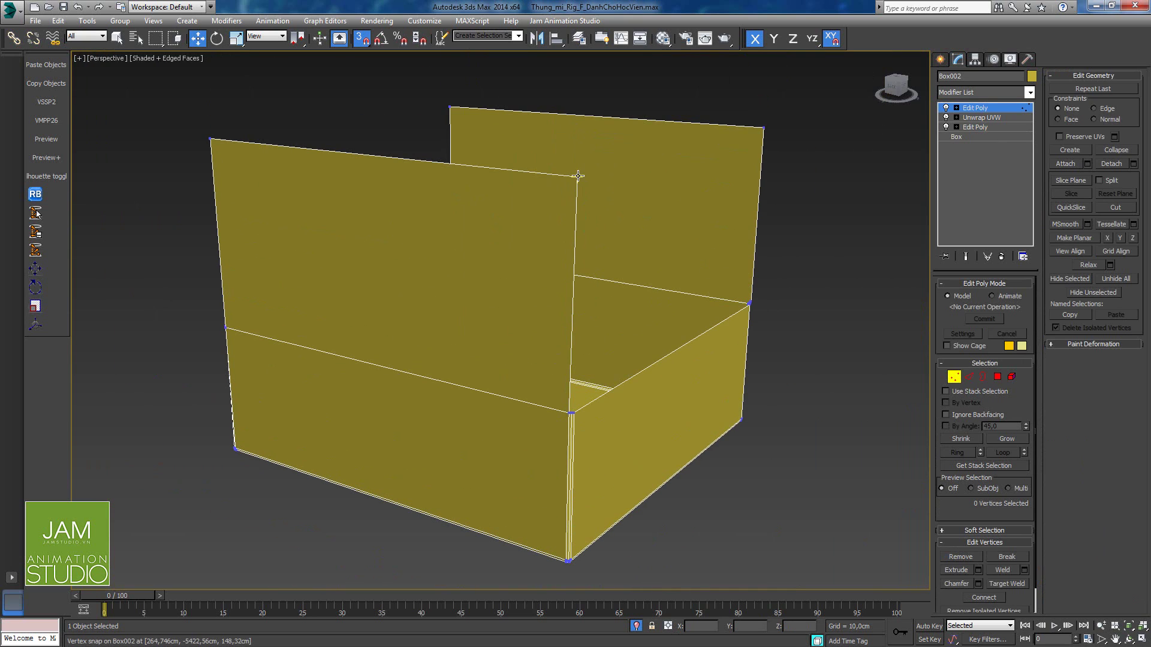
pyautogui.click(577, 175)
pyautogui.moveTo(542, 196); pyautogui.dragTo(569, 412)
# Step: Delete the four small cap polygons on the bevelled corner below the opposite tall side wall
pyautogui.keyDown('alt'); pyautogui.moveTo(756, 348); pyautogui.dragTo(593, 358, button='middle'); pyautogui.keyUp('alt')
pyautogui.moveTo(760, 389); pyautogui.dragTo(567, 195, button='middle')
pyautogui.scroll(5, 627, 459)
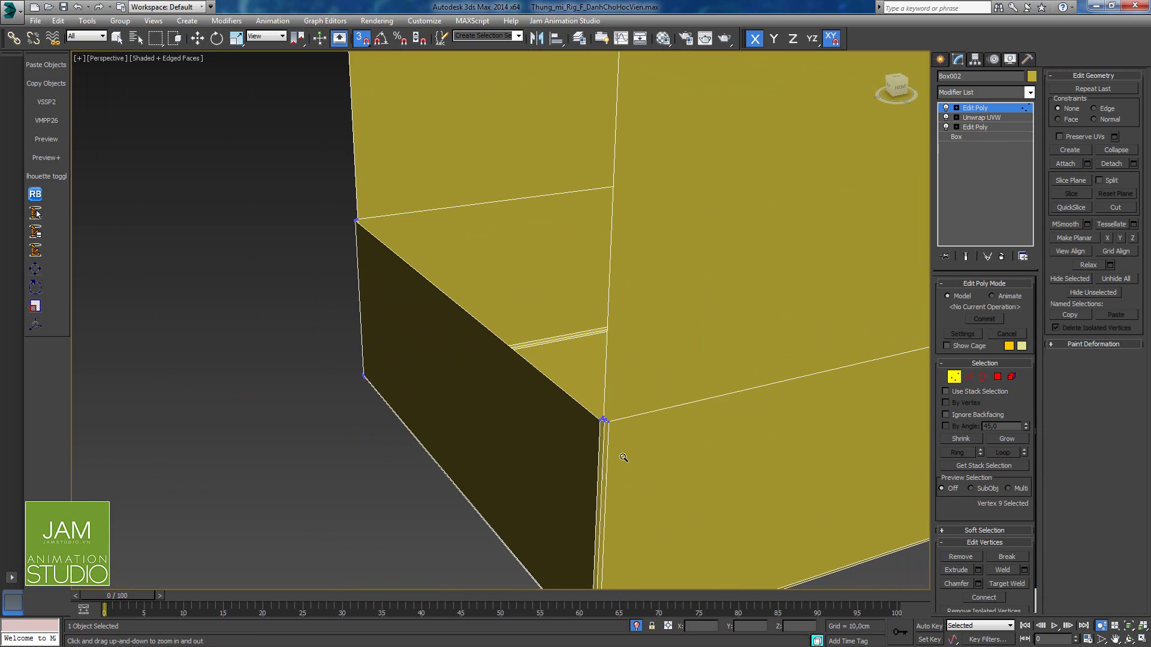
pyautogui.click(998, 376)
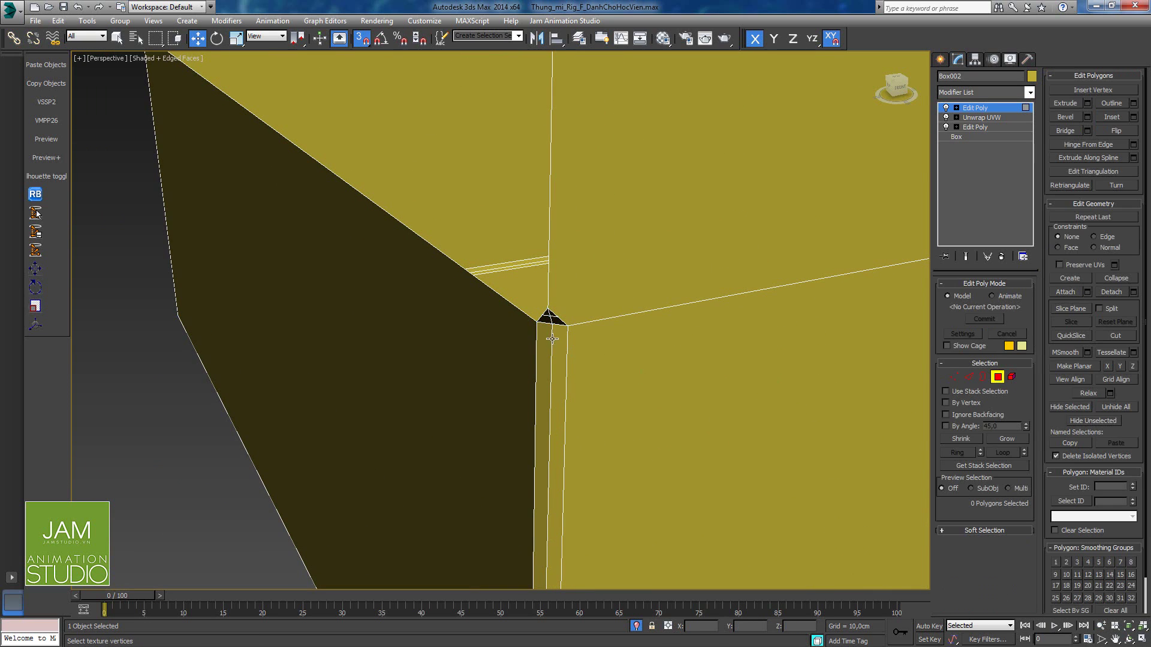
pyautogui.click(547, 317)
pyautogui.keyDown('ctrl'); pyautogui.click(547, 313); pyautogui.keyUp('ctrl')
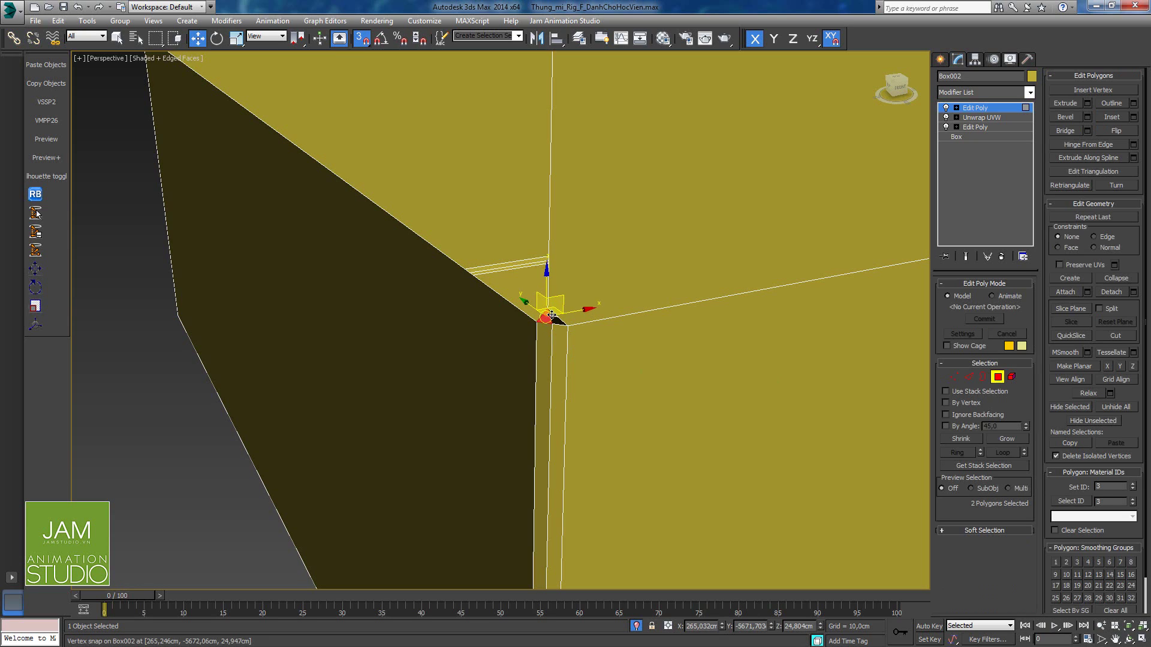
pyautogui.keyDown('ctrl'); pyautogui.click(552, 317); pyautogui.keyUp('ctrl')
pyautogui.keyDown('ctrl'); pyautogui.click(553, 321); pyautogui.keyUp('ctrl')
pyautogui.press('Delete')
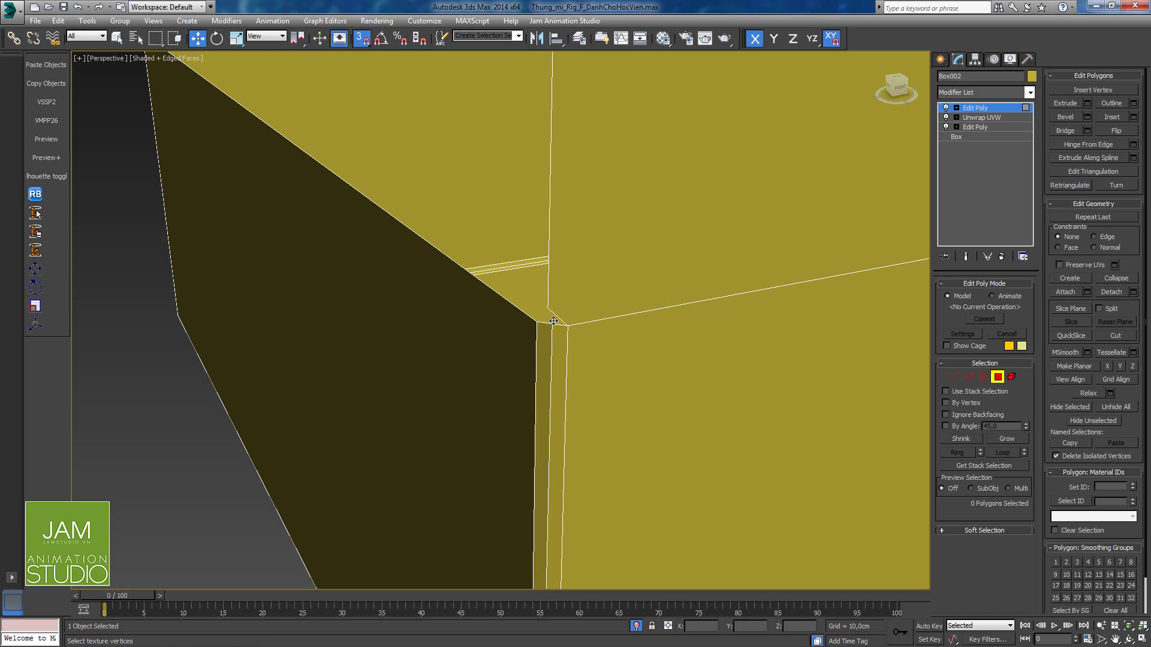
# Step: Remove the two stray vertices left on the opposite wall's corner edge
pyautogui.click(954, 376)
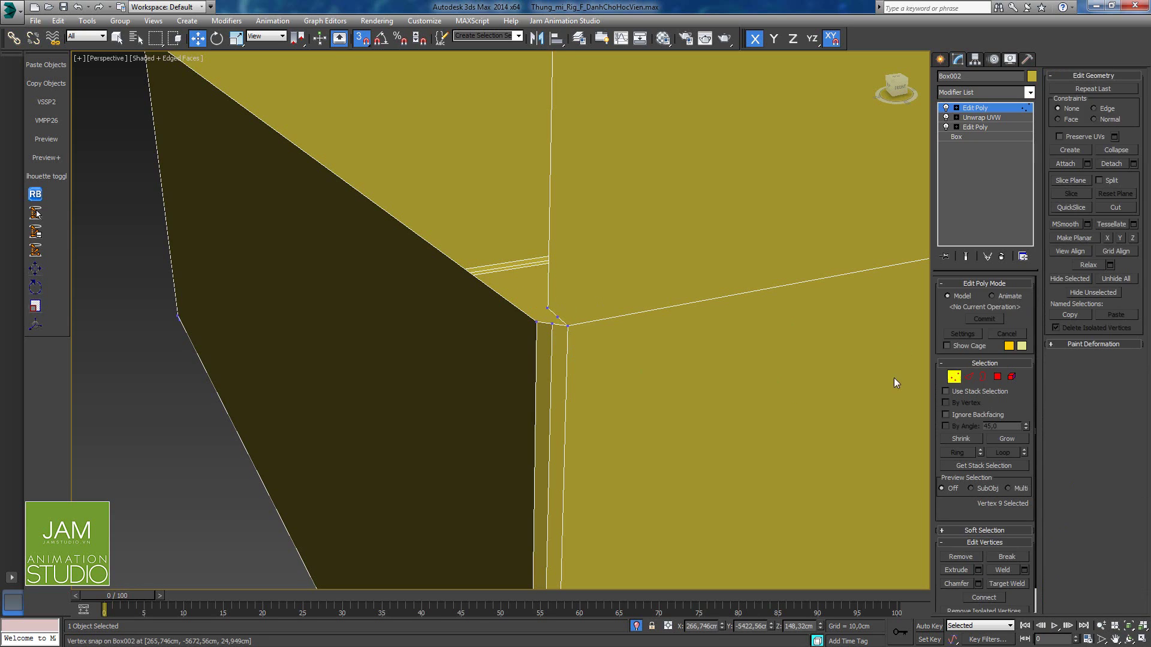
pyautogui.click(549, 309)
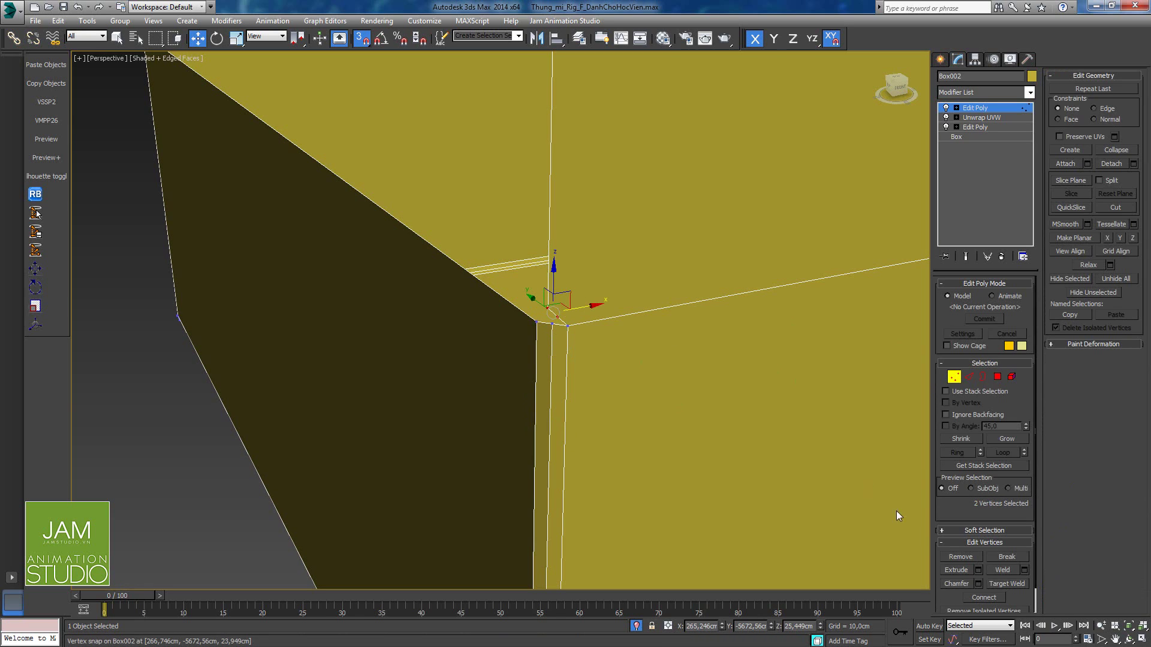
pyautogui.click(973, 557)
# Step: Snap the opposite side wall's upper corner vertex 2 cm along X in line with the outer rim corner vertex
pyautogui.scroll(-5, 686, 354)
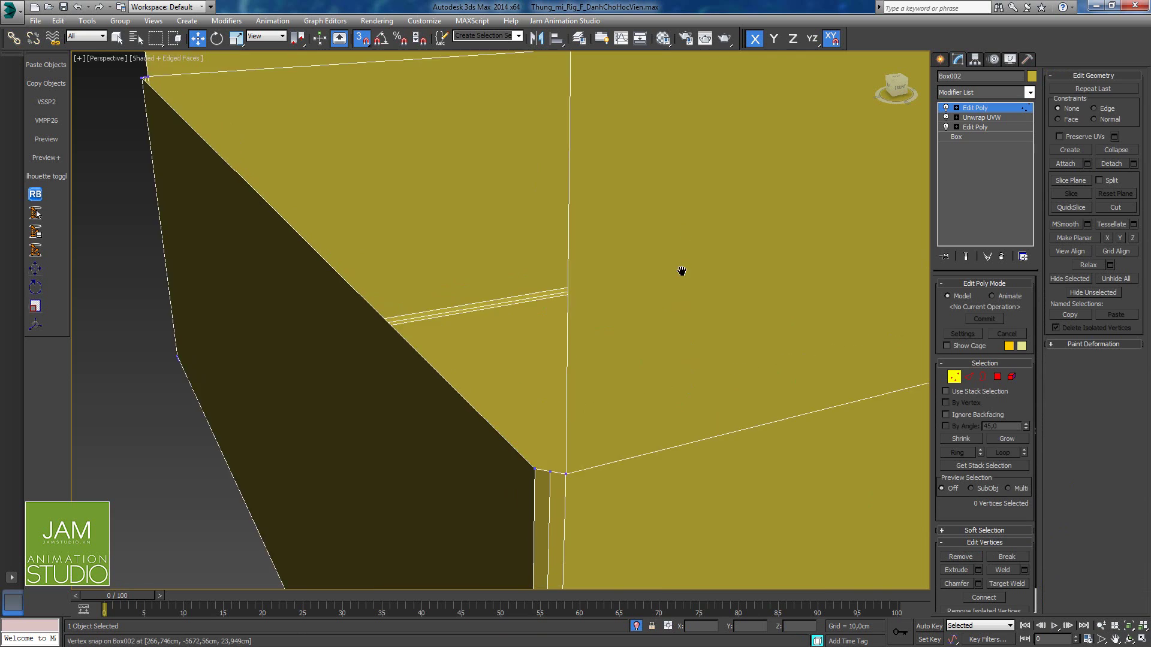
pyautogui.scroll(-4, 695, 209)
pyautogui.scroll(5, 672, 276)
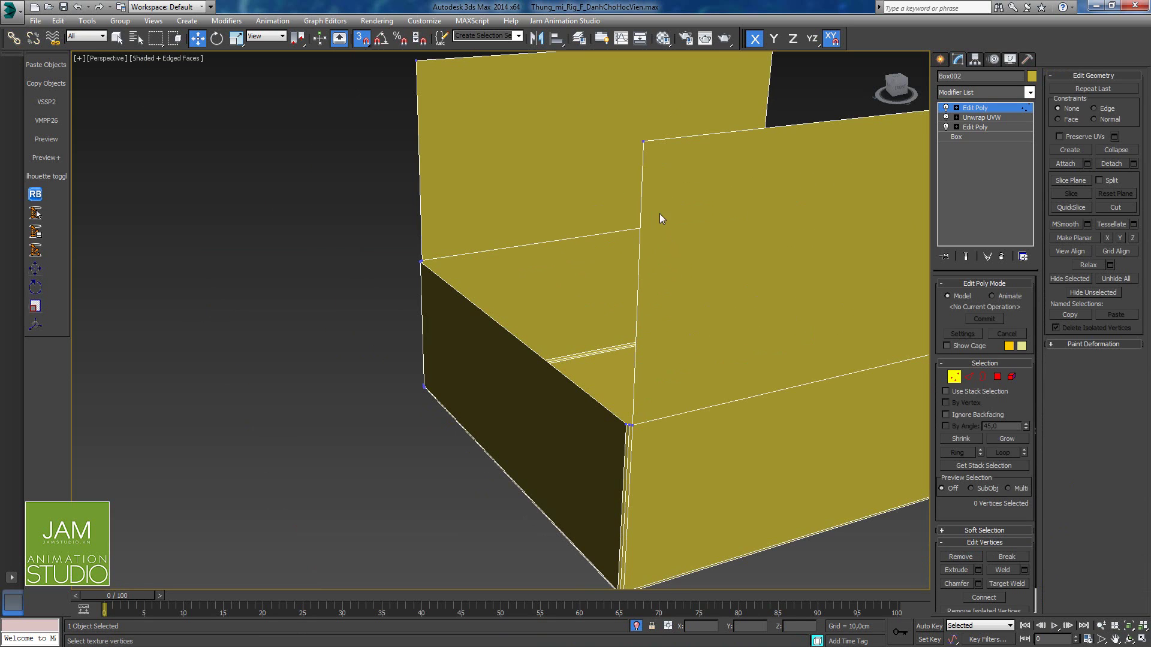
pyautogui.click(641, 140)
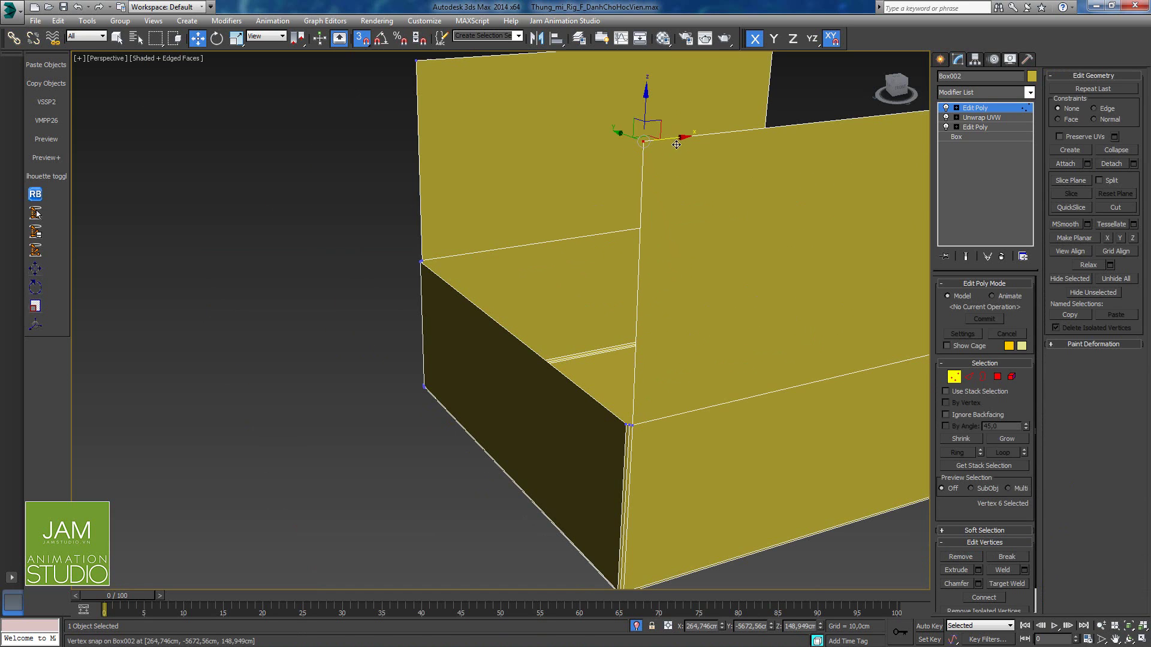
pyautogui.moveTo(676, 144); pyautogui.dragTo(633, 423)
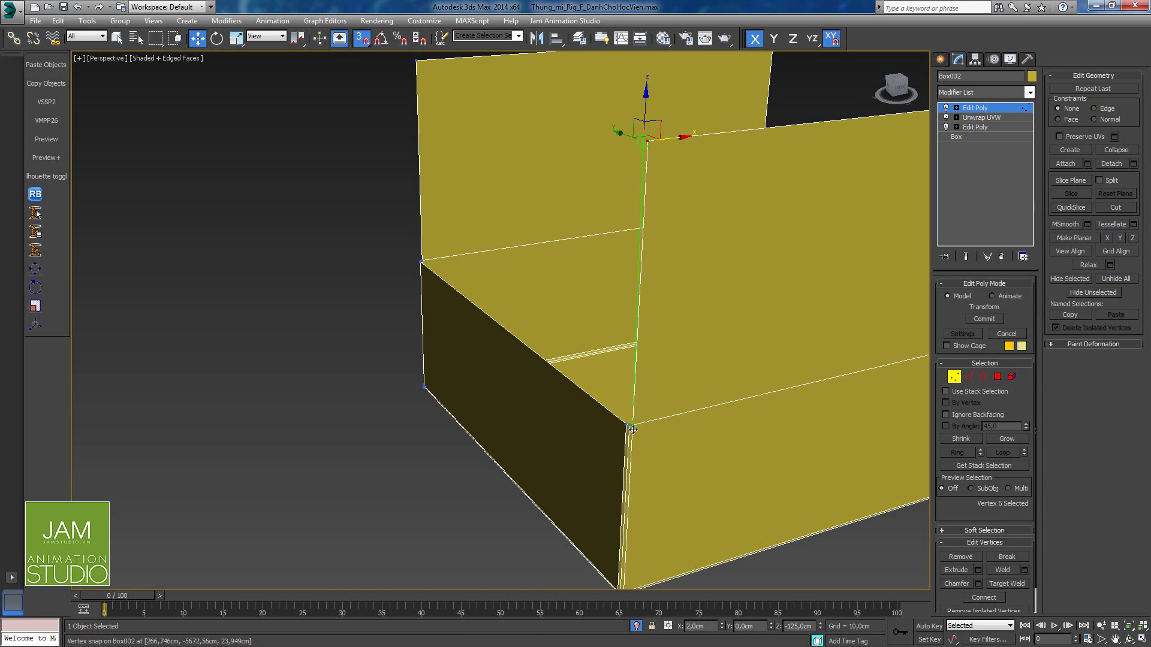
pyautogui.moveTo(633, 429); pyautogui.dragTo(633, 430)
# Step: Turn off vertex snapping
pyautogui.scroll(-3, 611, 377)
pyautogui.moveTo(717, 334); pyautogui.dragTo(732, 367, button='middle')
pyautogui.moveTo(516, 407); pyautogui.dragTo(665, 381, button='middle')
pyautogui.keyDown('alt'); pyautogui.moveTo(749, 384); pyautogui.dragTo(696, 383, button='middle'); pyautogui.keyUp('alt')
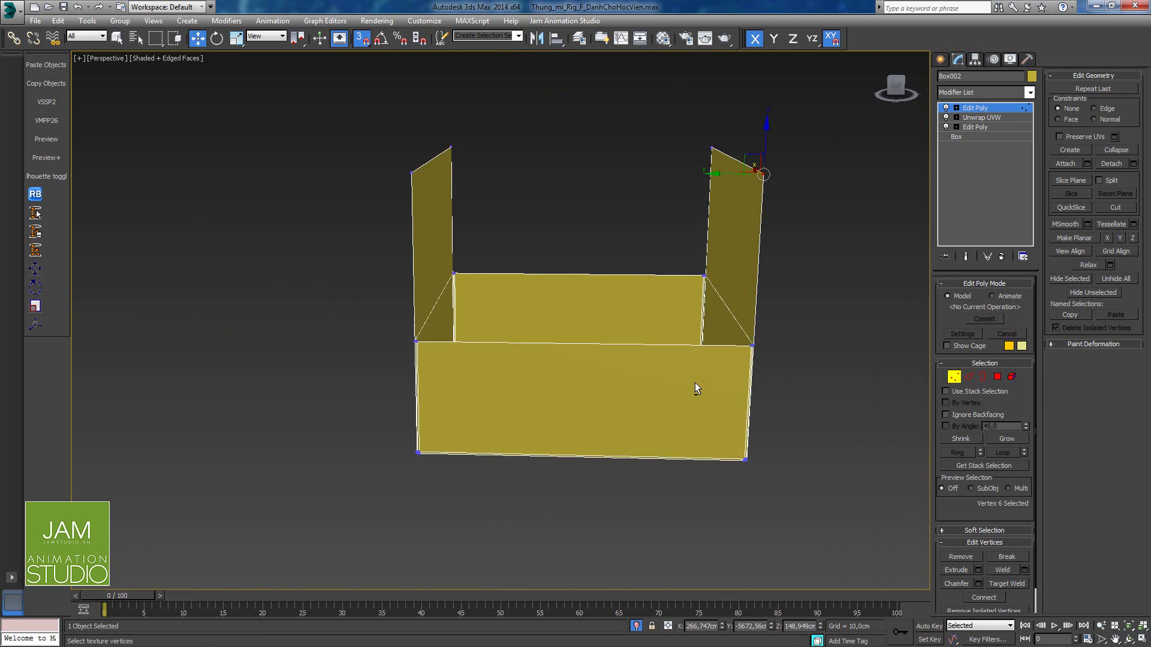
pyautogui.scroll(5, 695, 389)
pyautogui.scroll(-3, 822, 326)
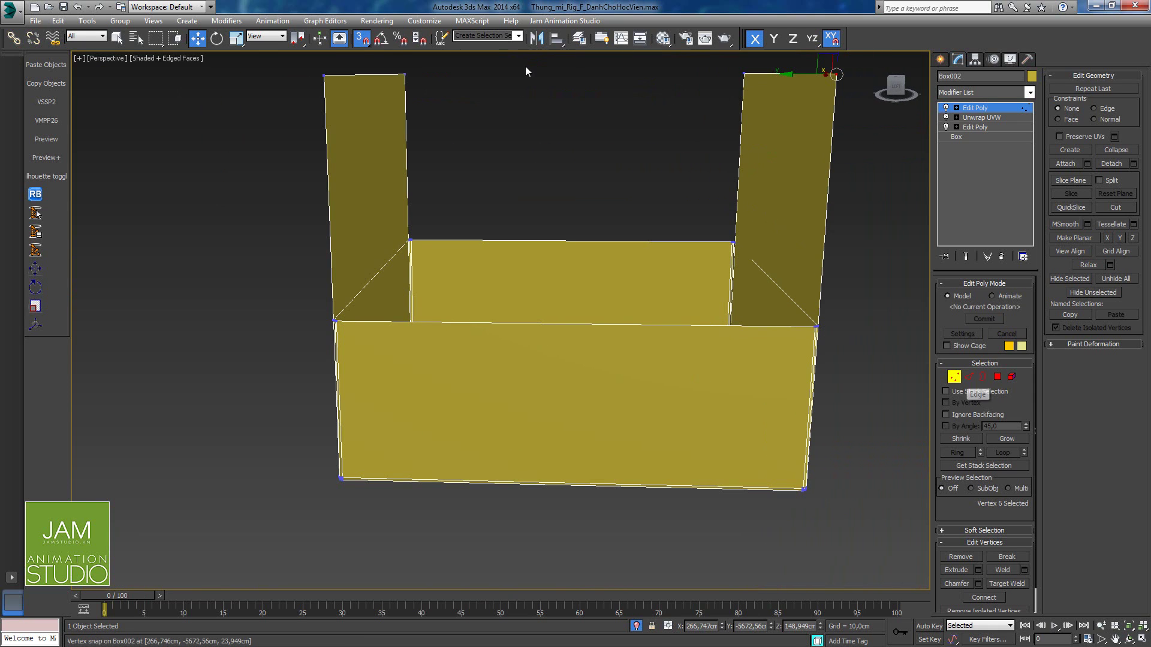
pyautogui.press('s')
# Step: Examine the near rim corner by selecting its vertices together and each of its three vertices individually
pyautogui.keyDown('alt'); pyautogui.moveTo(368, 330); pyautogui.dragTo(344, 332, button='middle'); pyautogui.keyUp('alt')
pyautogui.scroll(2, 343, 333)
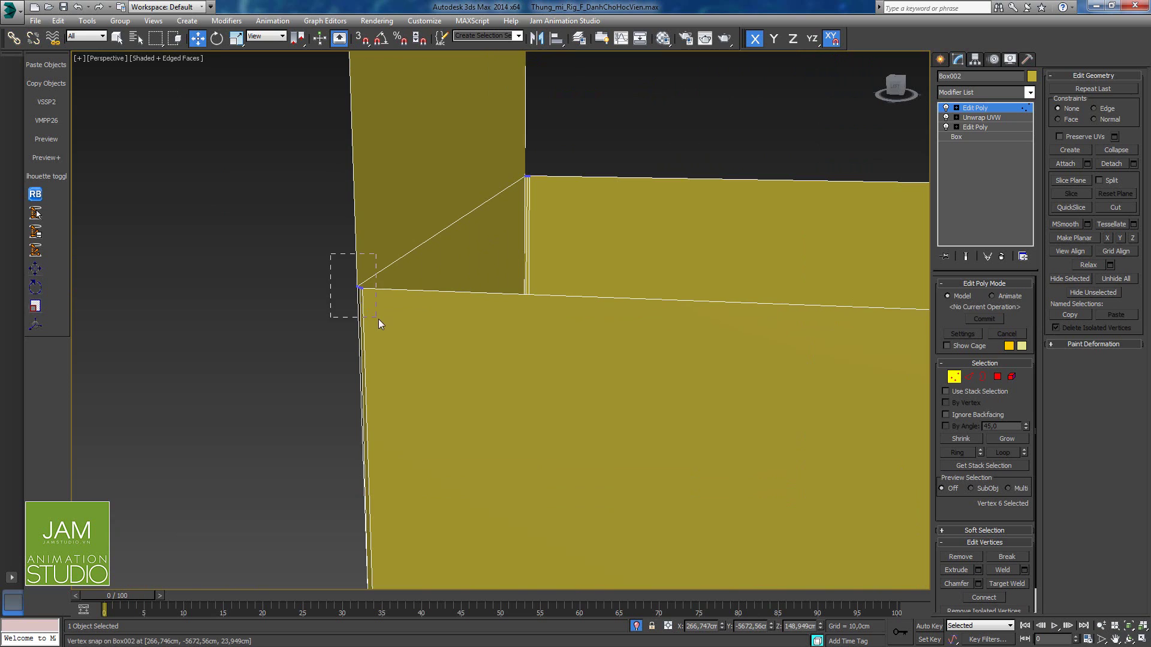
pyautogui.moveTo(378, 323); pyautogui.dragTo(378, 322)
pyautogui.scroll(5, 355, 277)
pyautogui.scroll(-5, 355, 278)
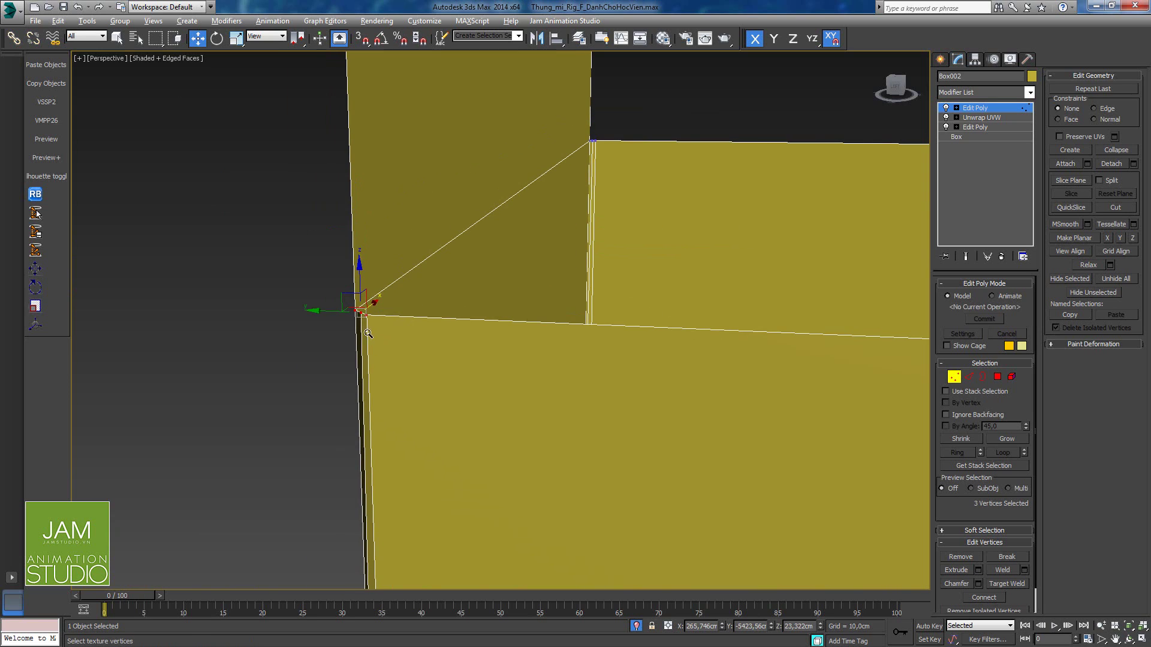
pyautogui.scroll(2, 368, 334)
pyautogui.click(286, 248)
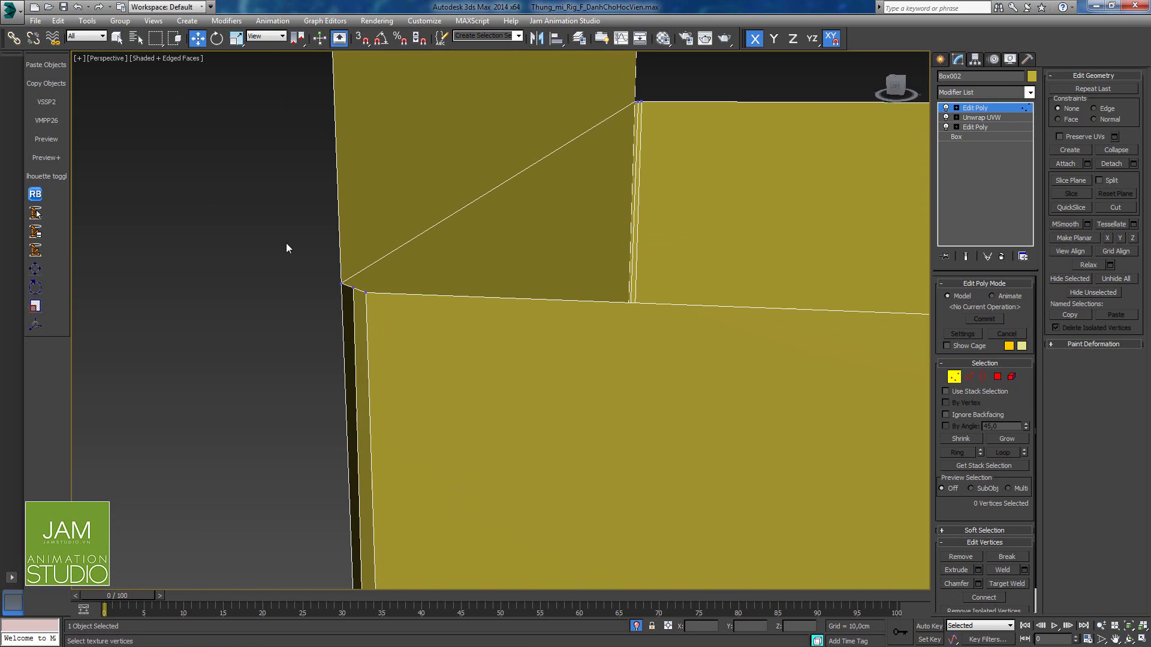
pyautogui.moveTo(344, 298); pyautogui.dragTo(349, 301)
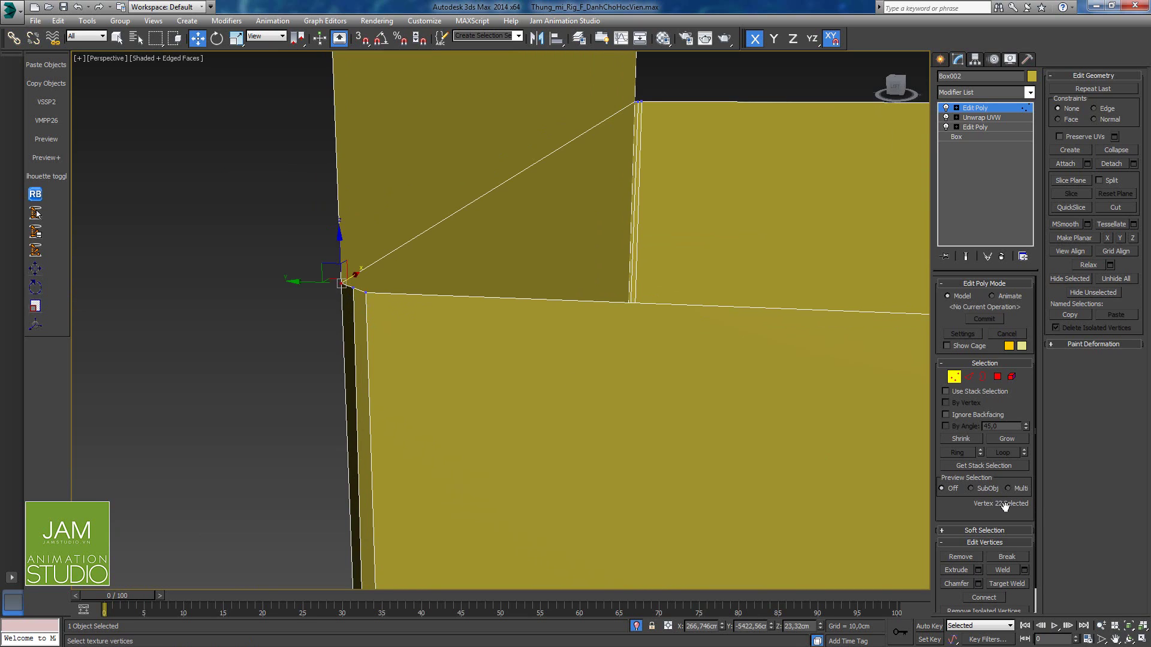
pyautogui.click(350, 301)
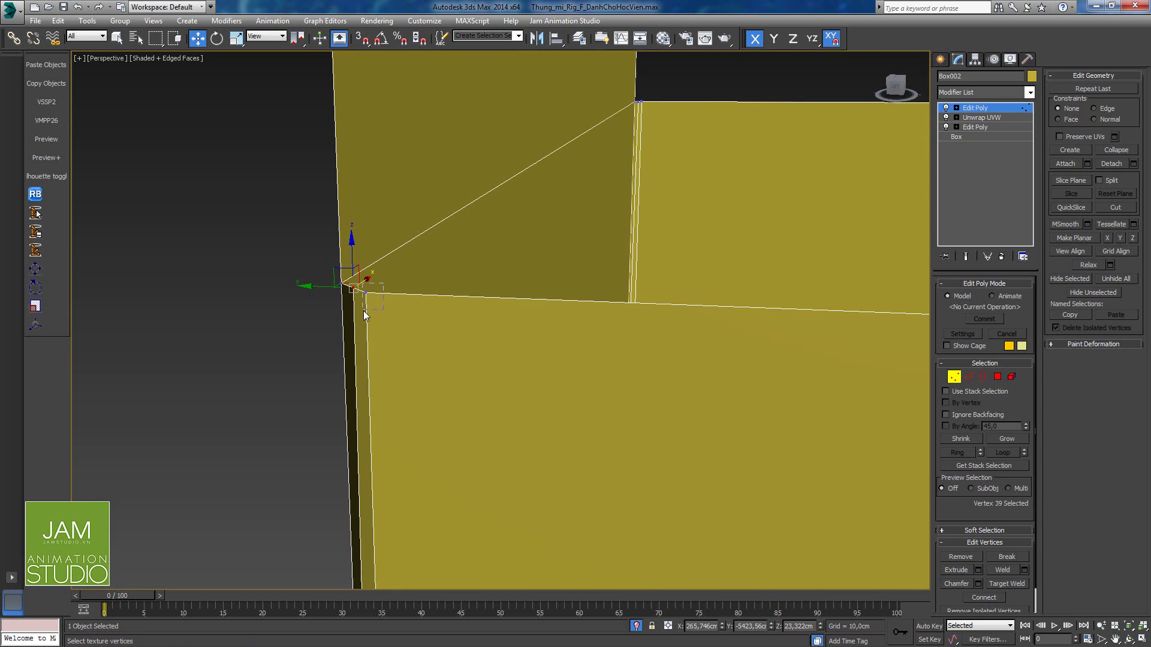
pyautogui.moveTo(364, 310); pyautogui.dragTo(363, 313)
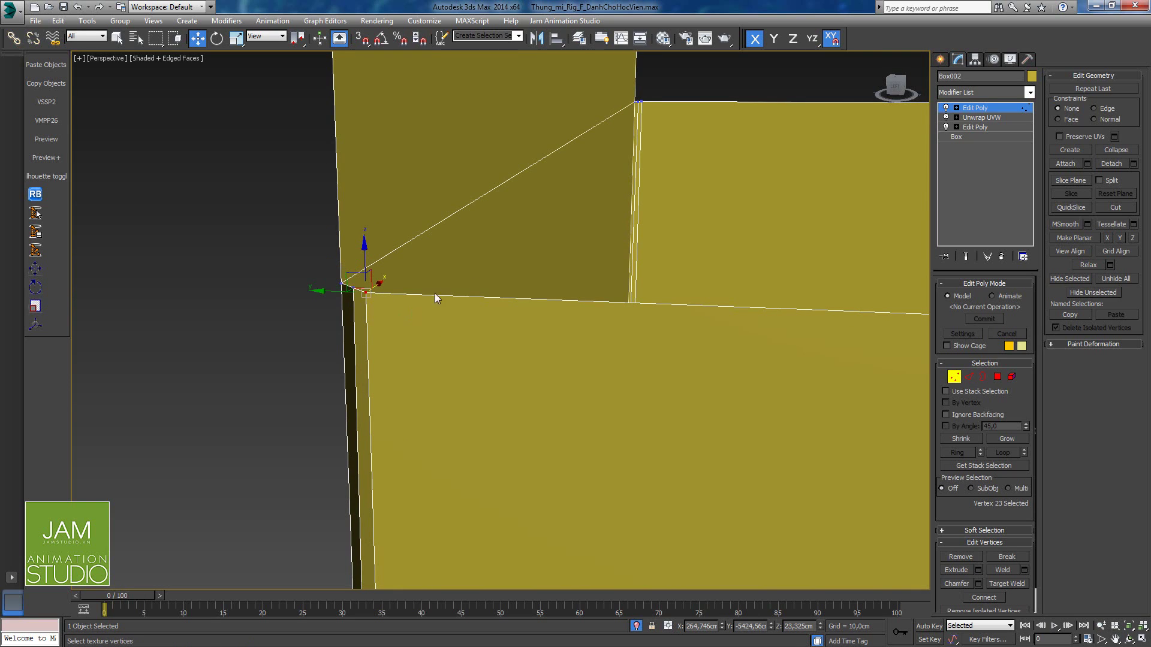
# Step: Select the vertex group at another rim corner and examine the box from all sides, ending with nothing selected
pyautogui.keyDown('alt'); pyautogui.moveTo(434, 293); pyautogui.dragTo(645, 155, button='middle'); pyautogui.keyUp('alt')
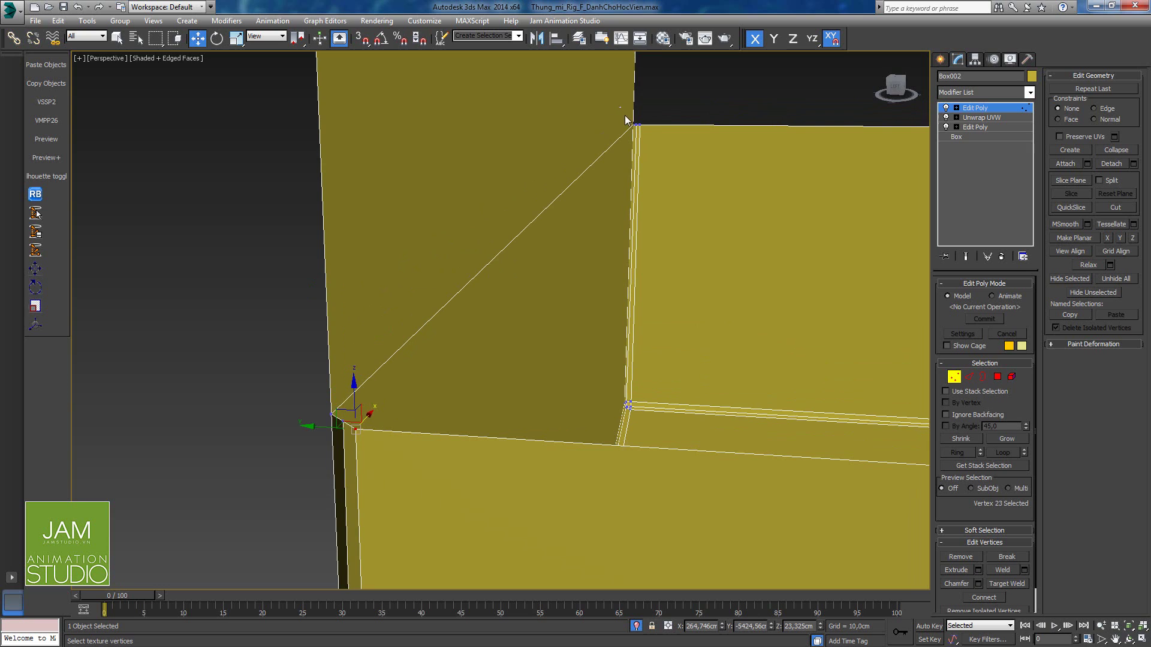
pyautogui.moveTo(624, 115); pyautogui.dragTo(653, 140)
pyautogui.press('z')
pyautogui.keyDown('alt'); pyautogui.moveTo(638, 211); pyautogui.dragTo(538, 308, button='middle'); pyautogui.keyUp('alt')
pyautogui.keyDown('alt'); pyautogui.moveTo(714, 349); pyautogui.dragTo(795, 460, button='middle'); pyautogui.keyUp('alt')
pyautogui.scroll(-10, 815, 330)
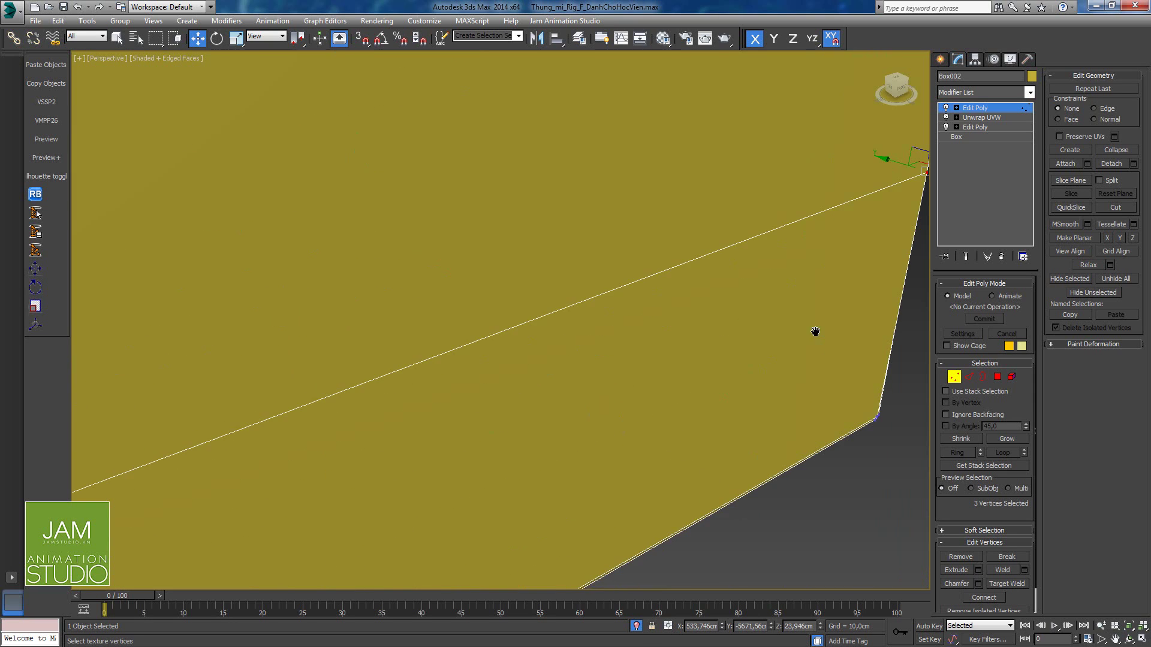
pyautogui.moveTo(672, 393); pyautogui.dragTo(672, 393)
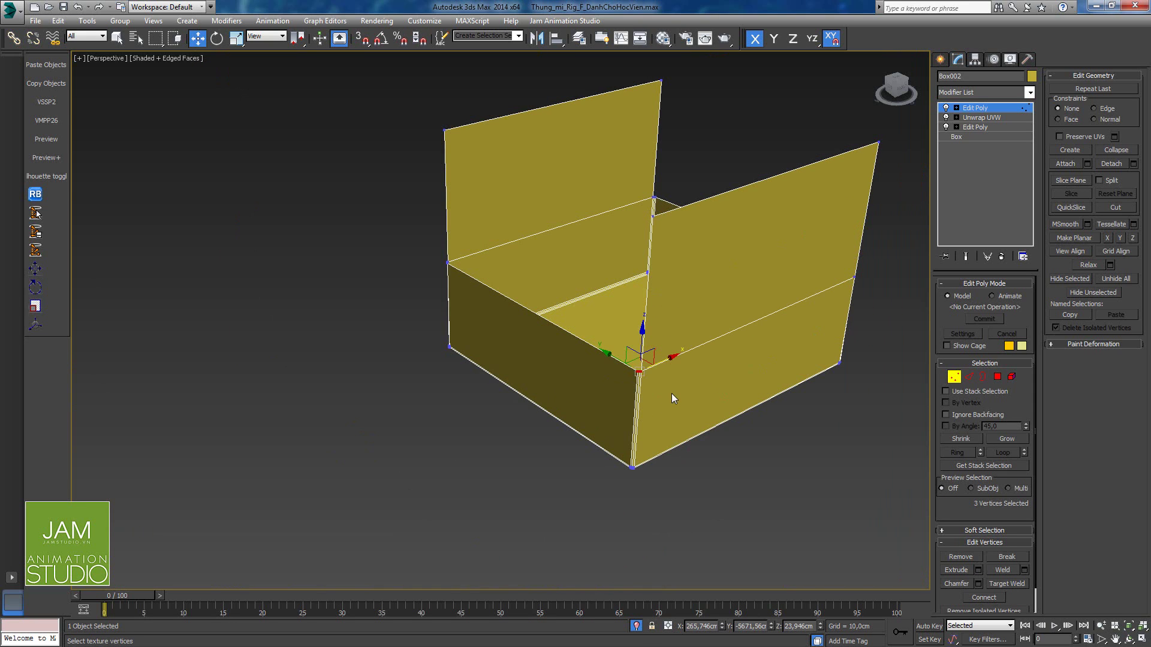
pyautogui.keyDown('alt'); pyautogui.moveTo(596, 369); pyautogui.dragTo(693, 426, button='middle'); pyautogui.keyUp('alt')
pyautogui.click(692, 427)
pyautogui.moveTo(437, 396); pyautogui.dragTo(485, 419, button='middle')
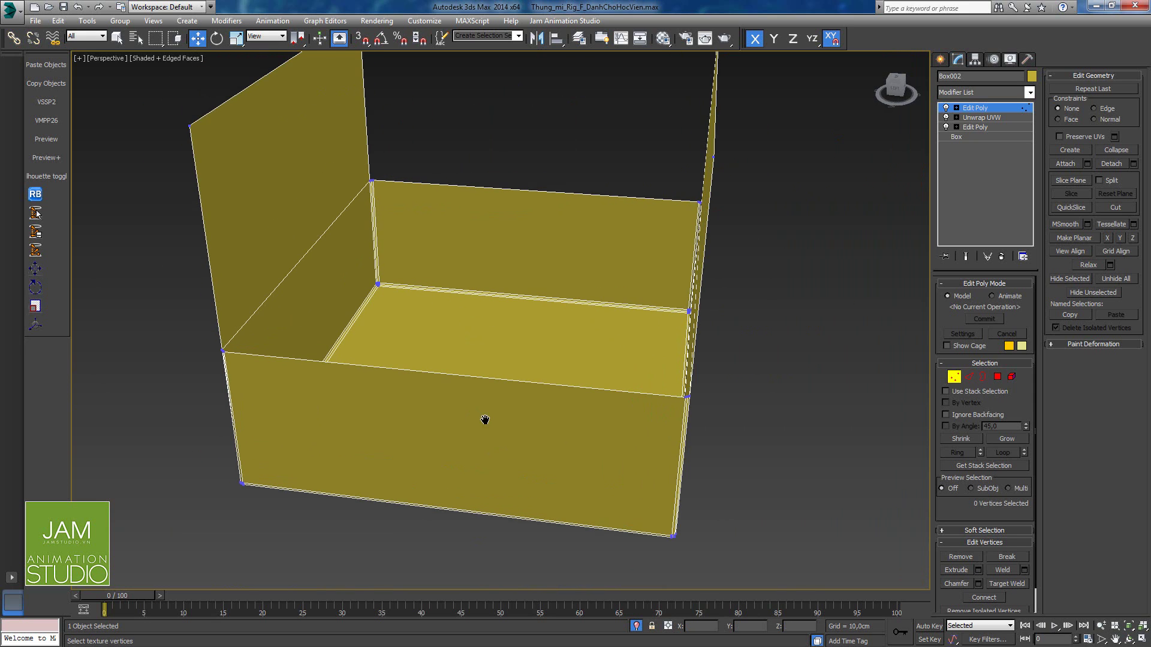
# Step: Select the two opposite rim edges on the low sides, between the tall side walls, in edge mode
pyautogui.keyDown('alt'); pyautogui.moveTo(576, 428); pyautogui.dragTo(838, 382, button='middle'); pyautogui.keyUp('alt')
pyautogui.scroll(3, 551, 411)
pyautogui.click(970, 377)
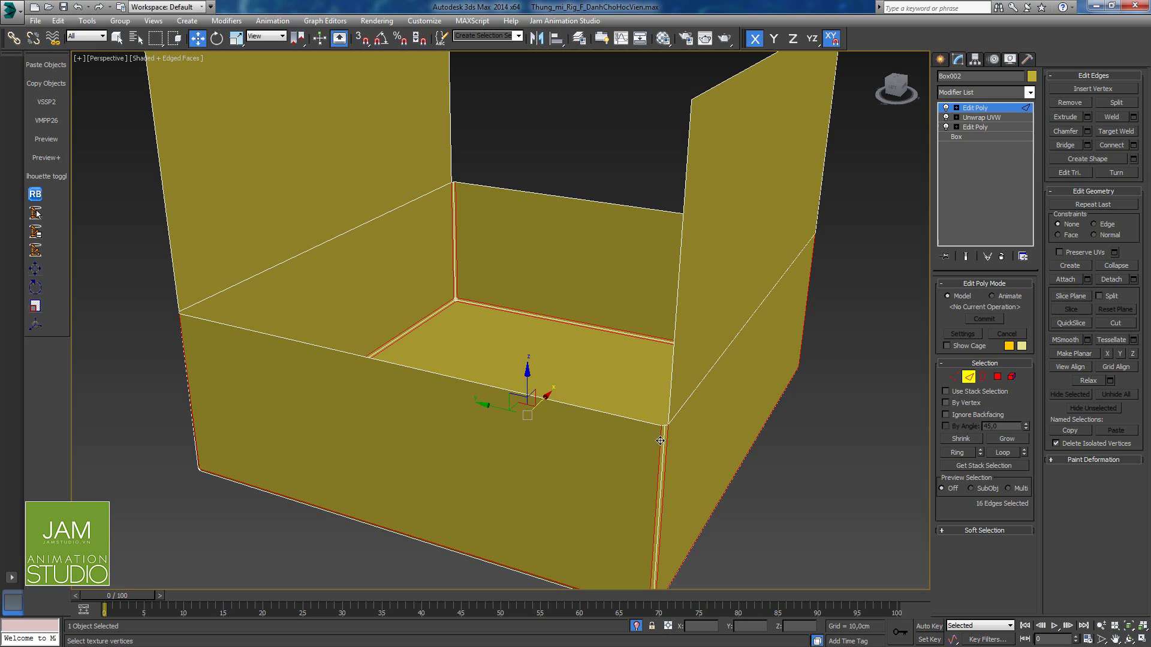
pyautogui.click(593, 410)
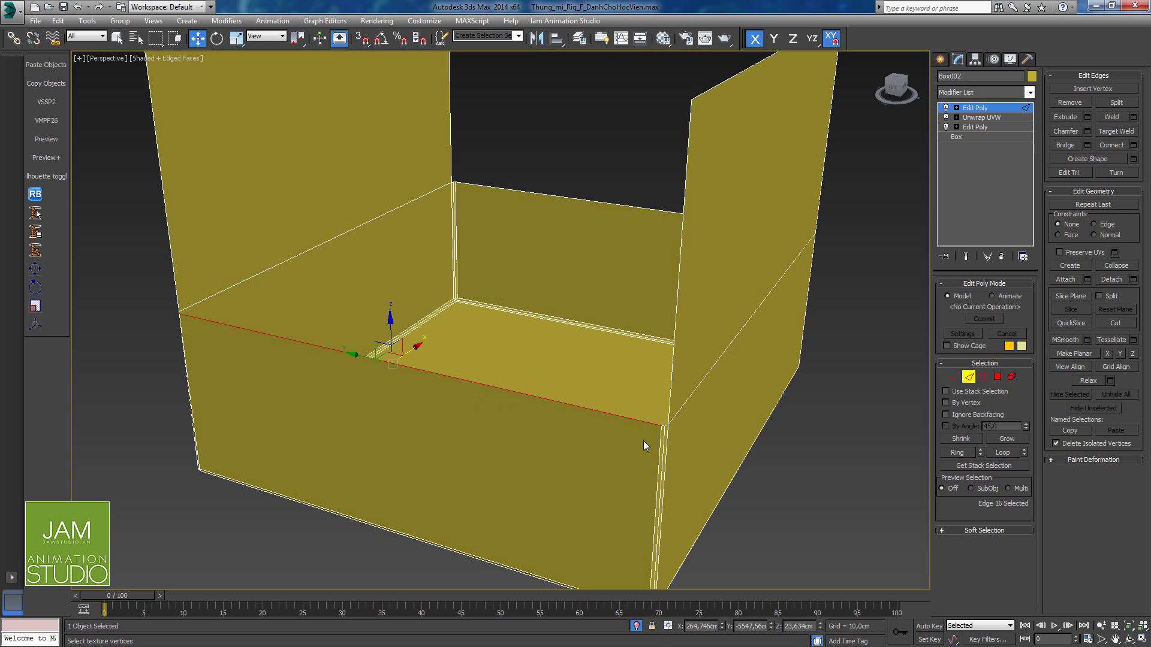
pyautogui.keyDown('ctrl'); pyautogui.click(592, 199); pyautogui.keyUp('ctrl')
pyautogui.scroll(-5, 580, 286)
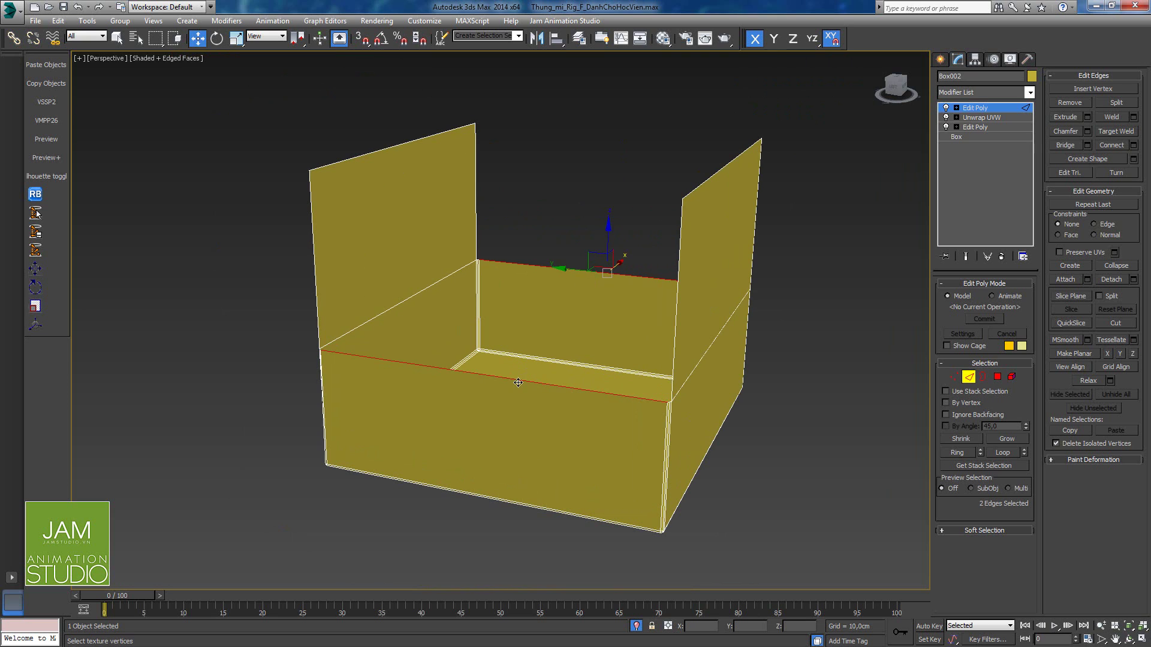
pyautogui.click(518, 382)
pyautogui.keyDown('ctrl'); pyautogui.click(574, 269); pyautogui.keyUp('ctrl')
pyautogui.keyDown('alt'); pyautogui.moveTo(557, 313); pyautogui.dragTo(665, 341, button='middle'); pyautogui.keyUp('alt')
pyautogui.scroll(3, 563, 339)
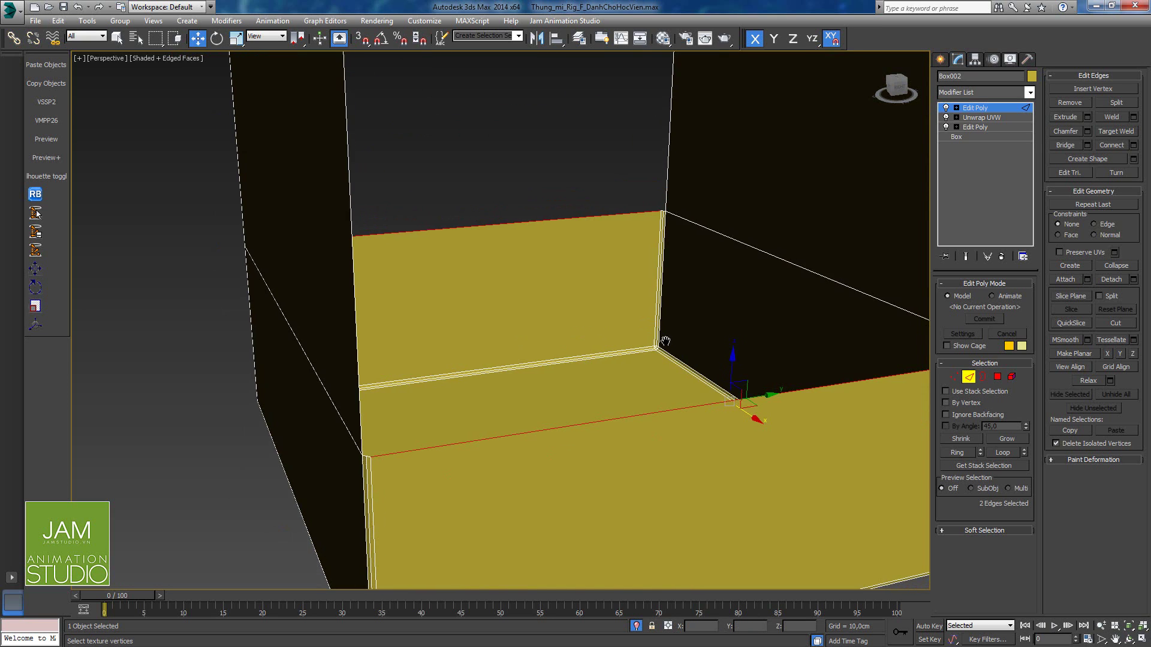
pyautogui.scroll(-5, 666, 340)
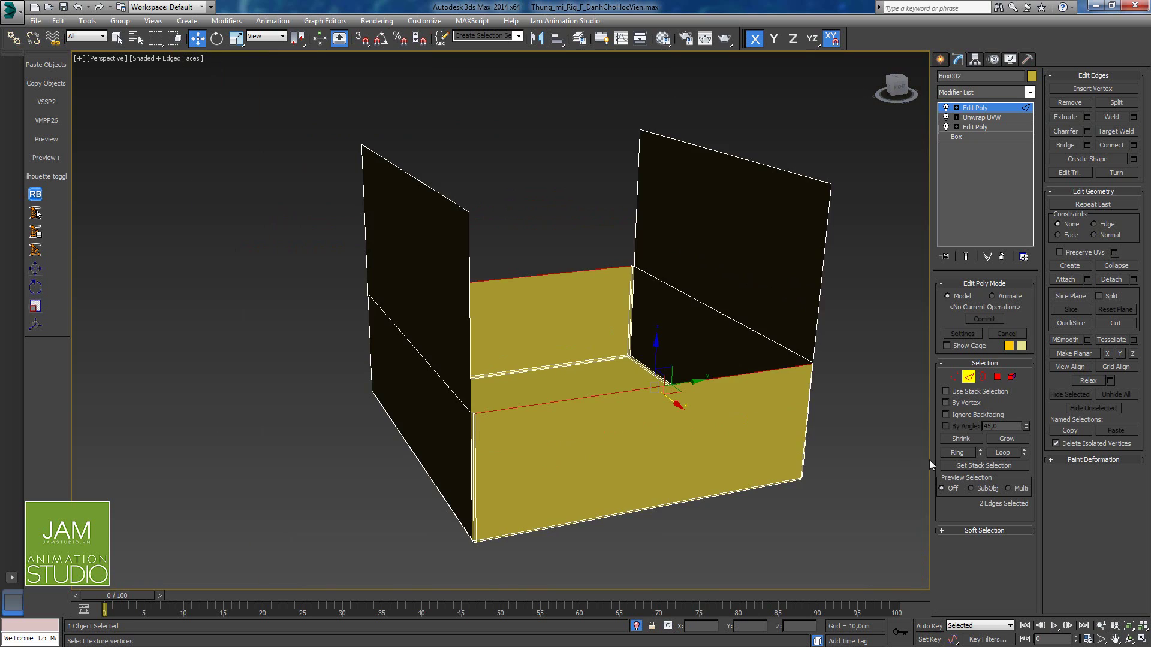
# Step: Try to extrude the two selected rim edges freehand, and undo the extrusion
pyautogui.click(1067, 117)
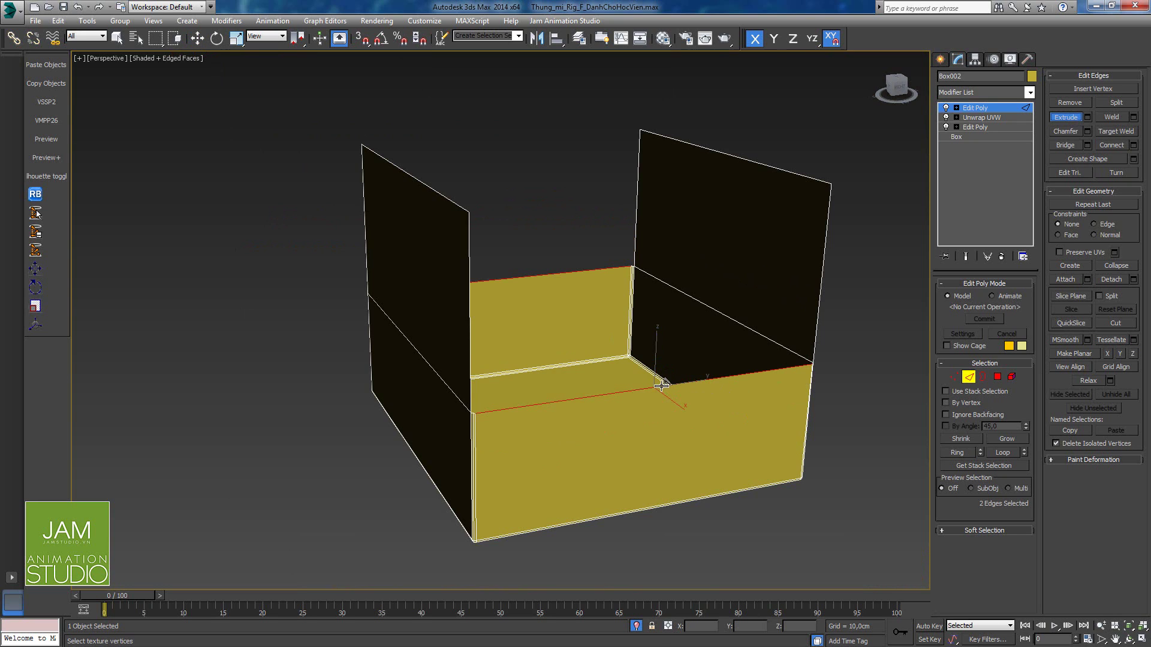
pyautogui.moveTo(658, 363); pyautogui.dragTo(707, 2)
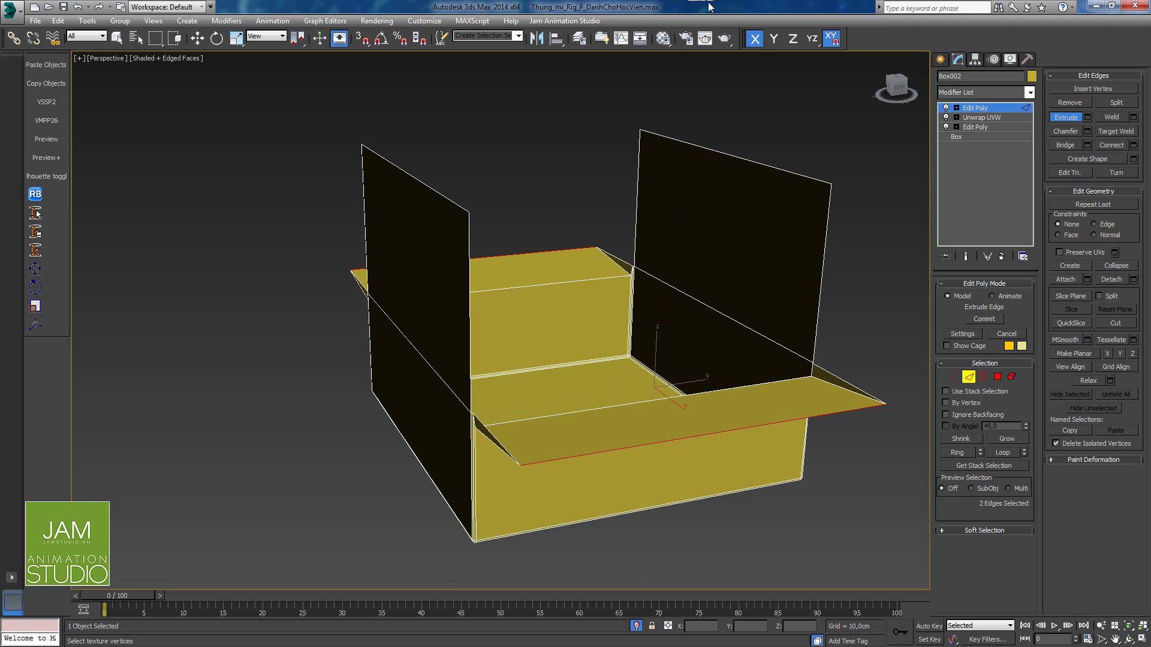
pyautogui.hotkey('ctrl', 'z')
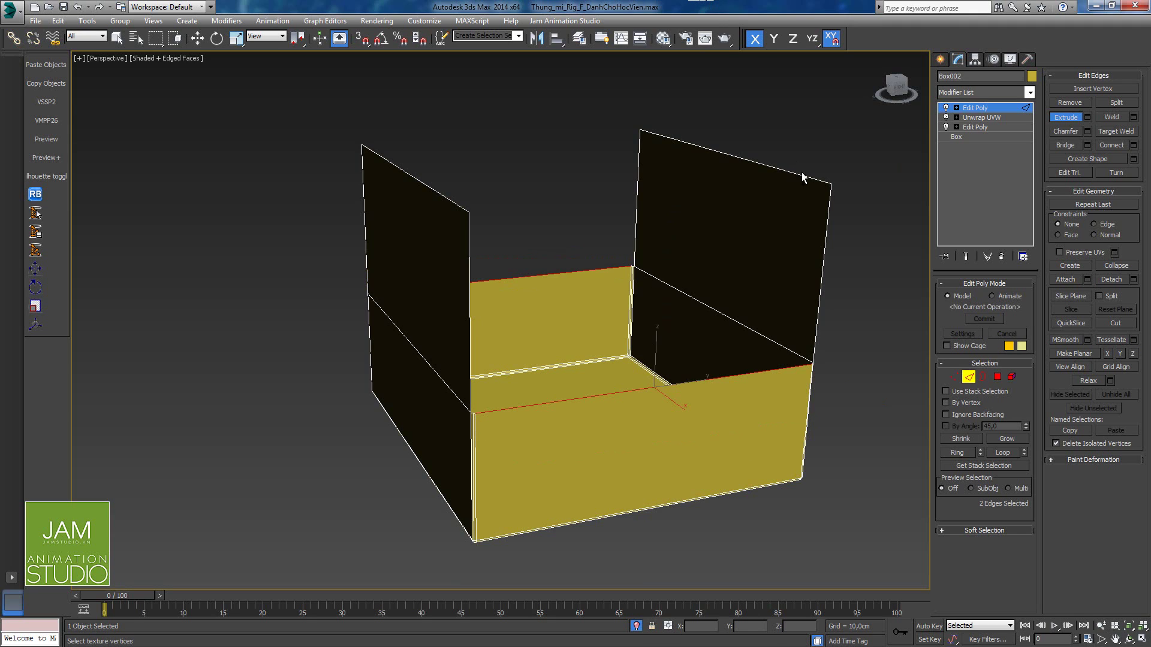
# Step: Extrude the two selected rim edges with 0.0 cm height and width, and raise the new edges vertically to form flaps on the low sides
pyautogui.click(1088, 118)
pyautogui.click(1076, 119)
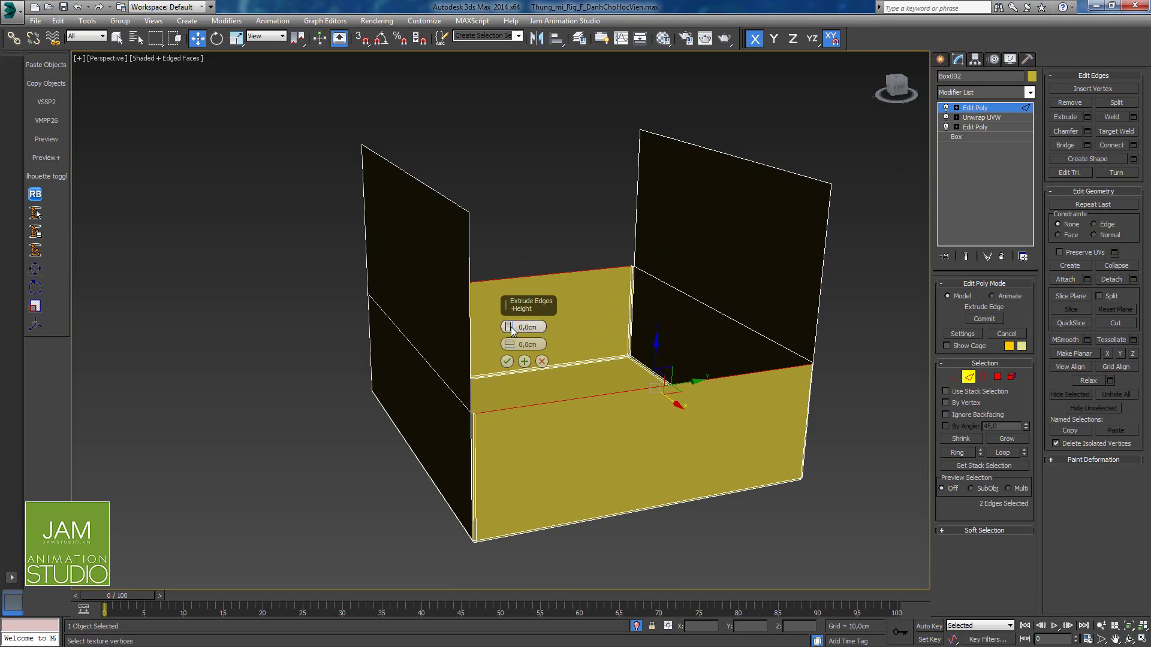
pyautogui.click(507, 362)
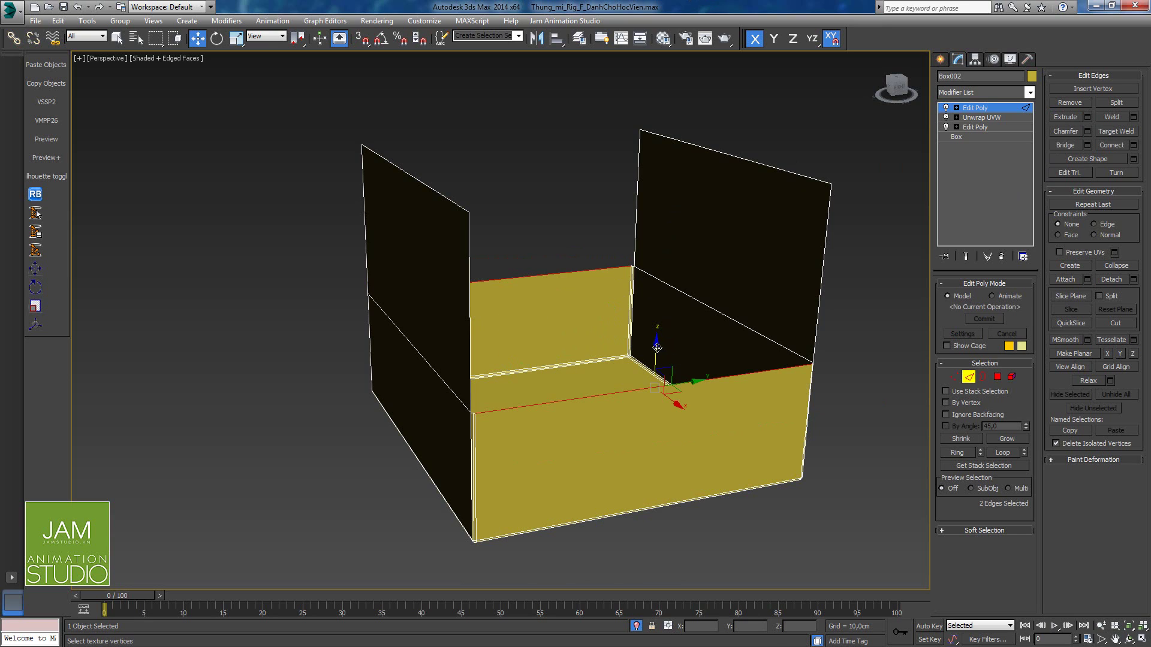
pyautogui.moveTo(656, 350); pyautogui.dragTo(651, 248)
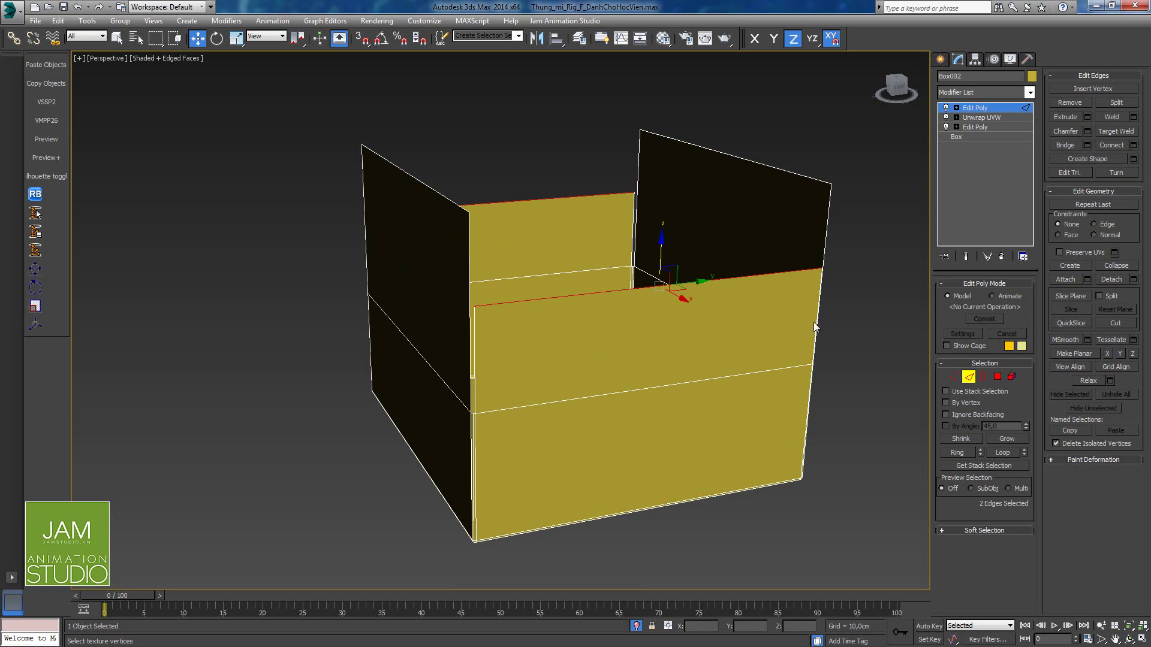
# Step: Weld the overlapping vertices at the near rim corner, working in vertex mode with the box in wireframe
pyautogui.scroll(10, 591, 407)
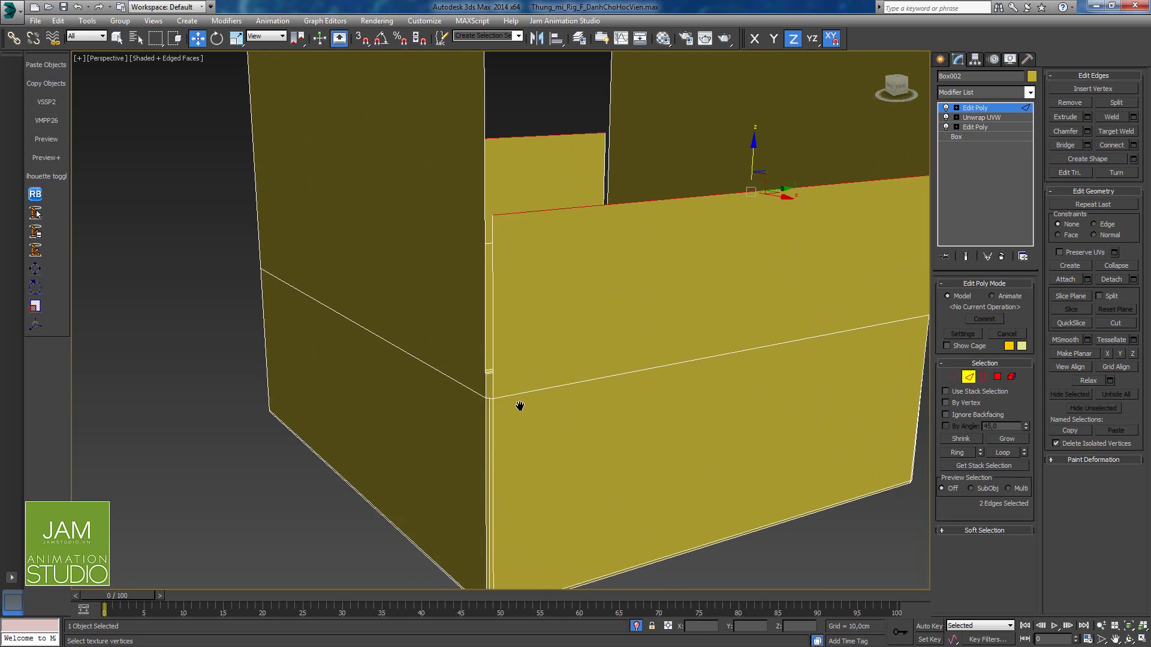
pyautogui.press('1')
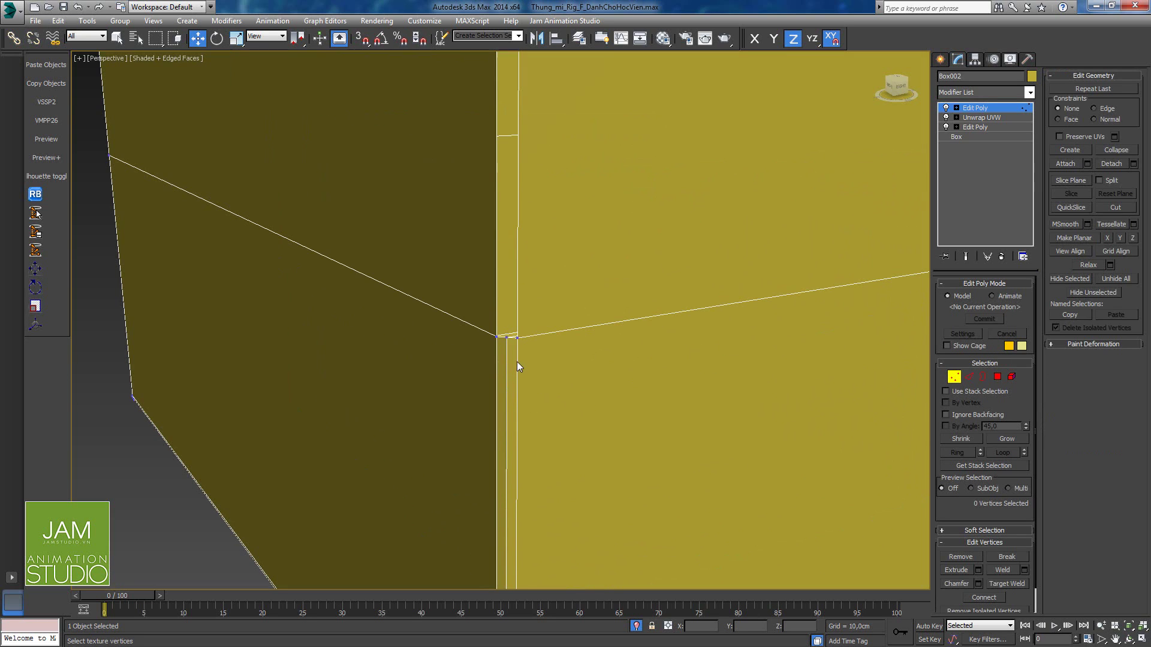
pyautogui.moveTo(532, 364); pyautogui.dragTo(534, 366)
pyautogui.press('F3')
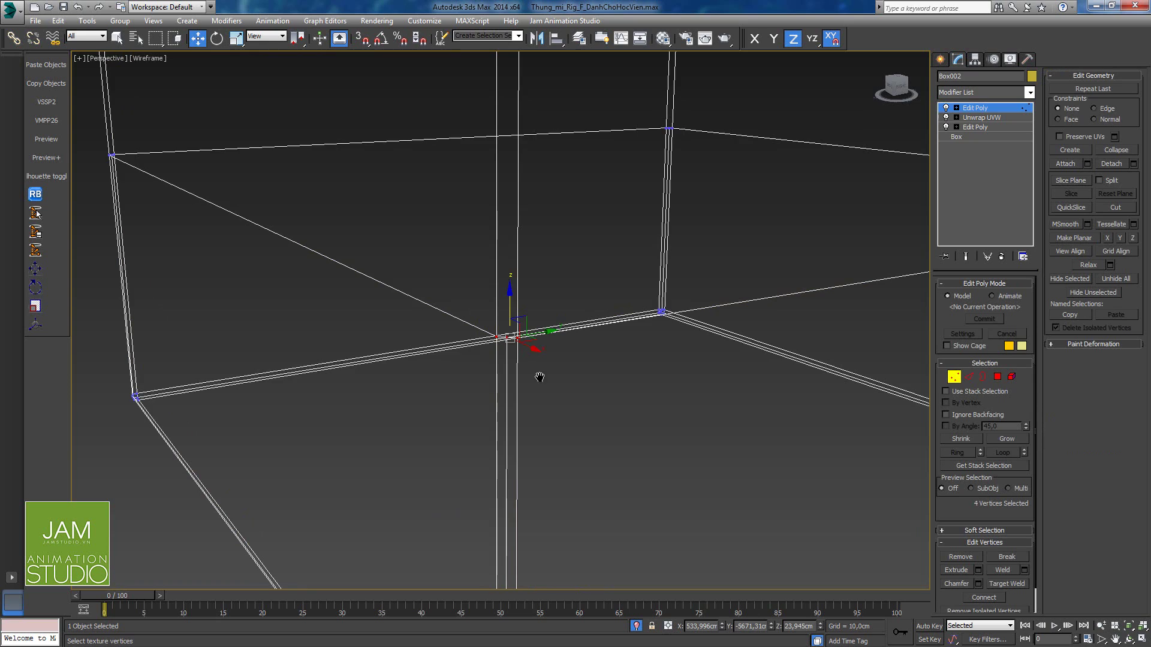
pyautogui.moveTo(540, 376); pyautogui.dragTo(542, 384, button='middle')
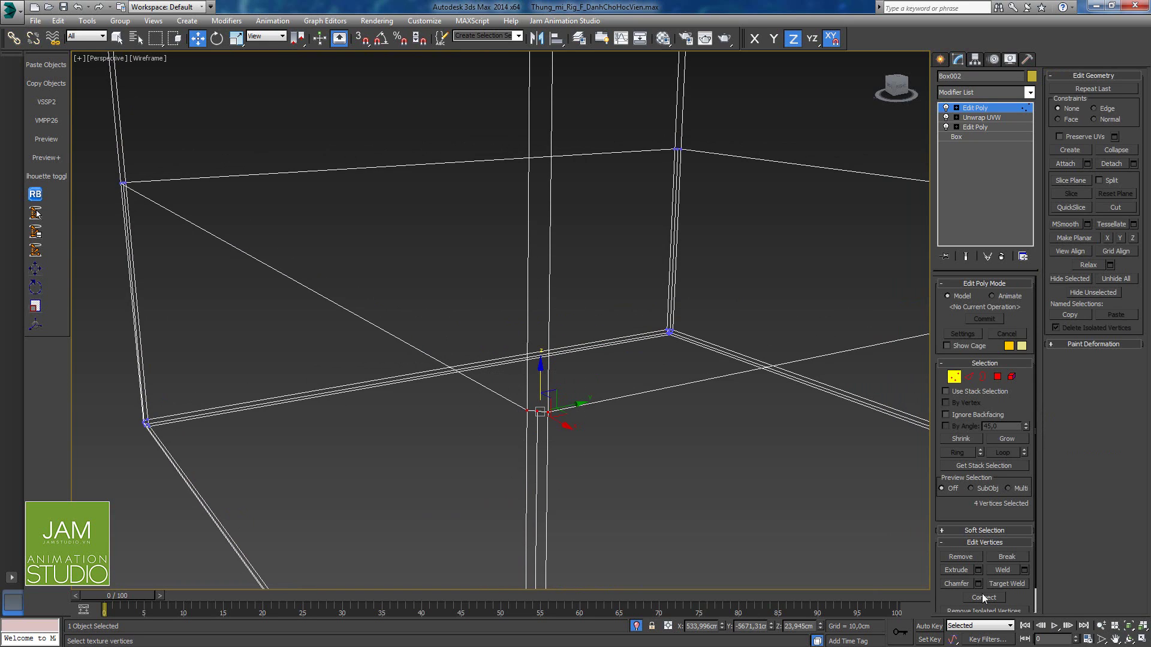
pyautogui.click(1004, 571)
# Step: Weld the overlapping vertices at the three remaining rim corners
pyautogui.moveTo(160, 207); pyautogui.dragTo(150, 200)
pyautogui.click(1000, 571)
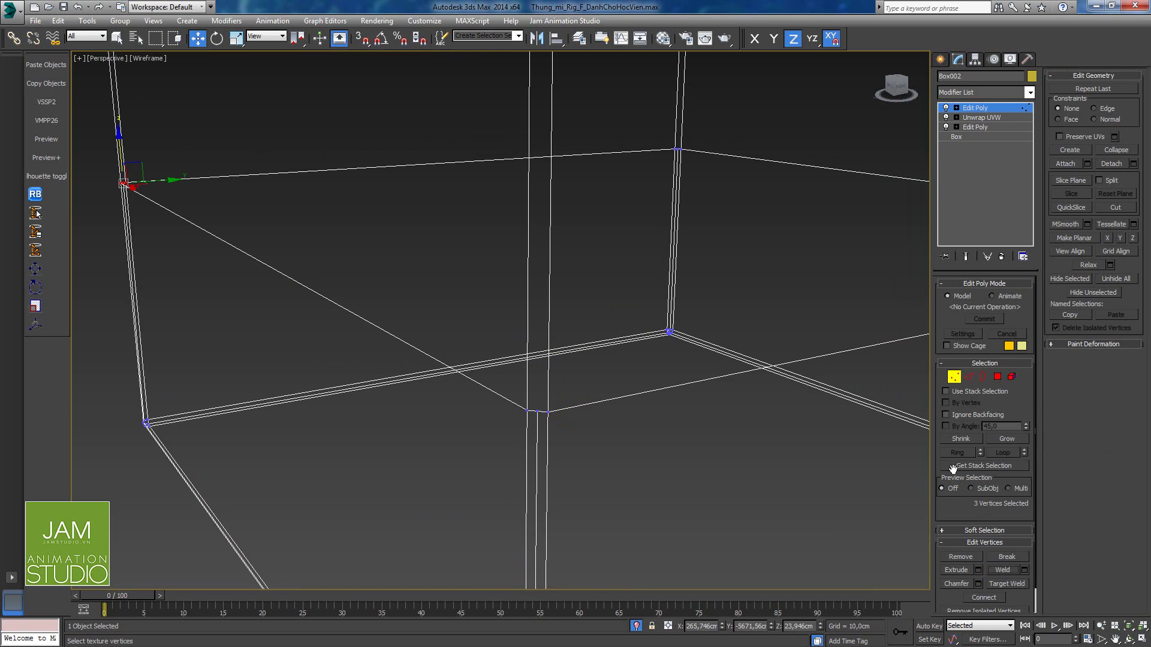
pyautogui.moveTo(636, 123); pyautogui.dragTo(705, 174)
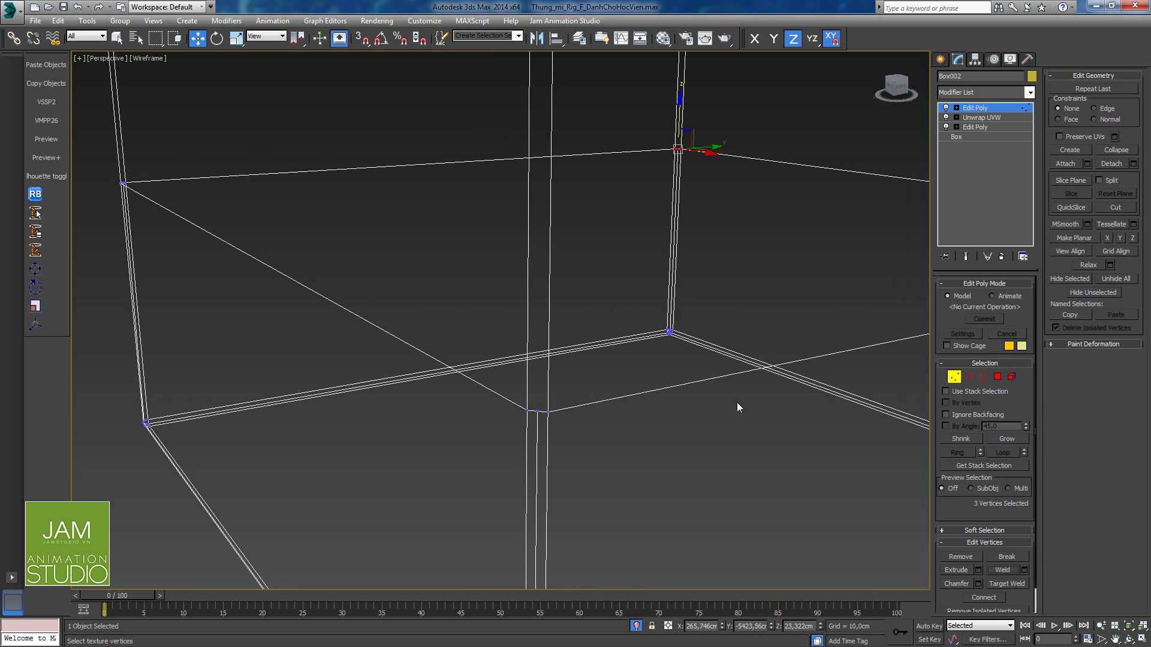
pyautogui.moveTo(737, 407); pyautogui.dragTo(552, 341, button='middle')
pyautogui.moveTo(659, 218); pyautogui.dragTo(786, 308)
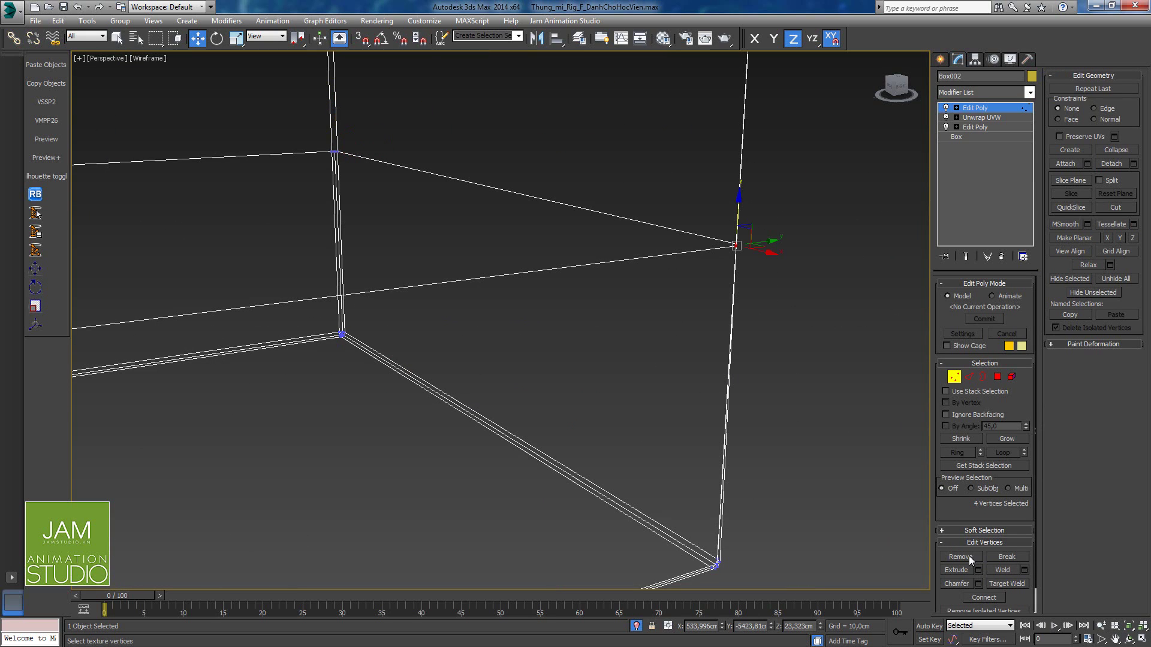
pyautogui.click(676, 359)
# Step: Leave vertex editing in shaded view and set the box's shaded display to Material Color
pyautogui.press('z')
pyautogui.scroll(4, 545, 353)
pyautogui.press('F3')
pyautogui.moveTo(745, 383)
pyautogui.keyDown('alt'); pyautogui.mouseDown(button='middle')
pyautogui.moveTo(664, 388)
pyautogui.moveTo(671, 413)
pyautogui.mouseUp(button='middle'); pyautogui.keyUp('alt')
pyautogui.scroll(3, 664, 387)
pyautogui.click(953, 377)
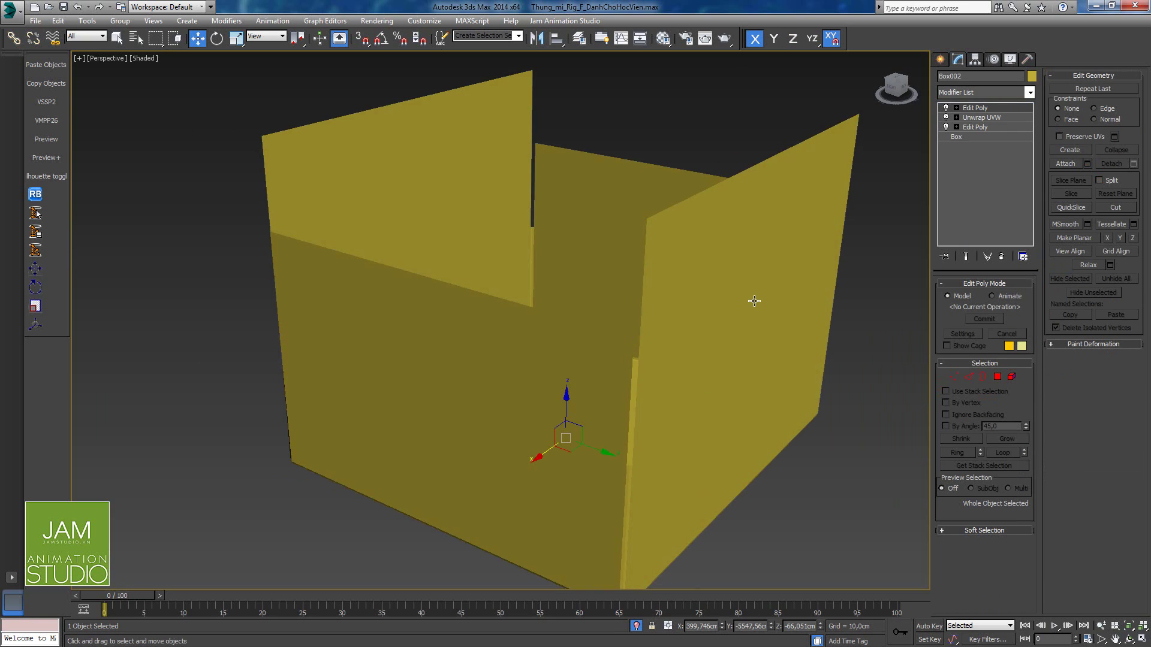
pyautogui.press('F3')
pyautogui.press('F3')
pyautogui.click(1010, 59)
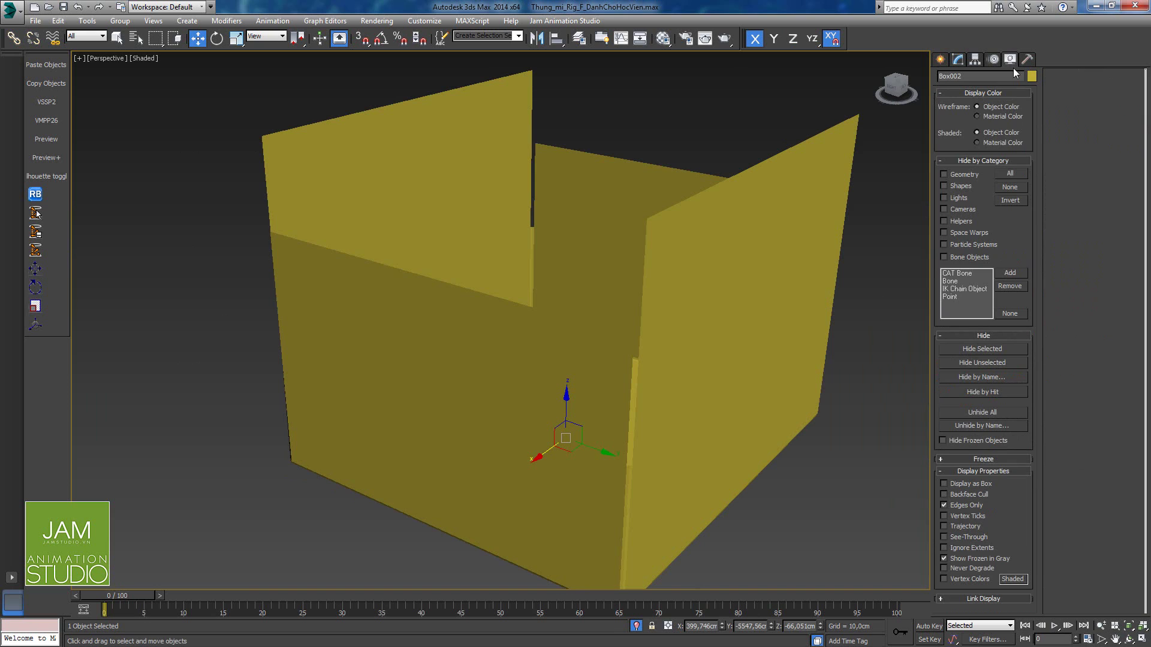
pyautogui.click(998, 142)
pyautogui.click(958, 59)
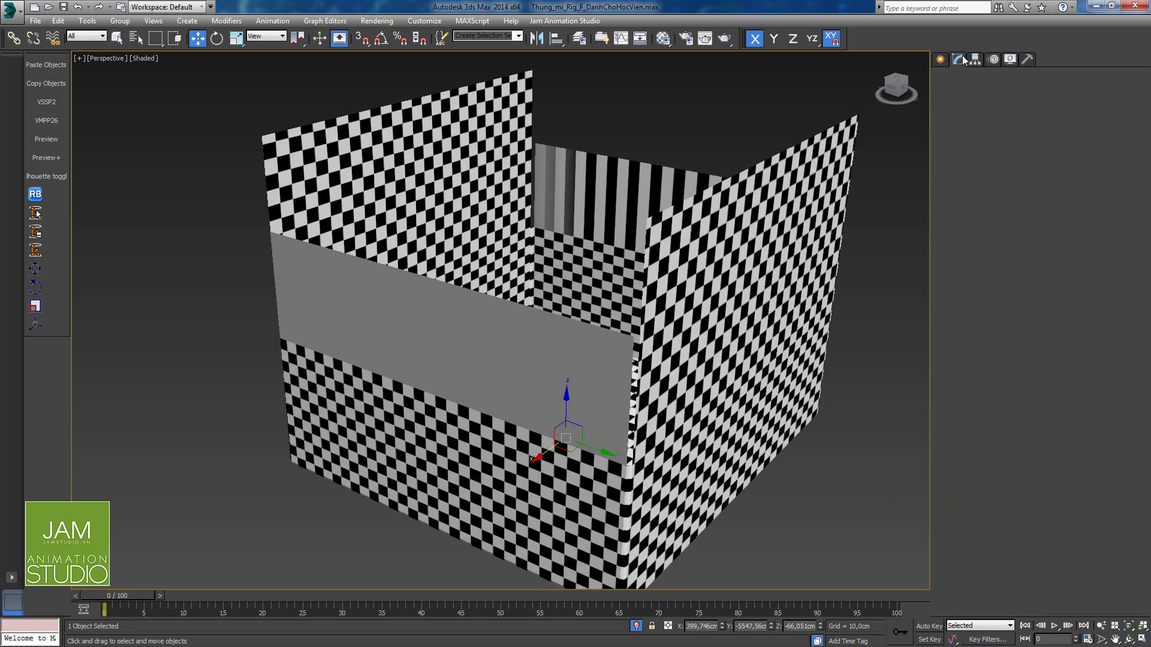
# Step: Turn on edged faces and add an Unwrap UVW modifier on top of the box's modifier stack
pyautogui.keyDown('alt'); pyautogui.moveTo(553, 415); pyautogui.dragTo(636, 416, button='middle'); pyautogui.keyUp('alt')
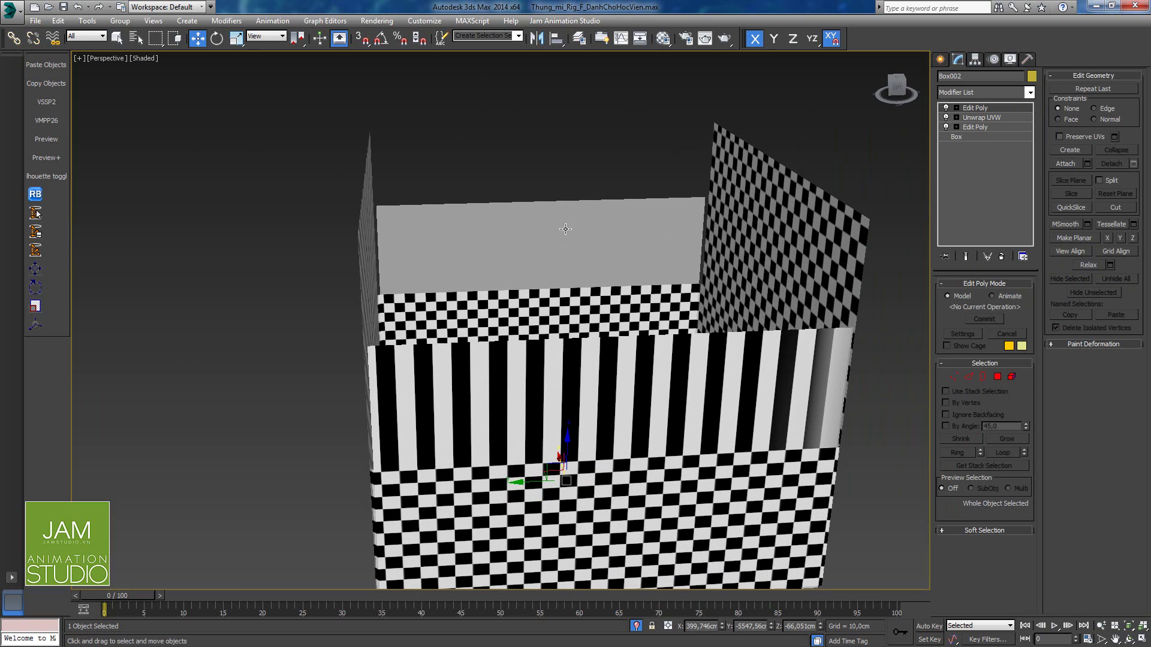
pyautogui.scroll(-4, 746, 438)
pyautogui.keyDown('alt'); pyautogui.moveTo(747, 438); pyautogui.dragTo(675, 396, button='middle'); pyautogui.keyUp('alt')
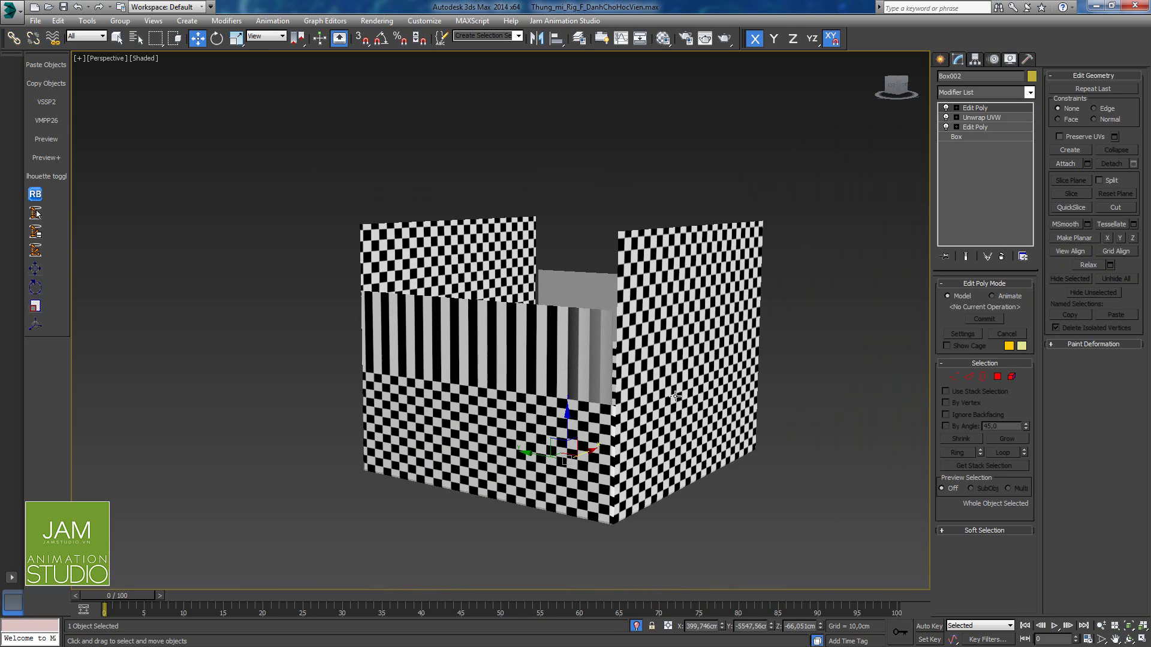
pyautogui.scroll(4, 675, 396)
pyautogui.press('F4')
pyautogui.moveTo(630, 439); pyautogui.dragTo(666, 484, button='middle')
pyautogui.click(985, 93)
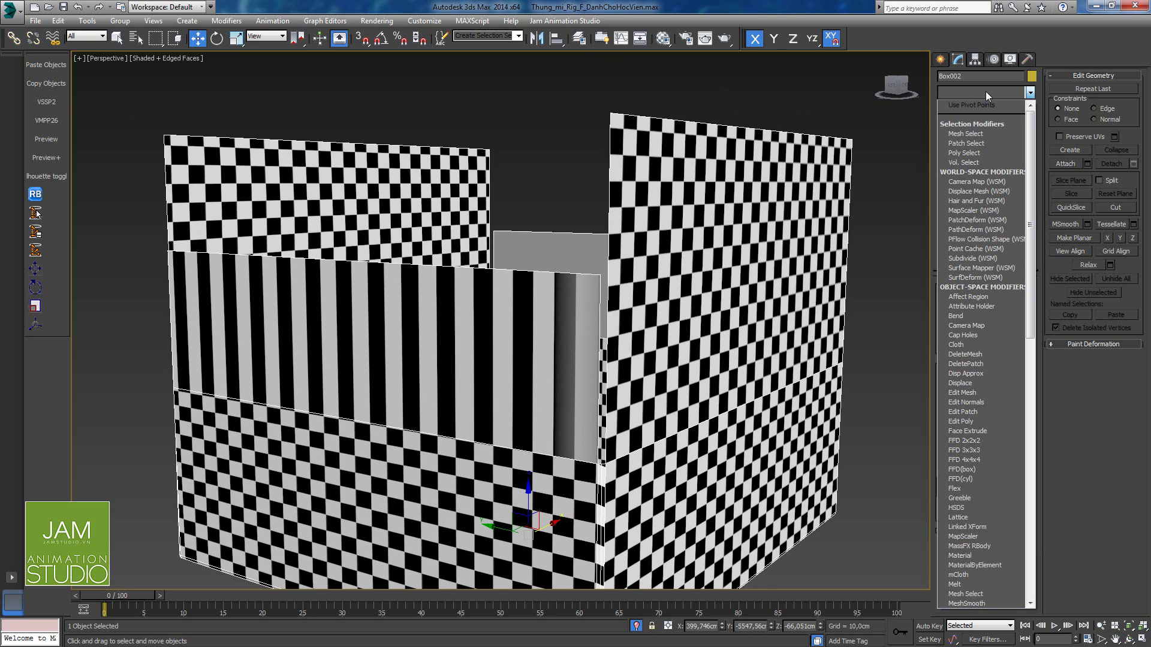
pyautogui.press('u')
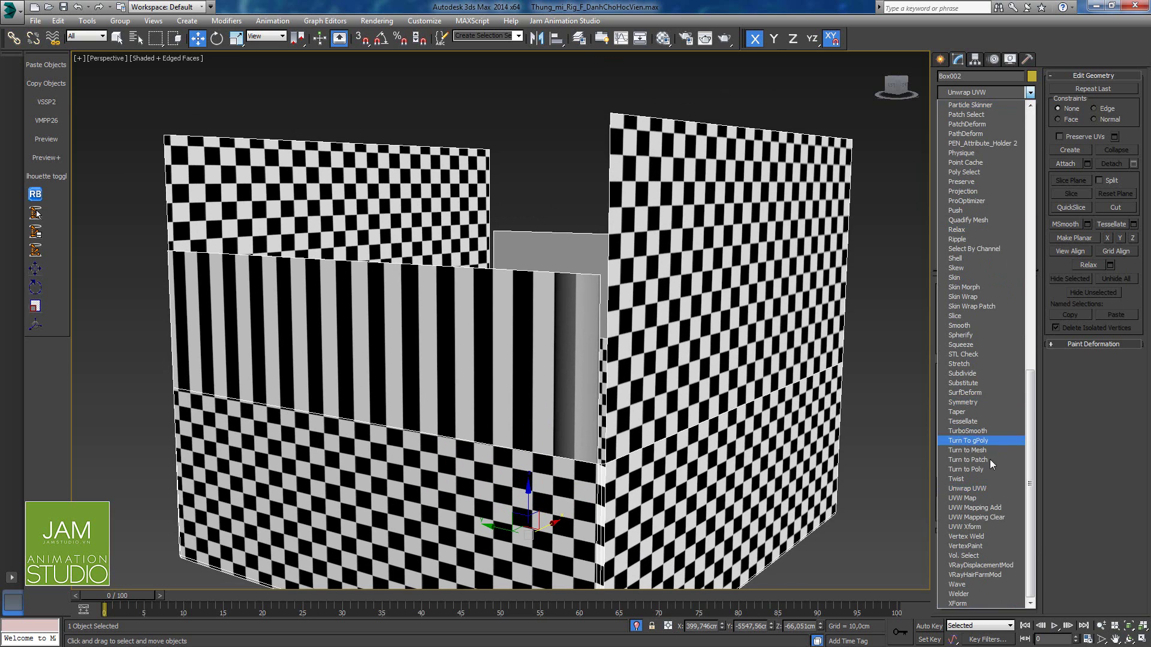
pyautogui.click(980, 489)
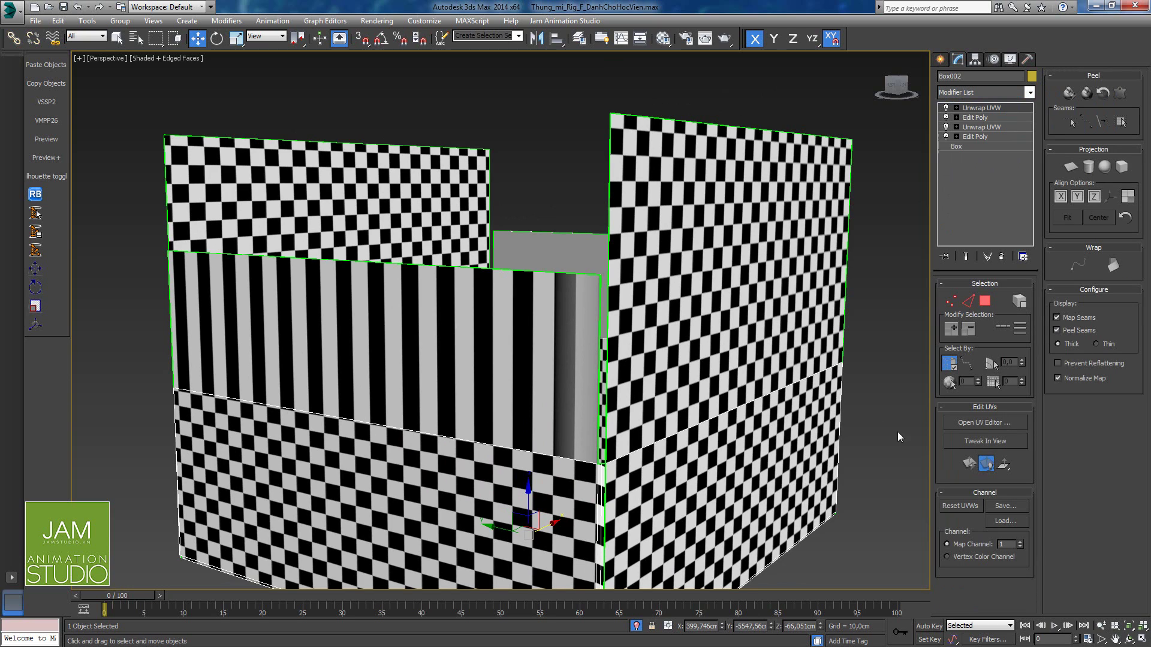
# Step: Open the UV editor beside the box and hide its checker background so the UV layout is clearly readable
pyautogui.click(985, 422)
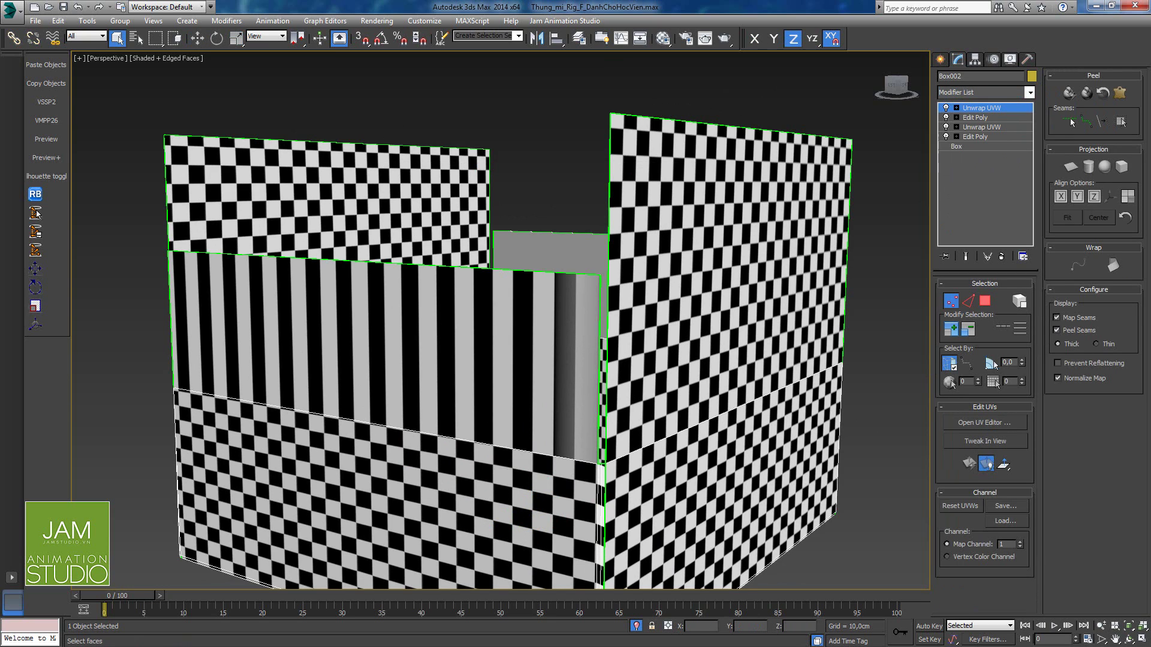
pyautogui.moveTo(0, 179); pyautogui.dragTo(771, 163)
pyautogui.scroll(-5, 724, 296)
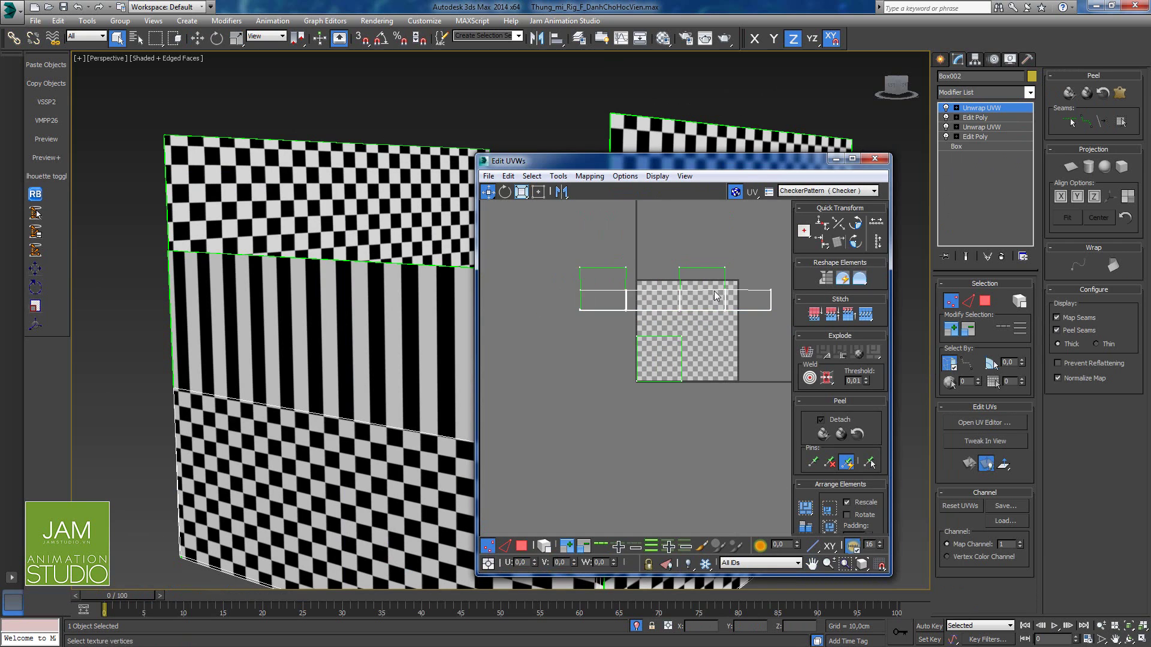
pyautogui.scroll(3, 713, 287)
pyautogui.moveTo(674, 306); pyautogui.dragTo(624, 304, button='middle')
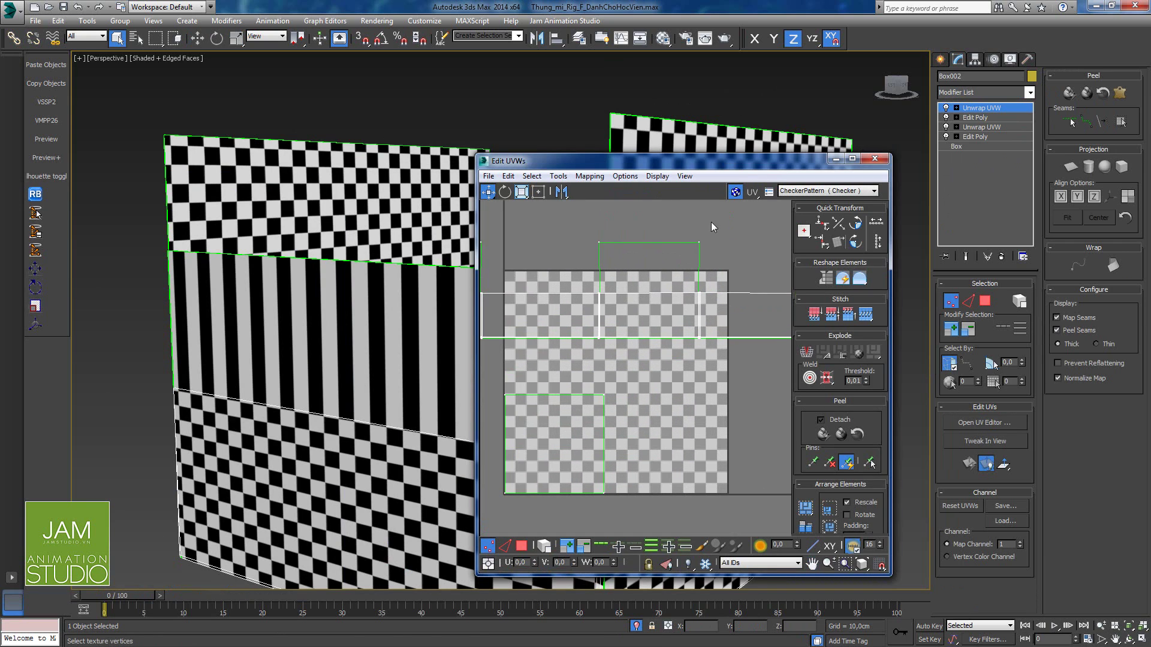
pyautogui.click(737, 192)
pyautogui.scroll(-4, 644, 377)
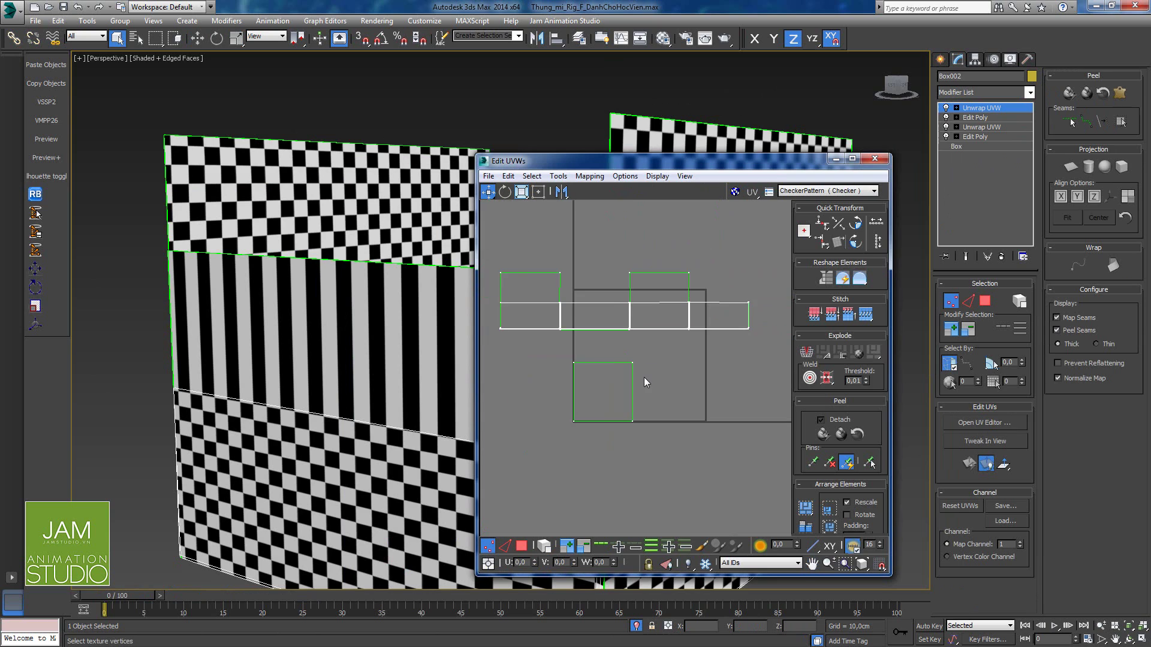
pyautogui.moveTo(726, 165); pyautogui.dragTo(981, 149)
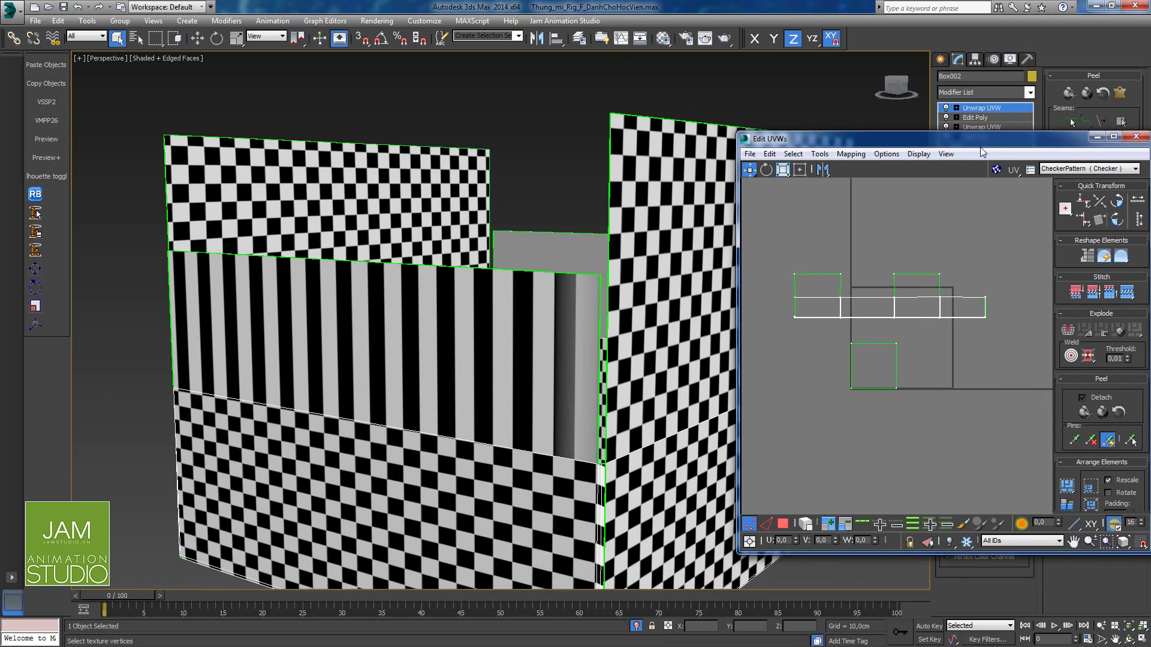
# Step: Select the two top corner vertices of the striped flap and move their UVs straight up until the checker pattern is no longer stretched
pyautogui.click(594, 270)
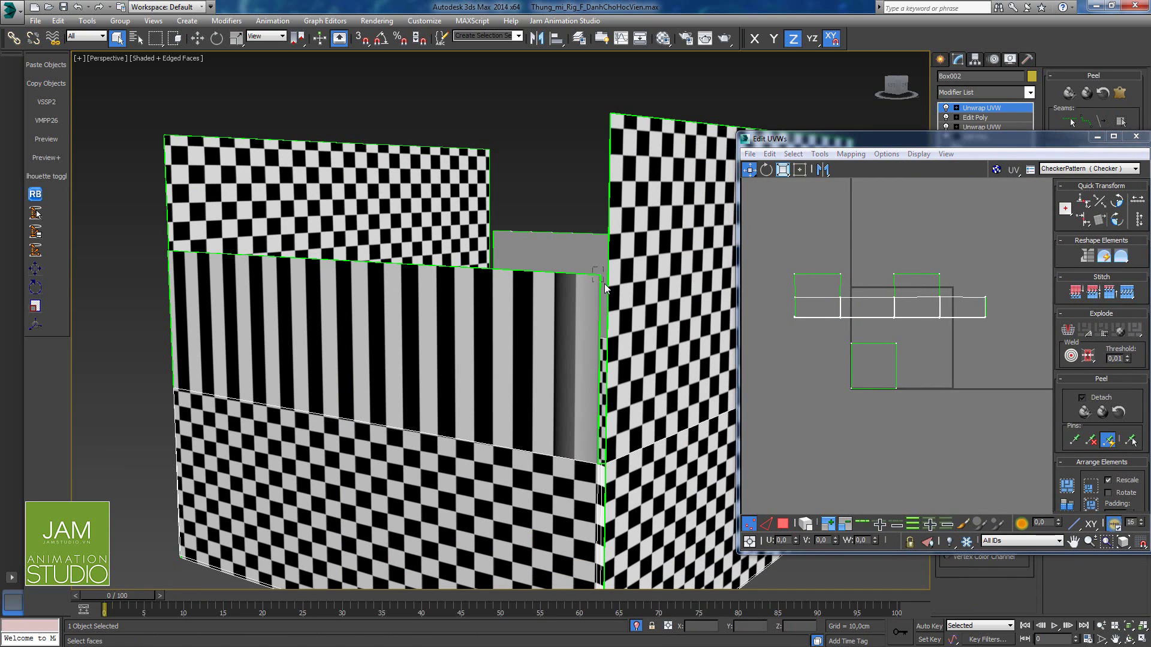
pyautogui.keyDown('ctrl'); pyautogui.moveTo(185, 264); pyautogui.dragTo(186, 265); pyautogui.keyUp('ctrl')
pyautogui.moveTo(246, 286)
pyautogui.keyDown('alt'); pyautogui.mouseDown(button='middle')
pyautogui.moveTo(265, 290)
pyautogui.moveTo(256, 319)
pyautogui.moveTo(232, 300)
pyautogui.moveTo(242, 299)
pyautogui.mouseUp(button='middle'); pyautogui.keyUp('alt')
pyautogui.moveTo(928, 331); pyautogui.dragTo(861, 365, button='middle')
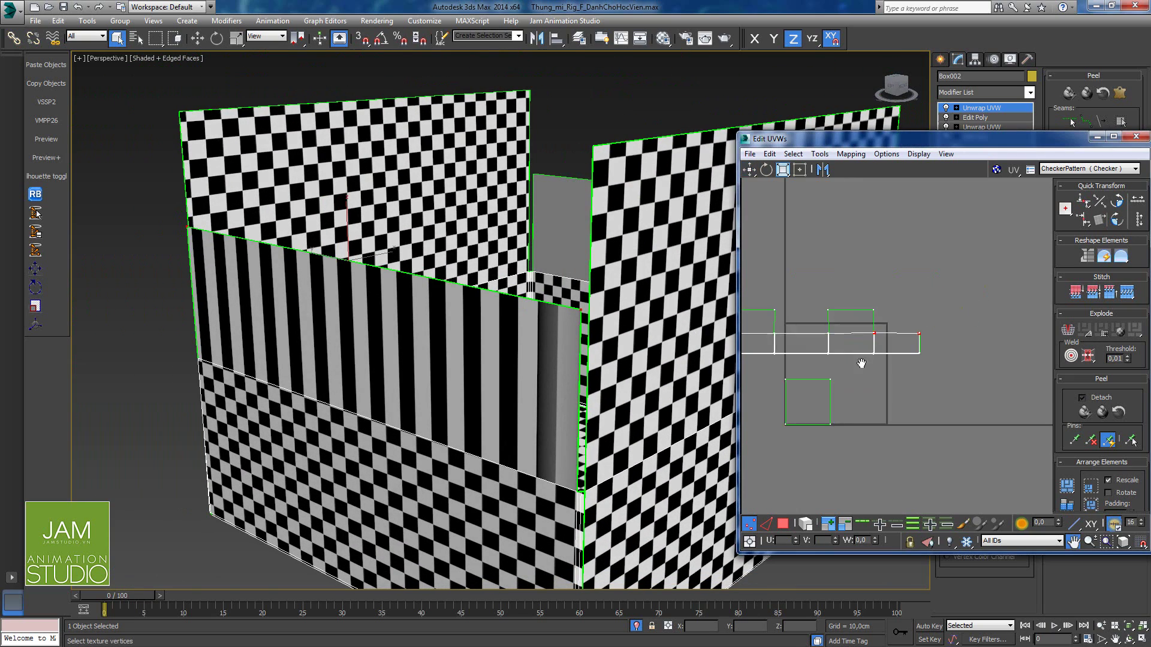
pyautogui.scroll(5, 899, 333)
pyautogui.moveTo(844, 326); pyautogui.dragTo(842, 355, button='middle')
pyautogui.scroll(2, 846, 350)
pyautogui.scroll(-1, 845, 351)
pyautogui.scroll(1, 778, 363)
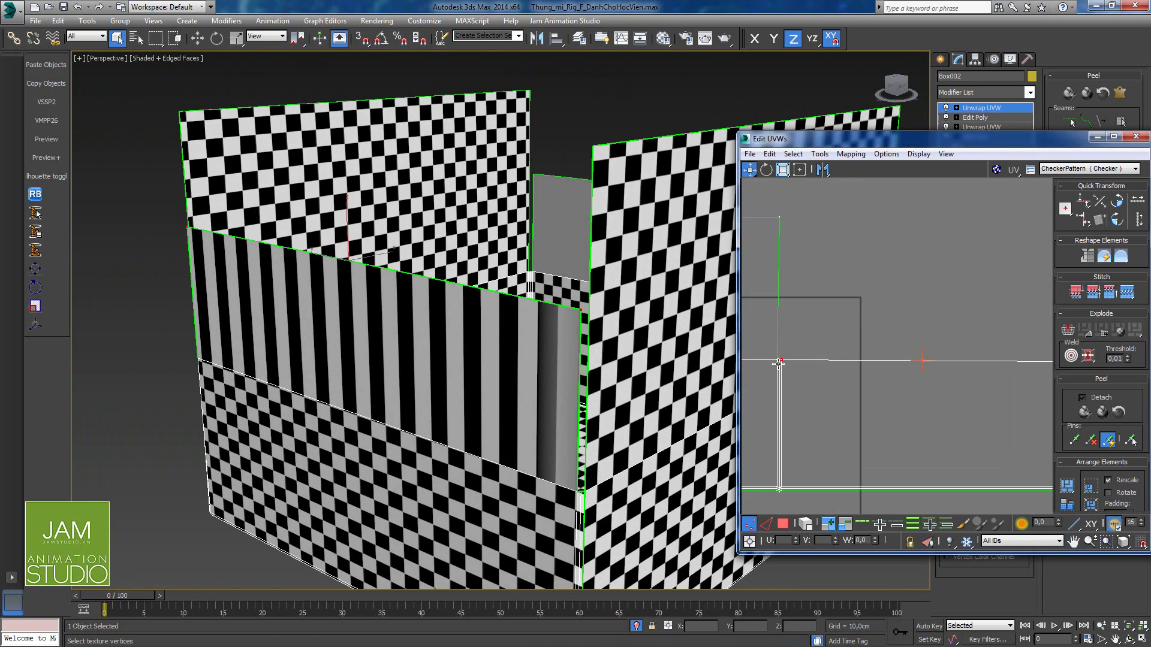
pyautogui.moveTo(782, 362); pyautogui.dragTo(780, 286)
pyautogui.scroll(-4, 782, 294)
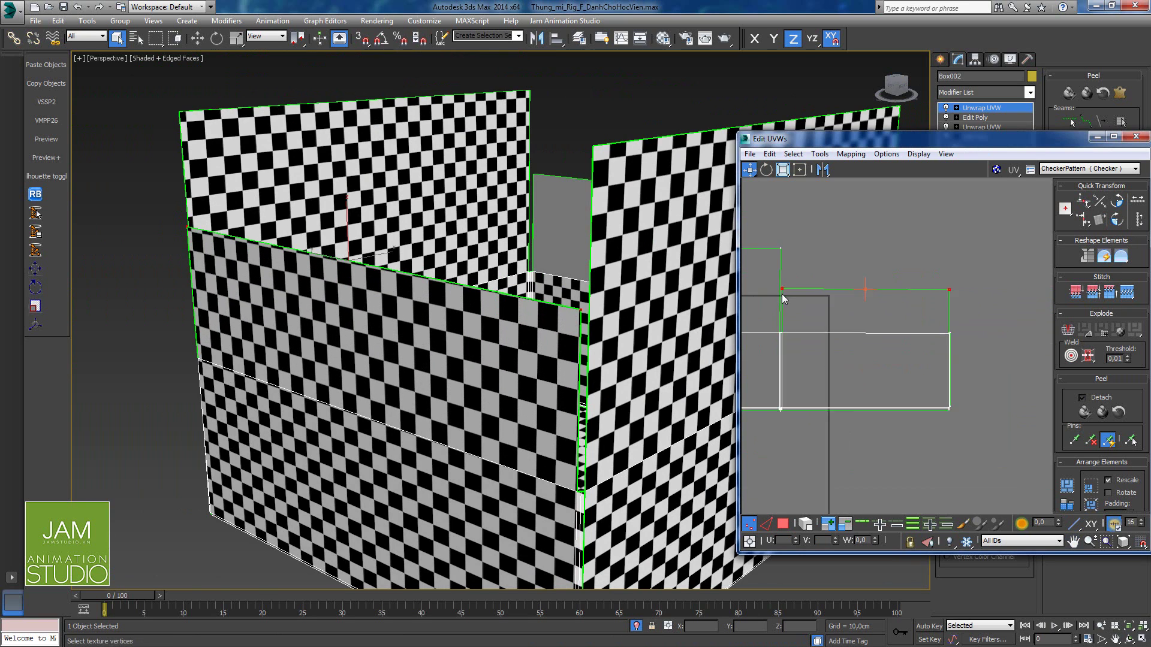
# Step: Select the two top corner vertices of the opposite, plain grey flap and move their UVs straight up to about V 1.00
pyautogui.moveTo(511, 153); pyautogui.dragTo(491, 189, button='middle')
pyautogui.click(565, 250)
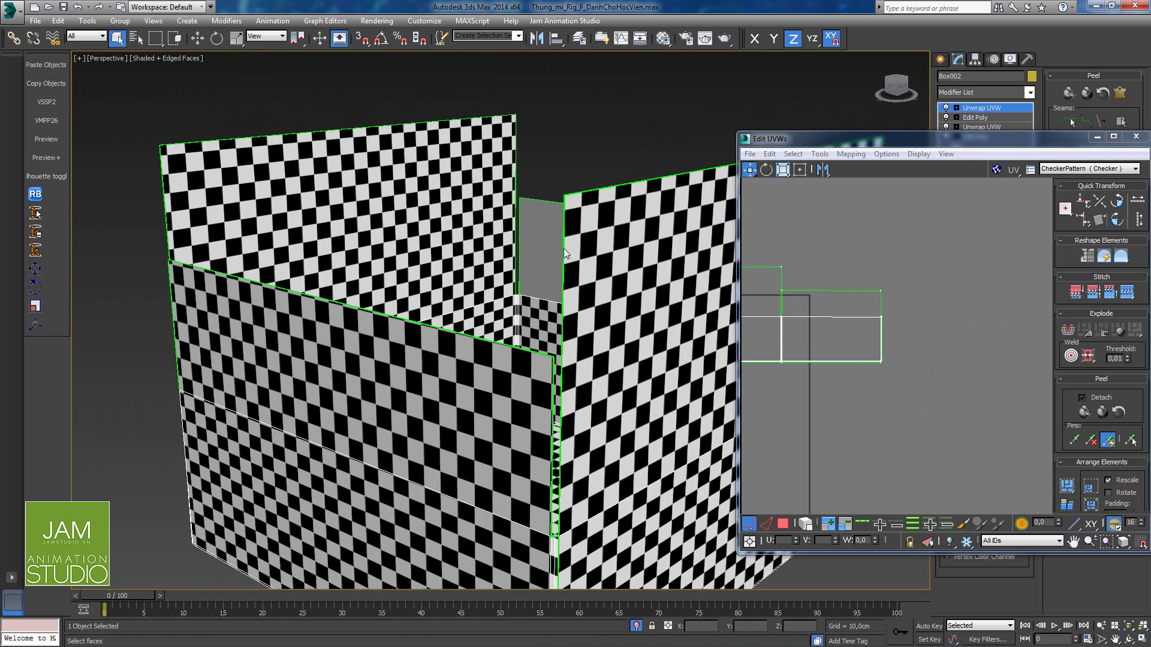
pyautogui.moveTo(610, 262); pyautogui.dragTo(492, 258, button='middle')
pyautogui.scroll(-3, 392, 276)
pyautogui.moveTo(523, 278); pyautogui.dragTo(524, 279)
pyautogui.keyDown('ctrl'); pyautogui.moveTo(294, 276); pyautogui.dragTo(329, 303); pyautogui.keyUp('ctrl')
pyautogui.moveTo(979, 369); pyautogui.dragTo(1150, 394, button='middle')
pyautogui.scroll(3, 843, 351)
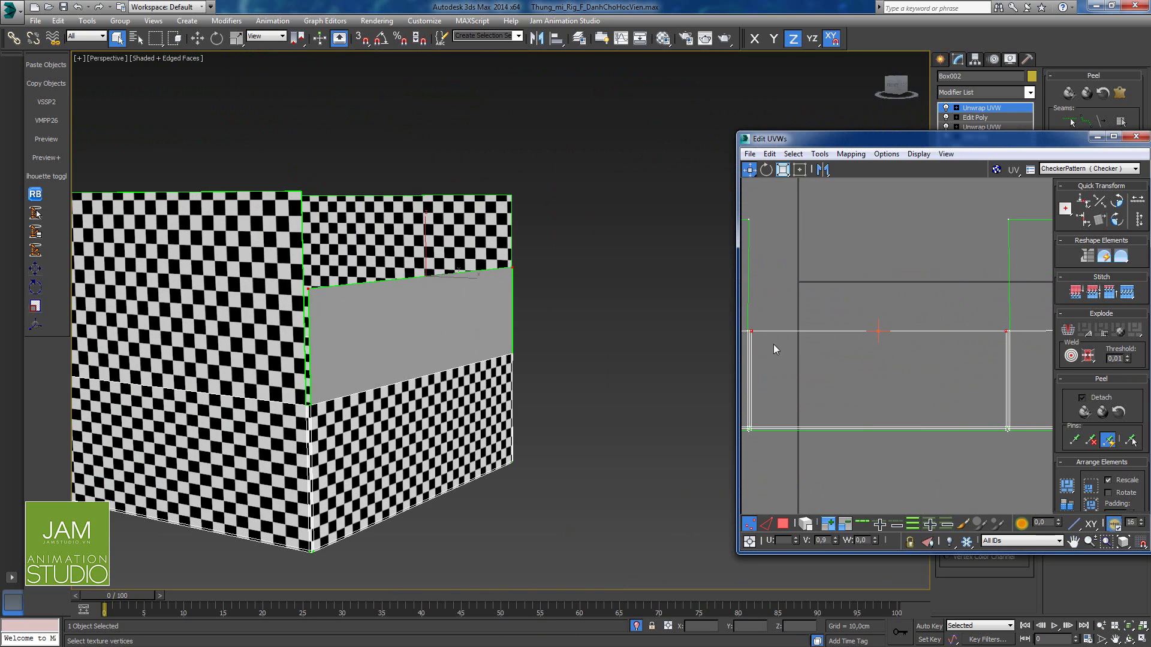
pyautogui.moveTo(752, 328); pyautogui.dragTo(752, 274)
pyautogui.scroll(-6, 527, 356)
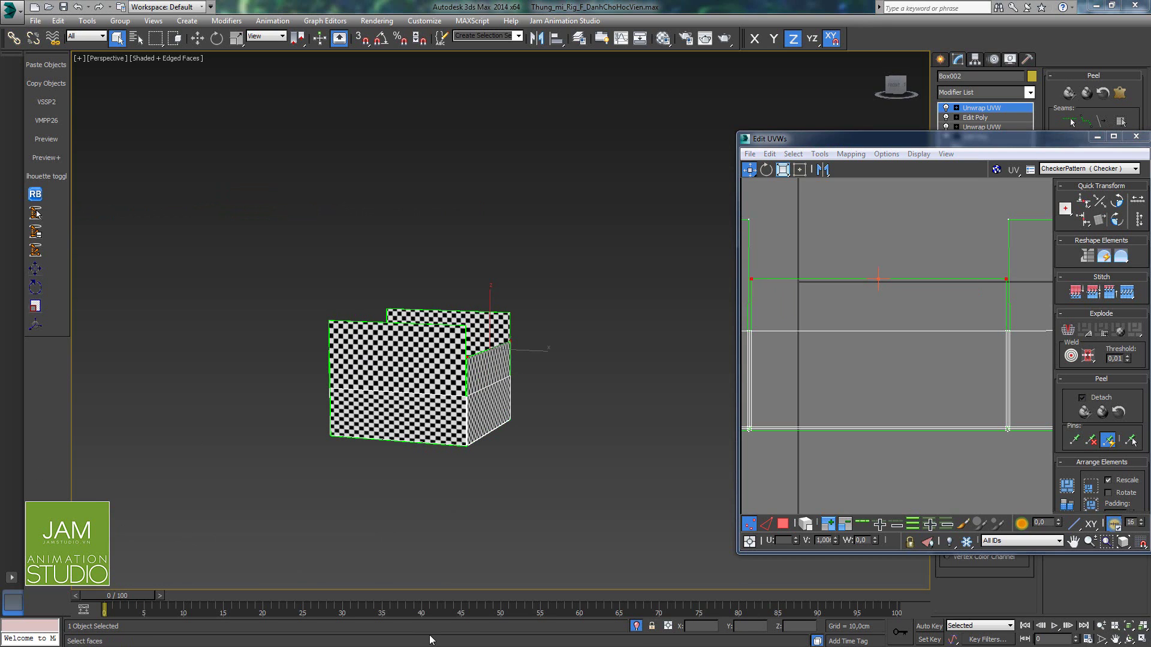
# Step: Raise the same flap's top UV vertices further to about V 1.03 to even out its checker squares
pyautogui.keyDown('alt'); pyautogui.moveTo(592, 393); pyautogui.dragTo(489, 369, button='middle'); pyautogui.keyUp('alt')
pyautogui.scroll(5, 518, 386)
pyautogui.scroll(4, 564, 366)
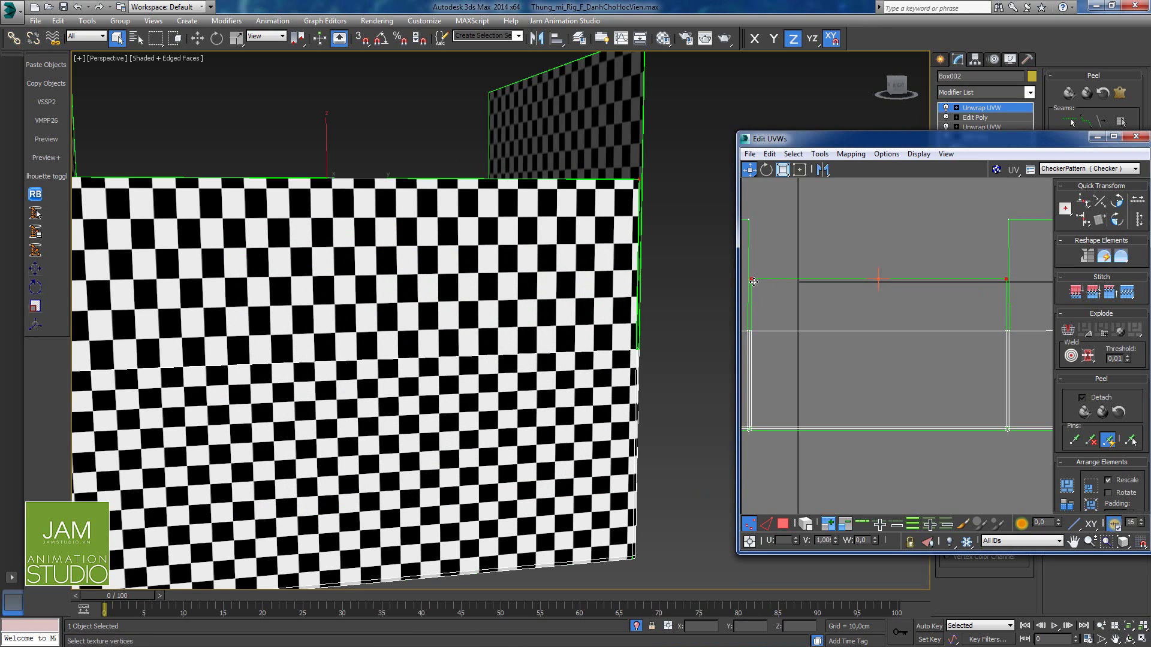
pyautogui.moveTo(751, 281); pyautogui.dragTo(753, 266)
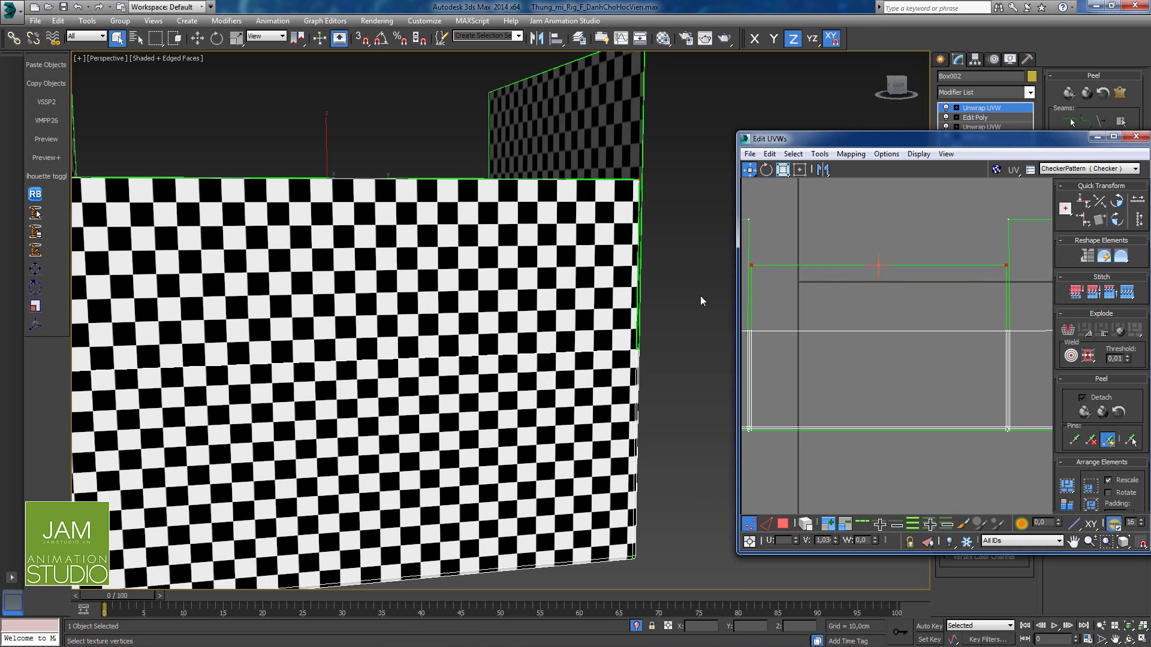
# Step: Select the two top corner UV vertices of the last low flap and move them straight up until its checker squares are even
pyautogui.moveTo(1028, 326); pyautogui.dragTo(840, 331, button='middle')
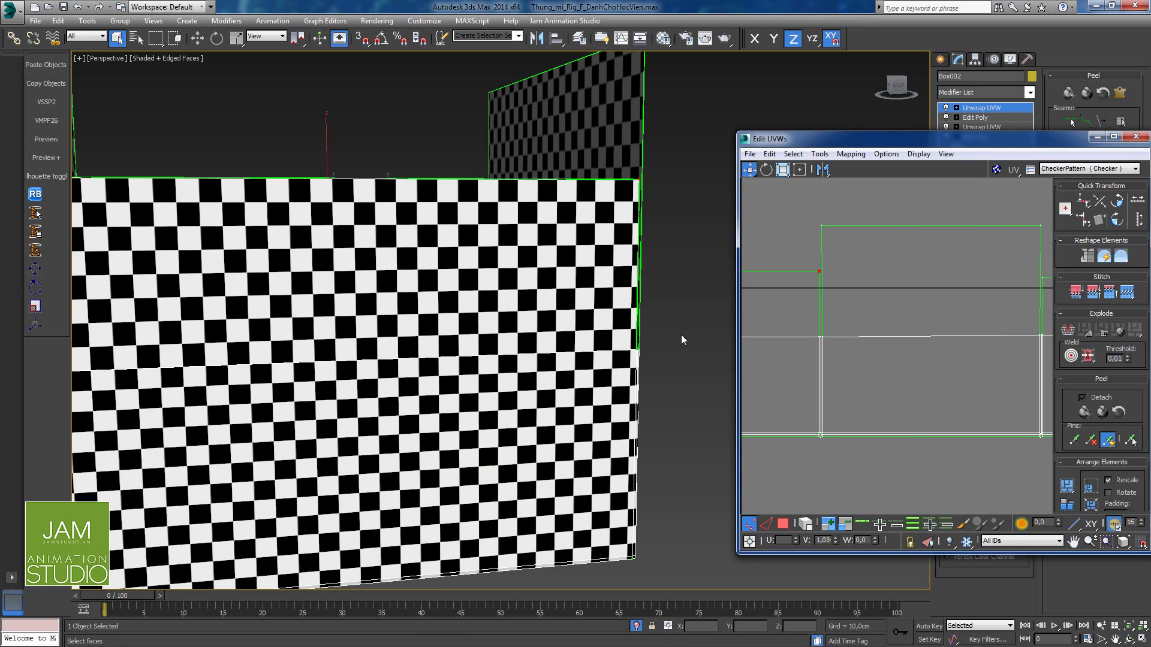
pyautogui.moveTo(681, 340); pyautogui.dragTo(373, 359, button='middle')
pyautogui.keyDown('alt'); pyautogui.moveTo(449, 347); pyautogui.dragTo(546, 372, button='middle'); pyautogui.keyUp('alt')
pyautogui.moveTo(923, 329)
pyautogui.mouseDown(button='middle')
pyautogui.moveTo(782, 329)
pyautogui.moveTo(861, 332)
pyautogui.moveTo(783, 341)
pyautogui.mouseUp(button='middle')
pyautogui.moveTo(754, 281); pyautogui.dragTo(993, 303)
pyautogui.moveTo(762, 289); pyautogui.dragTo(763, 277)
pyautogui.scroll(-3, 764, 282)
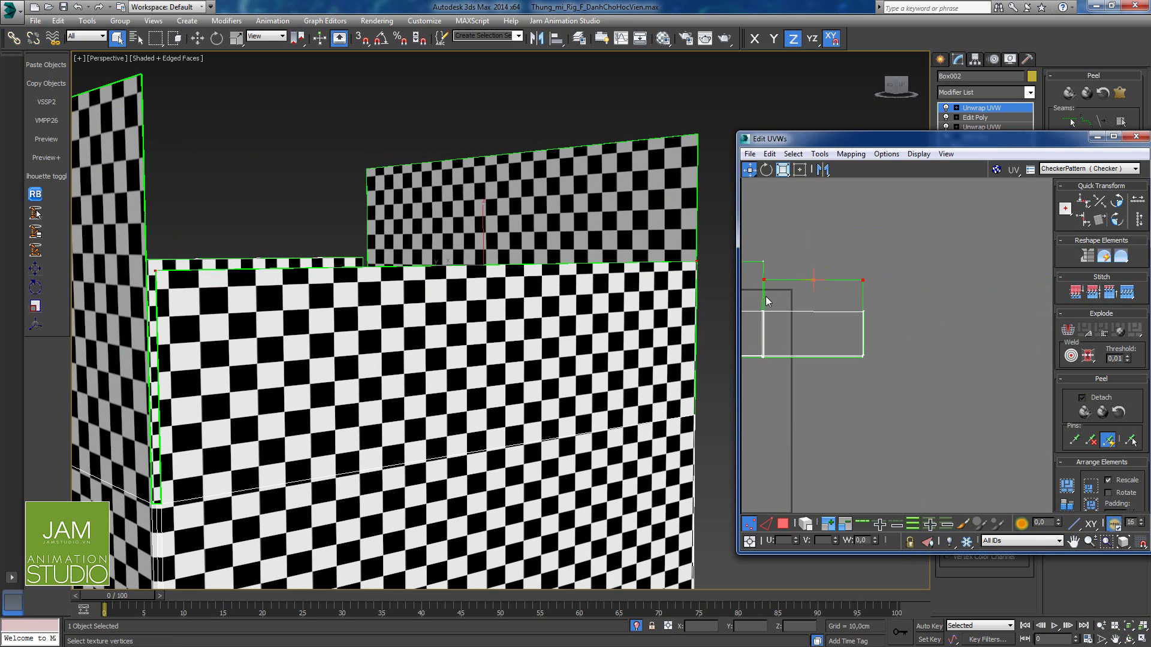
# Step: Widen the UV editor and level the top vertices of the two tall flaps at about V 1.12 and of the two low flaps at about V 1.03
pyautogui.moveTo(768, 299); pyautogui.dragTo(904, 318, button='middle')
pyautogui.scroll(-2, 904, 318)
pyautogui.moveTo(829, 352); pyautogui.dragTo(900, 370, button='middle')
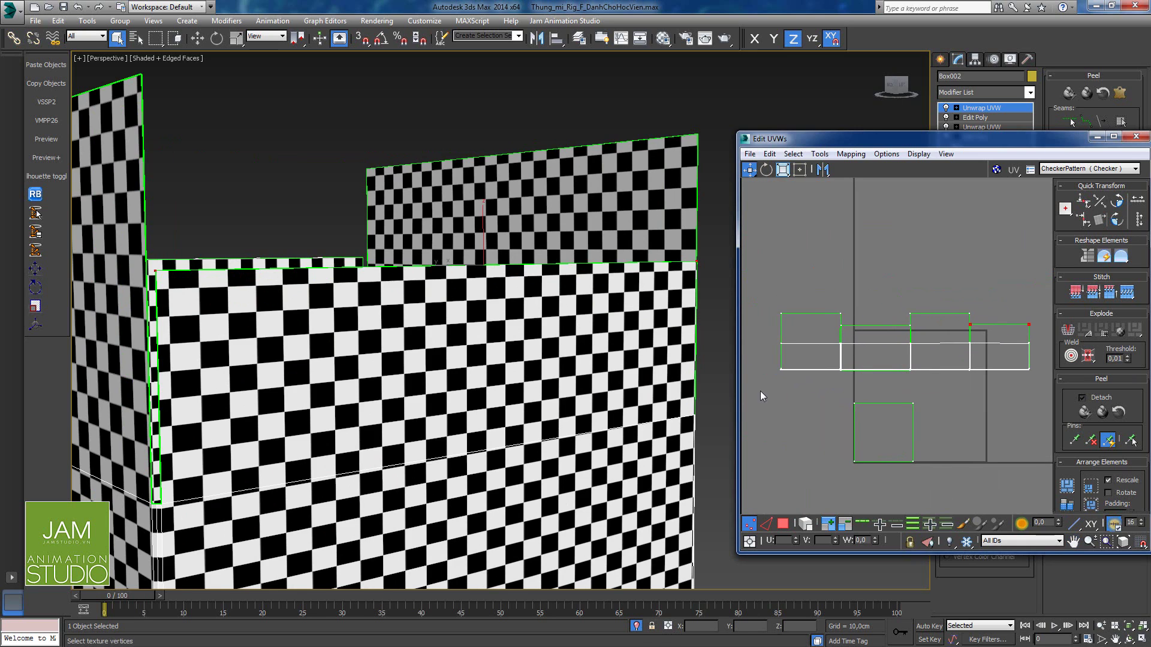
pyautogui.moveTo(738, 393); pyautogui.dragTo(600, 371)
pyautogui.moveTo(919, 323); pyautogui.dragTo(918, 321)
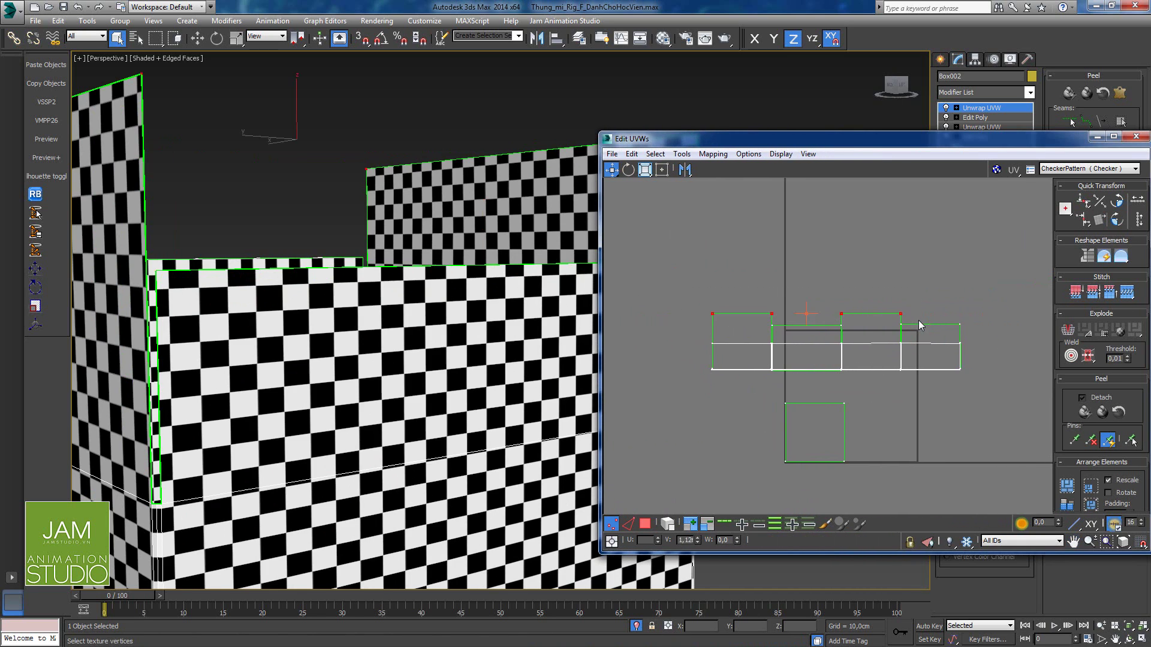
pyautogui.scroll(2, 918, 320)
pyautogui.moveTo(724, 323); pyautogui.dragTo(989, 334)
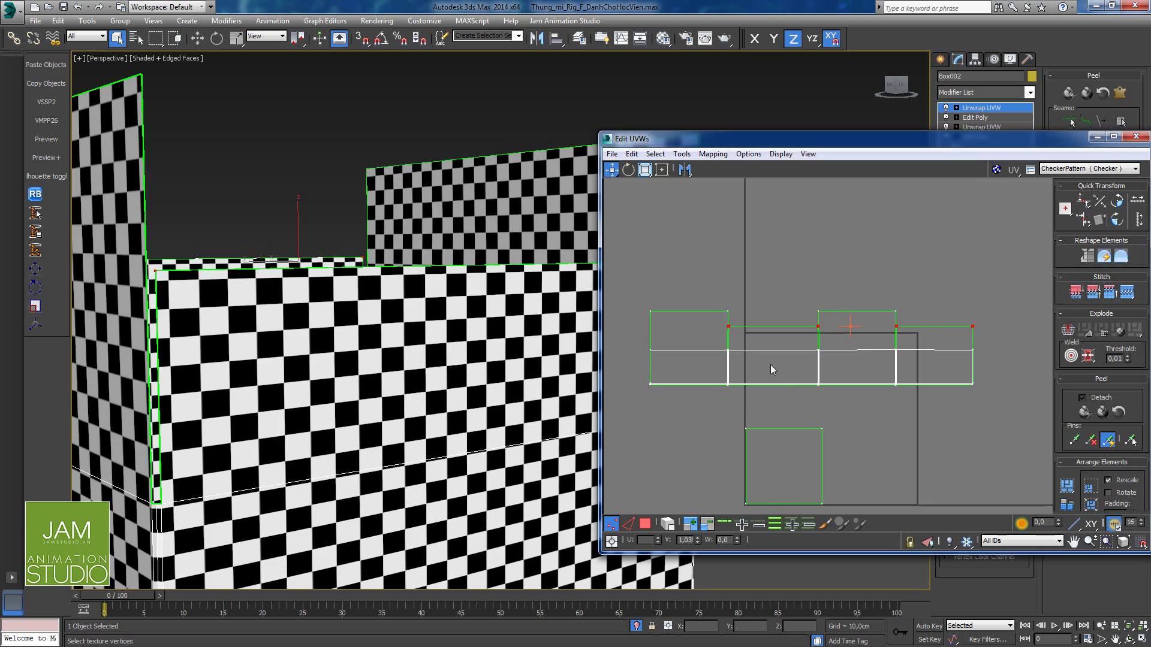
# Step: Select the UV vertices down the near side of the second tall flap's seam and align them vertically at about U 0.42
pyautogui.scroll(5, 769, 363)
pyautogui.scroll(1, 809, 346)
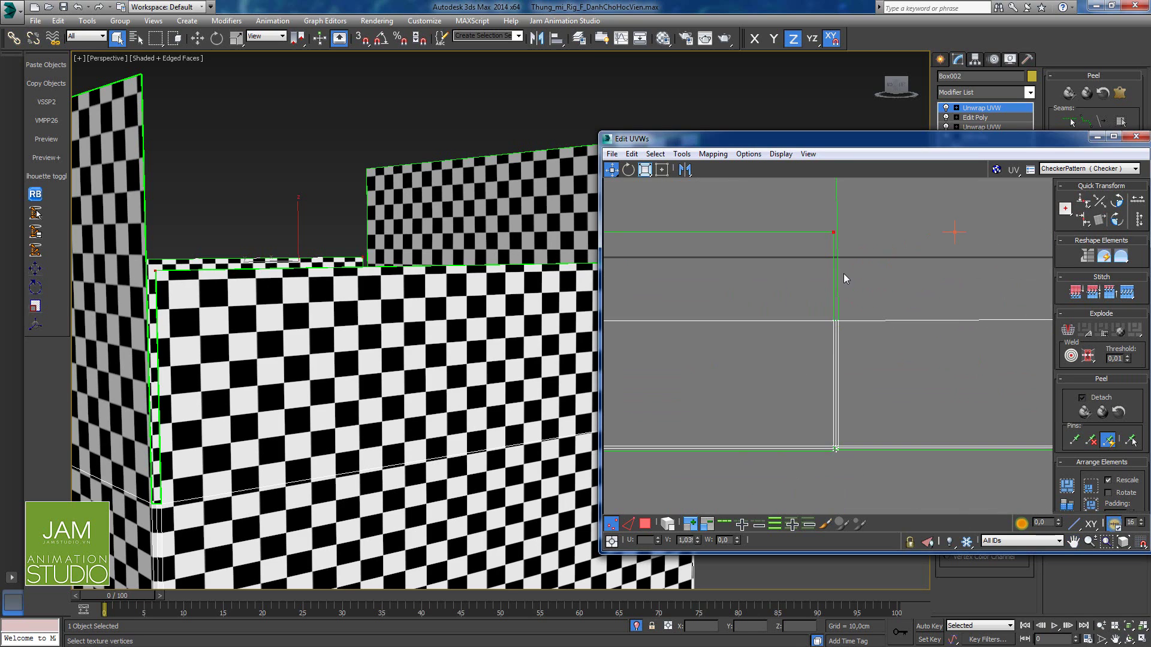
pyautogui.moveTo(844, 274); pyautogui.dragTo(797, 375, button='middle')
pyautogui.scroll(1, 798, 375)
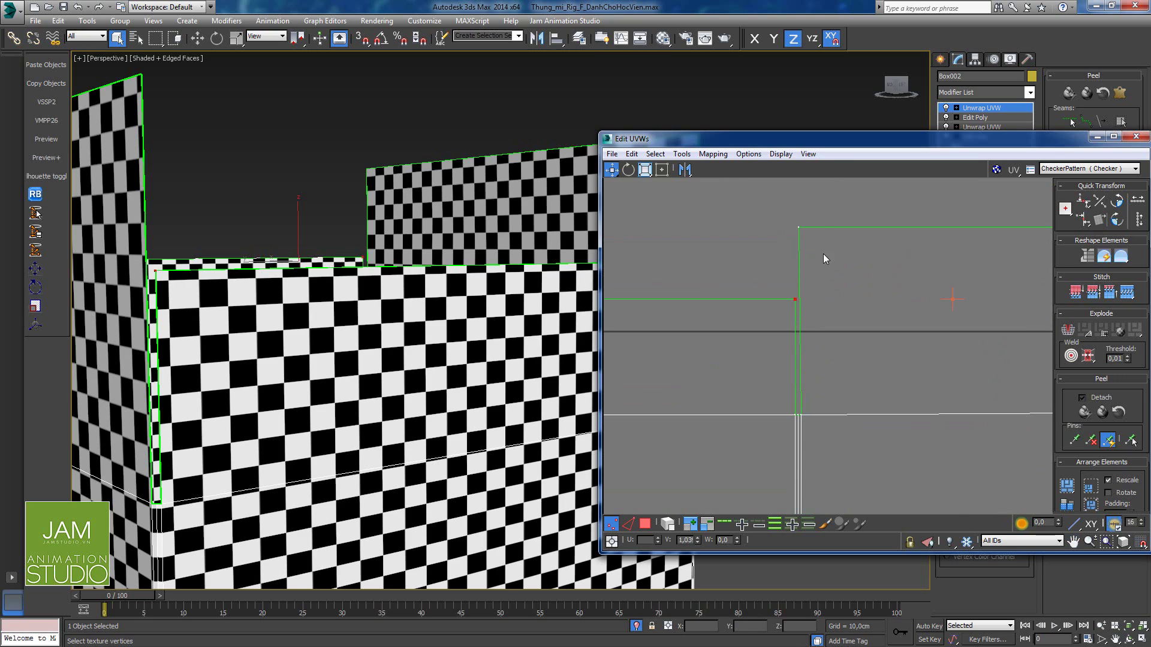
pyautogui.scroll(4, 818, 318)
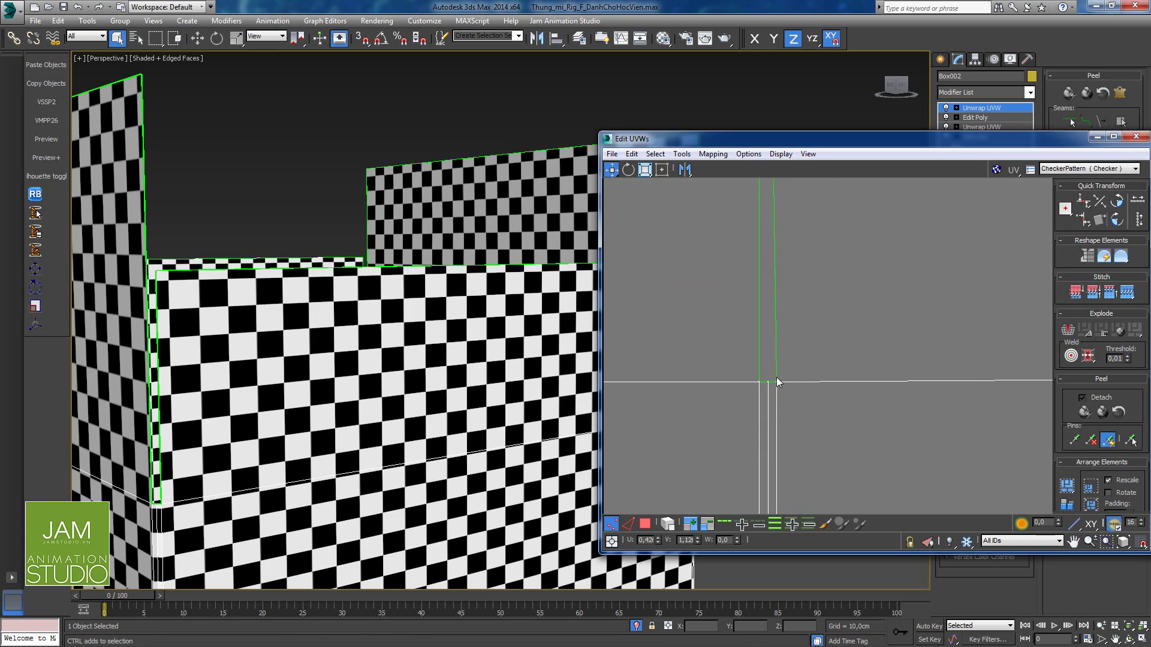
pyautogui.moveTo(777, 378); pyautogui.dragTo(778, 391)
pyautogui.scroll(-3, 786, 413)
pyautogui.moveTo(795, 382); pyautogui.dragTo(798, 184, button='middle')
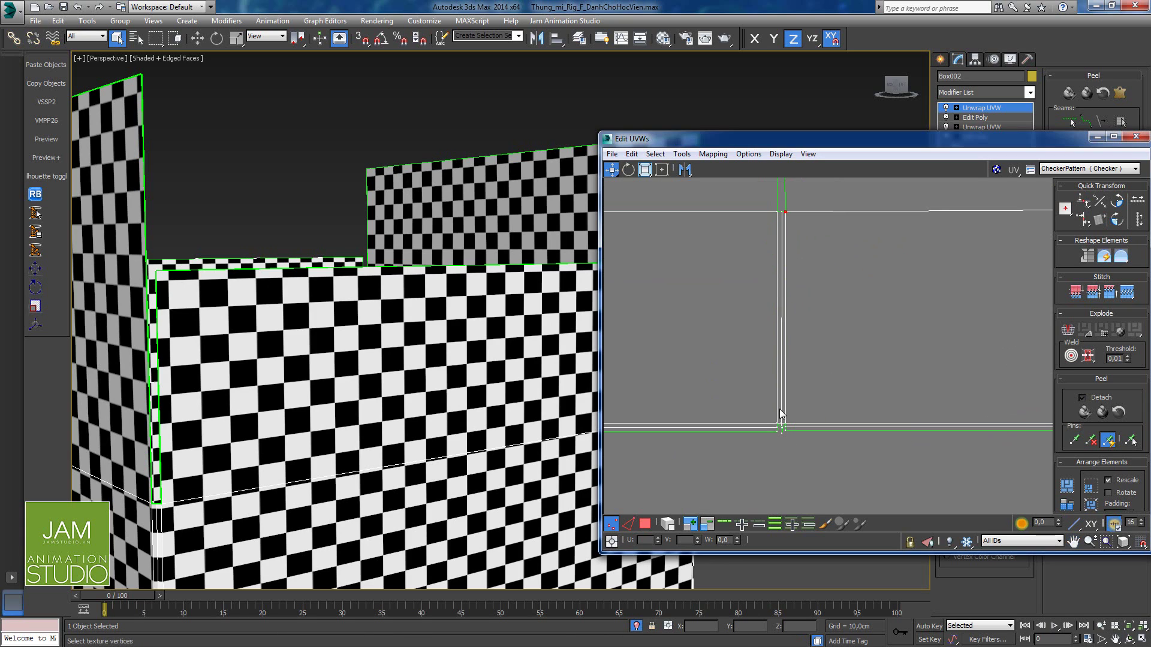
pyautogui.scroll(2, 781, 413)
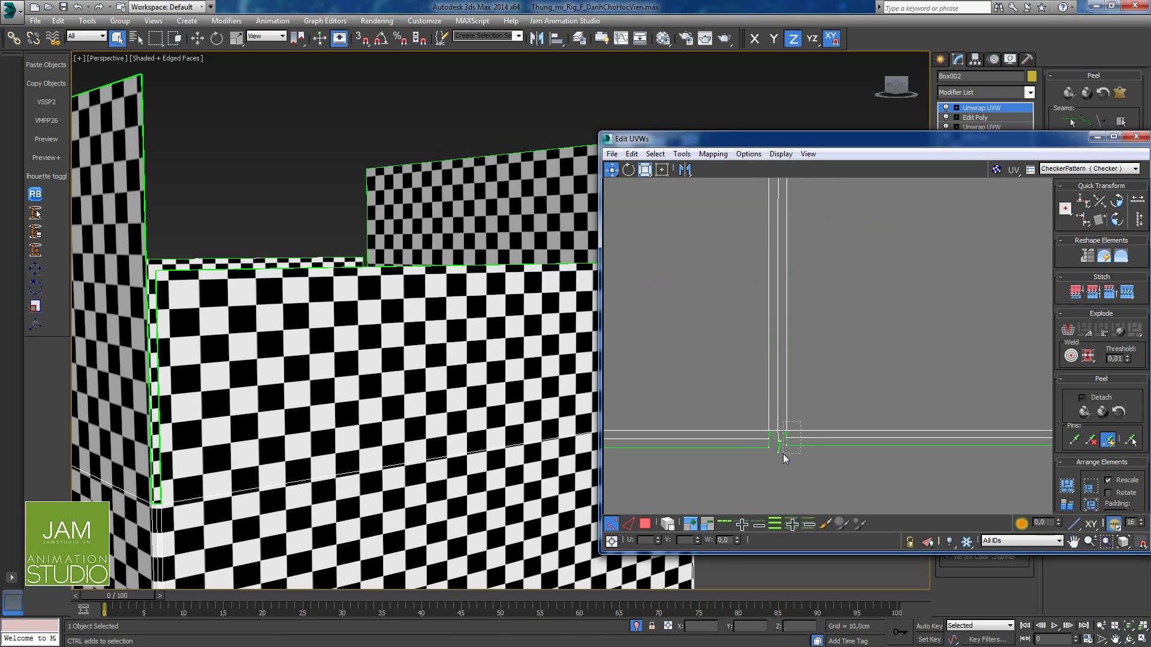
pyautogui.moveTo(783, 455); pyautogui.dragTo(783, 455)
pyautogui.click(1084, 220)
pyautogui.scroll(-5, 795, 379)
pyautogui.scroll(-3, 794, 346)
pyautogui.scroll(3, 795, 345)
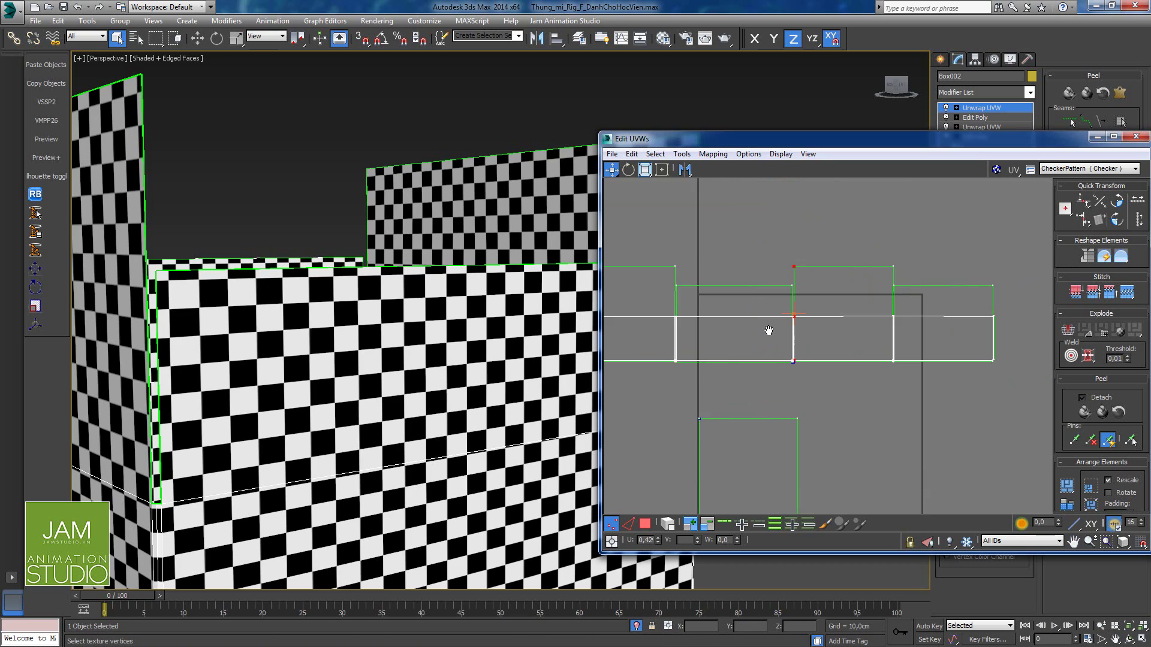
# Step: Select the whole fold-line row of UV vertices between the flaps and walls and align it horizontally at about V 0.90
pyautogui.moveTo(684, 322); pyautogui.dragTo(766, 344, button='middle')
pyautogui.moveTo(638, 327); pyautogui.dragTo(1082, 350)
pyautogui.moveTo(954, 348); pyautogui.dragTo(889, 340, button='middle')
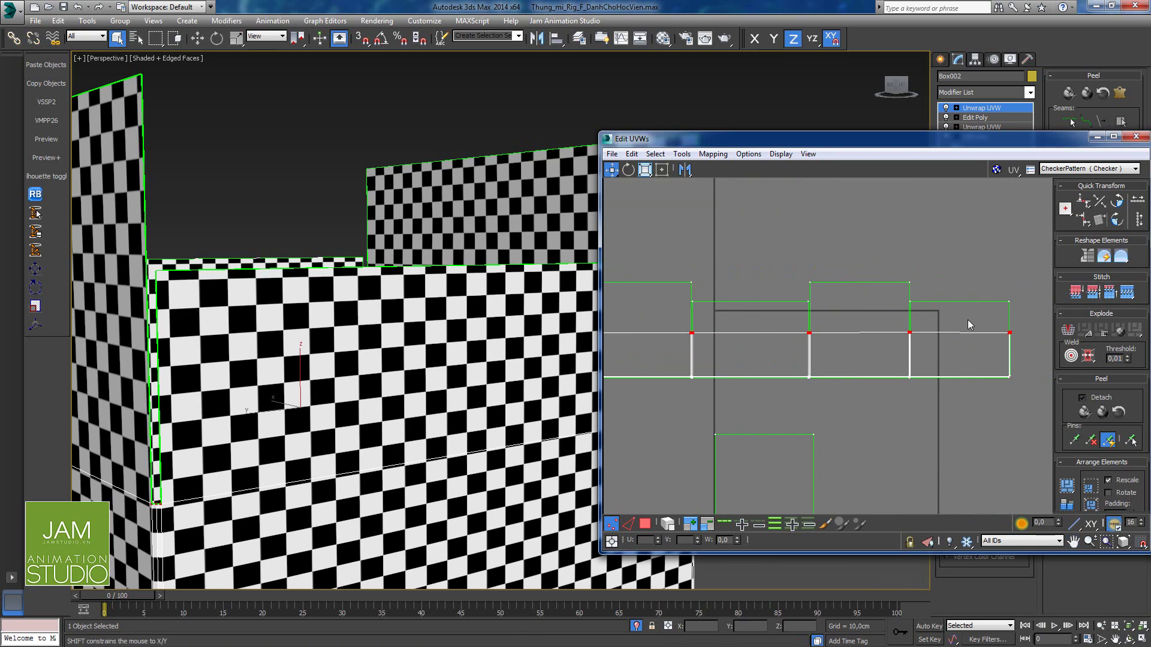
pyautogui.click(1087, 207)
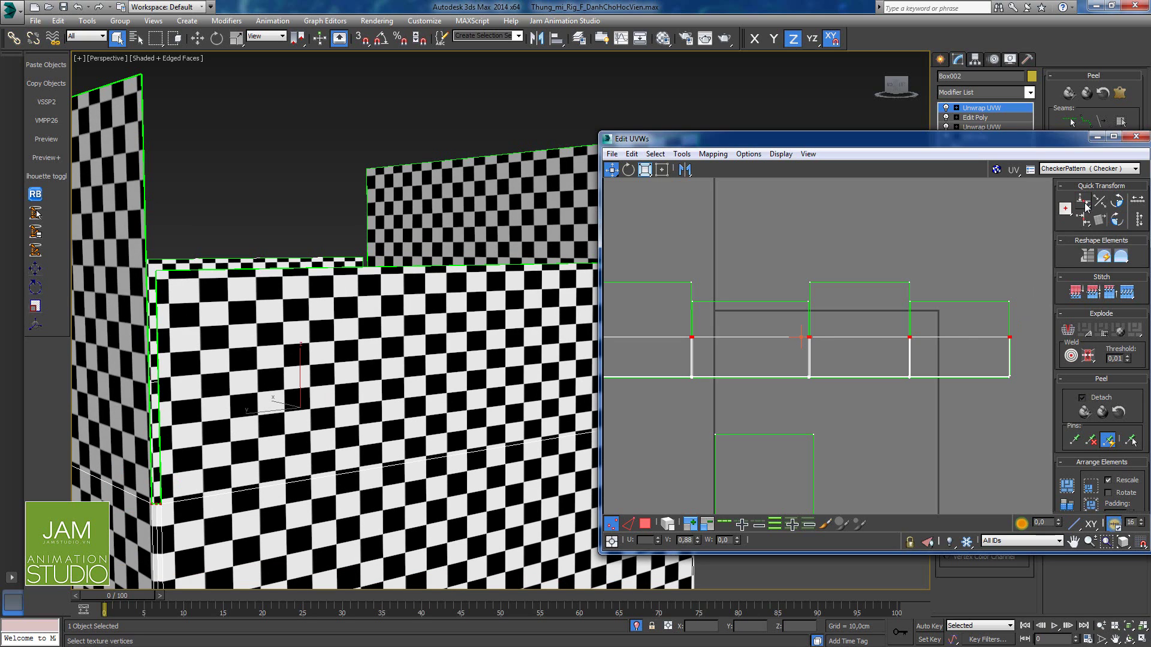
pyautogui.scroll(8, 825, 378)
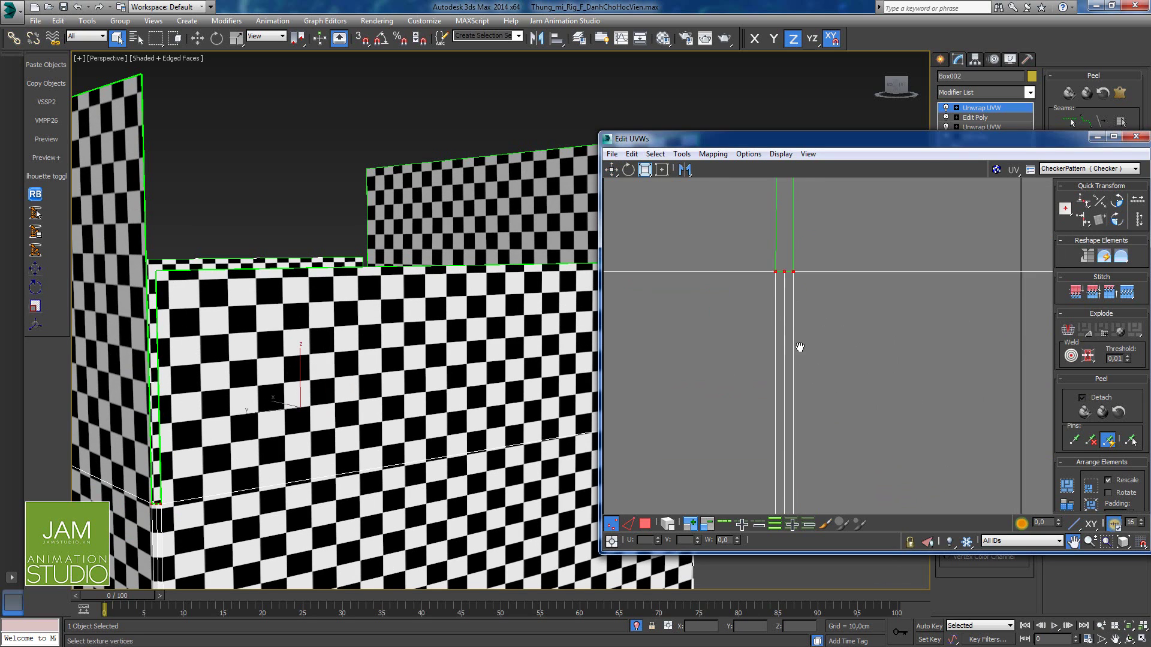
pyautogui.scroll(-6, 800, 347)
pyautogui.scroll(2, 801, 357)
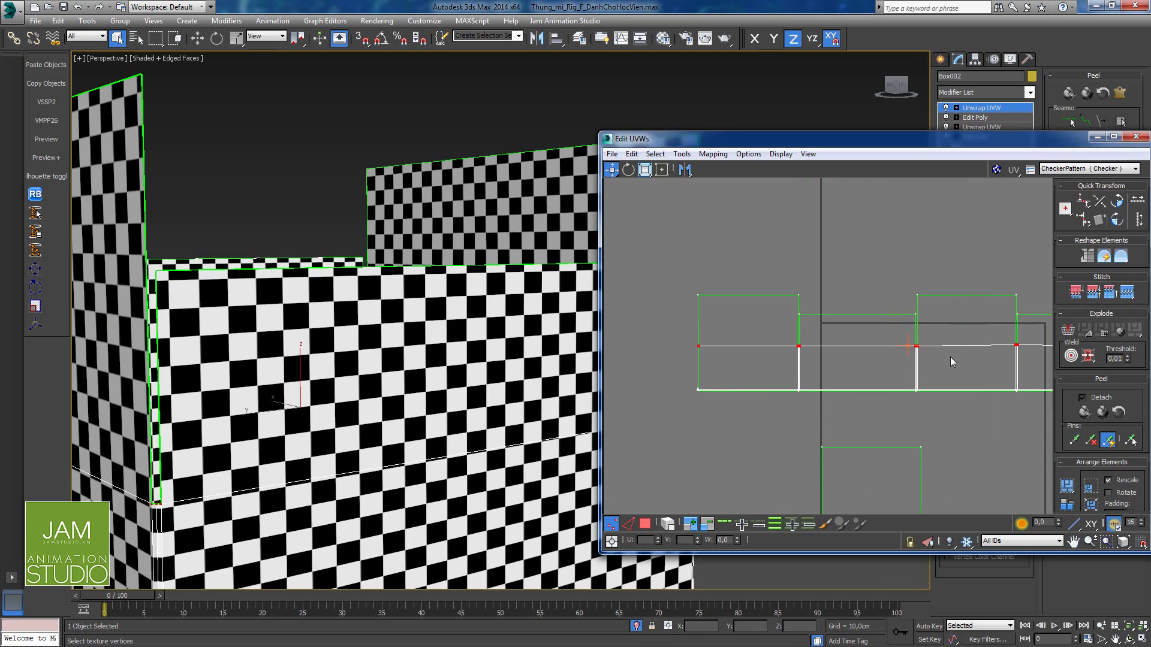
pyautogui.moveTo(950, 358); pyautogui.dragTo(785, 363, button='middle')
pyautogui.scroll(5, 788, 365)
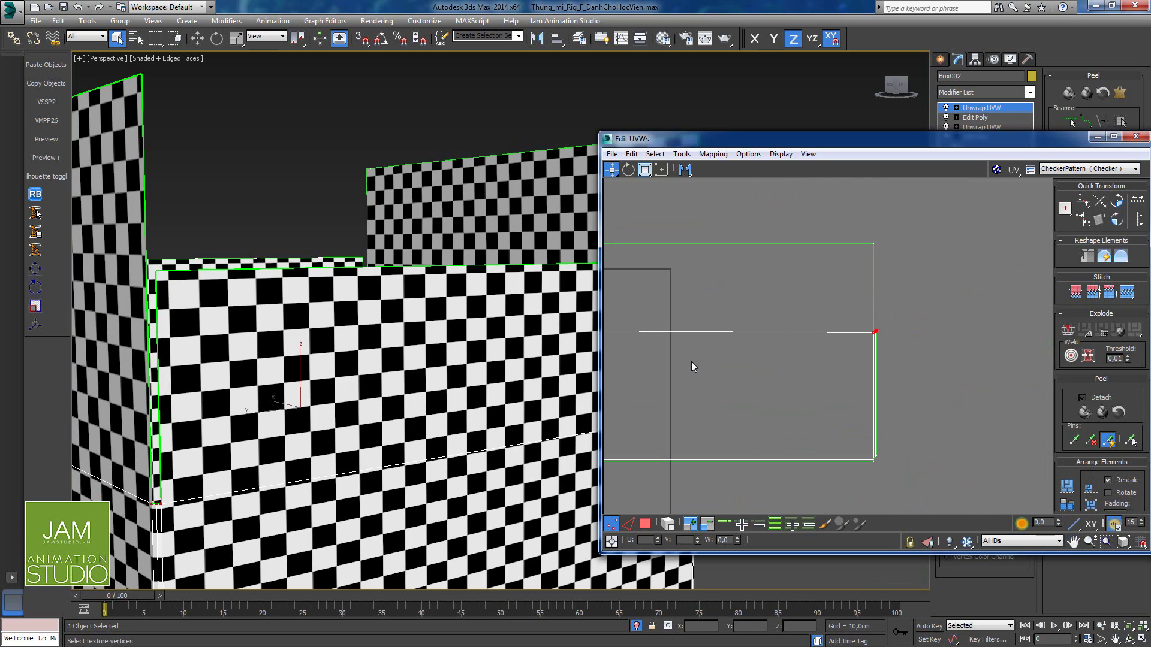
pyautogui.click(1083, 202)
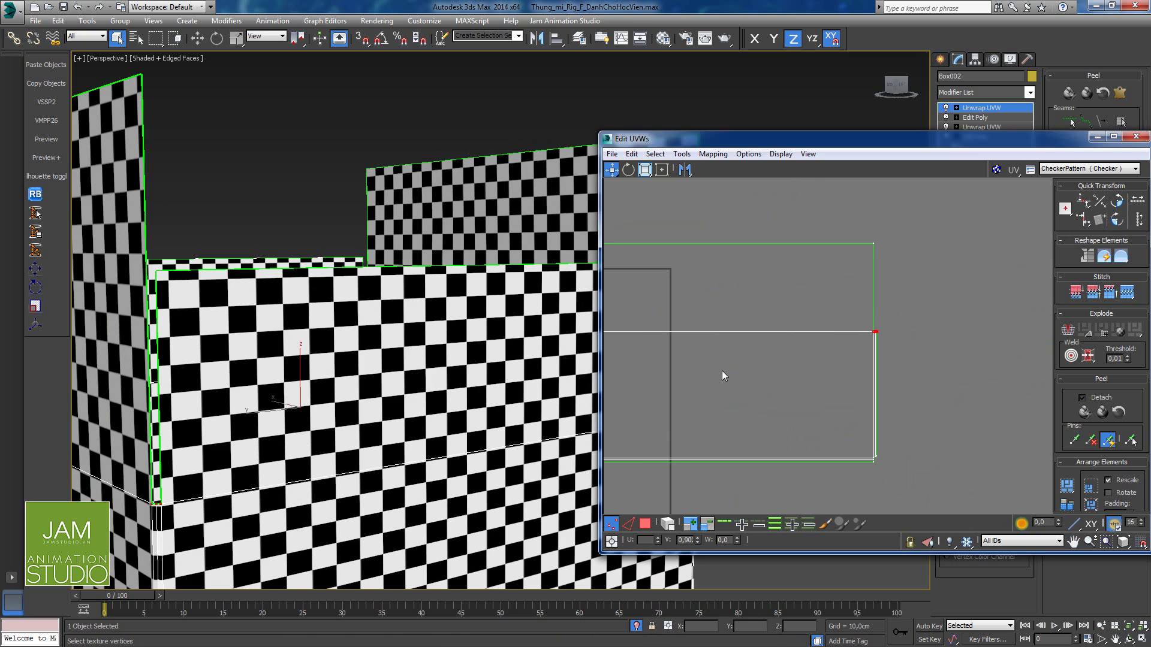
# Step: Examine the levelled fold line along the UV strip, and check the checker pattern on the whole box
pyautogui.moveTo(731, 371); pyautogui.dragTo(944, 378, button='middle')
pyautogui.scroll(1, 822, 369)
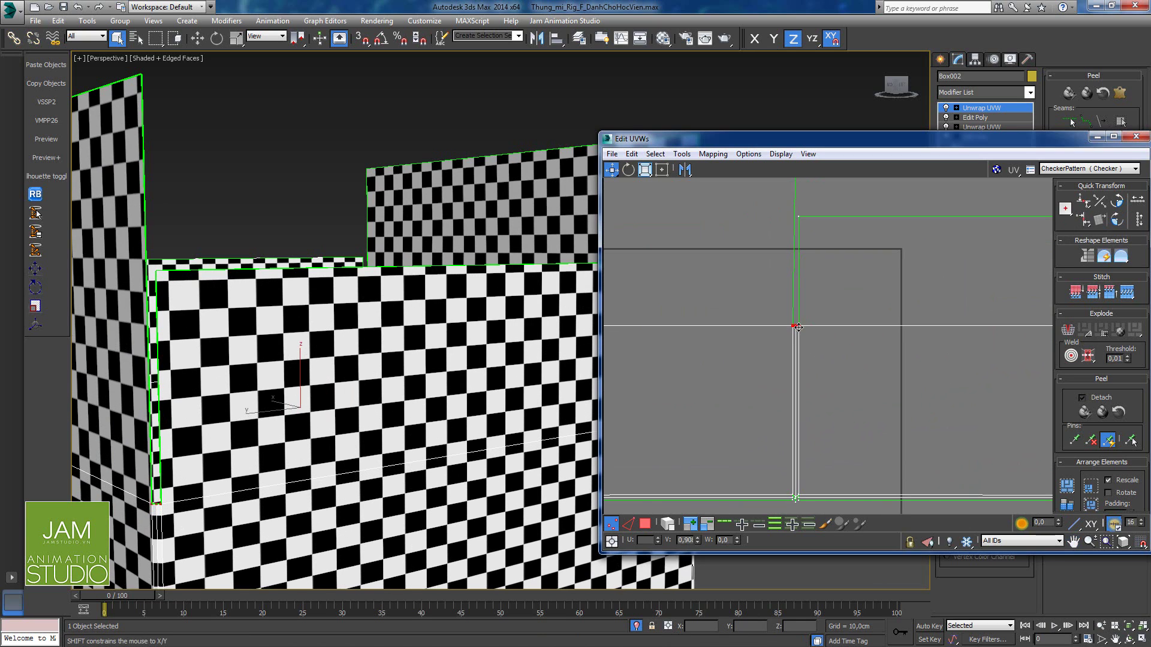
pyautogui.scroll(-1, 799, 326)
pyautogui.scroll(-4, 799, 326)
pyautogui.moveTo(733, 351); pyautogui.dragTo(850, 353, button='middle')
pyautogui.scroll(-2, 850, 363)
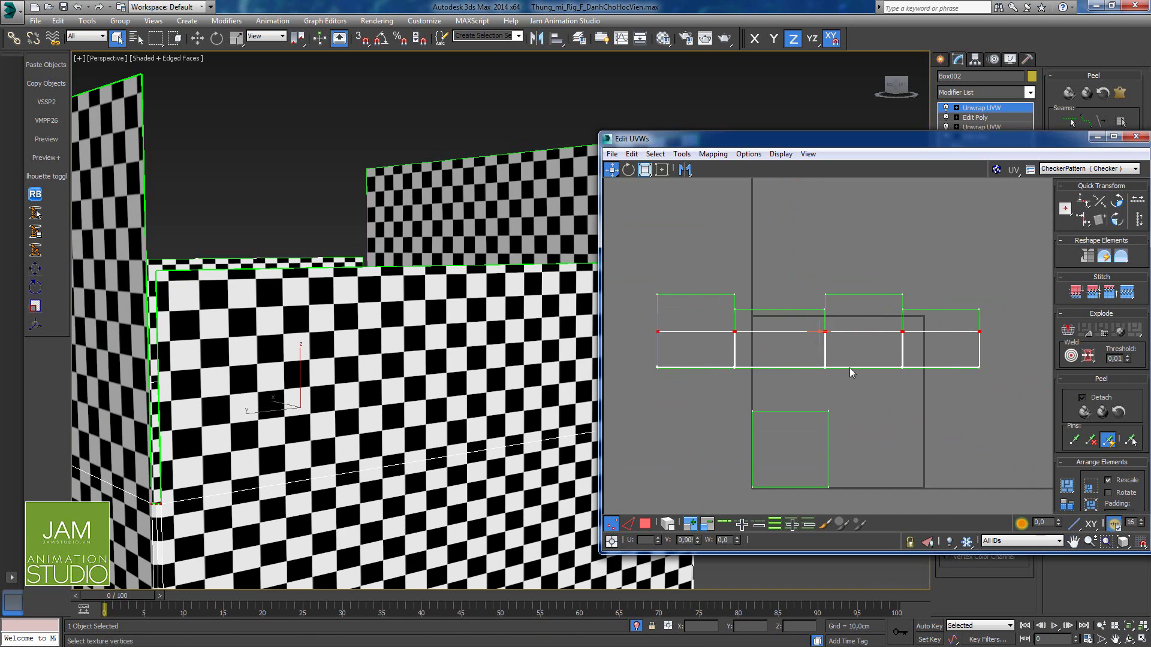
pyautogui.click(837, 401)
pyautogui.scroll(2, 836, 403)
pyautogui.moveTo(767, 360); pyautogui.dragTo(907, 311, button='middle')
pyautogui.scroll(-3, 383, 325)
pyautogui.keyDown('alt'); pyautogui.moveTo(384, 325); pyautogui.dragTo(437, 333, button='middle'); pyautogui.keyUp('alt')
pyautogui.scroll(-4, 818, 393)
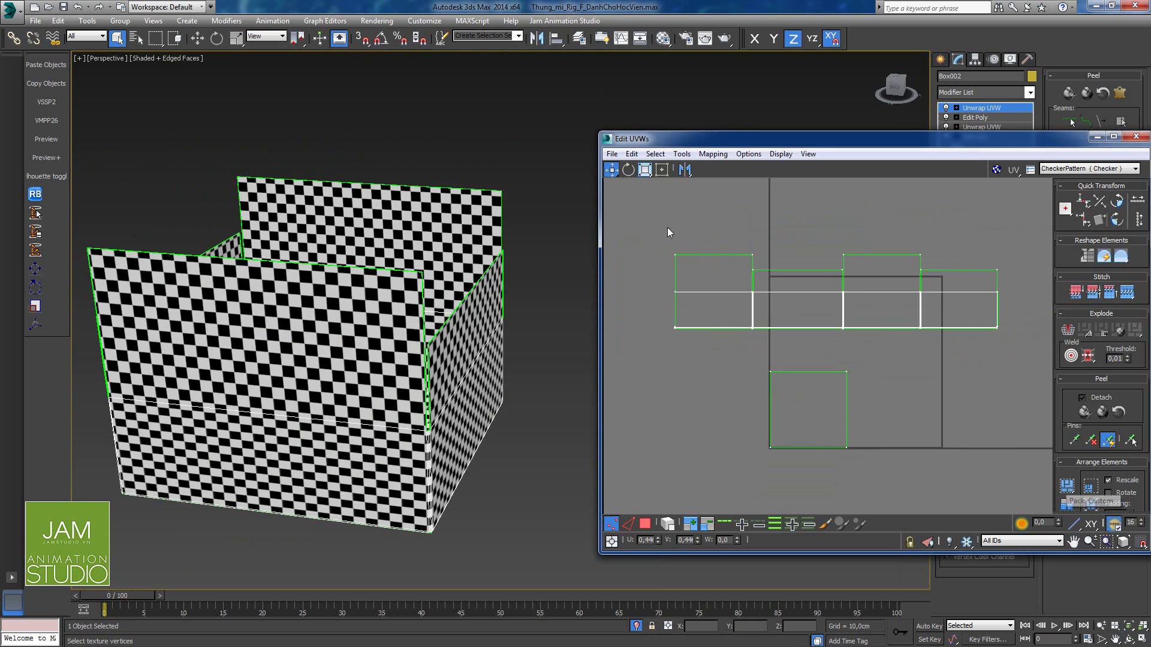
# Step: Try to scale down only the UV strip of walls and flaps, and undo the scaling
pyautogui.moveTo(1030, 341); pyautogui.dragTo(1033, 348)
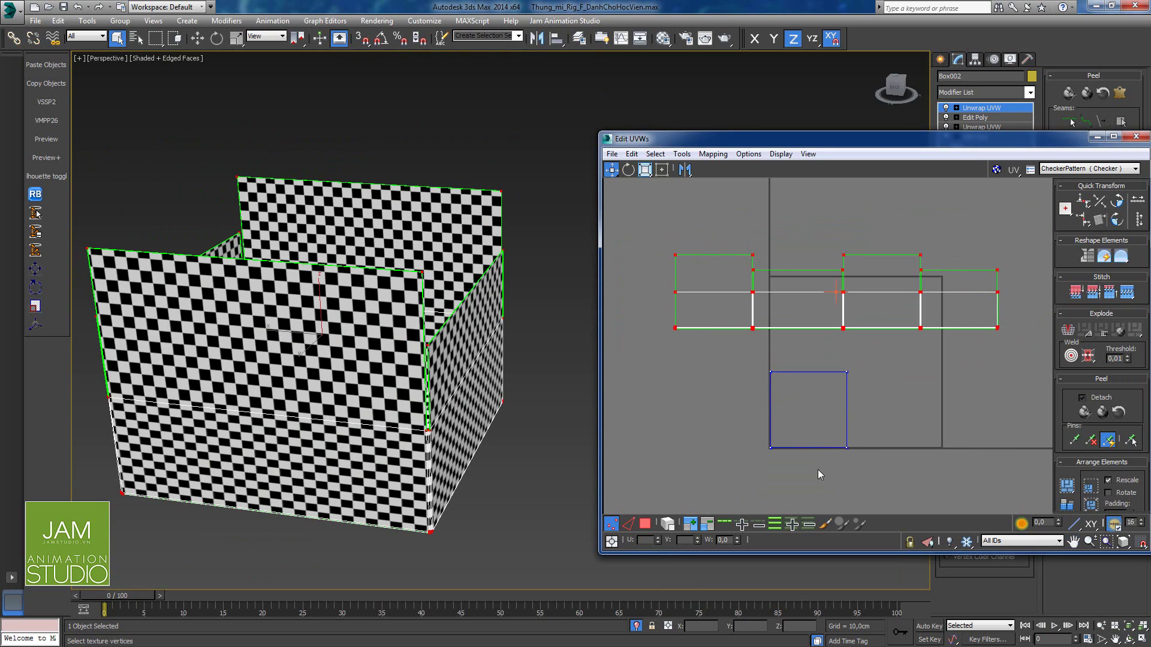
pyautogui.click(643, 171)
pyautogui.moveTo(745, 333)
pyautogui.mouseDown()
pyautogui.moveTo(729, 351)
pyautogui.moveTo(651, 378)
pyautogui.moveTo(766, 324)
pyautogui.moveTo(732, 332)
pyautogui.mouseUp()
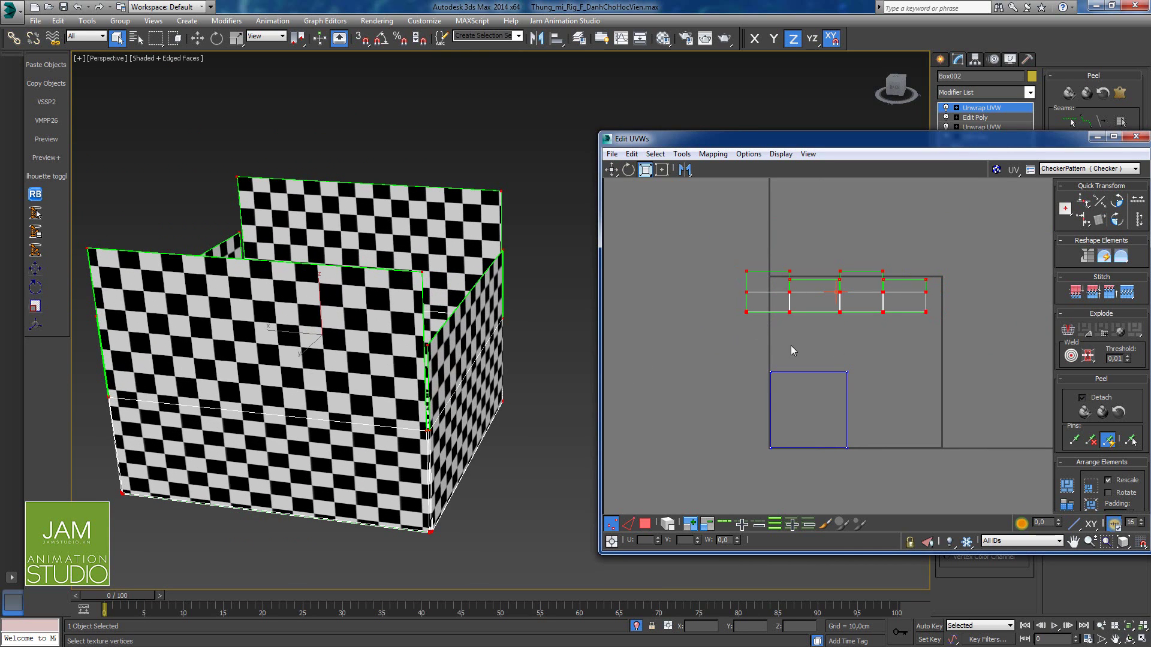
pyautogui.hotkey('ctrl', 'z')
pyautogui.hotkey('ctrl', 'z')
pyautogui.click(836, 371)
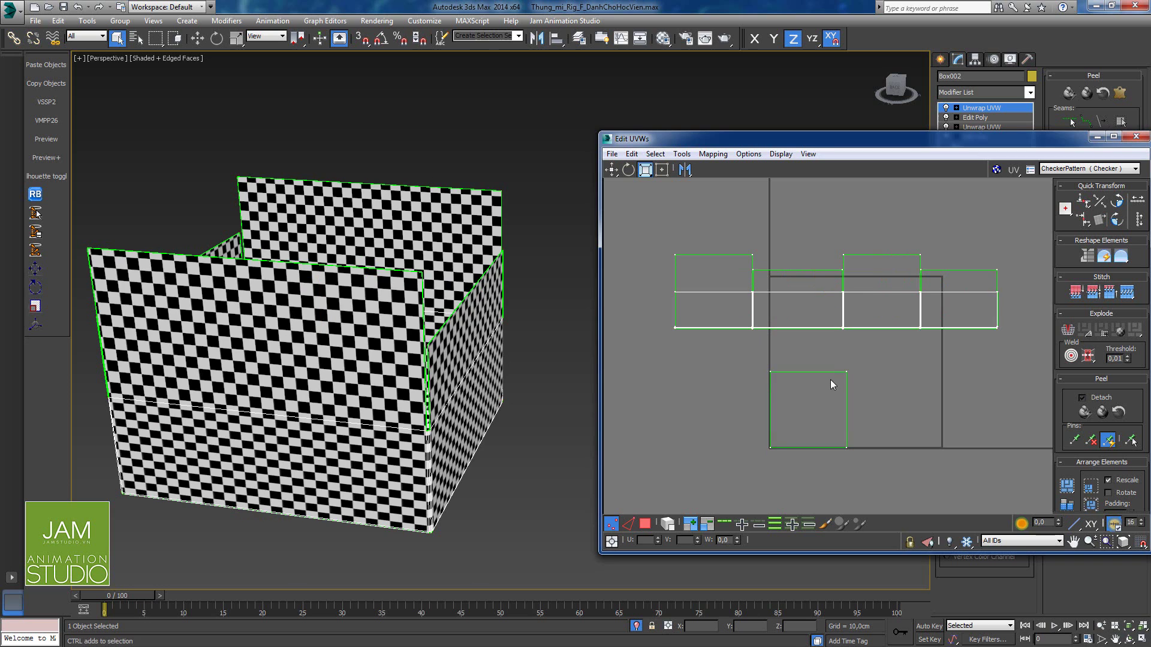
# Step: Select all UVs, including the bottom square, scale them down together and move them inside the UV tile
pyautogui.hotkey('ctrl', 'a')
pyautogui.moveTo(848, 369); pyautogui.dragTo(732, 424)
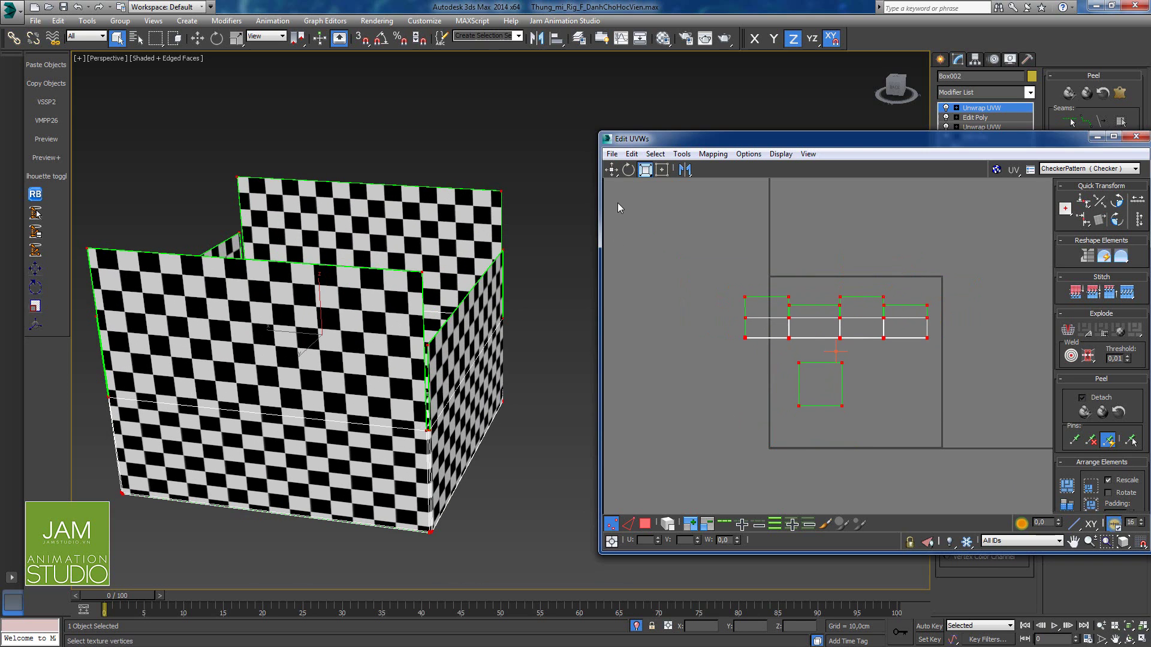
pyautogui.click(612, 170)
pyautogui.moveTo(840, 341); pyautogui.dragTo(812, 368)
pyautogui.click(645, 170)
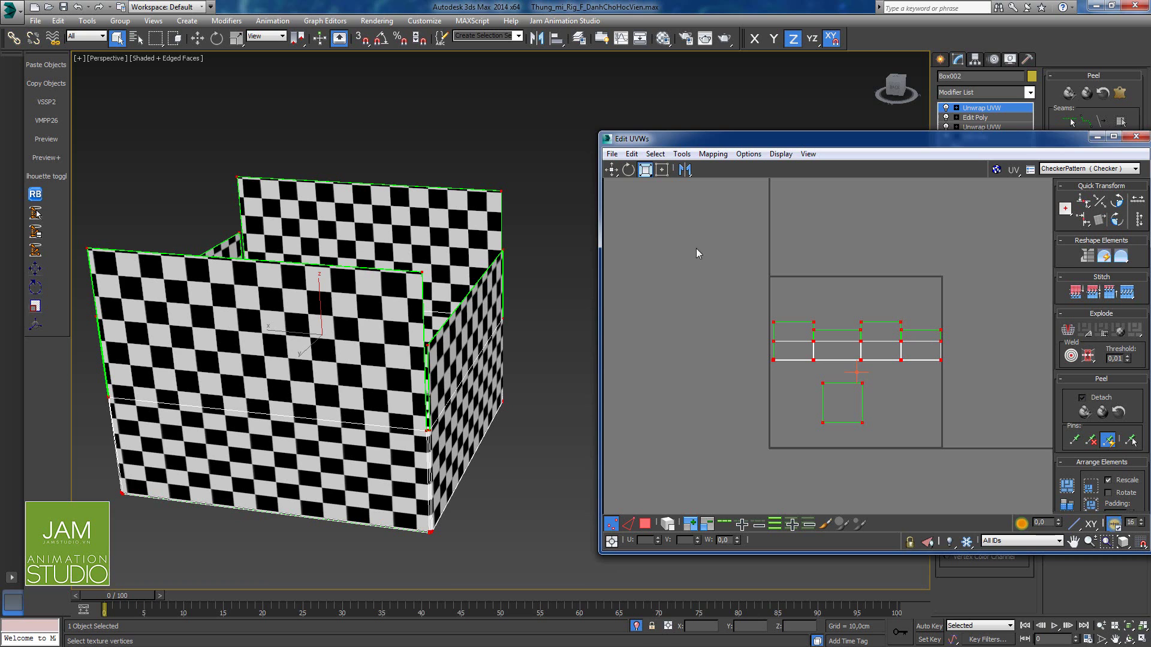
pyautogui.click(611, 170)
pyautogui.scroll(4, 865, 400)
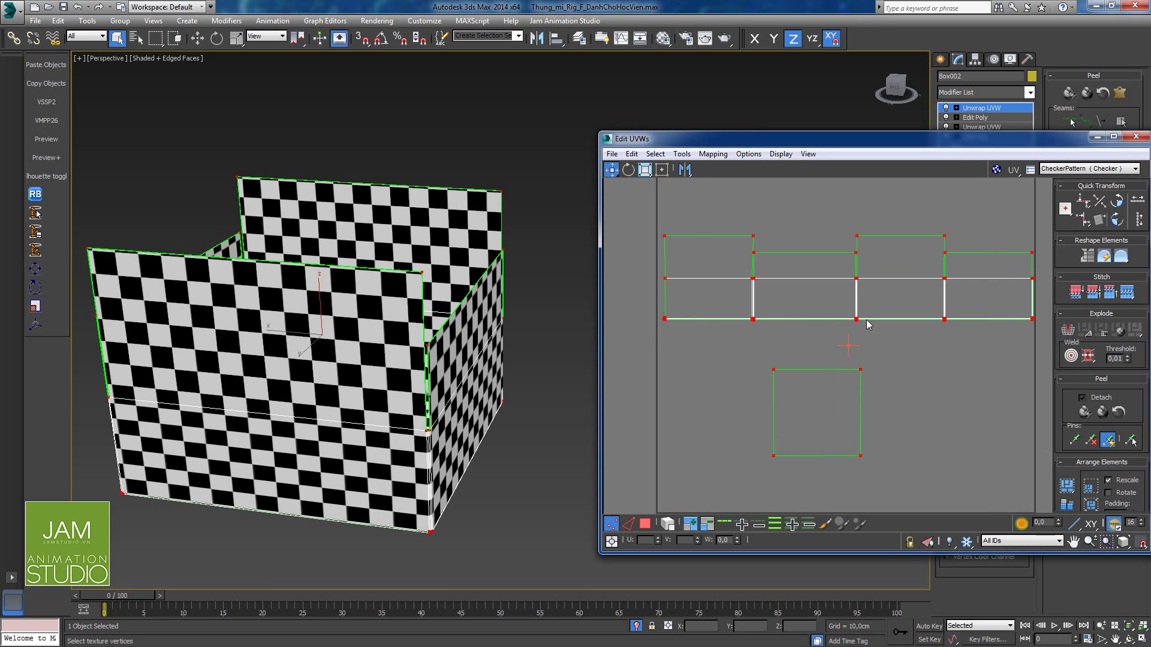
pyautogui.moveTo(859, 319); pyautogui.dragTo(859, 360)
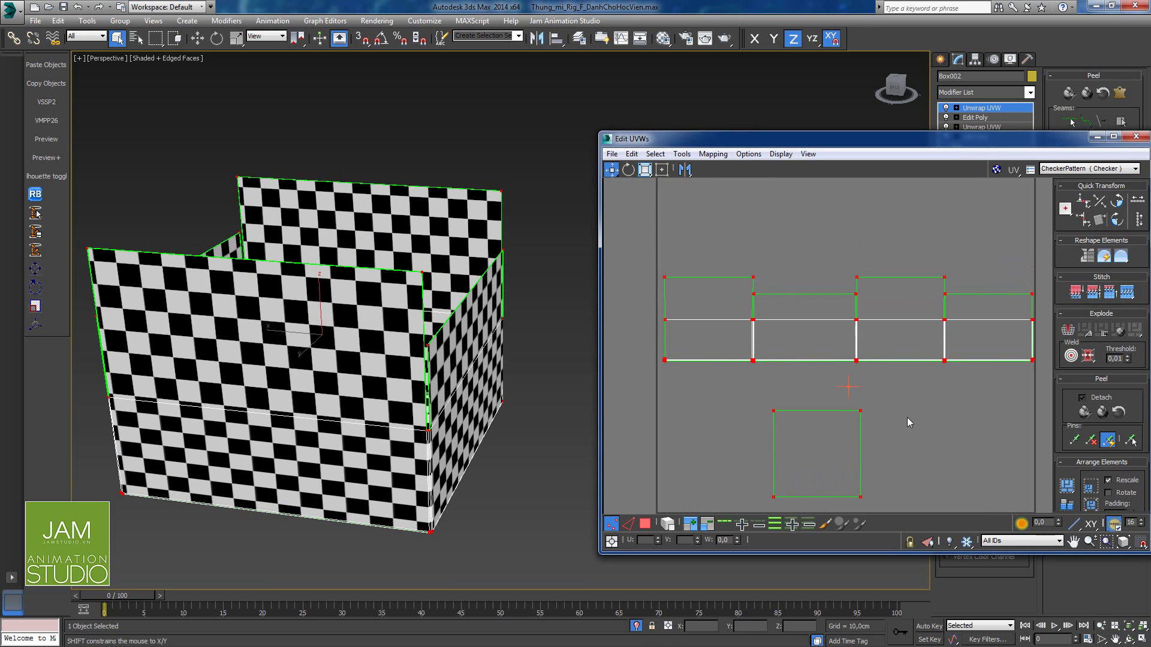
# Step: Try to align the UV vertices at the strip's left edge vertically, check both ends of the strip, and undo the alignment
pyautogui.click(756, 391)
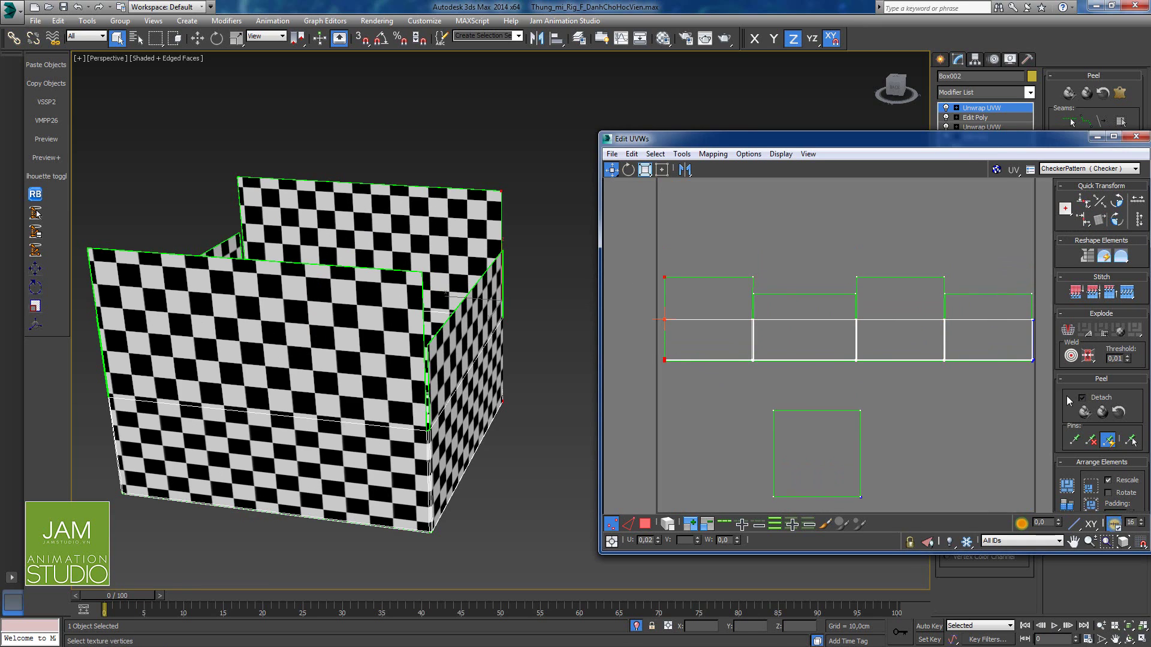
pyautogui.moveTo(1067, 396); pyautogui.dragTo(1055, 389)
pyautogui.moveTo(1018, 359); pyautogui.dragTo(804, 352, button='middle')
pyautogui.scroll(6, 806, 350)
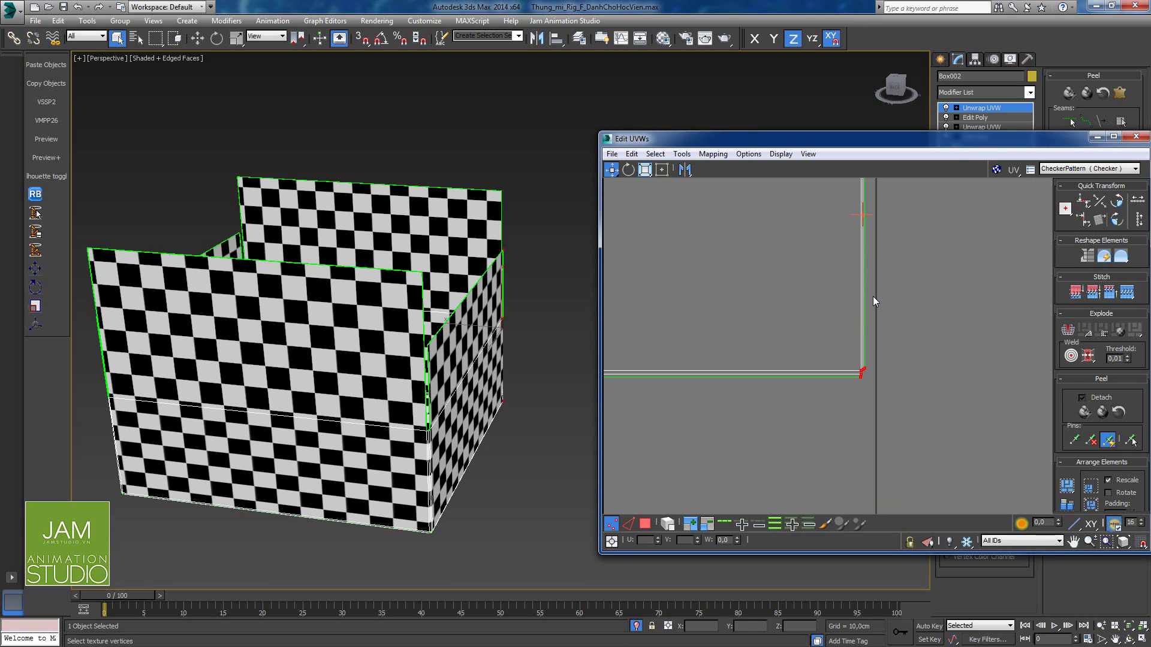
pyautogui.scroll(-3, 873, 296)
pyautogui.scroll(-3, 872, 408)
pyautogui.moveTo(847, 404); pyautogui.dragTo(1095, 377, button='middle')
pyautogui.moveTo(732, 395); pyautogui.dragTo(1023, 381, button='middle')
pyautogui.scroll(3, 822, 381)
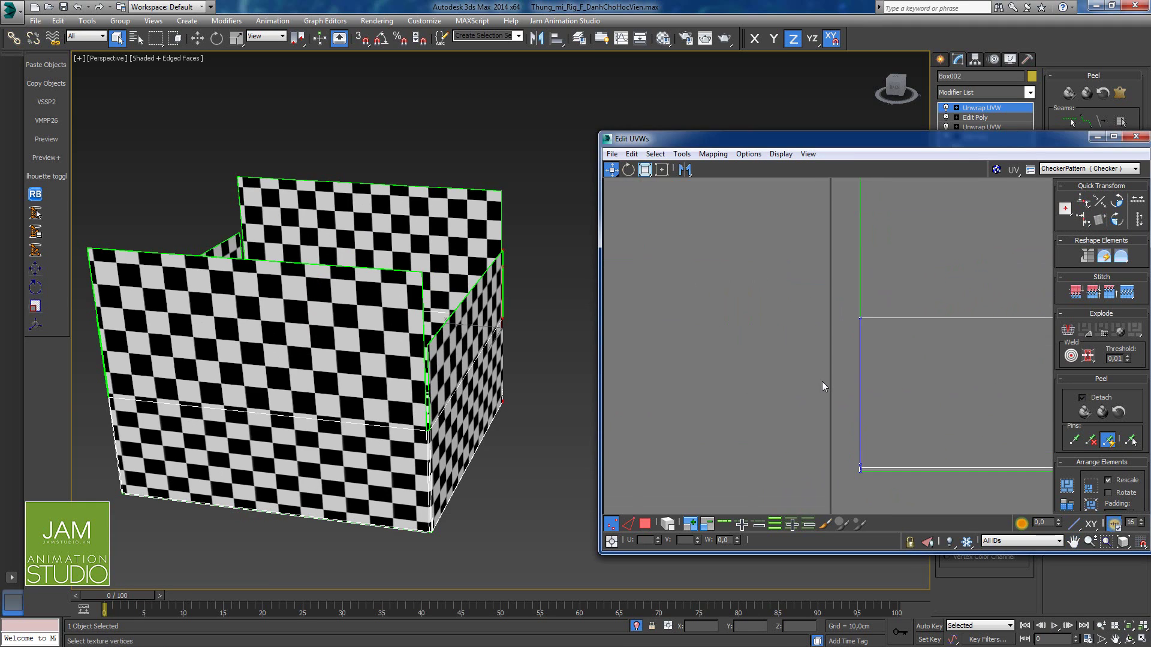
pyautogui.hotkey('ctrl', 'z')
pyautogui.hotkey('ctrl', 'z')
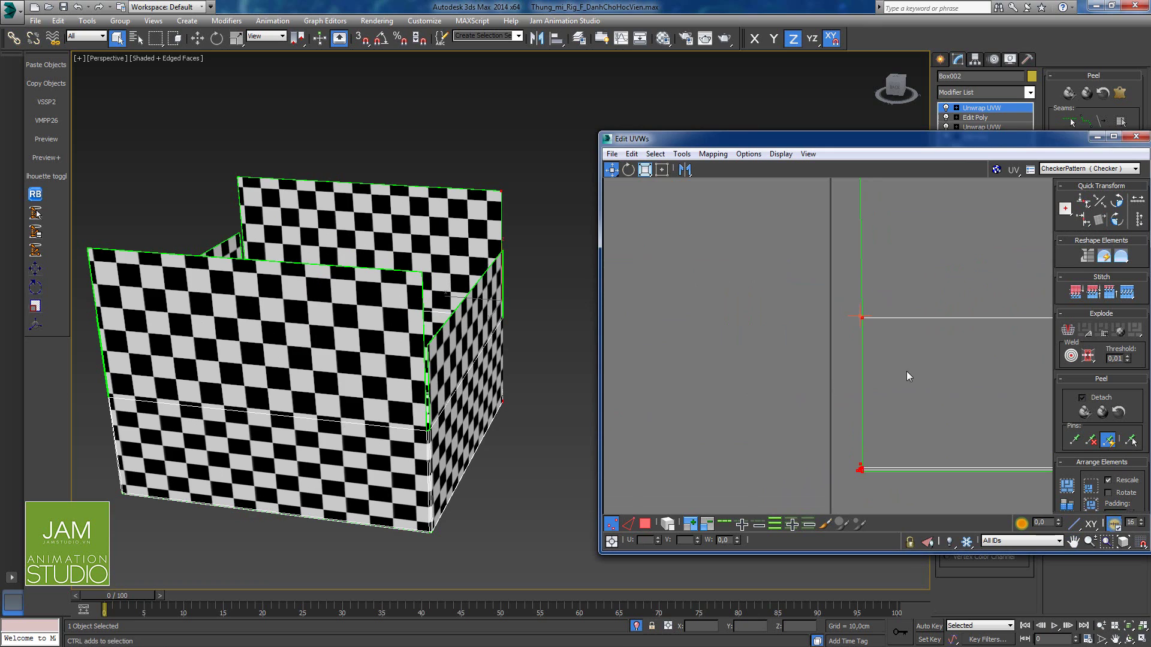
# Step: Examine the small irregular faces at the strip's lower-left corner and the overall placement of the UV layout
pyautogui.moveTo(881, 413); pyautogui.dragTo(865, 310, button='middle')
pyautogui.scroll(4, 864, 349)
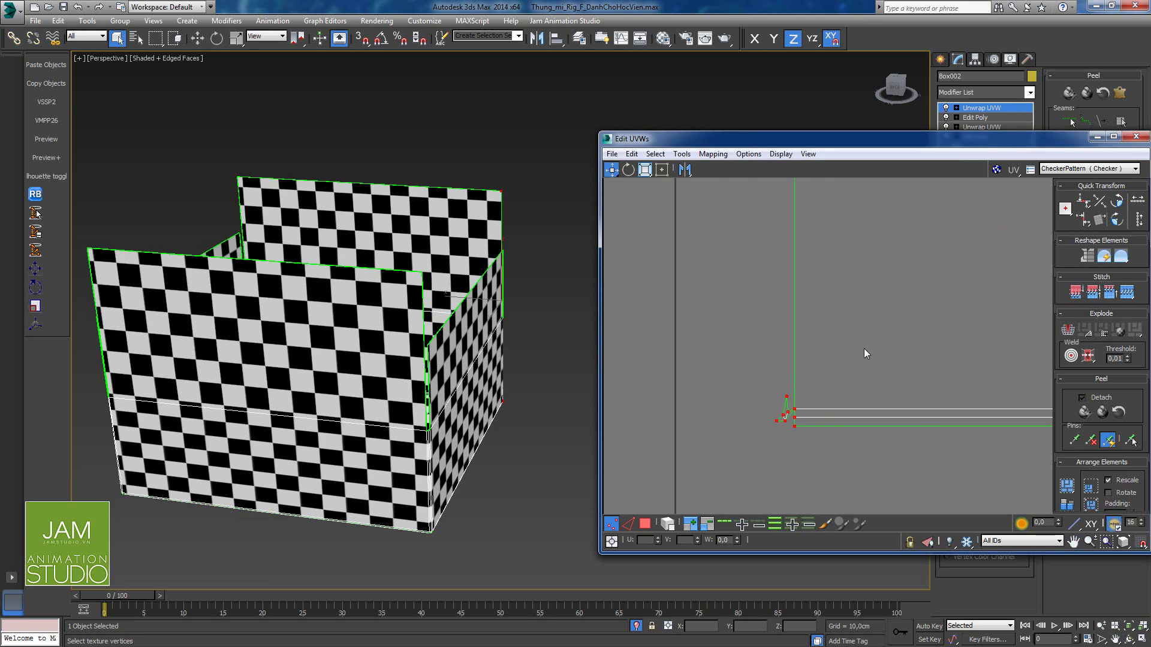
pyautogui.moveTo(905, 346); pyautogui.dragTo(873, 292, button='middle')
pyautogui.scroll(3, 884, 305)
pyautogui.moveTo(723, 395); pyautogui.dragTo(886, 343, button='middle')
pyautogui.scroll(3, 886, 341)
pyautogui.click(831, 444)
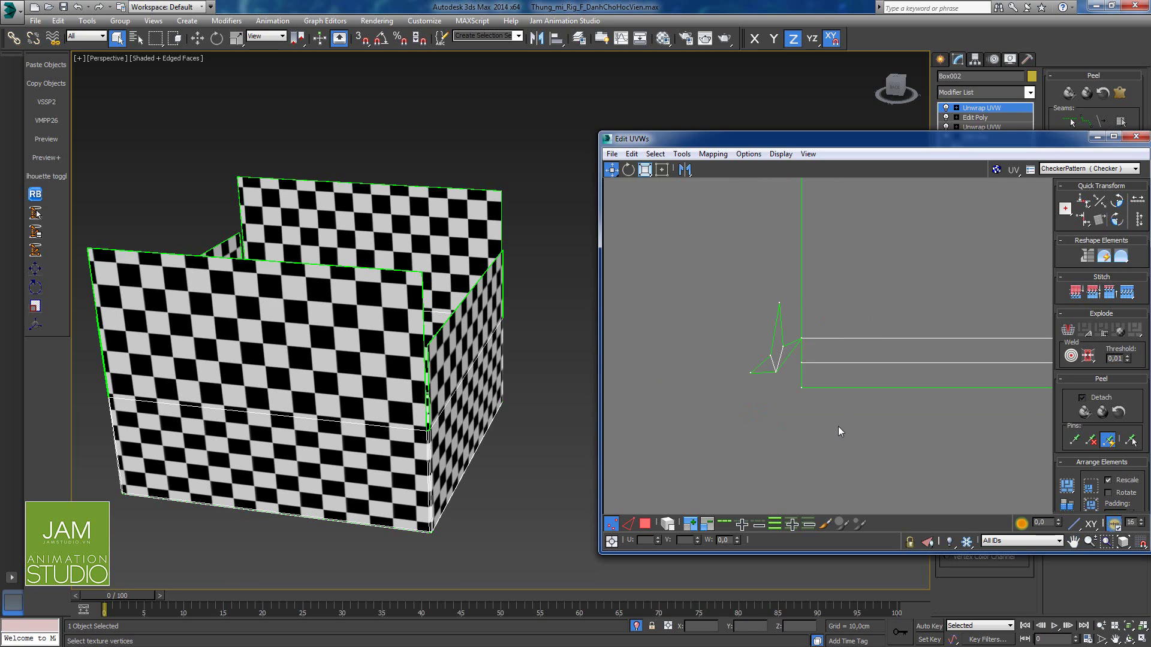
pyautogui.scroll(-4, 753, 339)
pyautogui.scroll(-5, 774, 329)
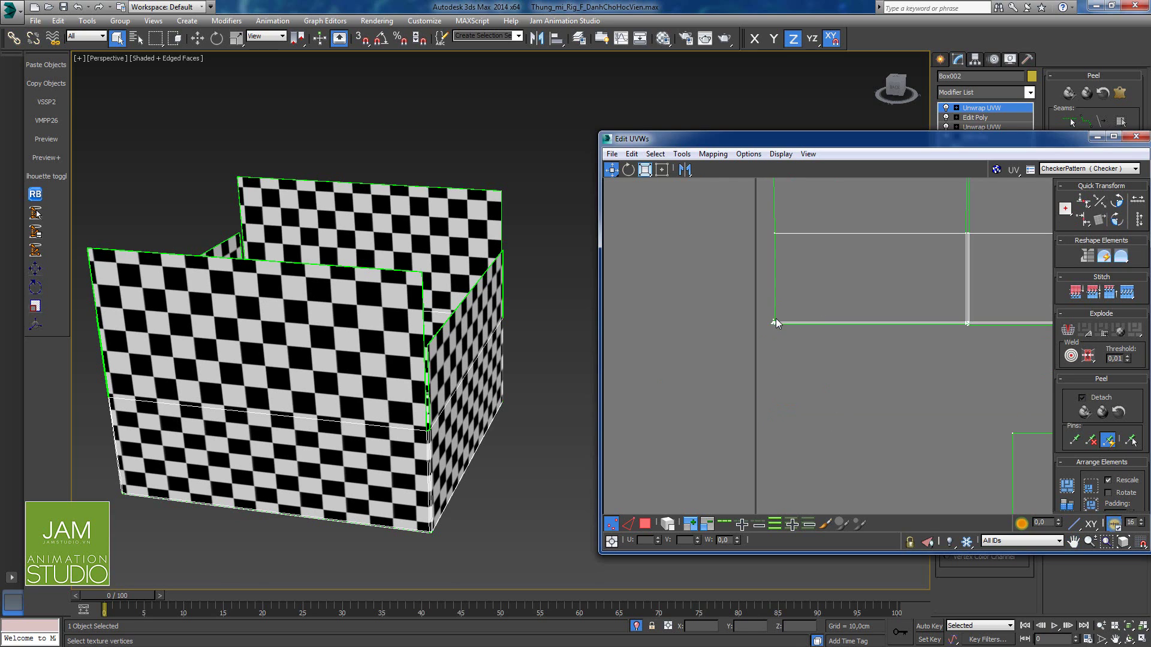
pyautogui.moveTo(770, 336); pyautogui.dragTo(705, 380, button='middle')
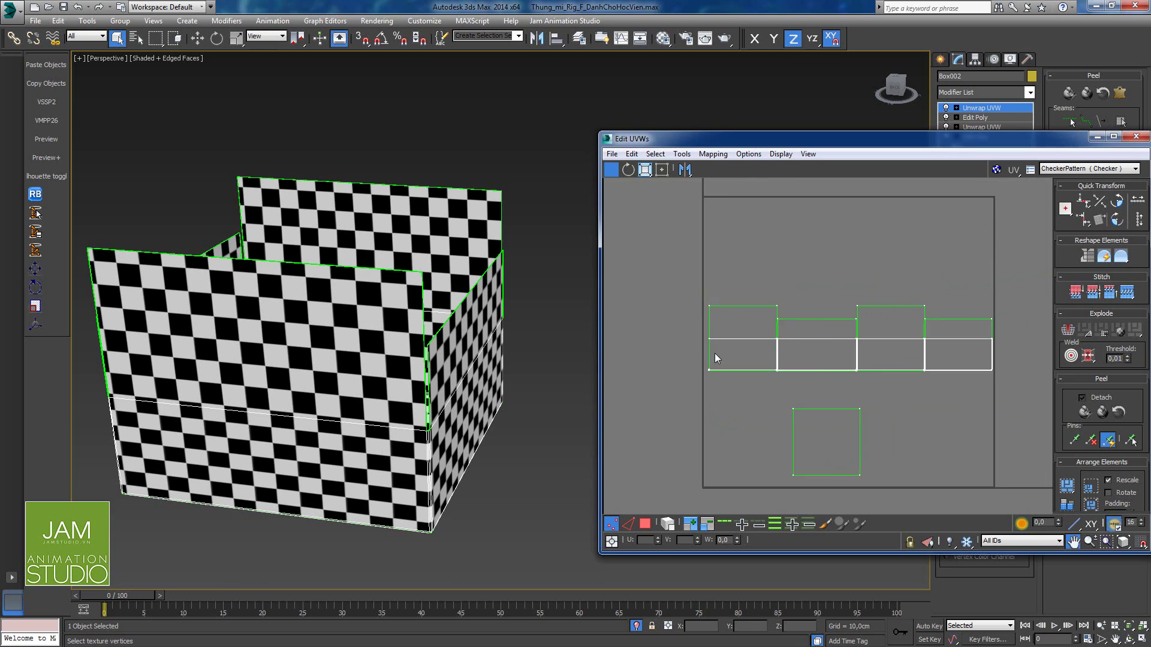
# Step: Close the UV editor, leave vertex editing and examine the checker texture on the box from several sides
pyautogui.scroll(-2, 715, 356)
pyautogui.click(1135, 139)
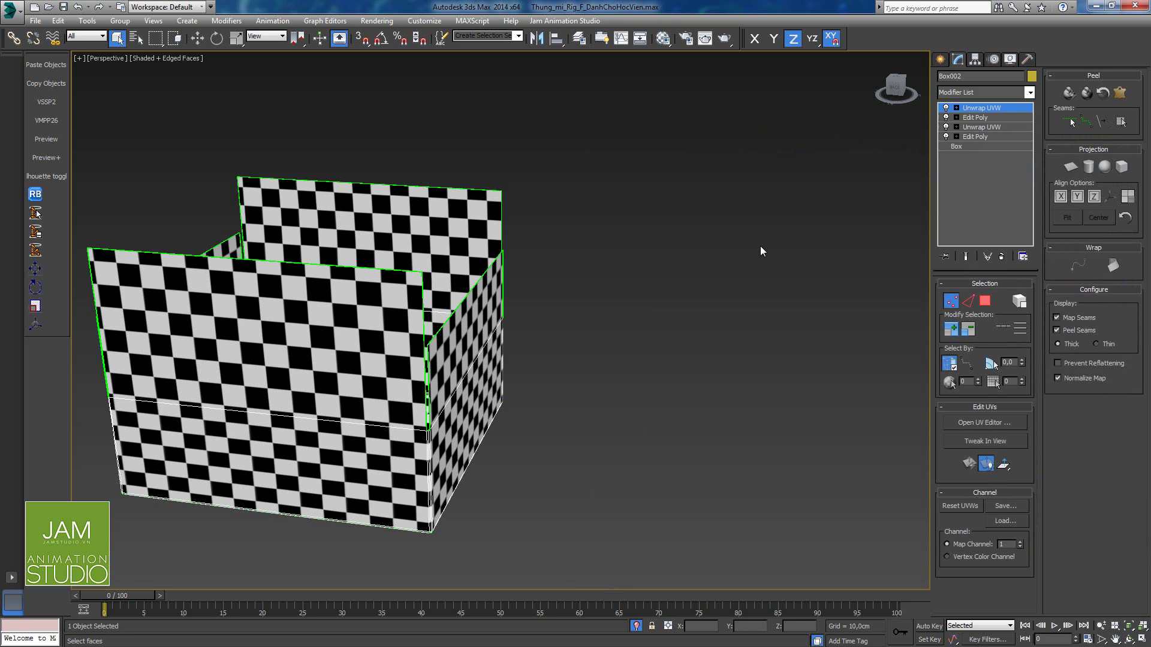
pyautogui.keyDown('alt'); pyautogui.moveTo(516, 413); pyautogui.dragTo(585, 366, button='middle'); pyautogui.keyUp('alt')
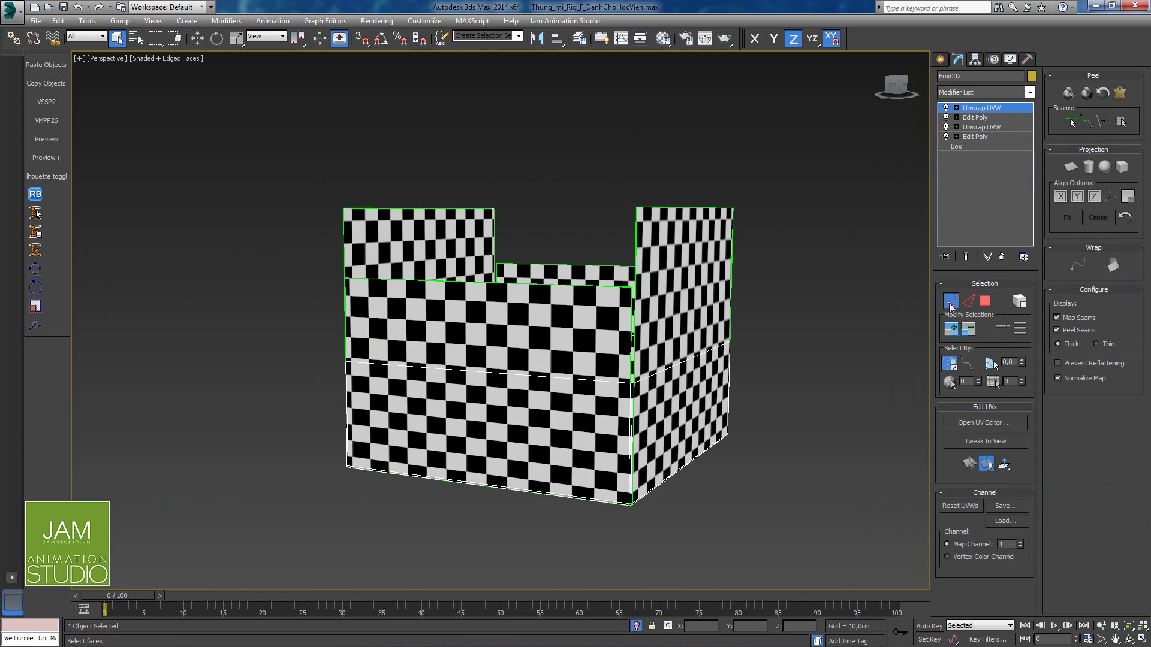
pyautogui.click(950, 303)
pyautogui.keyDown('alt'); pyautogui.moveTo(751, 327); pyautogui.dragTo(812, 340, button='middle'); pyautogui.keyUp('alt')
pyautogui.click(811, 340)
pyautogui.press('w')
pyautogui.click(703, 356)
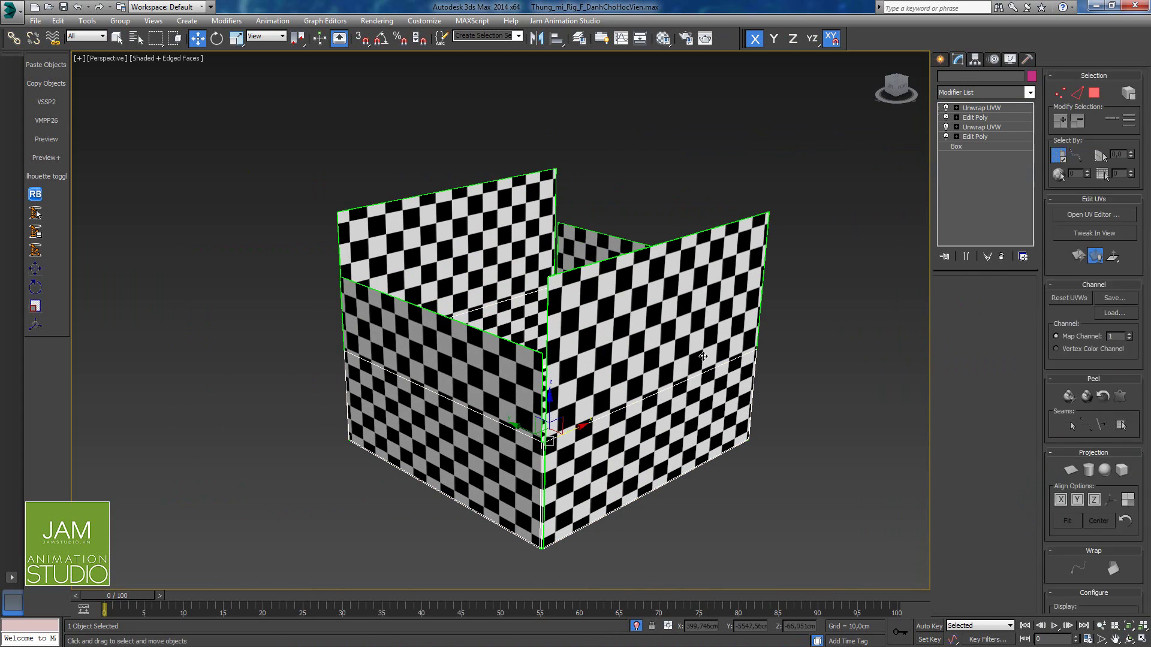
pyautogui.keyDown('alt'); pyautogui.moveTo(704, 356); pyautogui.dragTo(643, 406, button='middle'); pyautogui.keyUp('alt')
pyautogui.scroll(3, 712, 397)
pyautogui.scroll(-3, 682, 388)
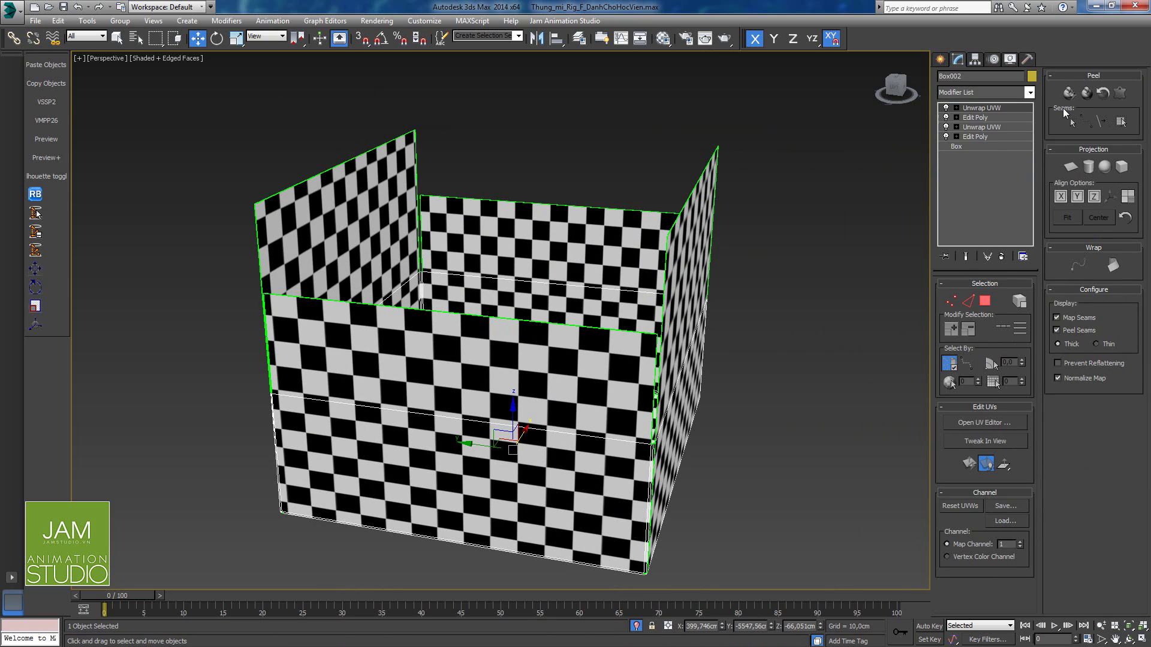
pyautogui.click(1007, 91)
pyautogui.press('e')
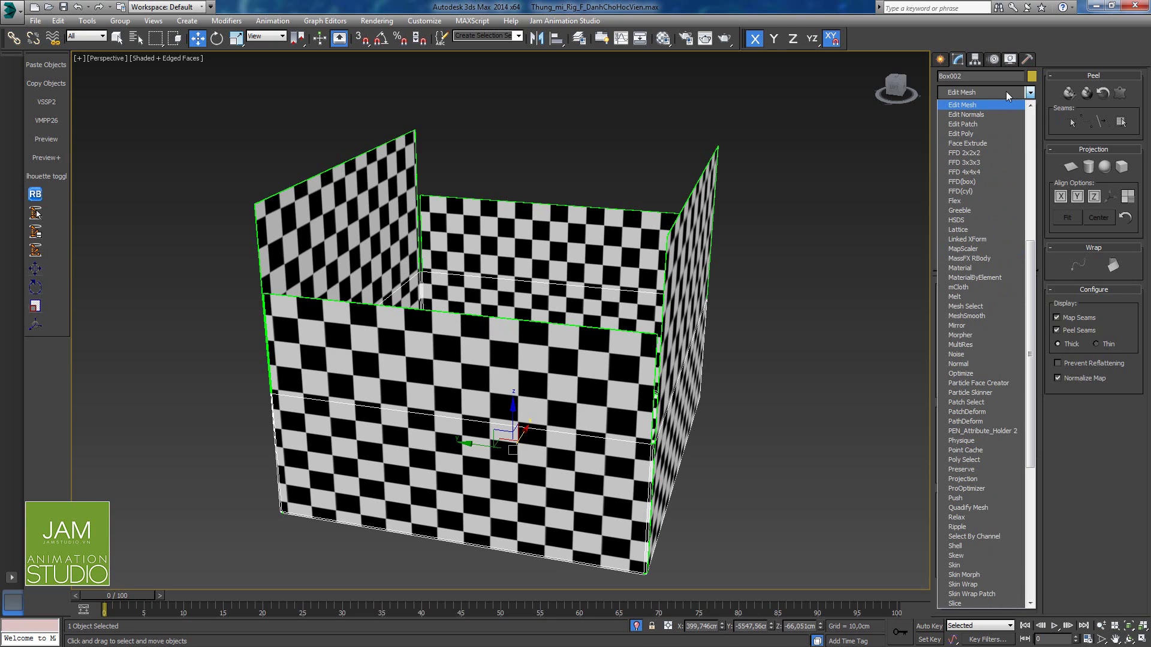
pyautogui.click(980, 134)
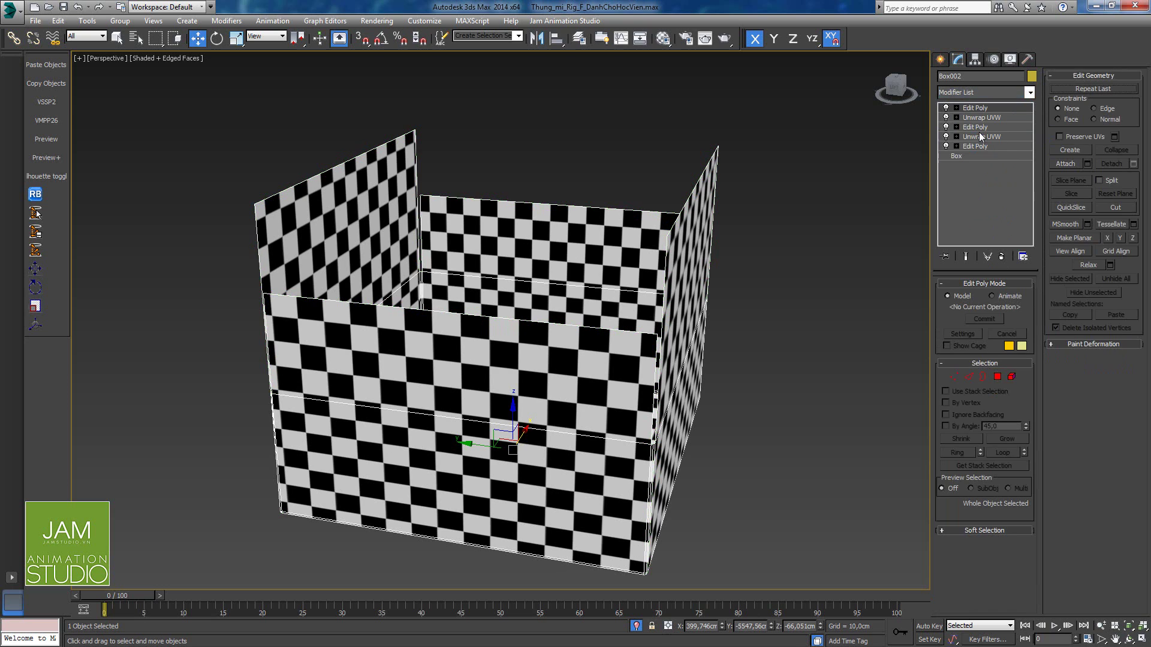
pyautogui.click(970, 377)
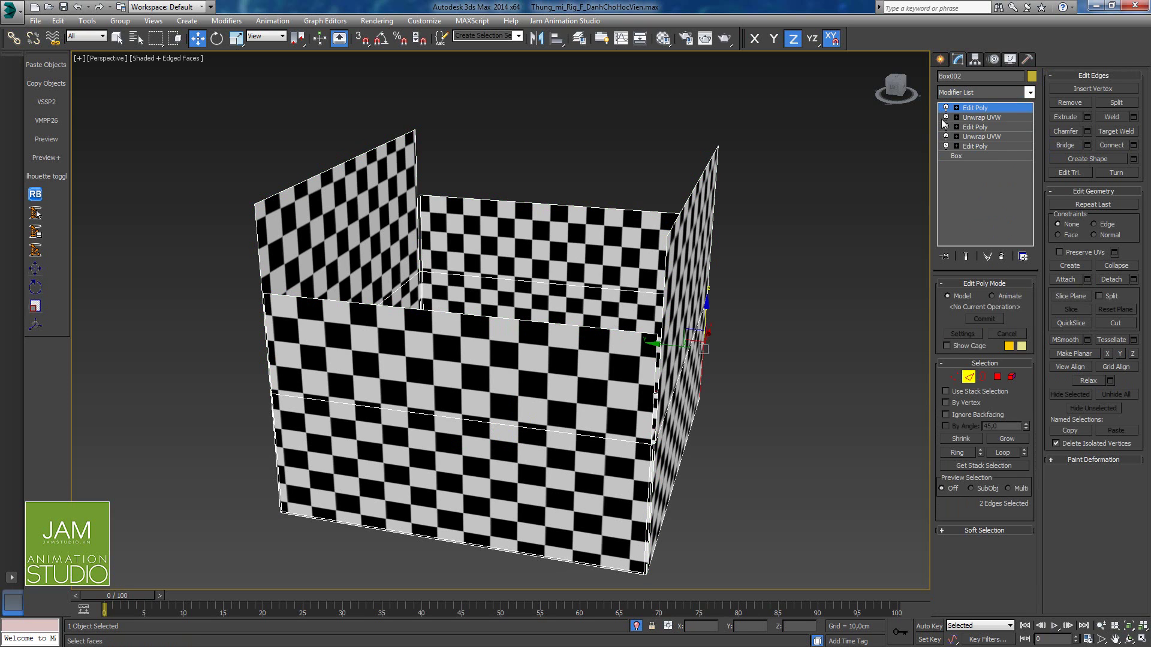
pyautogui.keyDown('alt'); pyautogui.moveTo(657, 344); pyautogui.dragTo(596, 330, button='middle'); pyautogui.keyUp('alt')
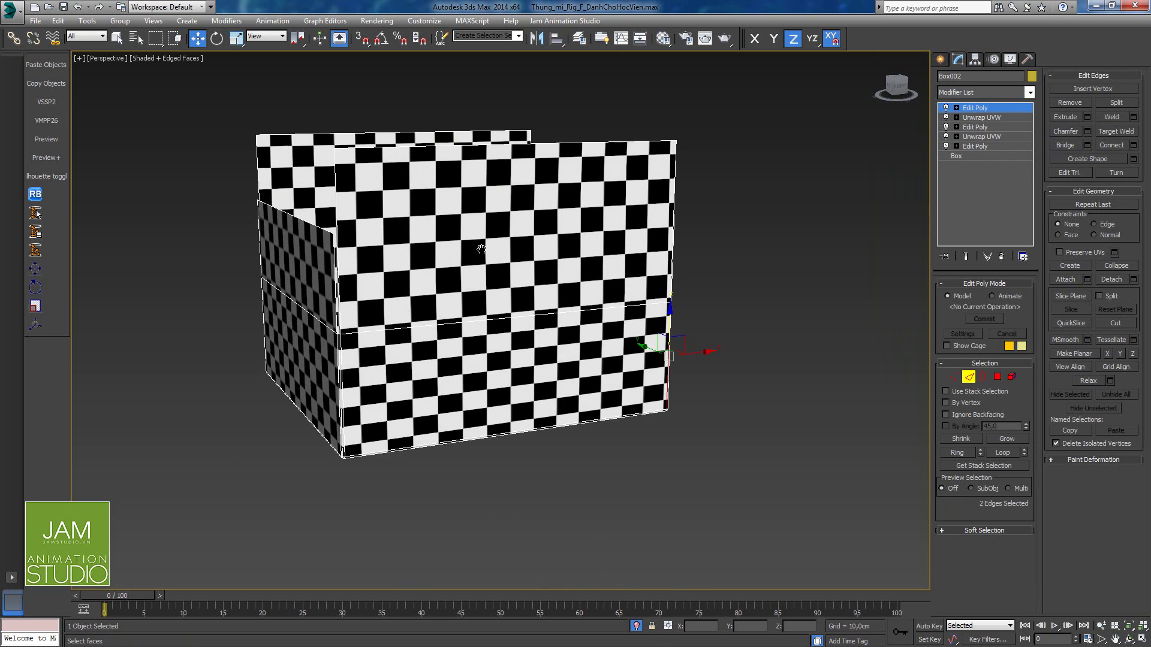
pyautogui.moveTo(481, 249); pyautogui.dragTo(580, 355, button='middle')
pyautogui.keyDown('alt'); pyautogui.moveTo(456, 339); pyautogui.dragTo(521, 407, button='middle'); pyautogui.keyUp('alt')
pyautogui.moveTo(520, 408); pyautogui.dragTo(504, 321, button='middle')
pyautogui.scroll(3, 504, 321)
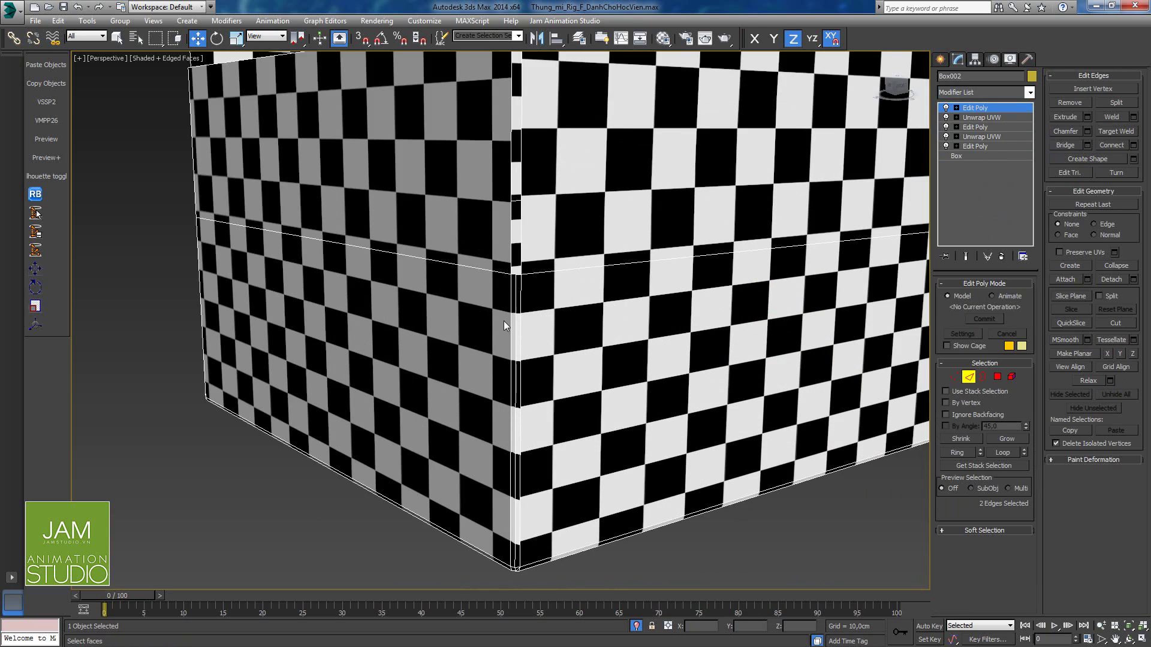
pyautogui.scroll(-10, 503, 326)
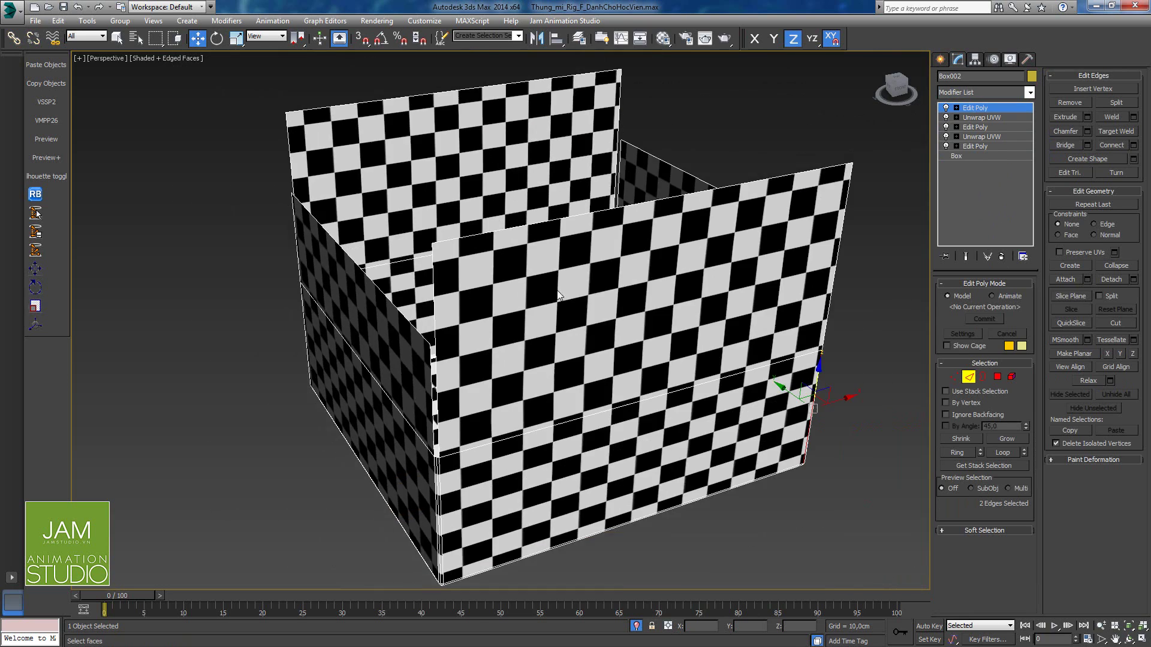
pyautogui.keyDown('alt'); pyautogui.moveTo(558, 294); pyautogui.dragTo(612, 321, button='middle'); pyautogui.keyUp('alt')
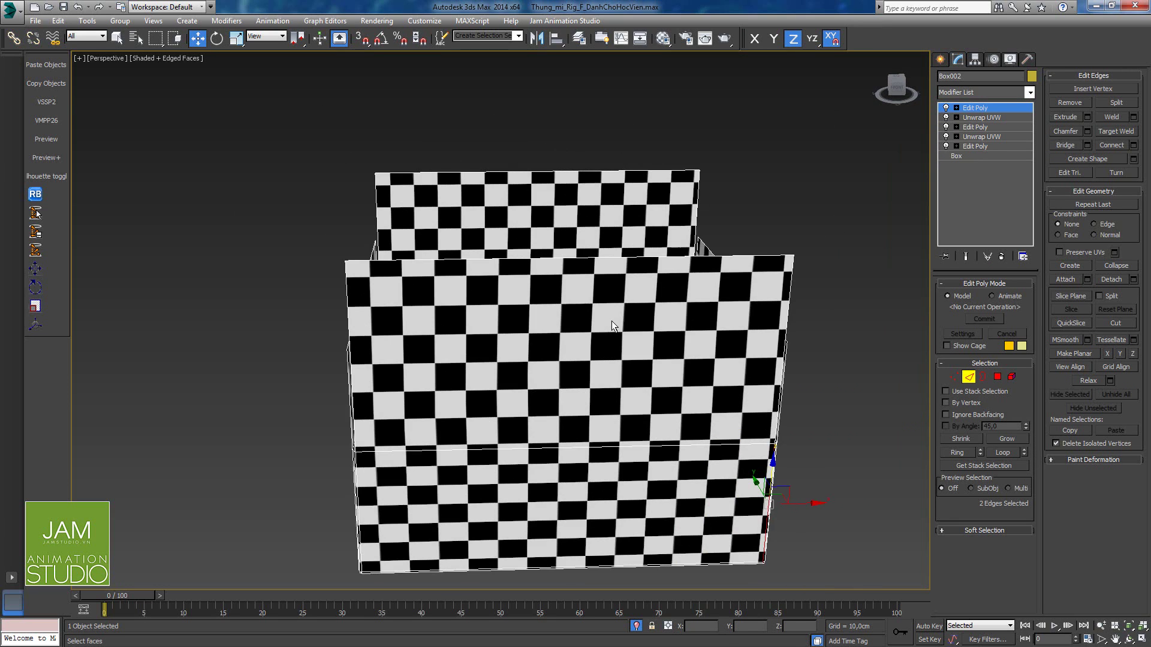
pyautogui.click(1002, 257)
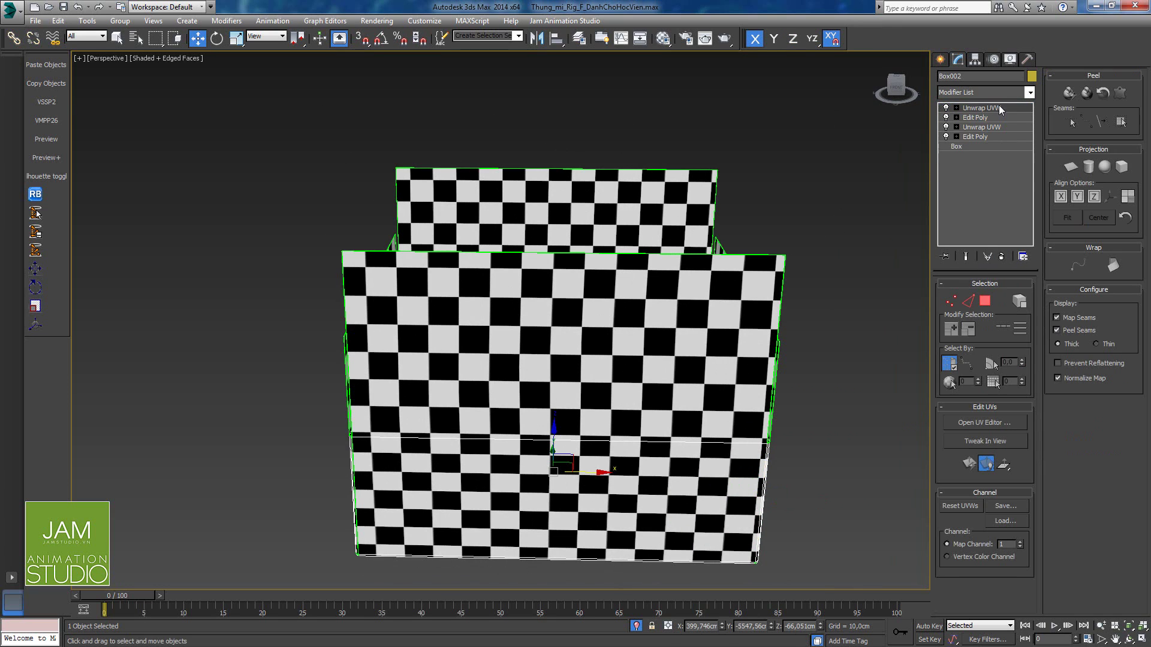
# Step: Try a TurboSmooth modifier on the box, check how it distorts the checker texture, and remove the modifier
pyautogui.click(999, 92)
pyautogui.press('t')
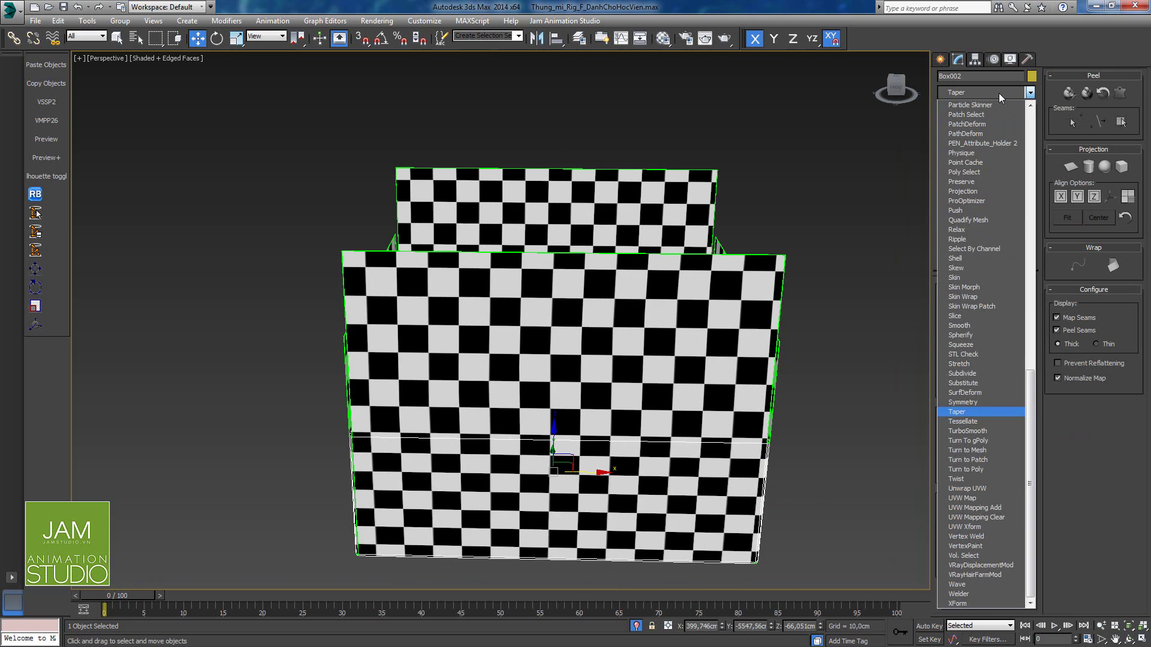
pyautogui.click(969, 431)
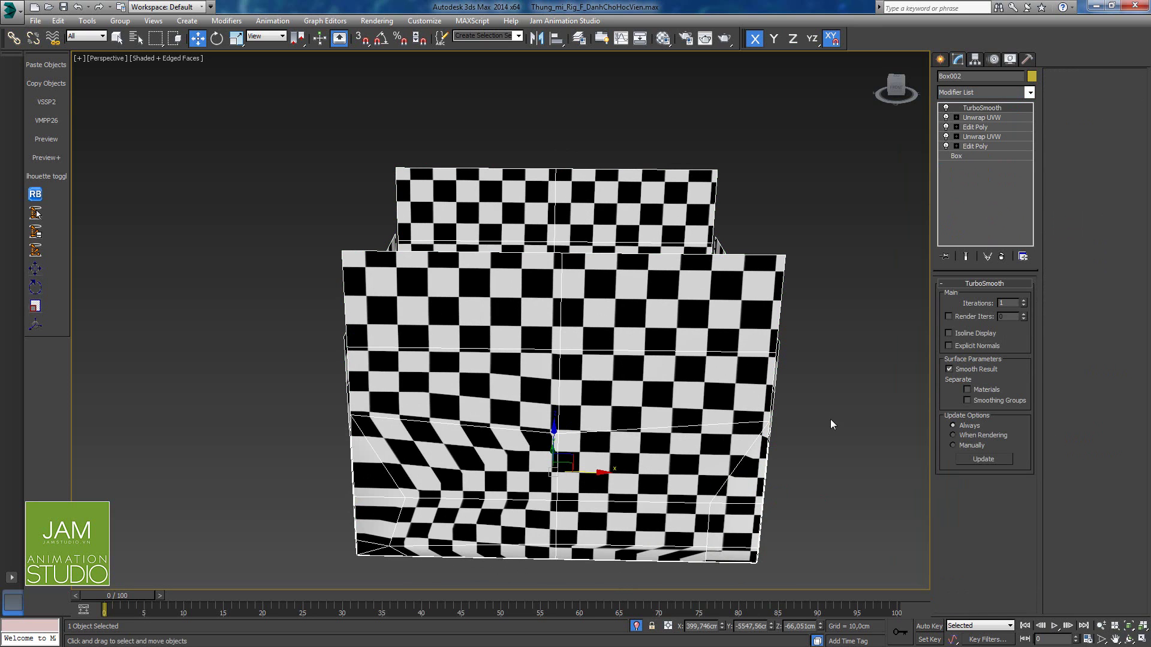
pyautogui.keyDown('alt'); pyautogui.moveTo(499, 394); pyautogui.dragTo(552, 390, button='middle'); pyautogui.keyUp('alt')
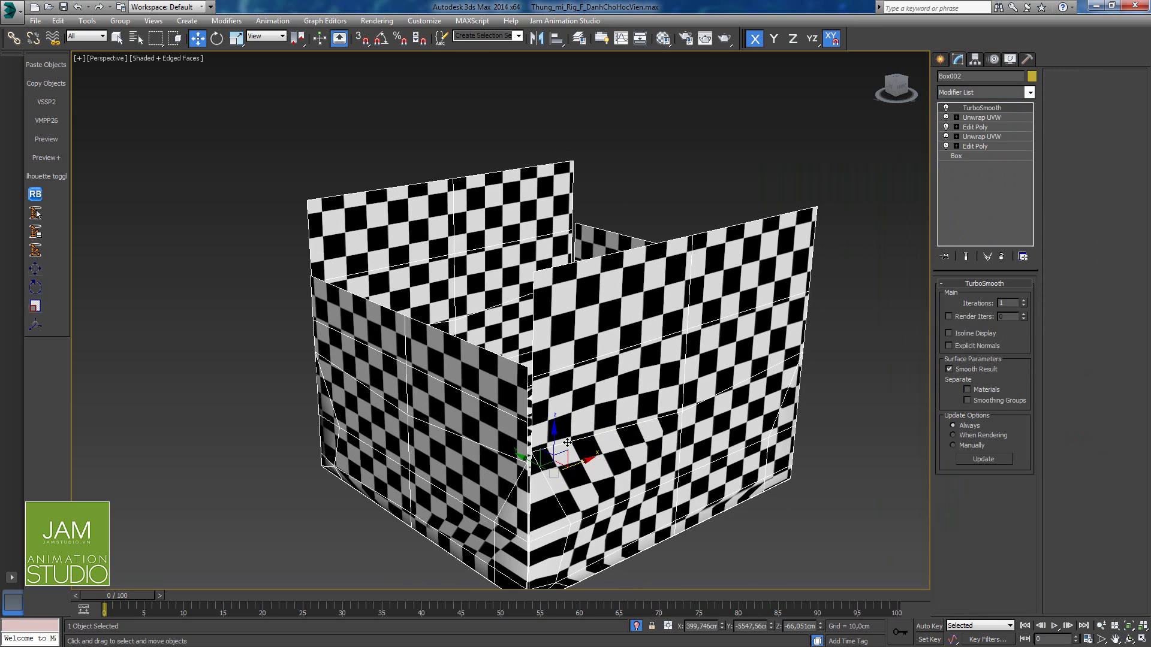
pyautogui.click(1002, 257)
# Step: Add an Edit Poly modifier above the unwrap and switch to edge editing
pyautogui.click(1005, 91)
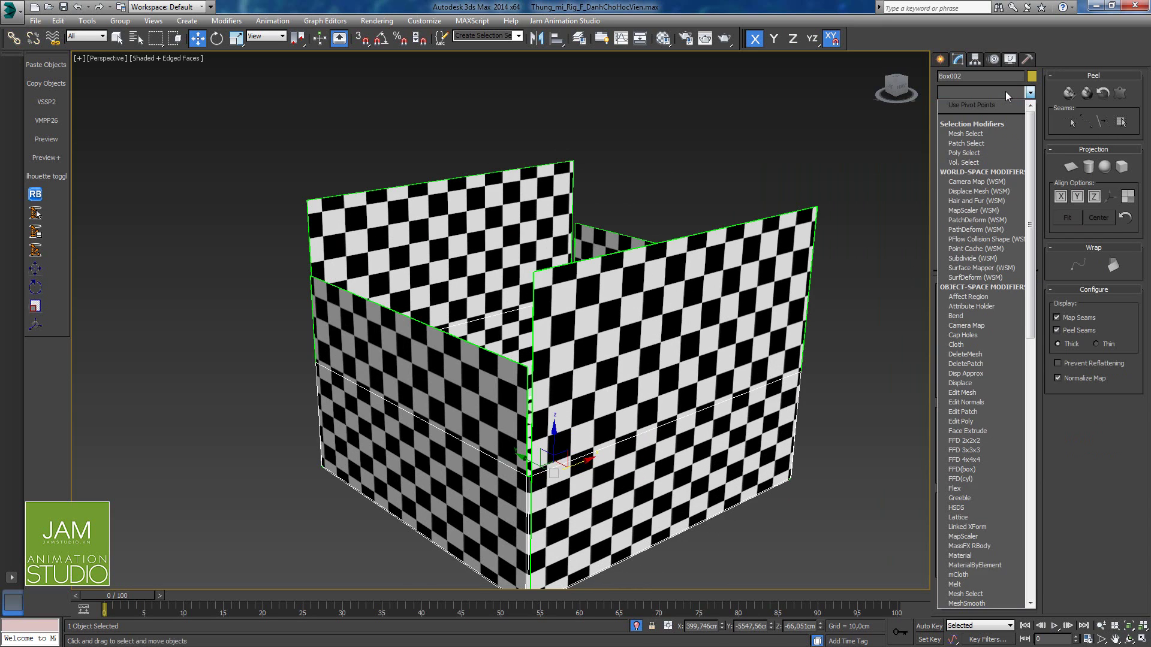
pyautogui.press('e')
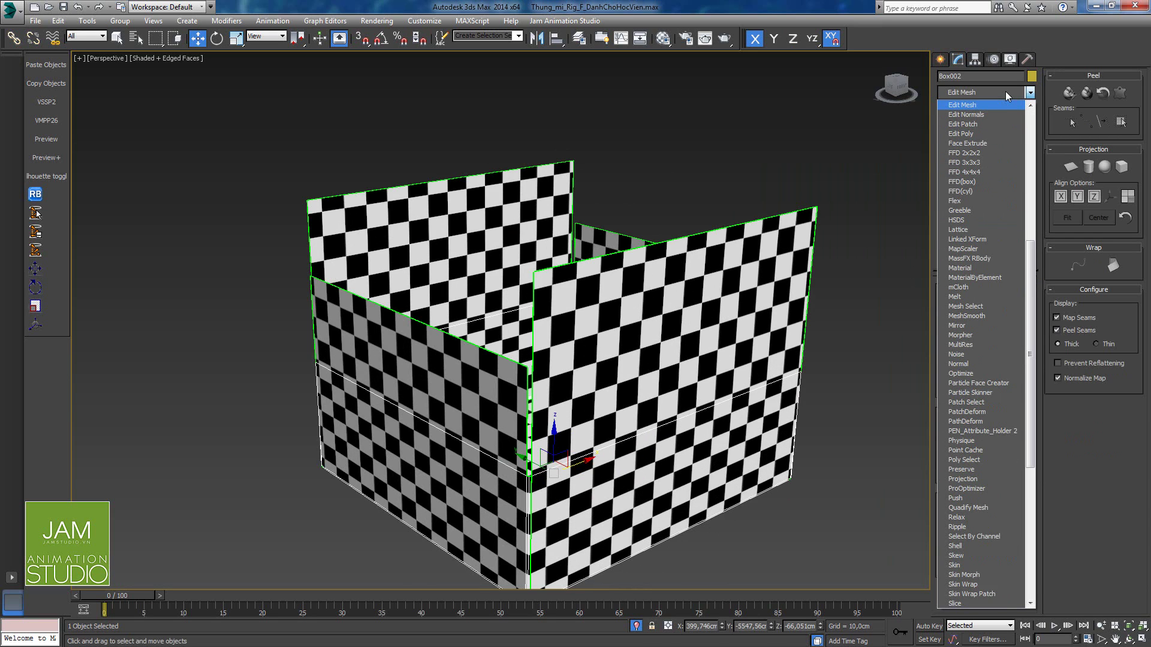
pyautogui.click(981, 133)
pyautogui.click(955, 376)
pyautogui.keyDown('alt'); pyautogui.moveTo(571, 287); pyautogui.dragTo(505, 111, button='middle'); pyautogui.keyUp('alt')
pyautogui.moveTo(585, 596); pyautogui.dragTo(585, 580)
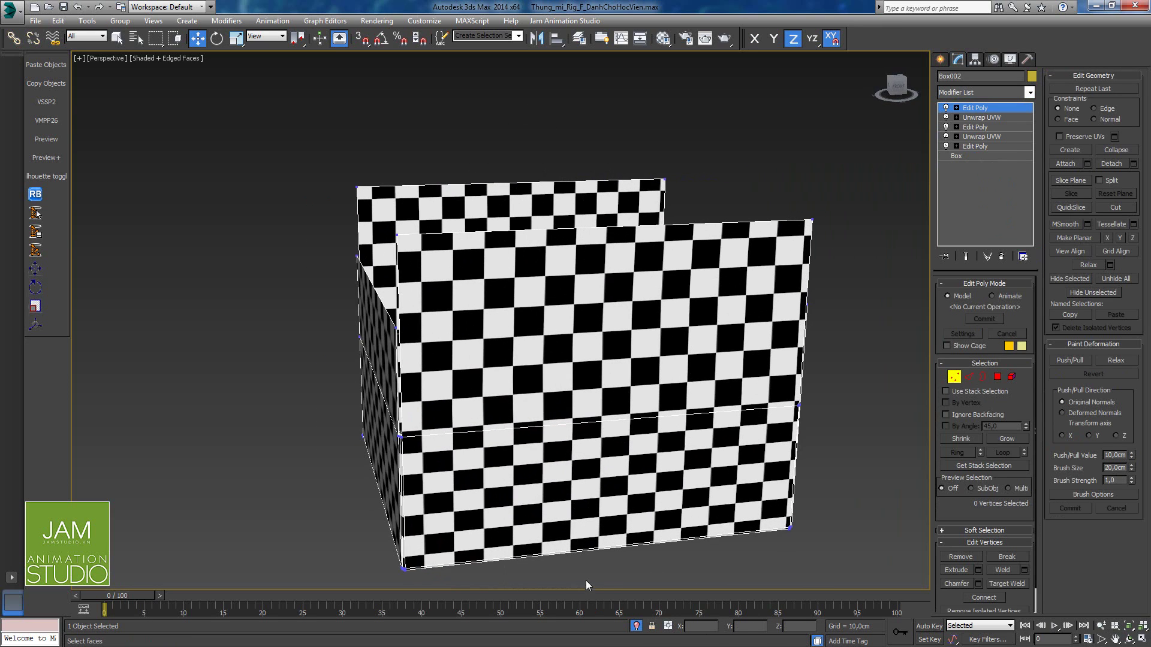
pyautogui.click(969, 376)
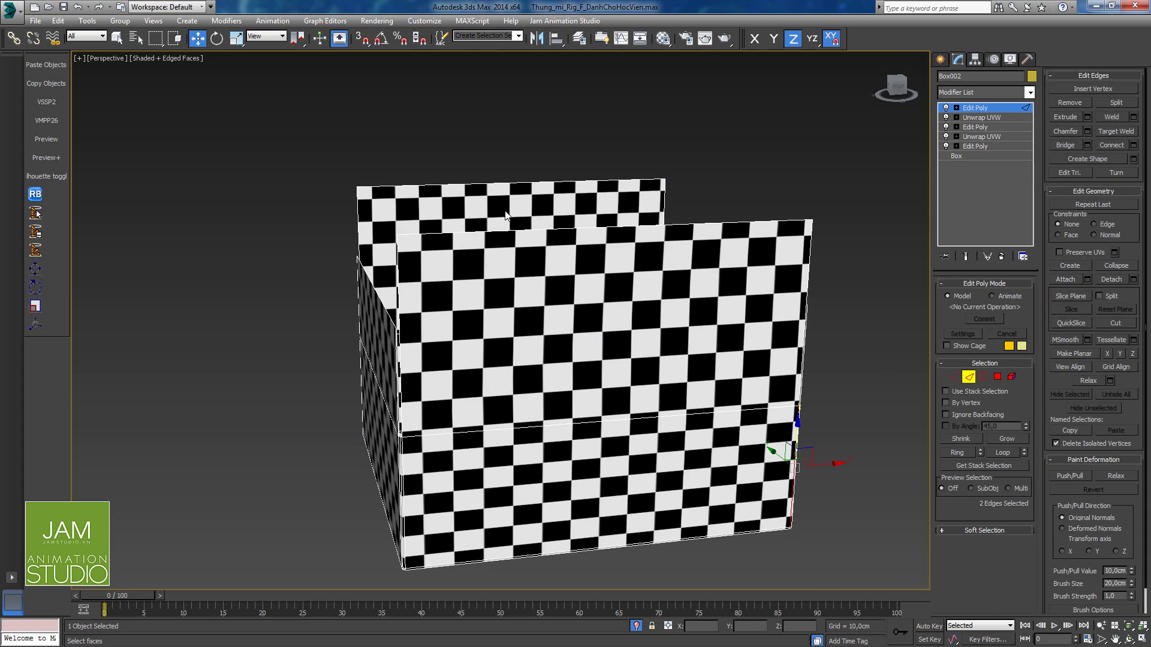
# Step: Select all edges running along the taller flaps' width and connect them with 2 segments and a pinch of 98
pyautogui.moveTo(554, 490); pyautogui.dragTo(557, 593)
pyautogui.moveTo(567, 466)
pyautogui.keyDown('alt'); pyautogui.mouseDown(button='middle')
pyautogui.moveTo(573, 484)
pyautogui.moveTo(598, 413)
pyautogui.moveTo(616, 414)
pyautogui.mouseUp(button='middle'); pyautogui.keyUp('alt')
pyautogui.press('F3')
pyautogui.press('F3')
pyautogui.press('F3')
pyautogui.scroll(2, 617, 414)
pyautogui.moveTo(523, 369); pyautogui.dragTo(563, 389, button='middle')
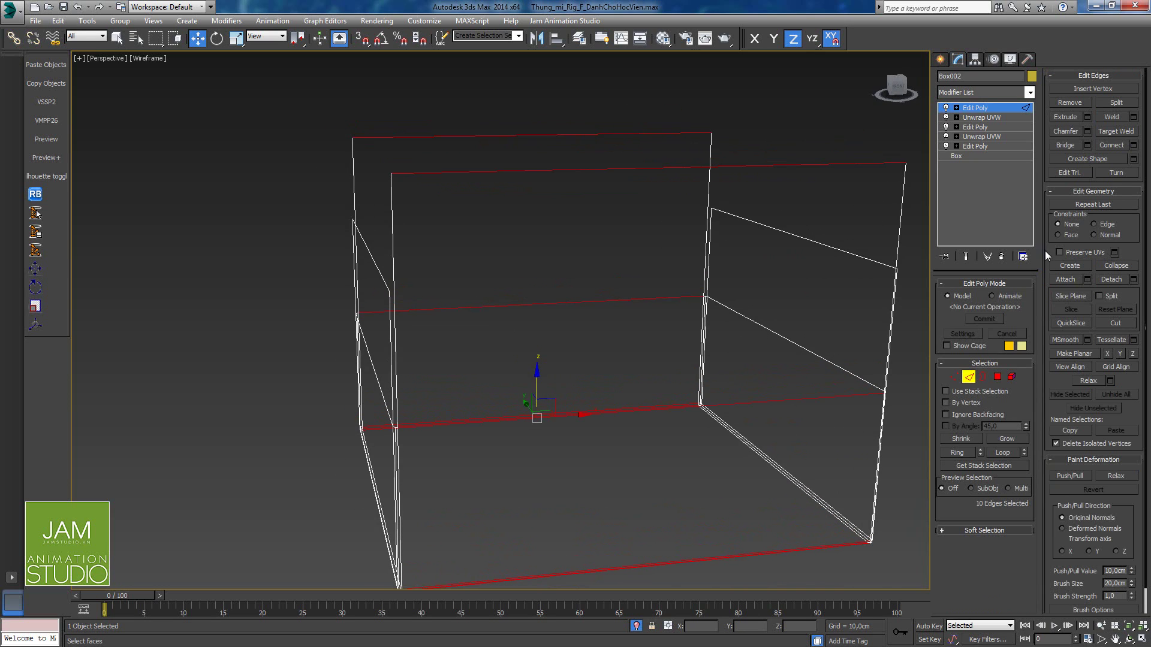
pyautogui.click(1134, 146)
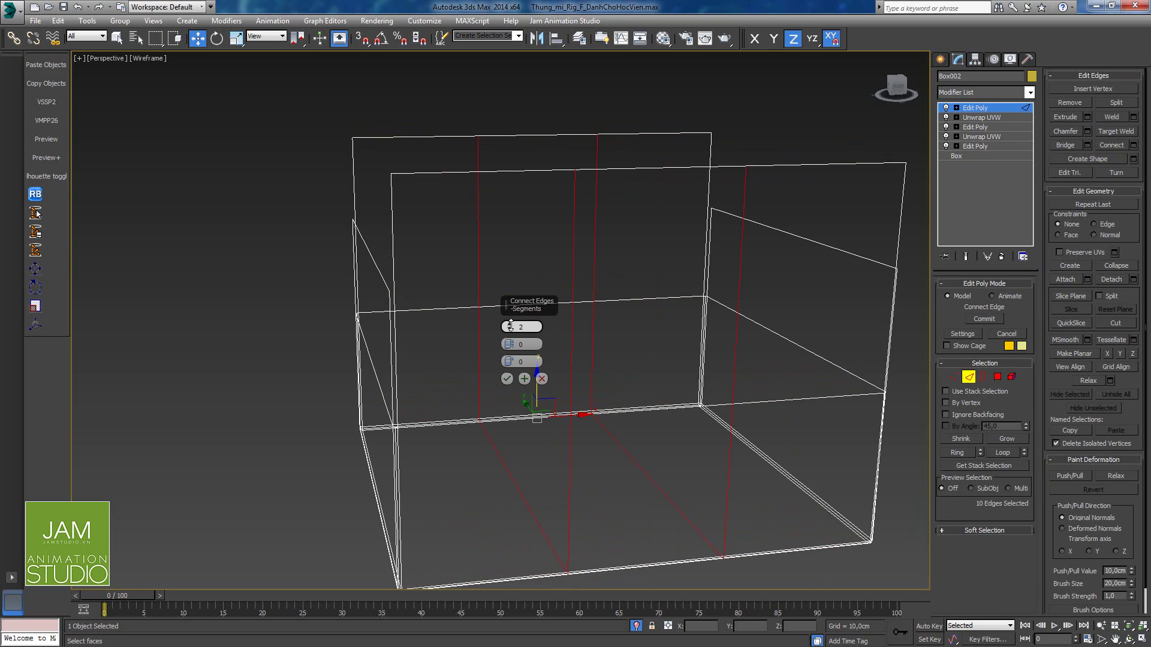
pyautogui.moveTo(510, 364); pyautogui.dragTo(511, 231)
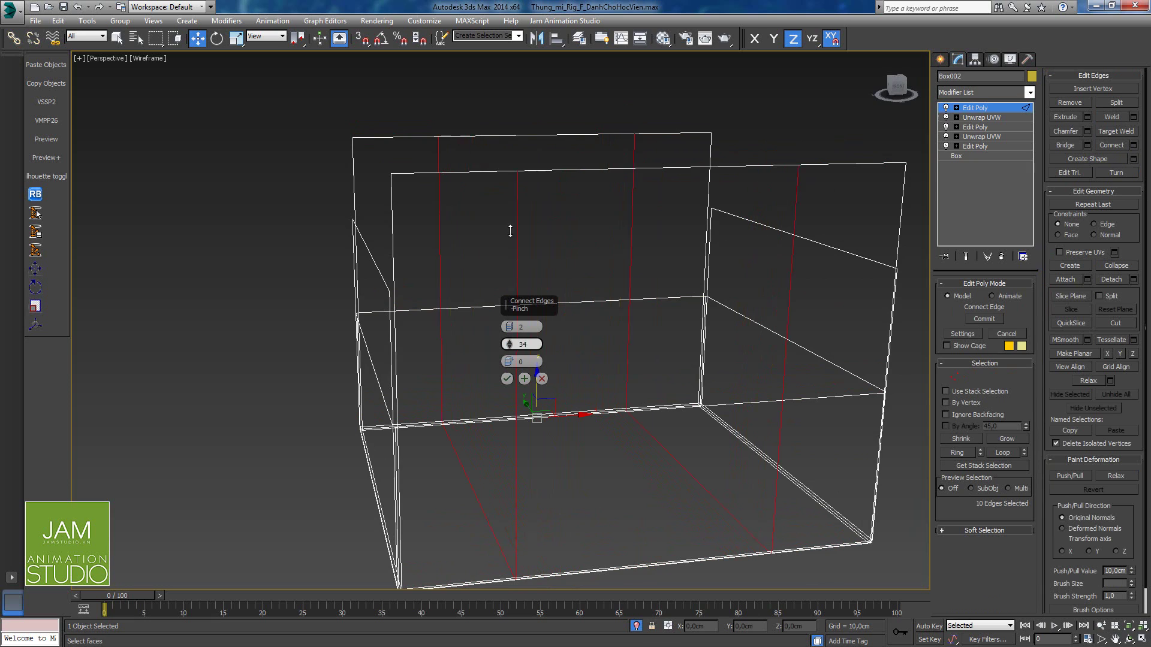
pyautogui.moveTo(504, 165); pyautogui.dragTo(492, 107)
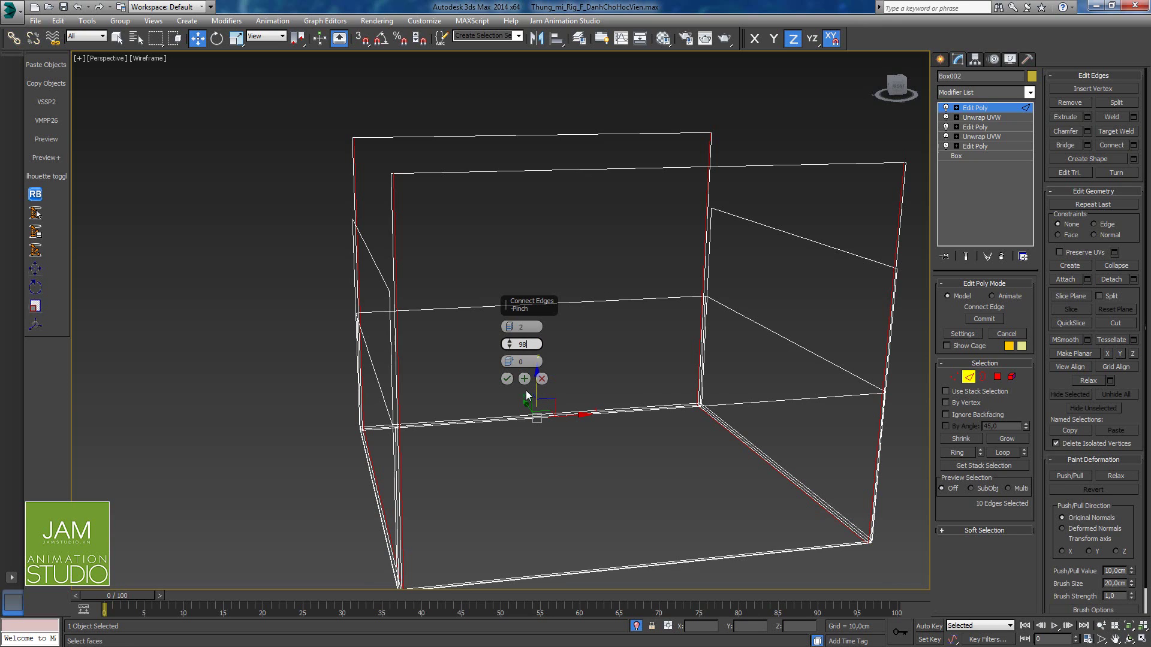
pyautogui.press('Return')
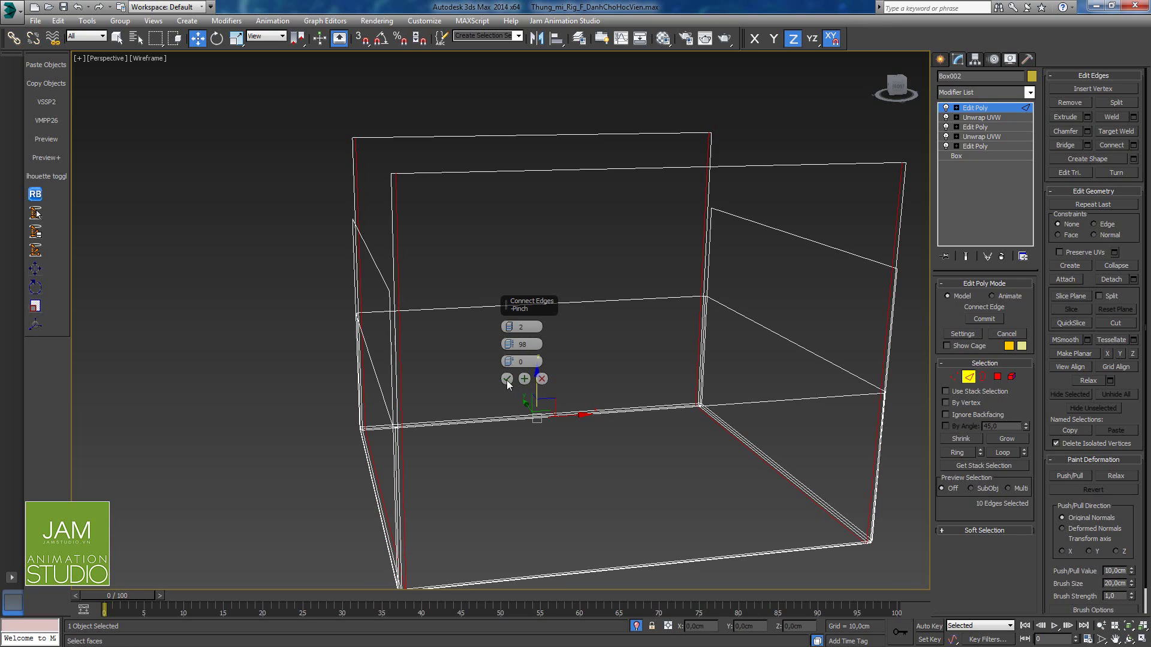
pyautogui.click(507, 379)
# Step: Select the perpendicular edges running along the shorter flaps' width and connect them with 2 segments and a pinch of 98
pyautogui.moveTo(591, 392); pyautogui.dragTo(634, 388, button='middle')
pyautogui.scroll(-3, 549, 388)
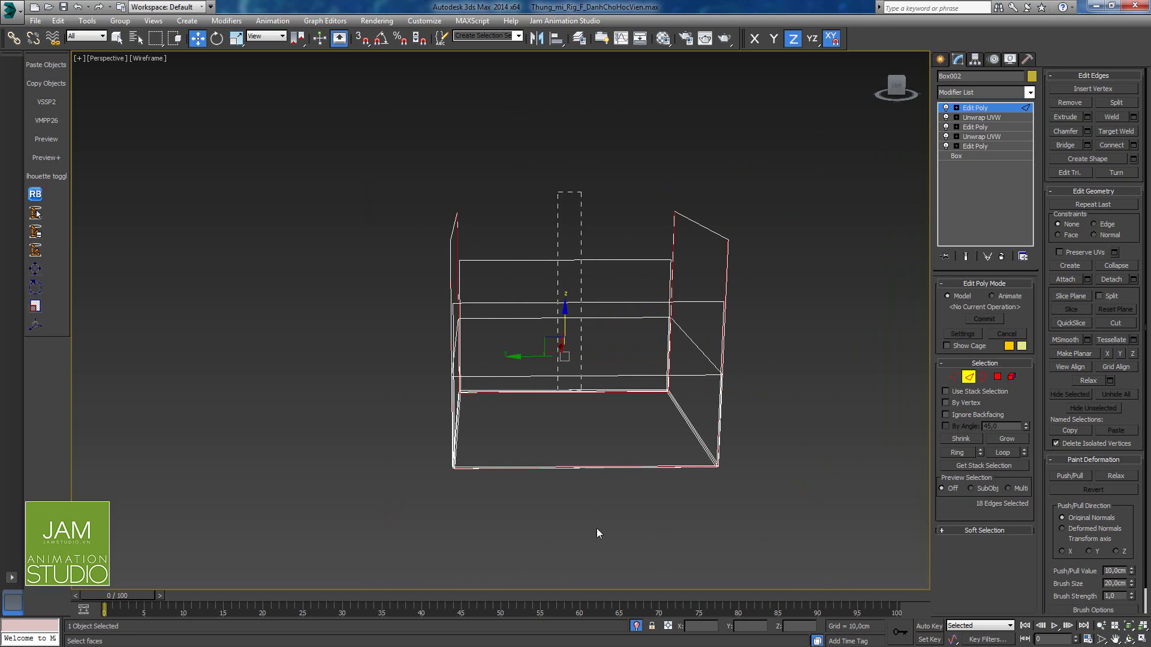
pyautogui.moveTo(597, 529); pyautogui.dragTo(598, 488)
pyautogui.scroll(3, 598, 488)
pyautogui.keyDown('alt'); pyautogui.moveTo(634, 456); pyautogui.dragTo(1041, 237, button='middle'); pyautogui.keyUp('alt')
pyautogui.click(1133, 145)
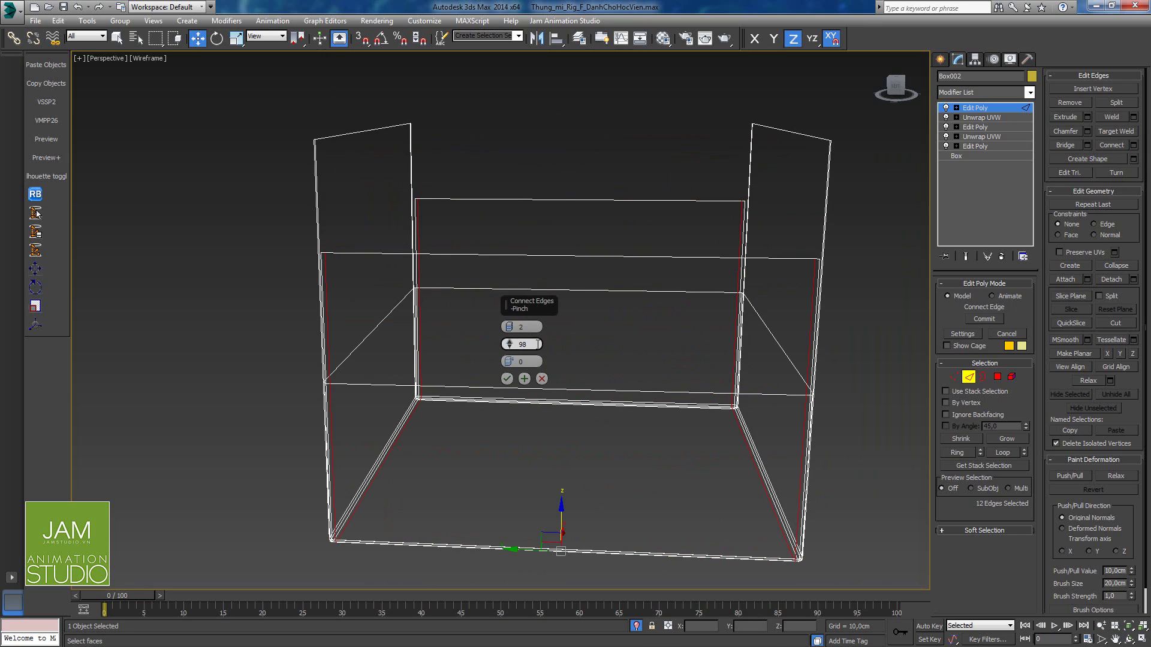
pyautogui.click(507, 379)
# Step: Try to connect the vertical edges of both taller flaps with 1 segment, pinch 0 and slide 20
pyautogui.moveTo(585, 388)
pyautogui.keyDown('alt'); pyautogui.mouseDown(button='middle')
pyautogui.moveTo(544, 388)
pyautogui.moveTo(587, 391)
pyautogui.mouseUp(button='middle'); pyautogui.keyUp('alt')
pyautogui.keyDown('alt'); pyautogui.moveTo(562, 333); pyautogui.dragTo(537, 331, button='middle'); pyautogui.keyUp('alt')
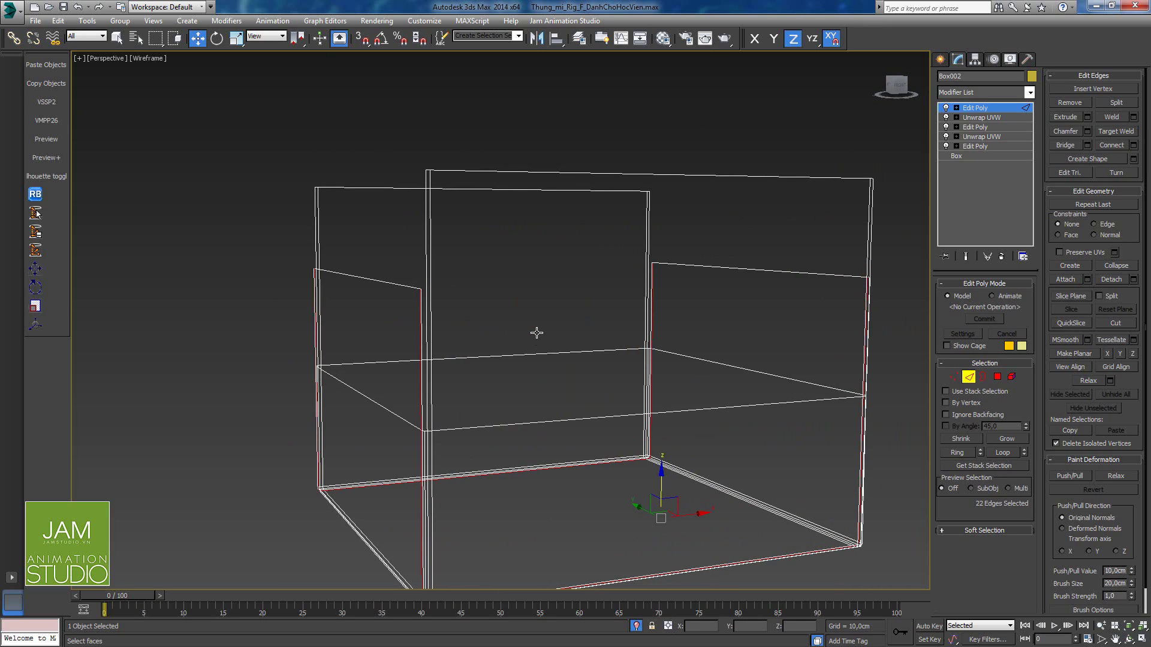
pyautogui.keyDown('alt'); pyautogui.moveTo(318, 260); pyautogui.dragTo(304, 222, button='middle'); pyautogui.keyUp('alt')
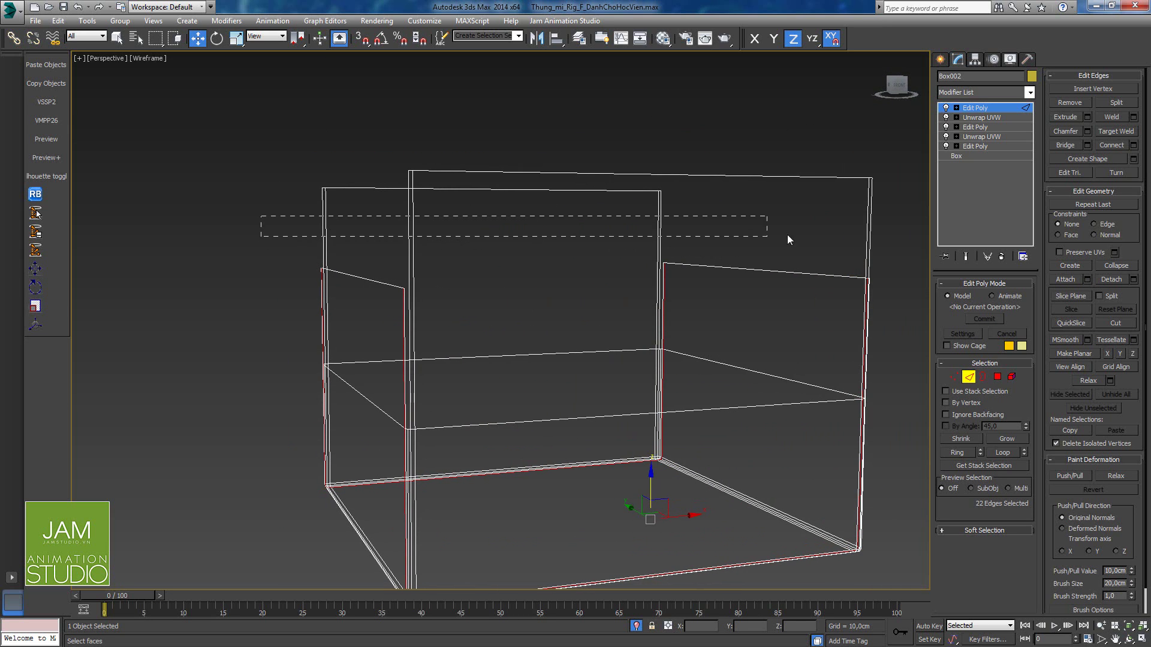
pyautogui.moveTo(897, 225); pyautogui.dragTo(897, 224)
pyautogui.moveTo(669, 293)
pyautogui.keyDown('alt'); pyautogui.mouseDown(button='middle')
pyautogui.moveTo(602, 292)
pyautogui.moveTo(659, 286)
pyautogui.mouseUp(button='middle'); pyautogui.keyUp('alt')
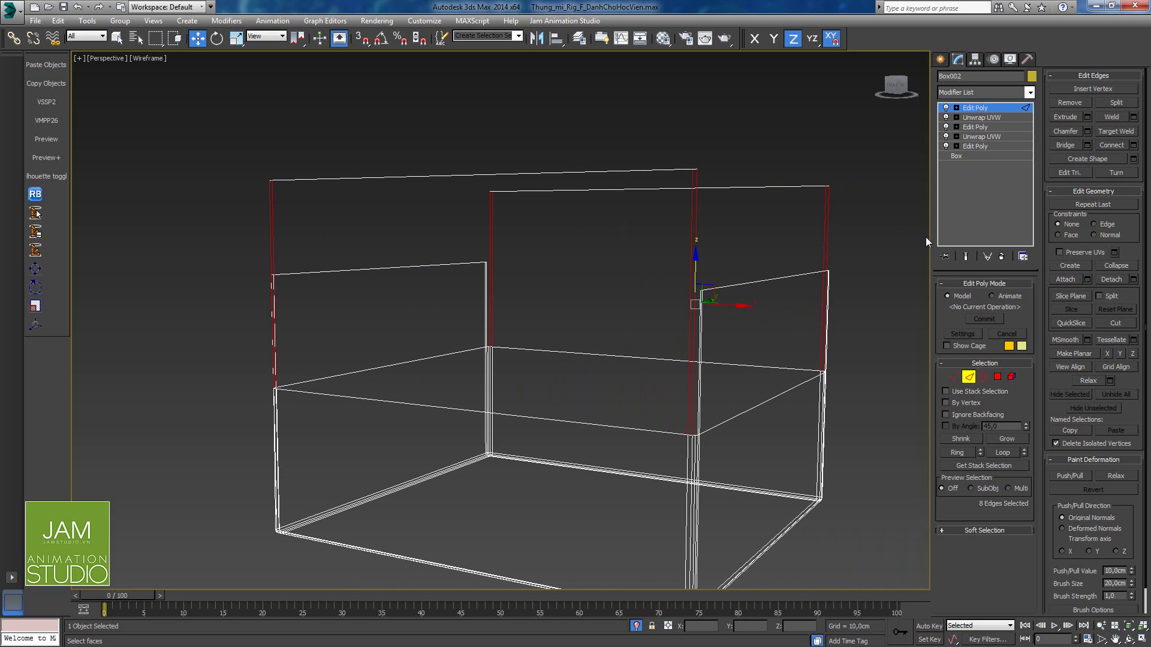
pyautogui.click(1134, 145)
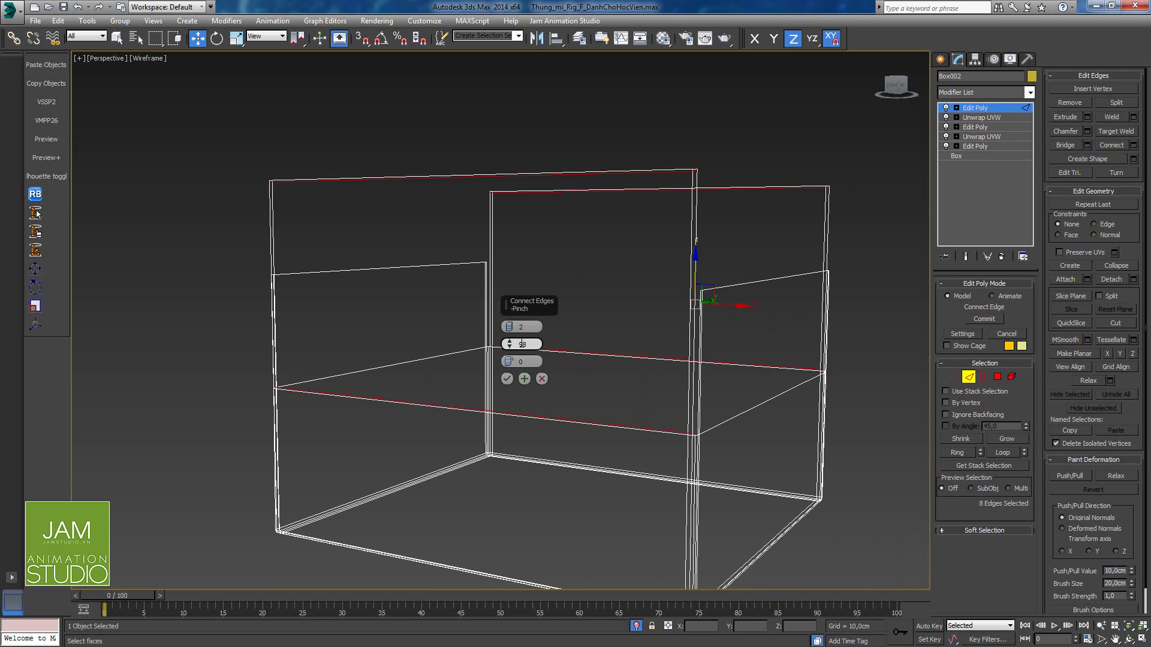
pyautogui.click(509, 329)
pyautogui.moveTo(510, 367); pyautogui.dragTo(528, 318)
pyautogui.click(543, 379)
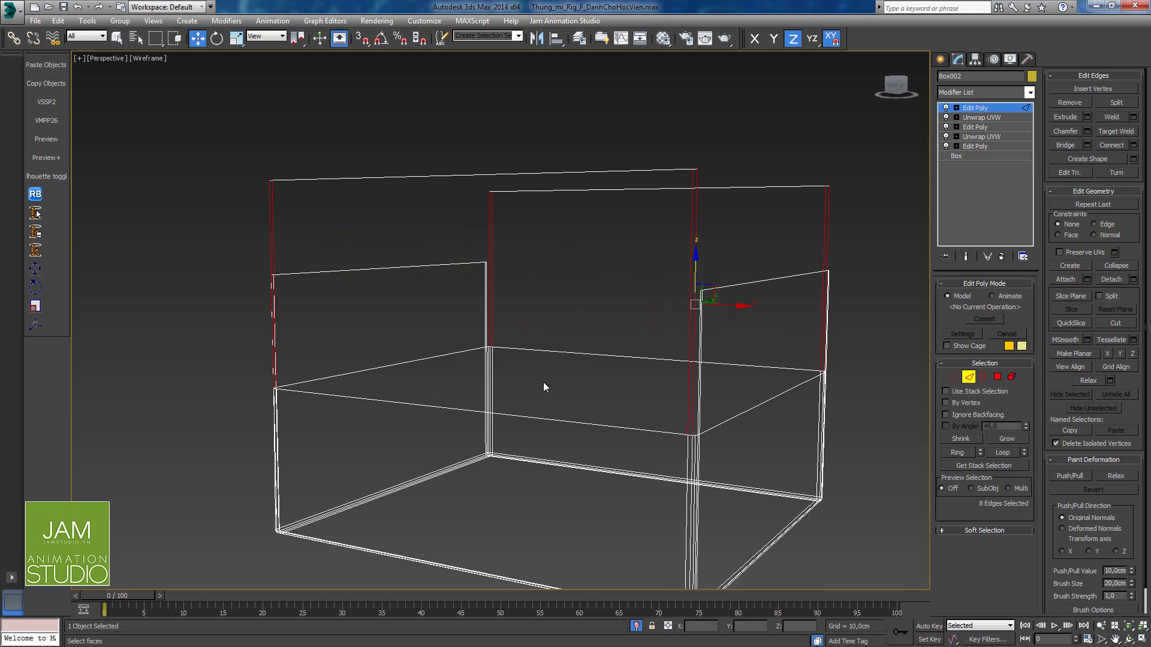
# Step: Select the vertical edges at both ends of one taller flap and connect them with 1 segment, pinch 0 and slide 98
pyautogui.keyDown('alt'); pyautogui.moveTo(542, 239); pyautogui.dragTo(257, 210, button='middle'); pyautogui.keyUp('alt')
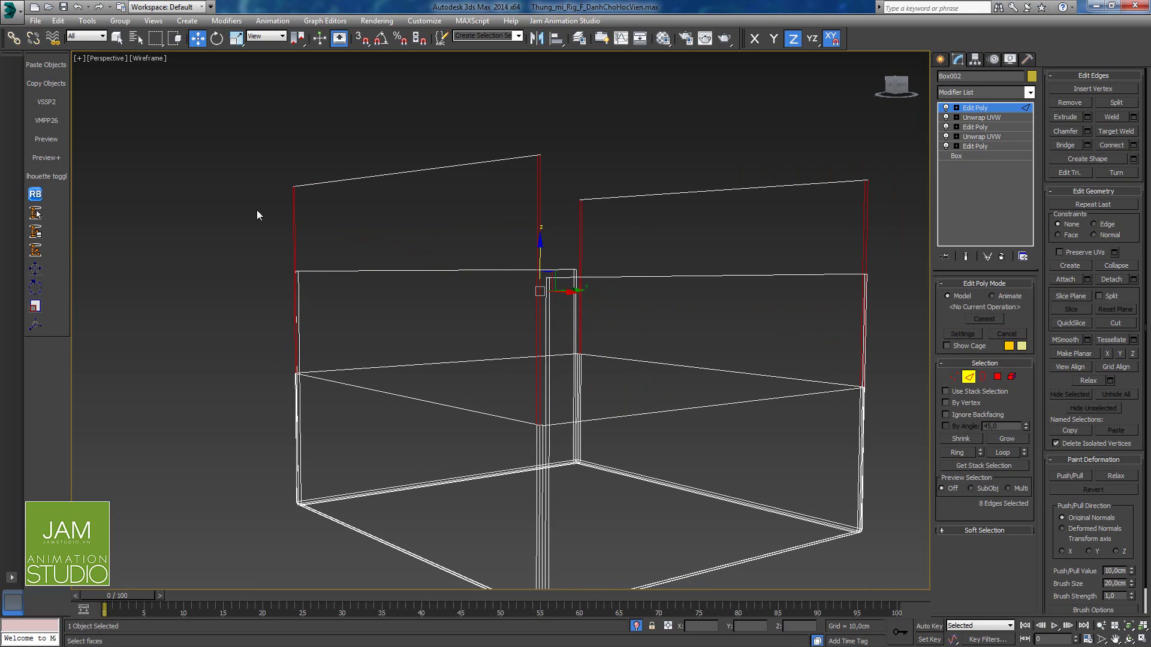
pyautogui.moveTo(559, 226); pyautogui.dragTo(558, 226)
pyautogui.moveTo(484, 232)
pyautogui.keyDown('alt'); pyautogui.mouseDown(button='middle')
pyautogui.moveTo(456, 236)
pyautogui.moveTo(473, 238)
pyautogui.mouseUp(button='middle'); pyautogui.keyUp('alt')
pyautogui.press('F3')
pyautogui.press('F3')
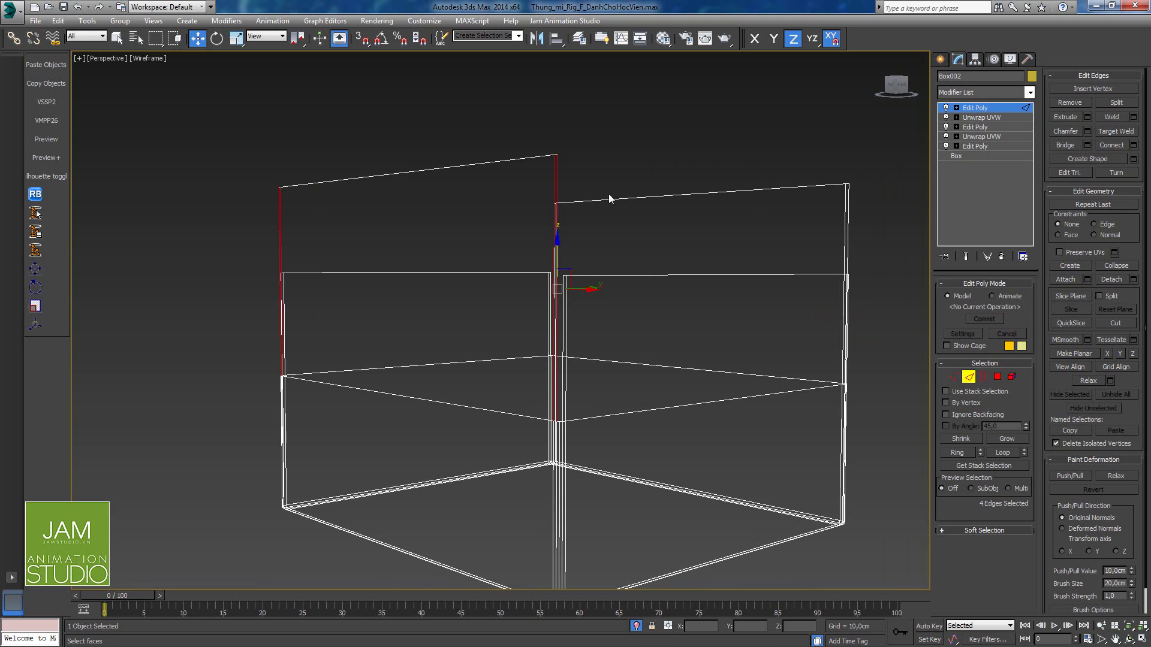
pyautogui.click(1134, 146)
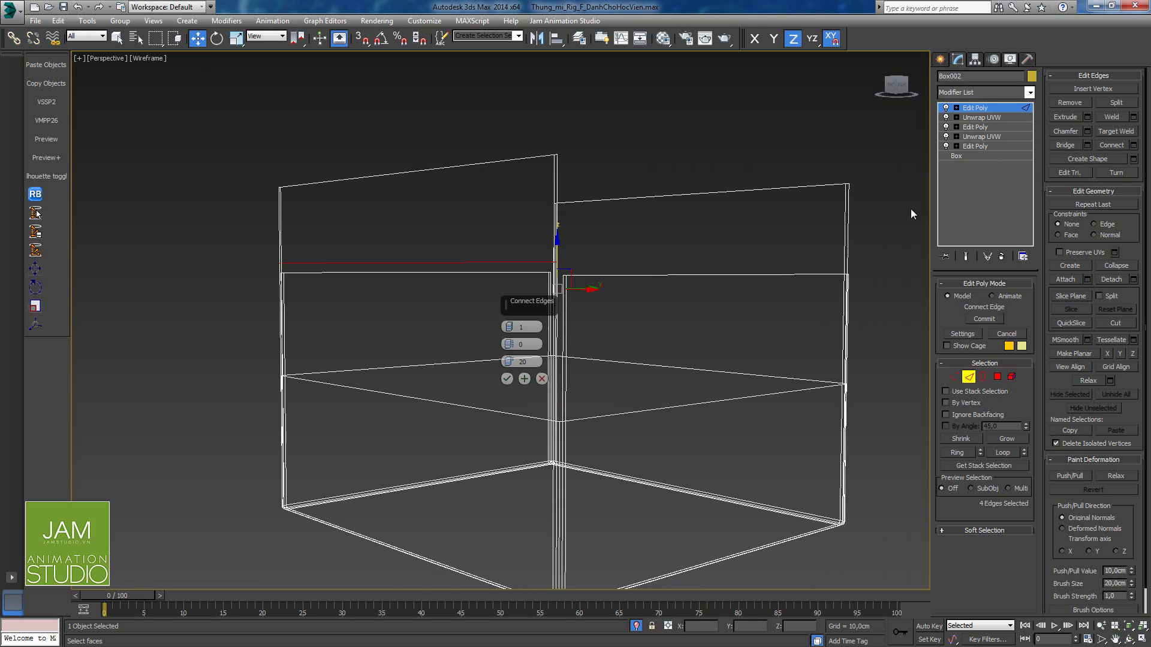
pyautogui.moveTo(479, 338); pyautogui.dragTo(451, 277)
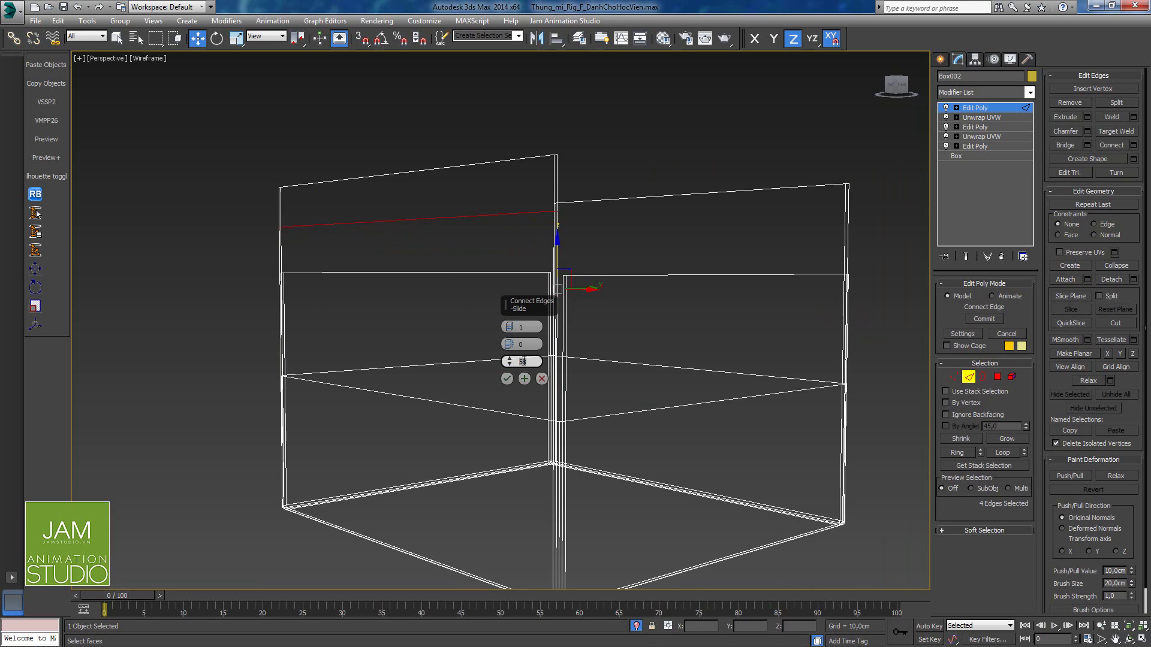
pyautogui.write('8')
pyautogui.press('Return')
pyautogui.click(506, 379)
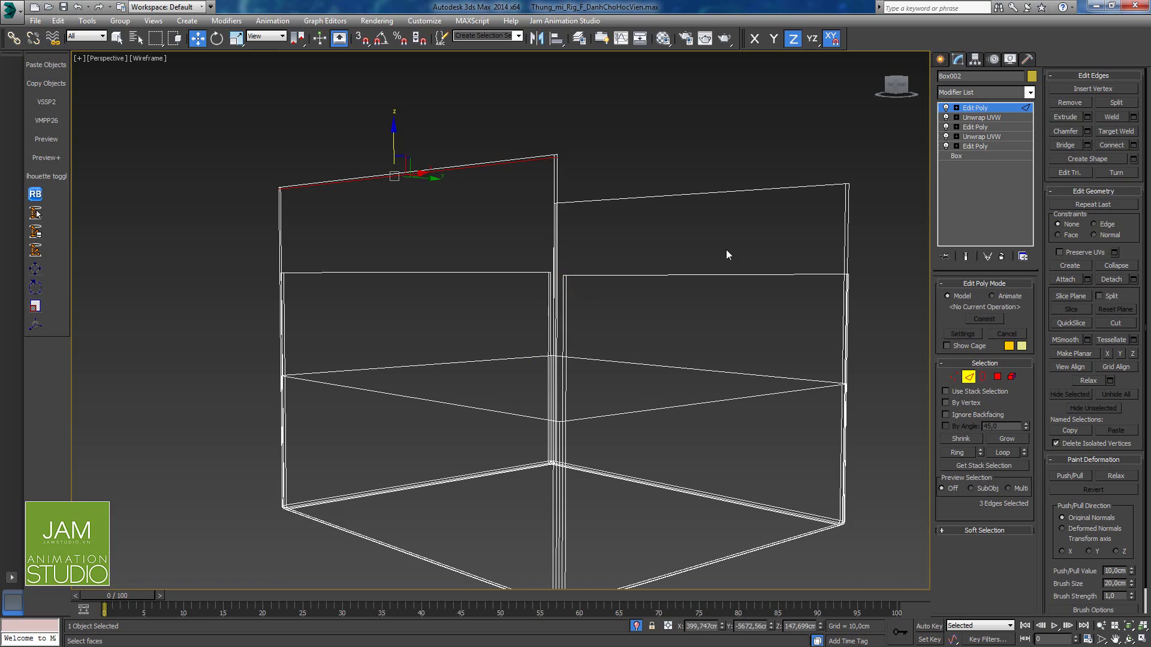
# Step: Select the vertical edges at both ends of the opposite taller flap and connect them with 1 segment, pinch 0 and slide -98
pyautogui.moveTo(726, 249); pyautogui.dragTo(629, 262, button='middle')
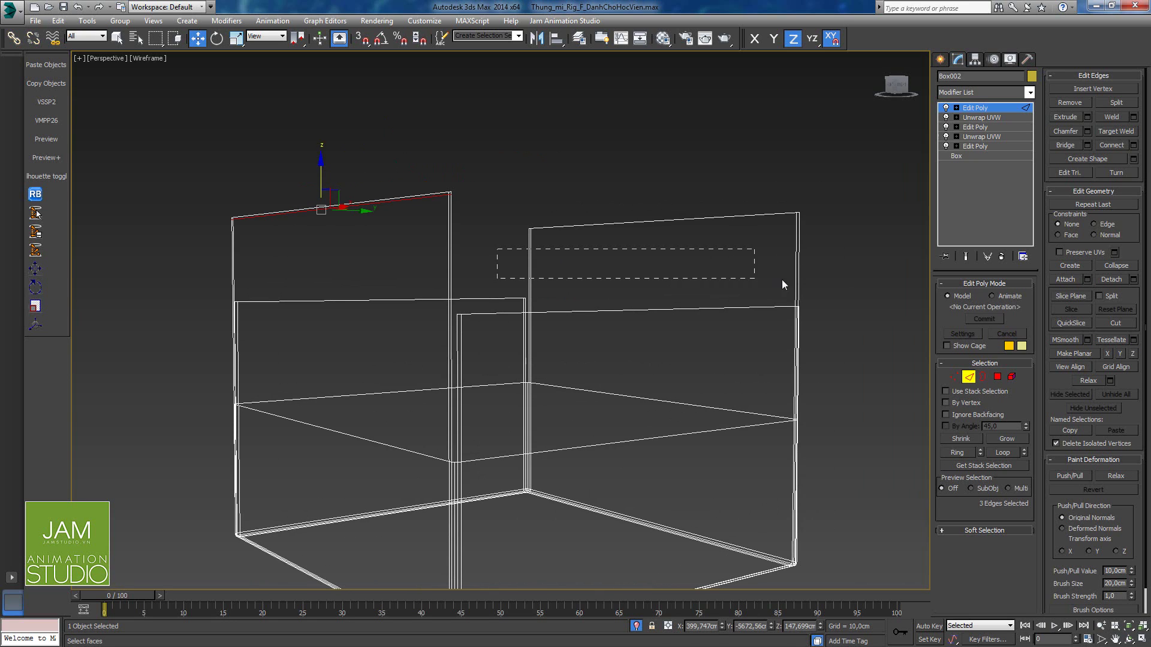
pyautogui.moveTo(782, 279); pyautogui.dragTo(822, 278)
pyautogui.keyDown('alt'); pyautogui.moveTo(822, 289); pyautogui.dragTo(814, 303, button='middle'); pyautogui.keyUp('alt')
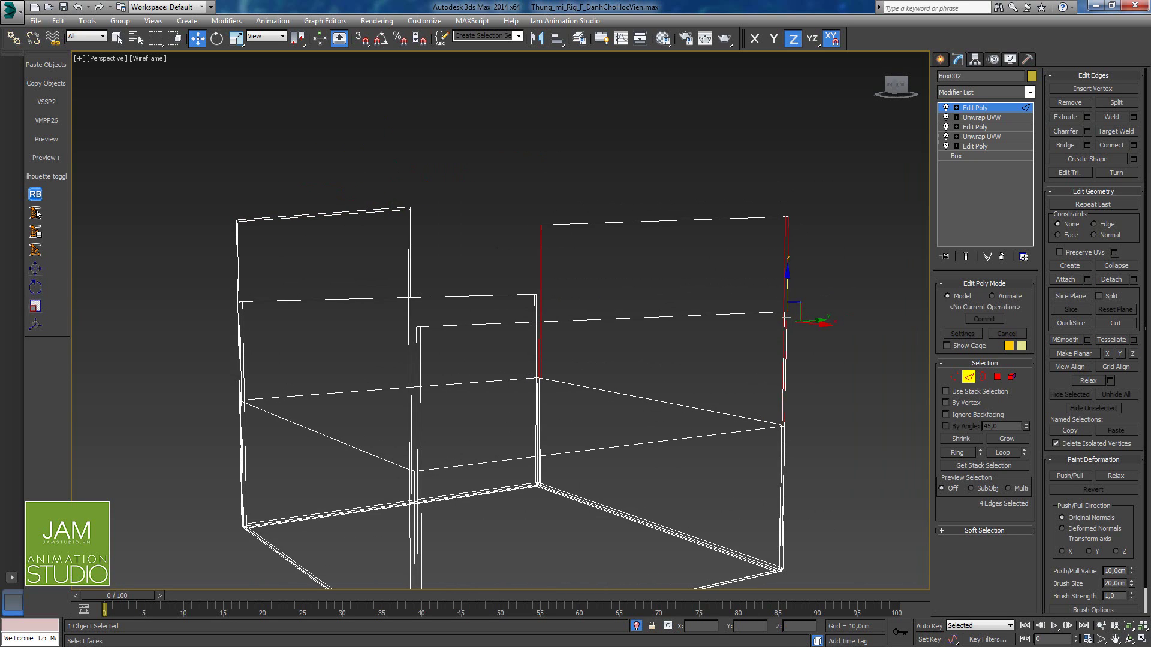
pyautogui.click(1133, 145)
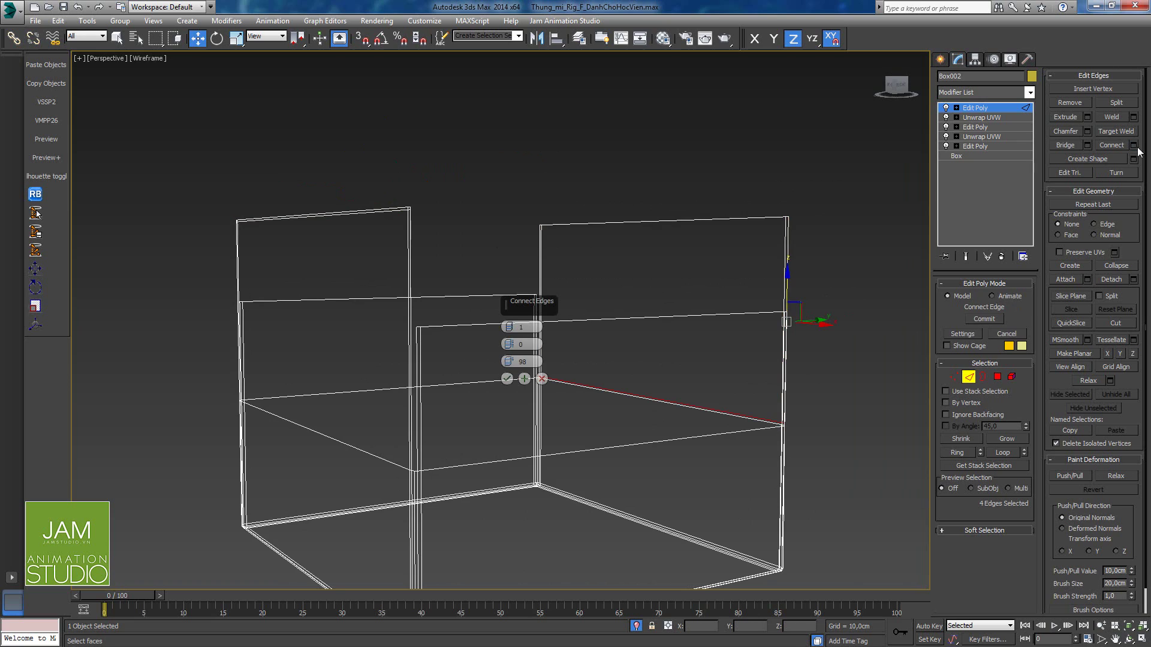
pyautogui.click(519, 362)
pyautogui.write('-')
pyautogui.press('Return')
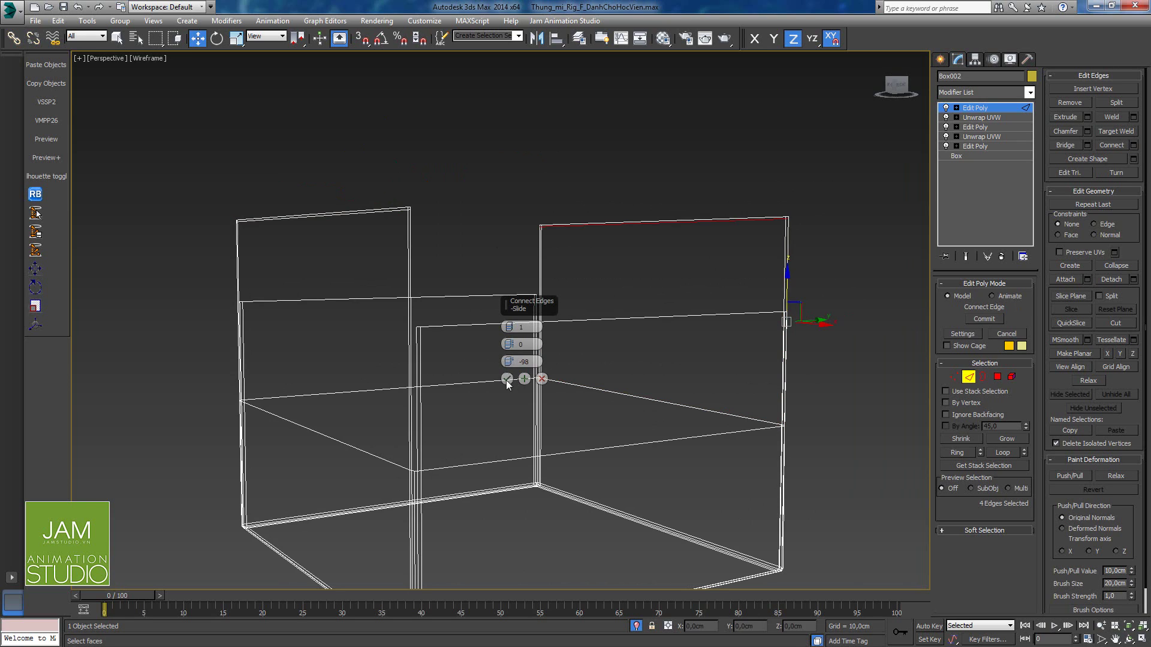
pyautogui.click(507, 378)
# Step: Select the vertical edges at both ends of one shorter flap and connect them with 1 segment, pinch 0 and slide 98
pyautogui.keyDown('alt'); pyautogui.moveTo(621, 469); pyautogui.dragTo(697, 409, button='middle'); pyautogui.keyUp('alt')
pyautogui.scroll(3, 698, 408)
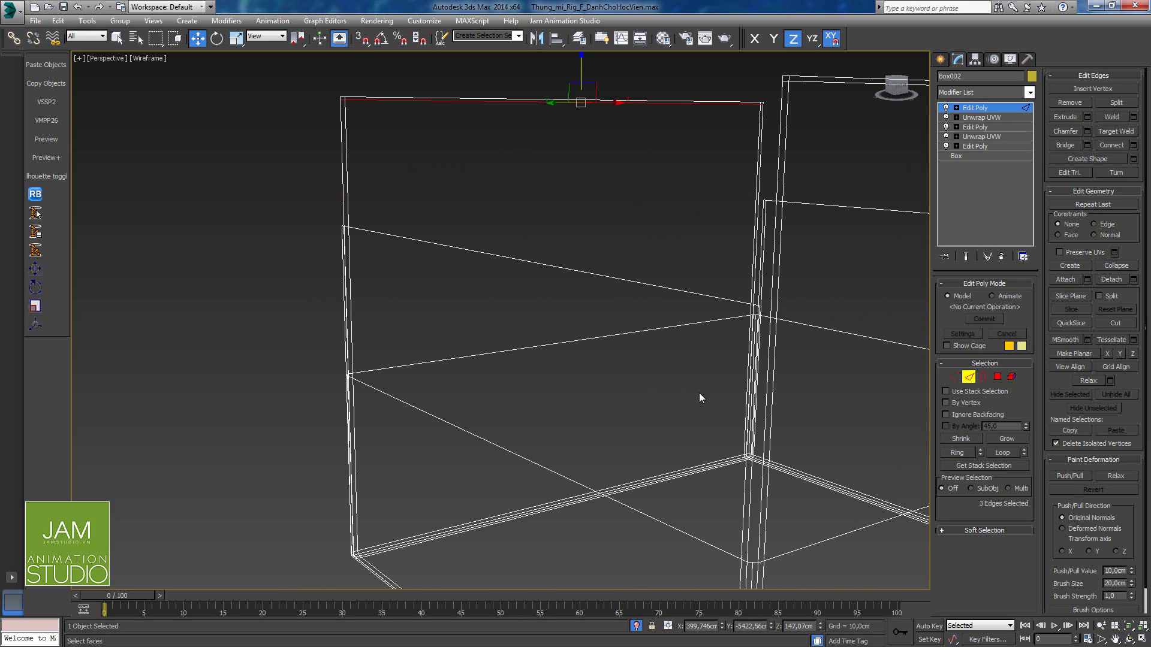
pyautogui.keyDown('alt'); pyautogui.moveTo(719, 318); pyautogui.dragTo(675, 314, button='middle'); pyautogui.keyUp('alt')
pyautogui.press('F3')
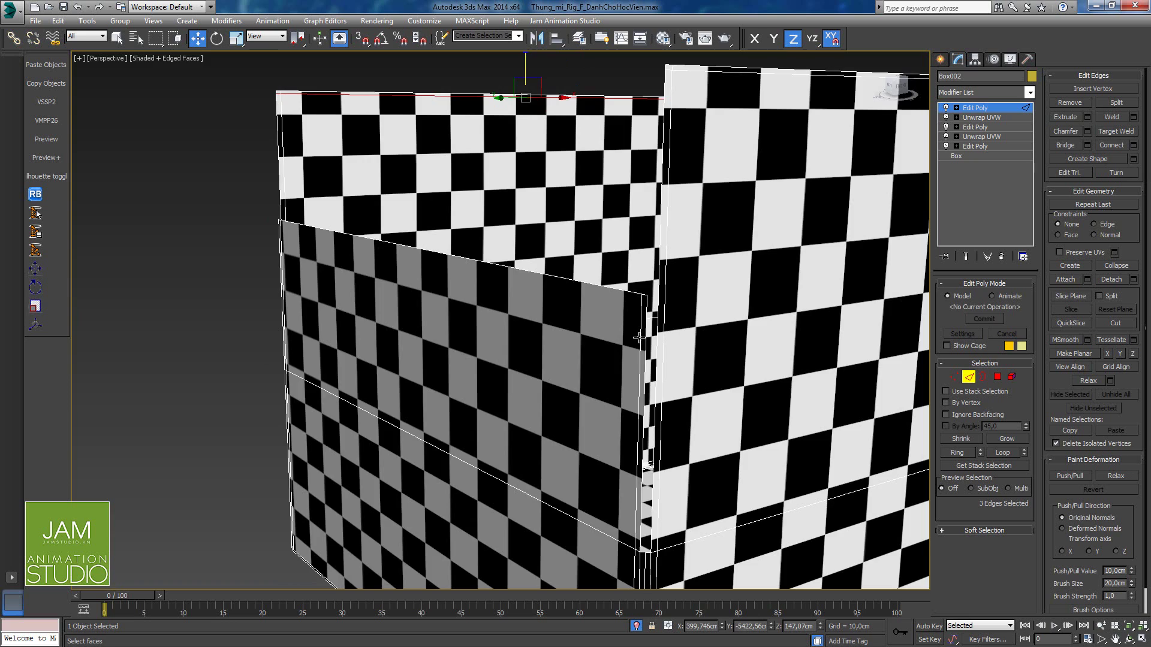
pyautogui.press('F3')
pyautogui.keyDown('alt'); pyautogui.moveTo(438, 329); pyautogui.dragTo(427, 323, button='middle'); pyautogui.keyUp('alt')
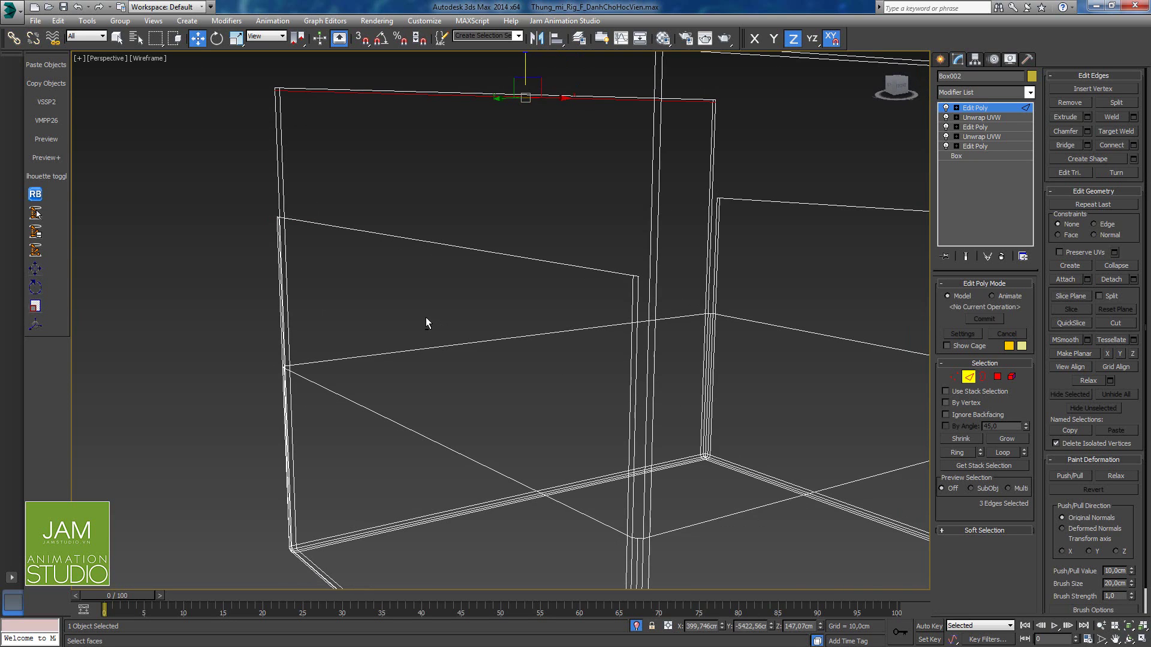
pyautogui.click(637, 412)
pyautogui.keyDown('alt'); pyautogui.moveTo(431, 334); pyautogui.dragTo(563, 375, button='middle'); pyautogui.keyUp('alt')
pyautogui.scroll(-3, 469, 337)
pyautogui.scroll(5, 554, 372)
pyautogui.keyDown('alt'); pyautogui.moveTo(484, 347); pyautogui.dragTo(509, 346, button='middle'); pyautogui.keyUp('alt')
pyautogui.scroll(-5, 512, 343)
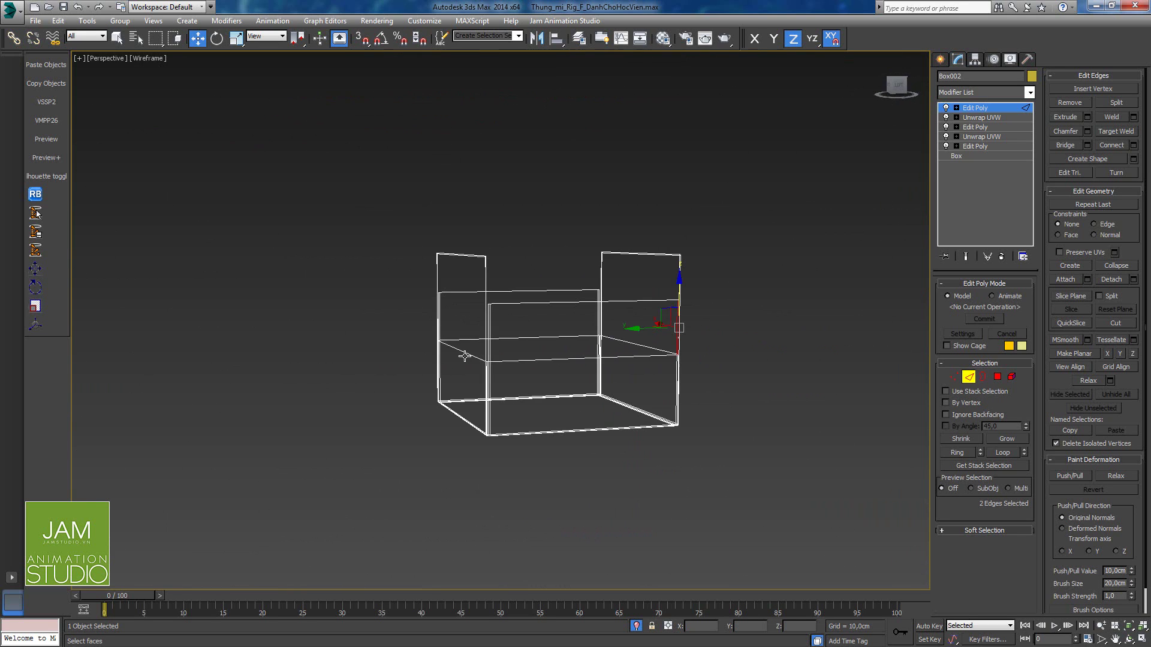
pyautogui.scroll(3, 488, 352)
pyautogui.hotkey('alt', 'z')
pyautogui.moveTo(542, 343); pyautogui.dragTo(534, 289)
pyautogui.rightClick(543, 306)
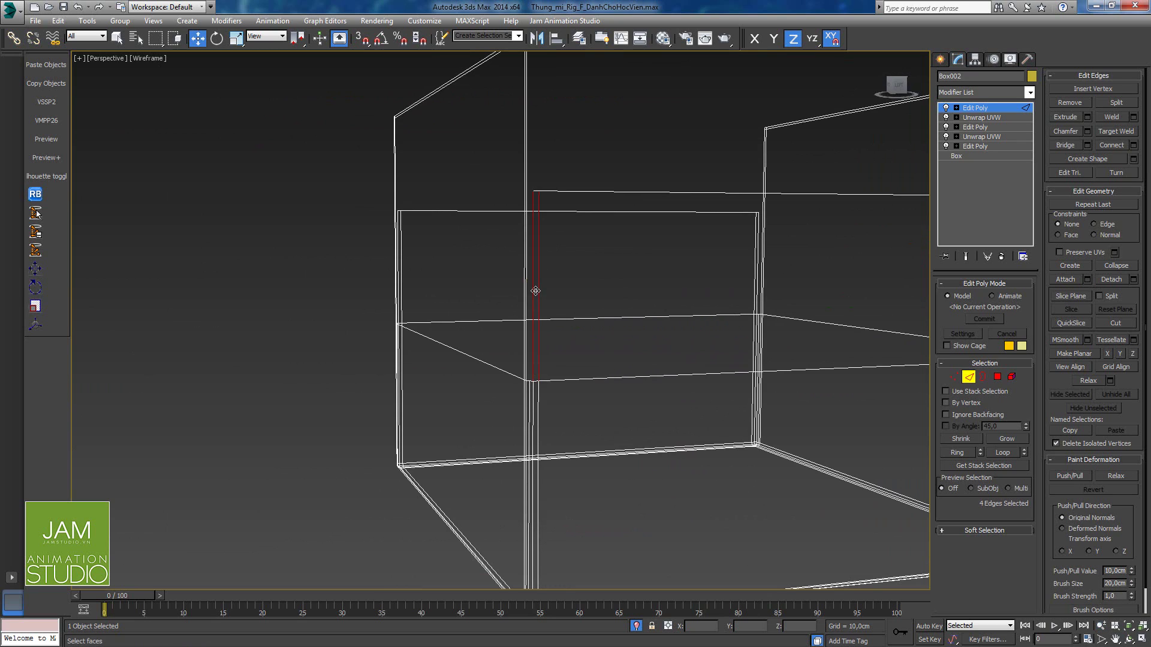
pyautogui.moveTo(650, 312); pyautogui.dragTo(647, 320, button='middle')
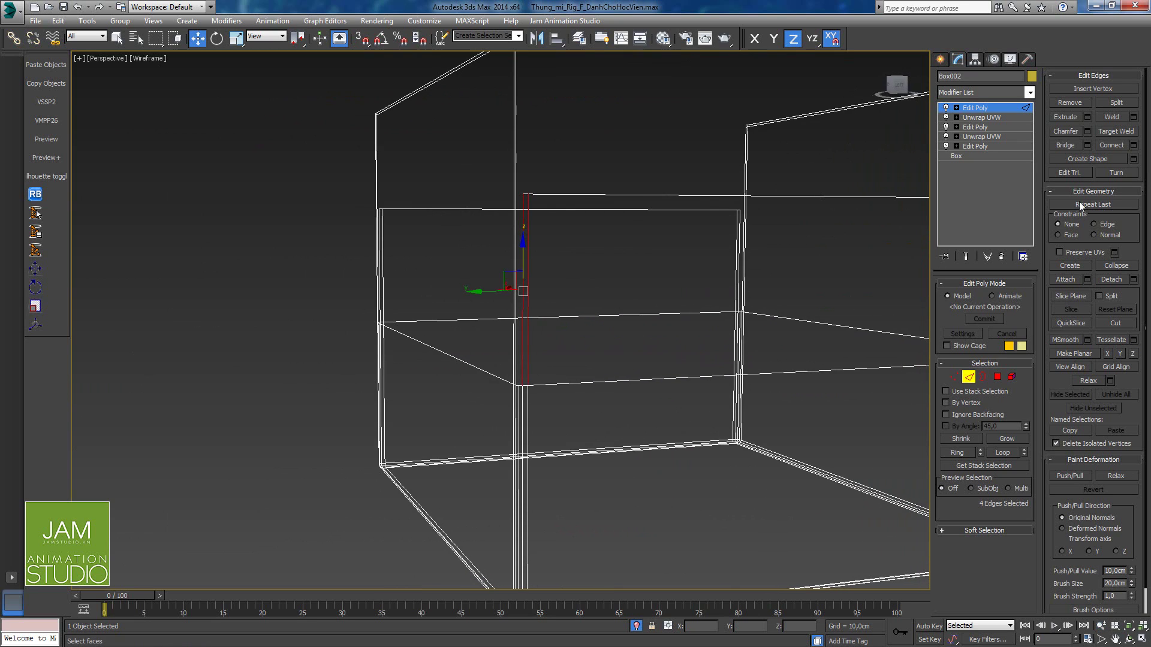
pyautogui.click(1133, 145)
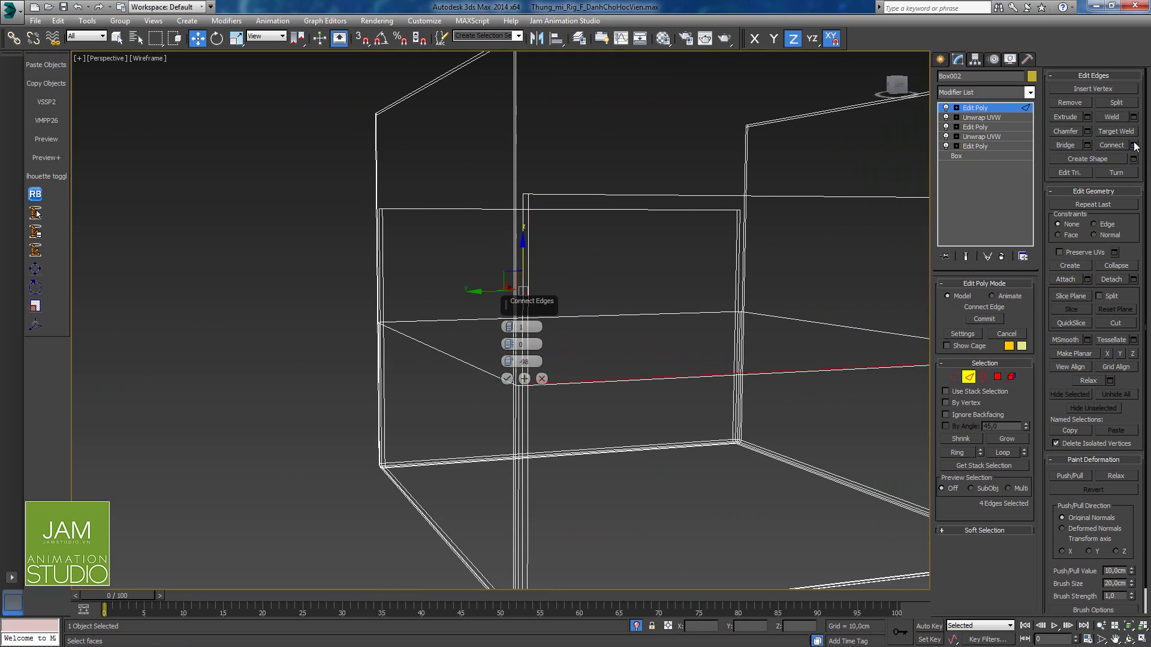
pyautogui.click(520, 380)
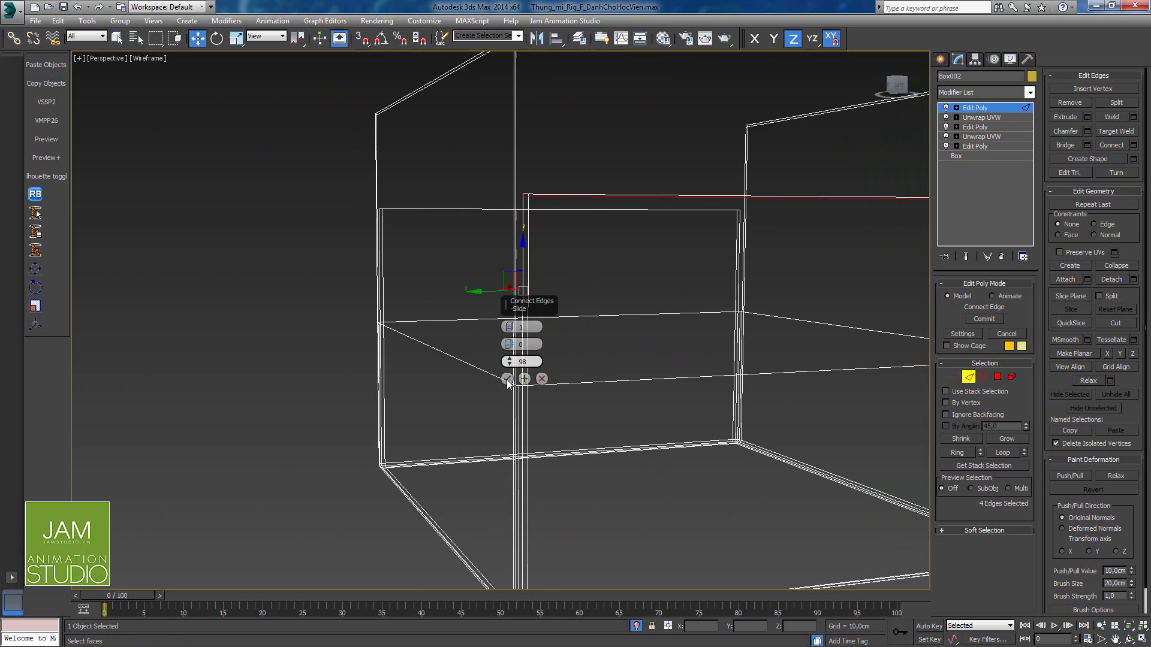
pyautogui.press('Return')
pyautogui.click(507, 379)
# Step: Select the vertical edges at both ends of the remaining shorter flap and connect them with 1 segment, pinch 0 and slide 98
pyautogui.keyDown('alt'); pyautogui.moveTo(411, 343); pyautogui.dragTo(369, 245, button='middle'); pyautogui.keyUp('alt')
pyautogui.moveTo(395, 271); pyautogui.dragTo(395, 271)
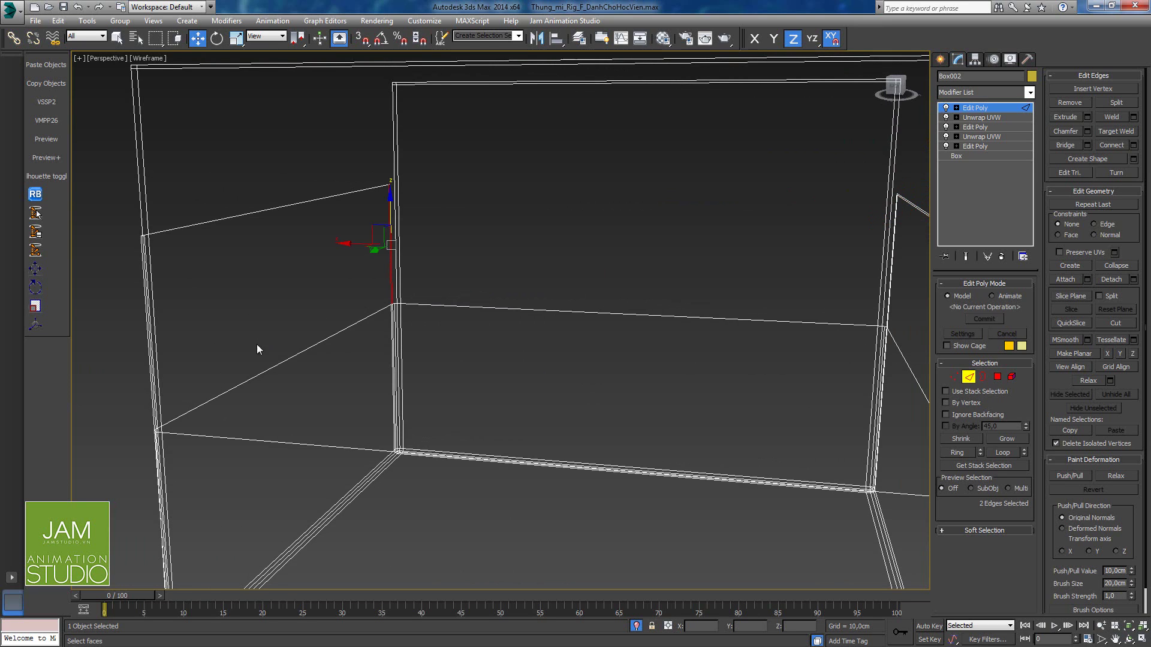
pyautogui.moveTo(256, 346)
pyautogui.keyDown('alt'); pyautogui.mouseDown(button='middle')
pyautogui.moveTo(228, 339)
pyautogui.moveTo(244, 339)
pyautogui.mouseUp(button='middle'); pyautogui.keyUp('alt')
pyautogui.moveTo(229, 297); pyautogui.dragTo(384, 330, button='middle')
pyautogui.scroll(3, 470, 341)
pyautogui.moveTo(560, 292); pyautogui.dragTo(556, 321, button='middle')
pyautogui.keyDown('ctrl'); pyautogui.click(575, 345); pyautogui.keyUp('ctrl')
pyautogui.scroll(-8, 583, 352)
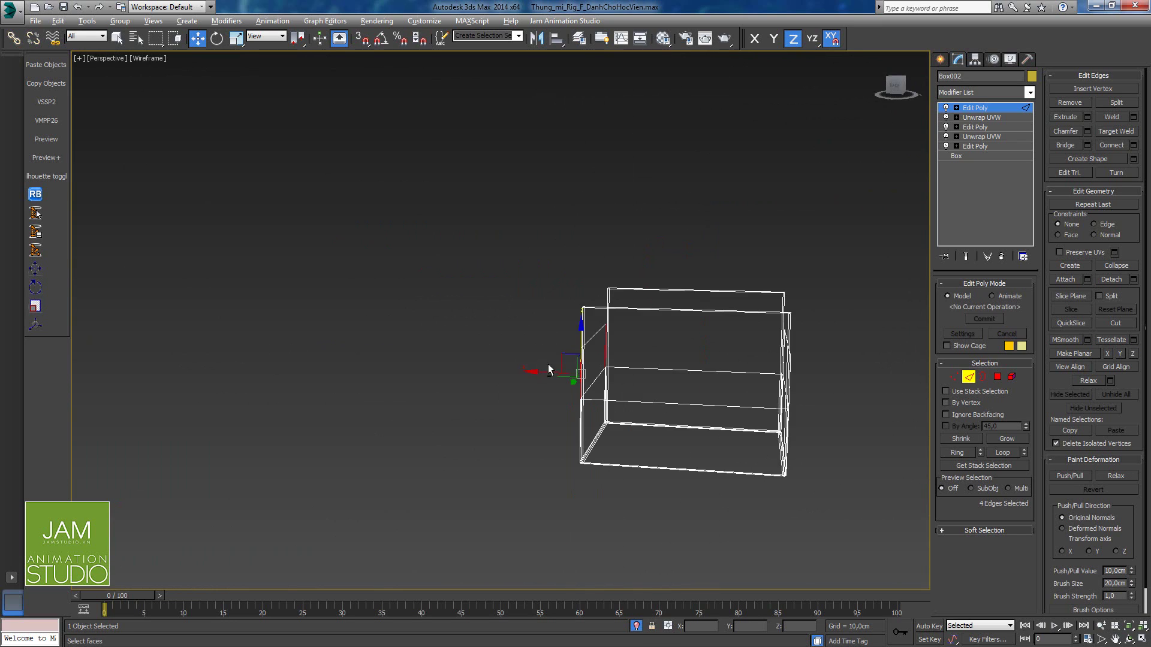
pyautogui.keyDown('alt'); pyautogui.moveTo(548, 364); pyautogui.dragTo(641, 364, button='middle'); pyautogui.keyUp('alt')
pyautogui.scroll(3, 642, 365)
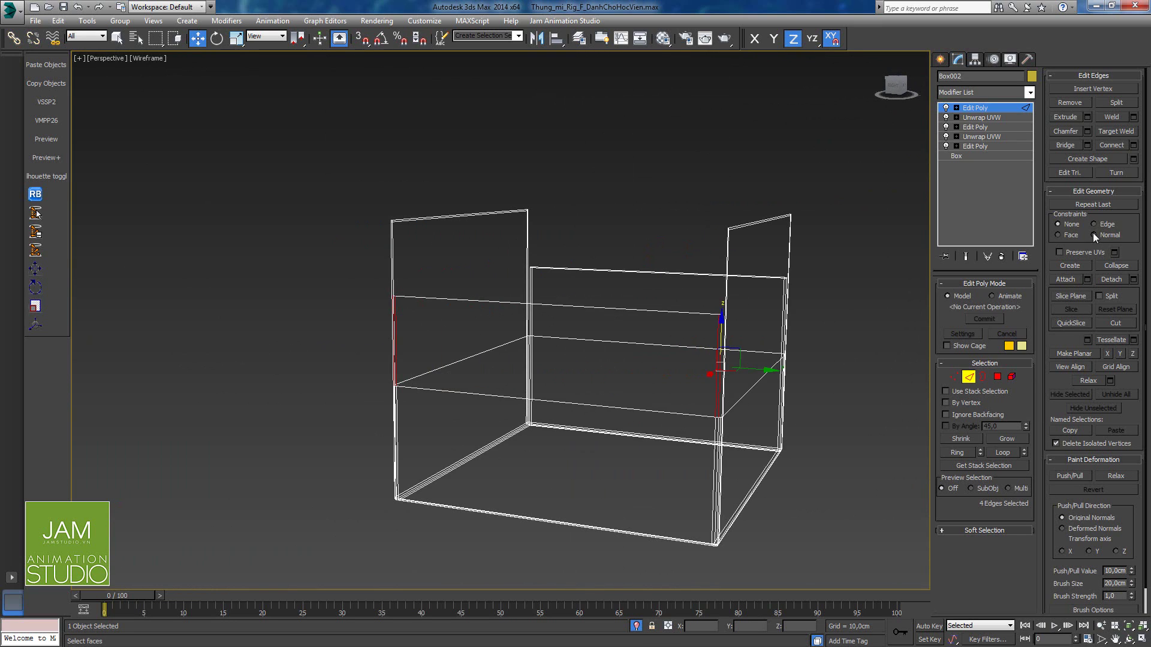
pyautogui.click(1133, 146)
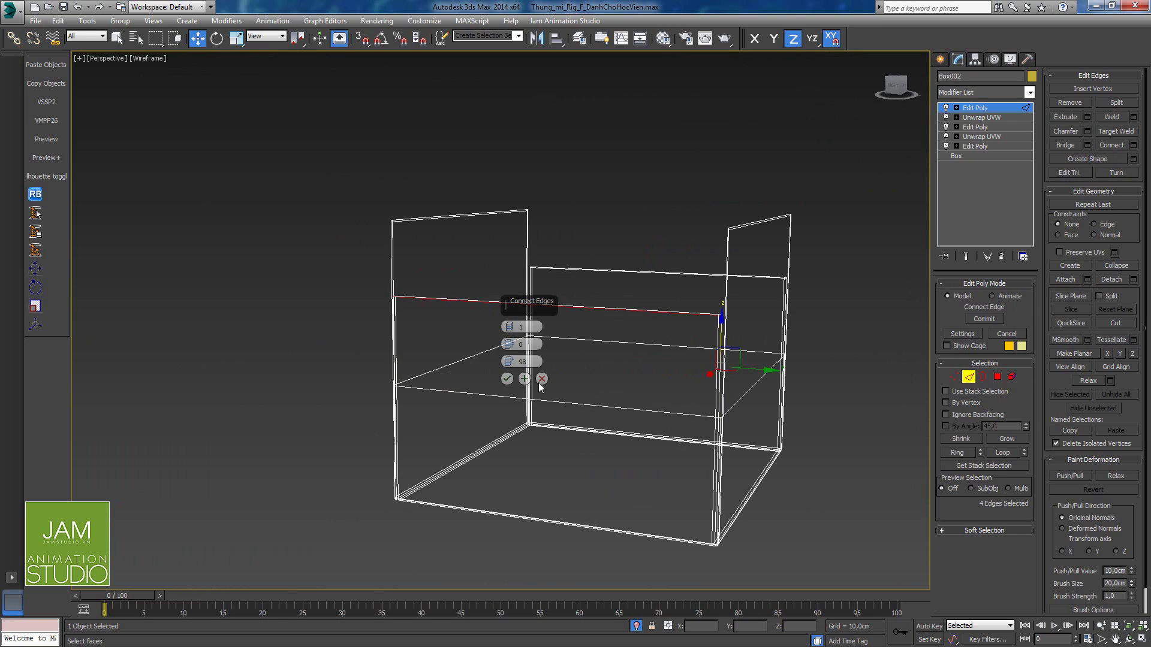
pyautogui.click(506, 379)
# Step: Extend the selection to the full edge loops just below the shorter flaps' top edges and move them slightly down along Z
pyautogui.moveTo(586, 396)
pyautogui.keyDown('alt'); pyautogui.mouseDown(button='middle')
pyautogui.moveTo(614, 388)
pyautogui.moveTo(594, 387)
pyautogui.mouseUp(button='middle'); pyautogui.keyUp('alt')
pyautogui.scroll(4, 663, 362)
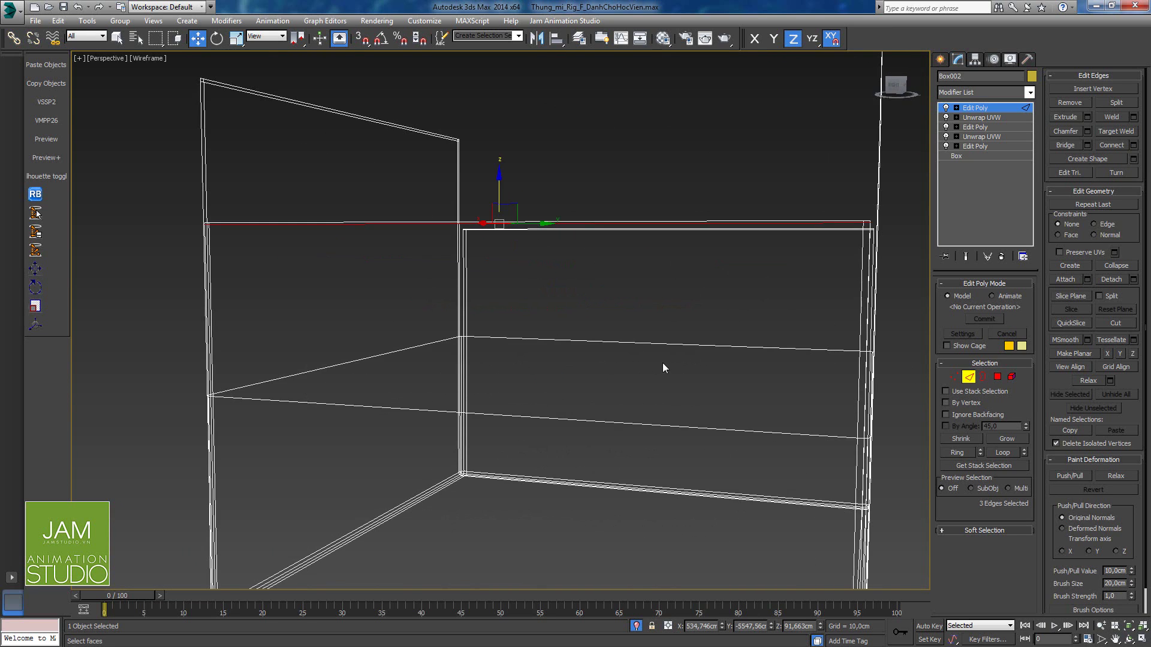
pyautogui.moveTo(692, 357); pyautogui.dragTo(668, 365, button='middle')
pyautogui.press('F3')
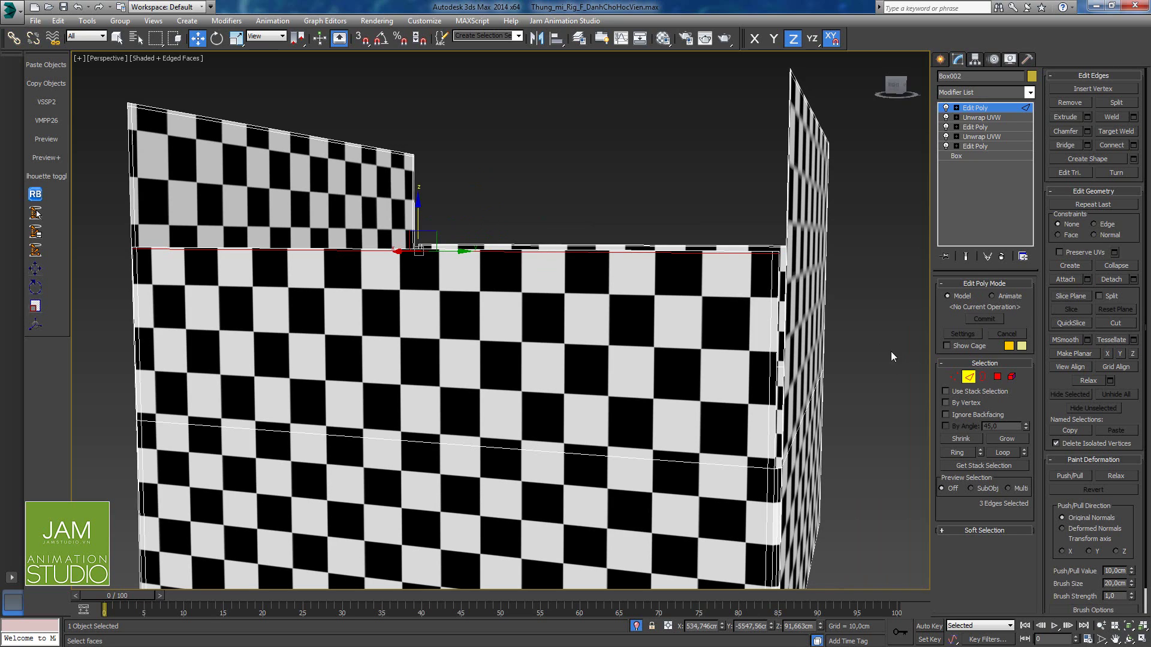
pyautogui.keyDown('ctrl'); pyautogui.click(763, 248); pyautogui.keyUp('ctrl')
pyautogui.scroll(5, 734, 273)
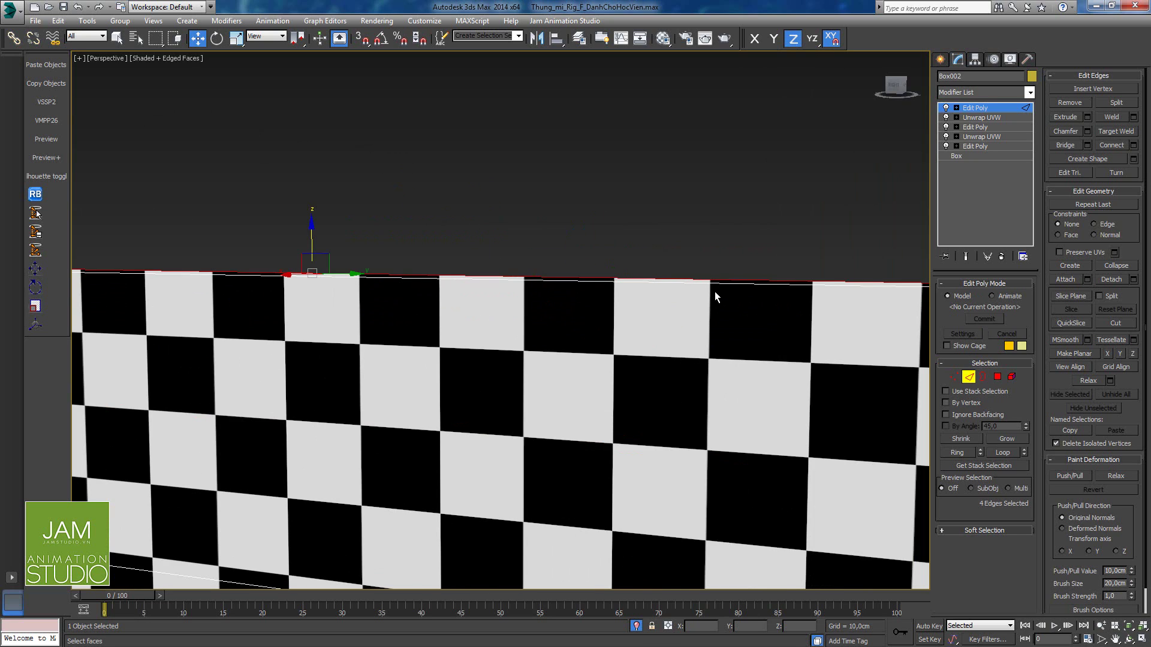
pyautogui.hotkey('ctrl', 'z')
pyautogui.keyDown('ctrl'); pyautogui.click(722, 283); pyautogui.keyUp('ctrl')
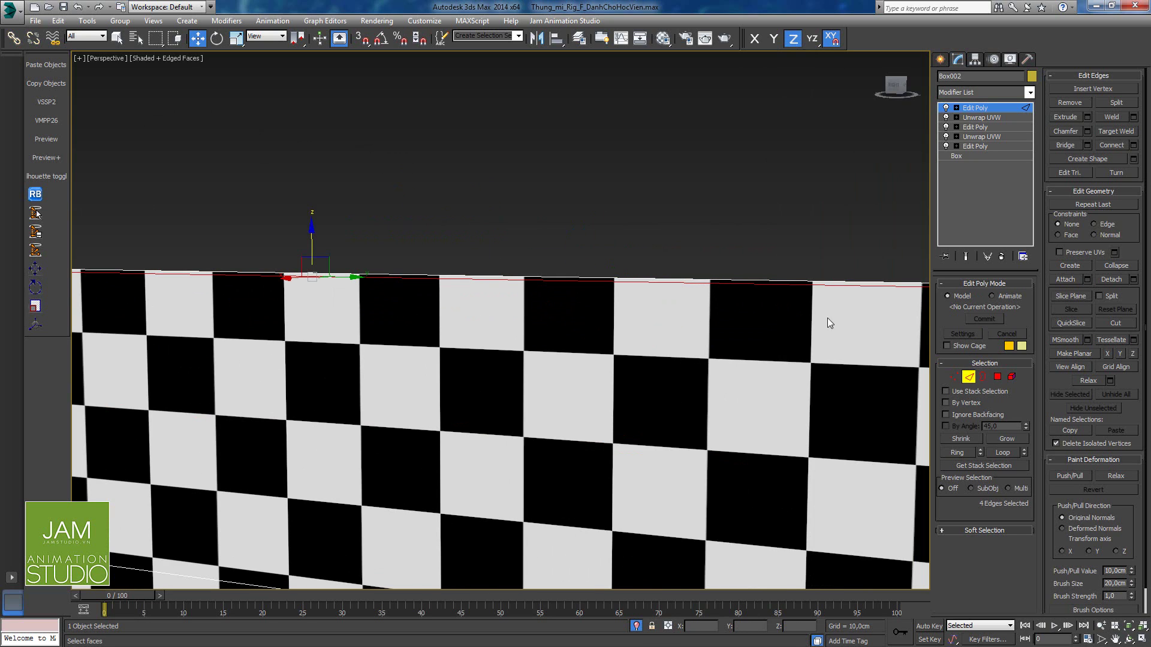
pyautogui.click(1005, 453)
pyautogui.moveTo(447, 293); pyautogui.dragTo(403, 283, button='middle')
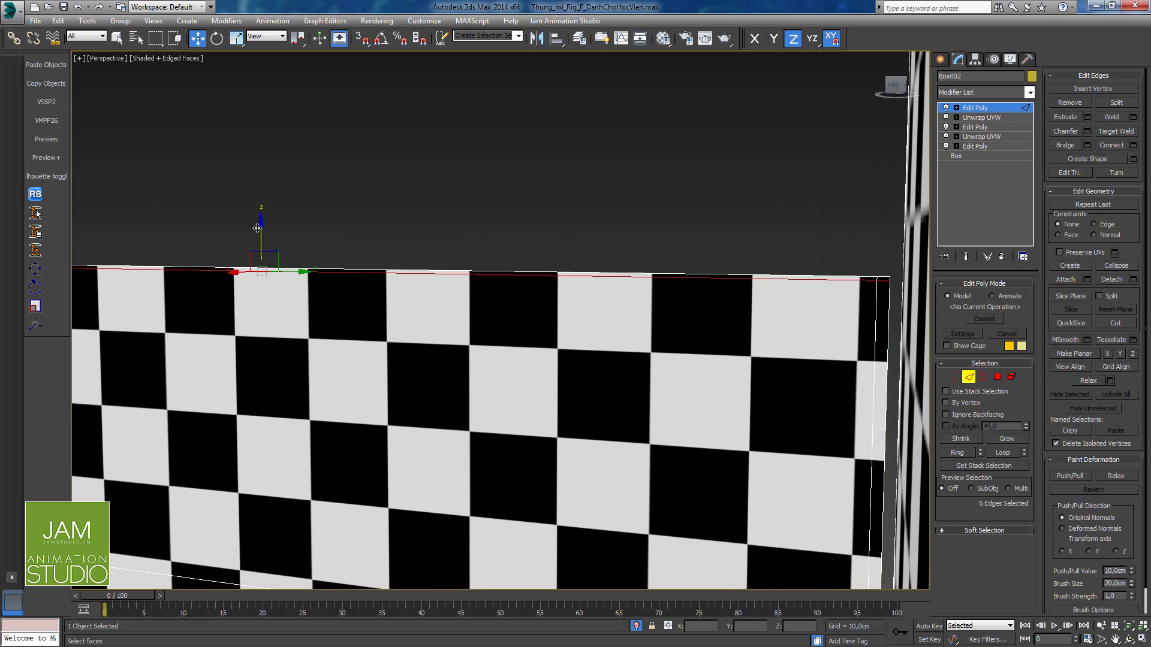
pyautogui.moveTo(259, 229); pyautogui.dragTo(264, 244)
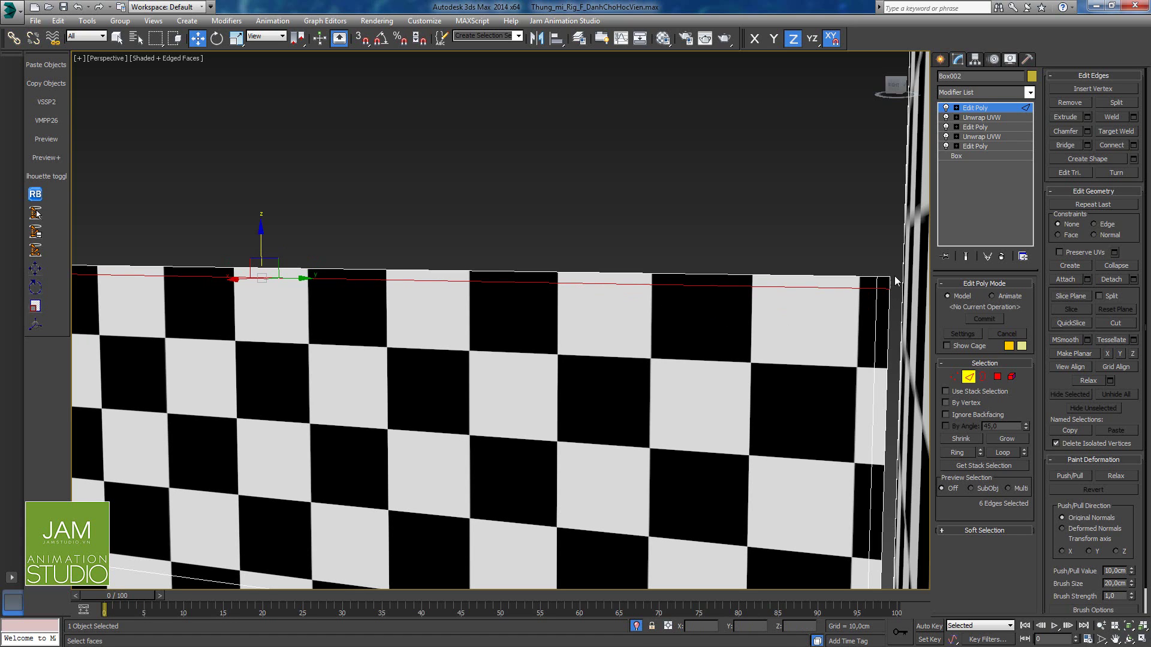
# Step: Select all the vertical corner edges of the box body below the flaps and connect them with 1 segment, pinch 0 and slide 97
pyautogui.moveTo(889, 286); pyautogui.dragTo(725, 295, button='middle')
pyautogui.scroll(-4, 724, 296)
pyautogui.keyDown('alt'); pyautogui.moveTo(606, 340); pyautogui.dragTo(599, 336, button='middle'); pyautogui.keyUp('alt')
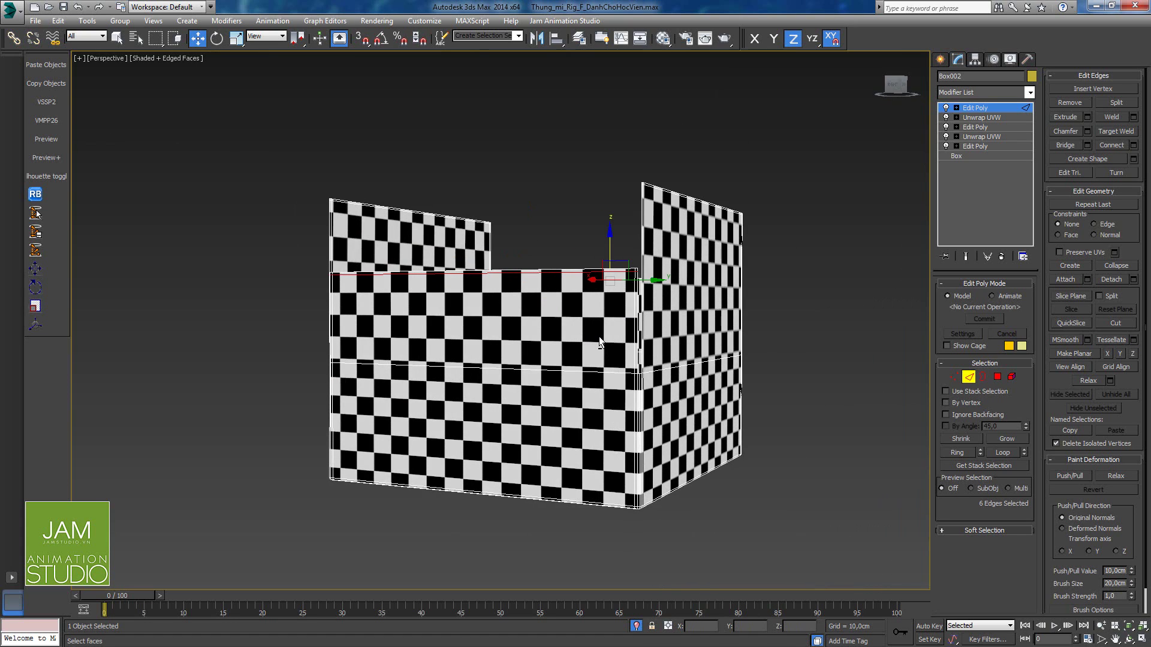
pyautogui.scroll(2, 599, 336)
pyautogui.keyDown('alt'); pyautogui.moveTo(532, 425); pyautogui.dragTo(452, 398, button='middle'); pyautogui.keyUp('alt')
pyautogui.scroll(4, 452, 398)
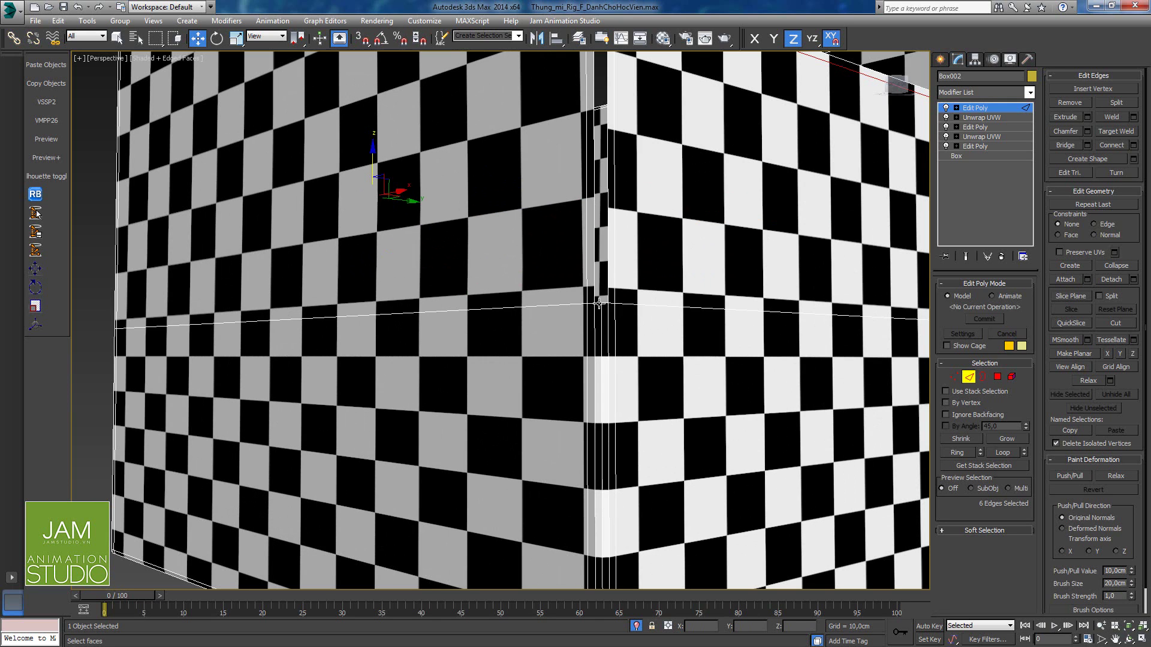
pyautogui.scroll(-10, 570, 293)
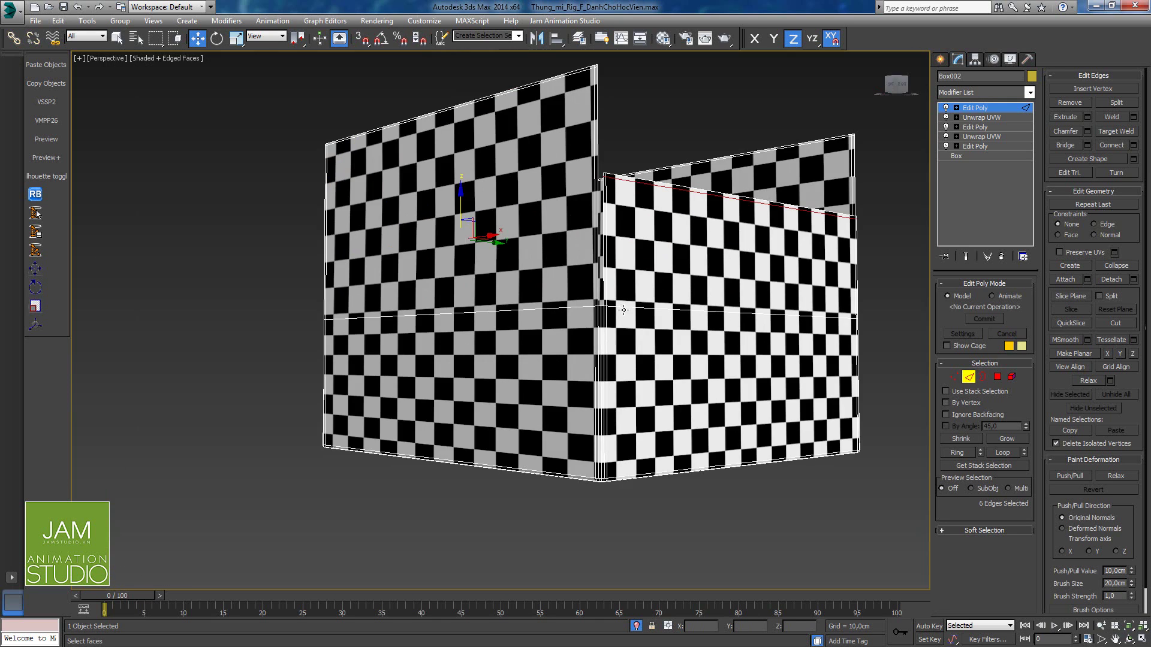
pyautogui.moveTo(770, 349); pyautogui.dragTo(825, 341)
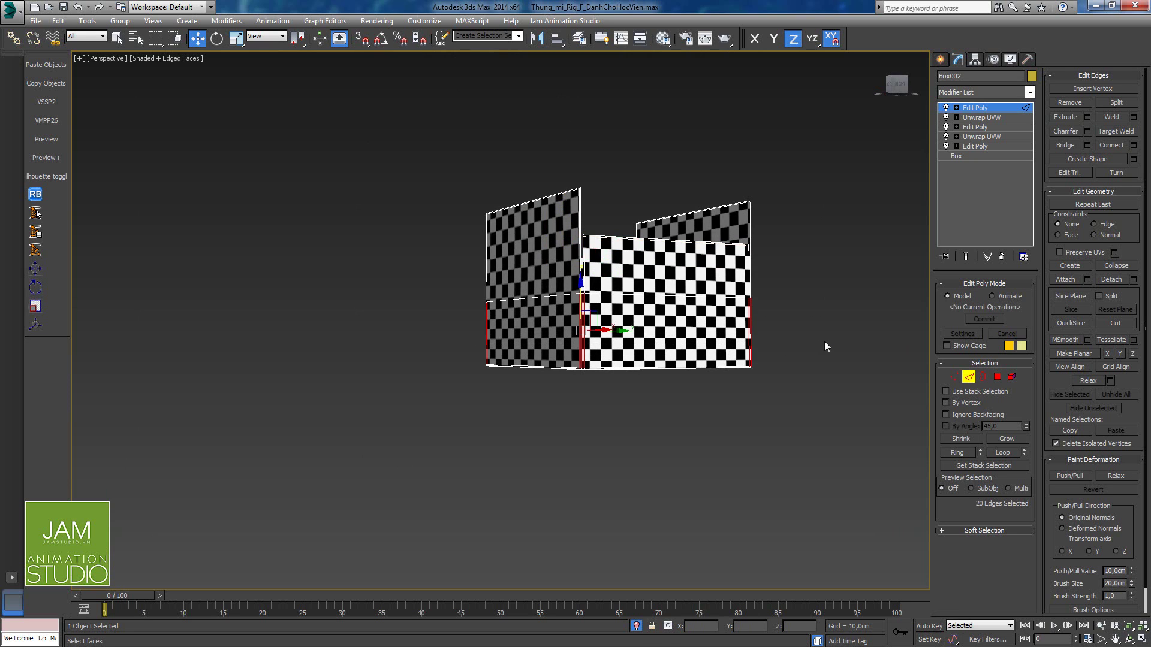
pyautogui.press('F3')
pyautogui.scroll(8, 664, 336)
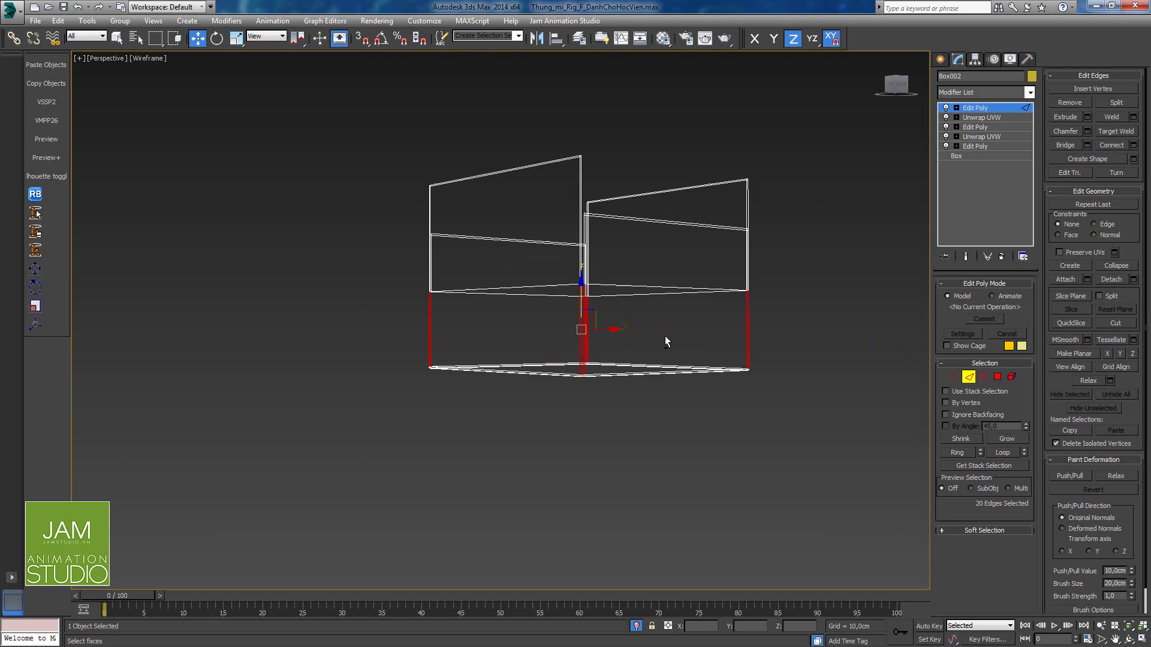
pyautogui.scroll(-1, 512, 289)
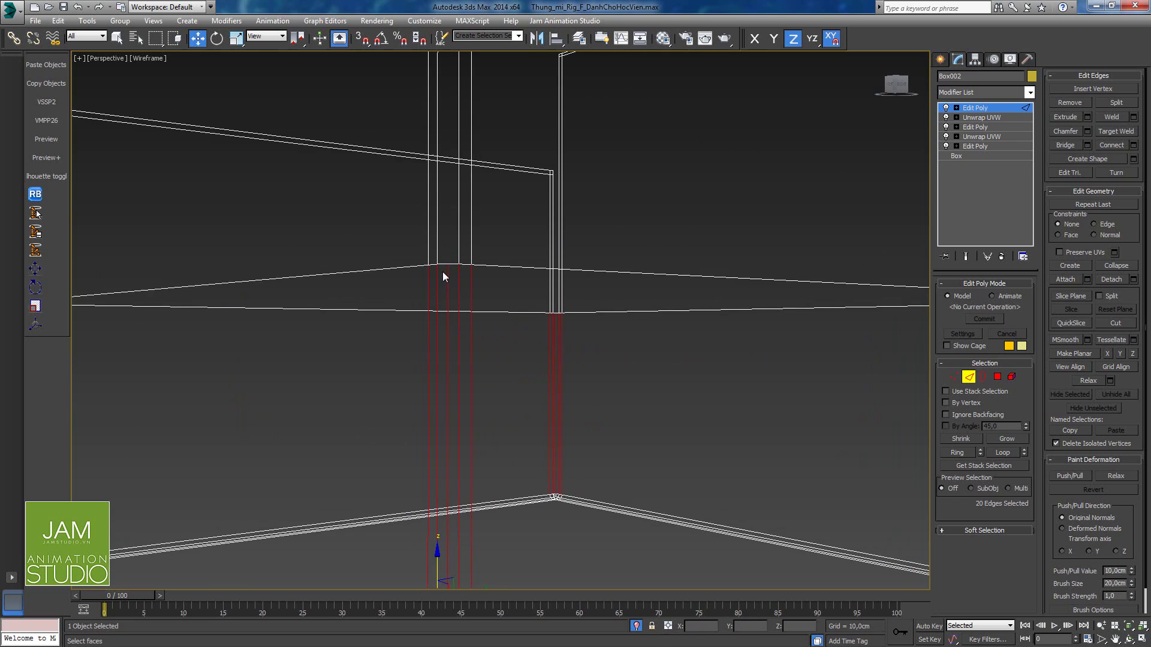
pyautogui.press('F3')
pyautogui.press('F3')
pyautogui.click(1133, 145)
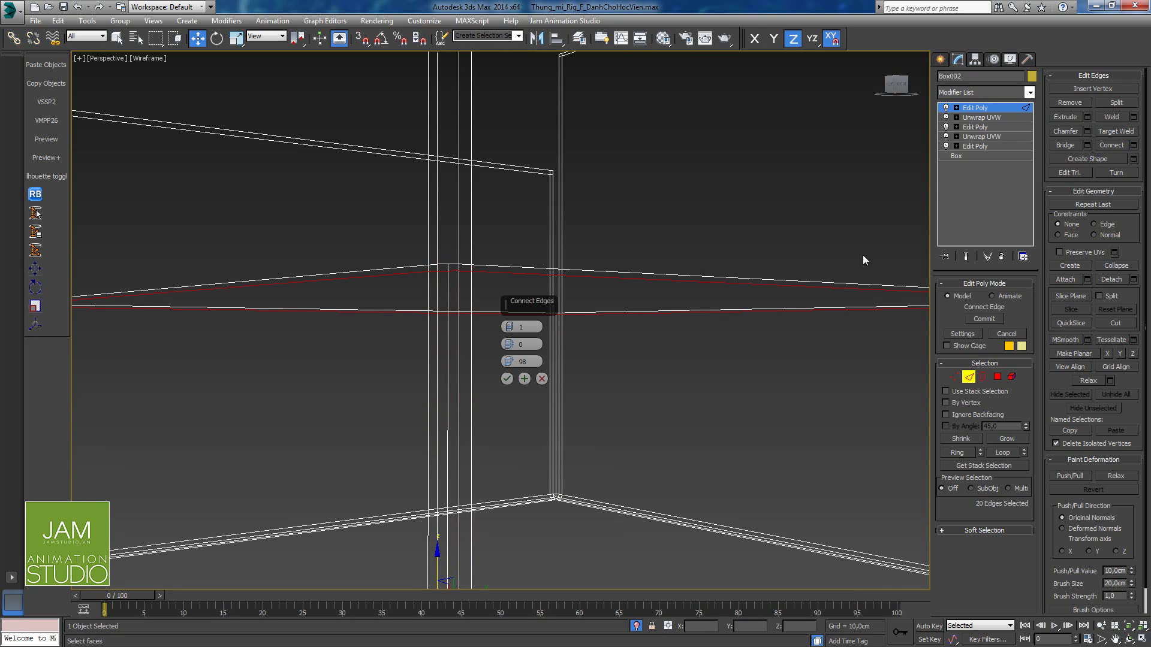
pyautogui.click(511, 364)
pyautogui.press('F3')
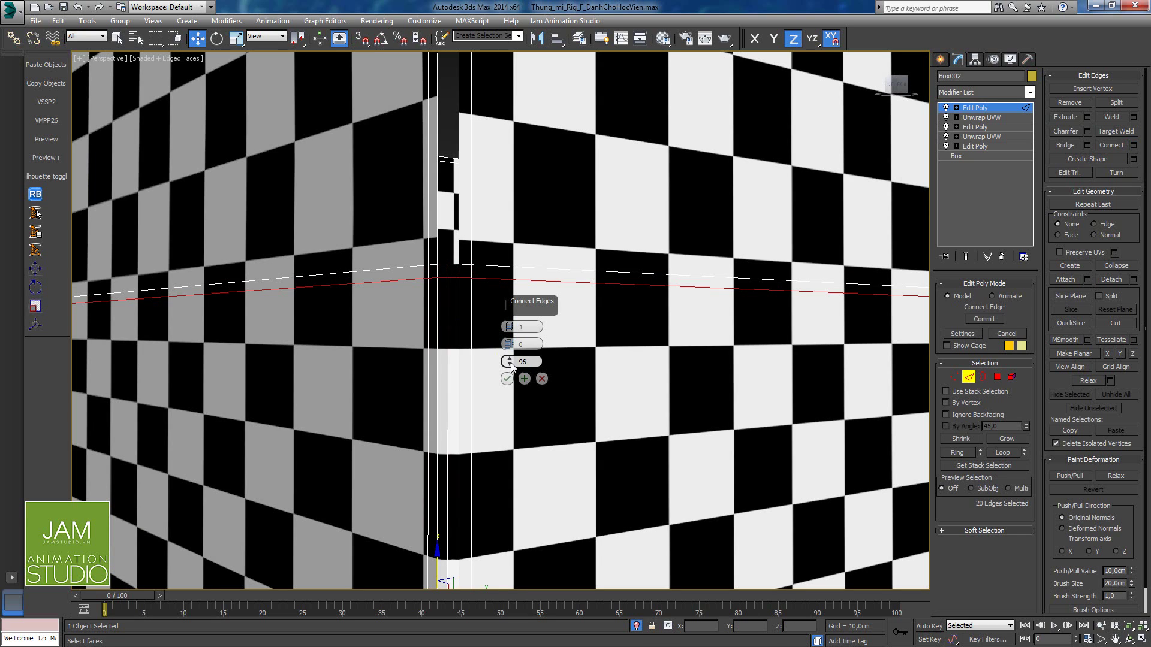
pyautogui.click(510, 359)
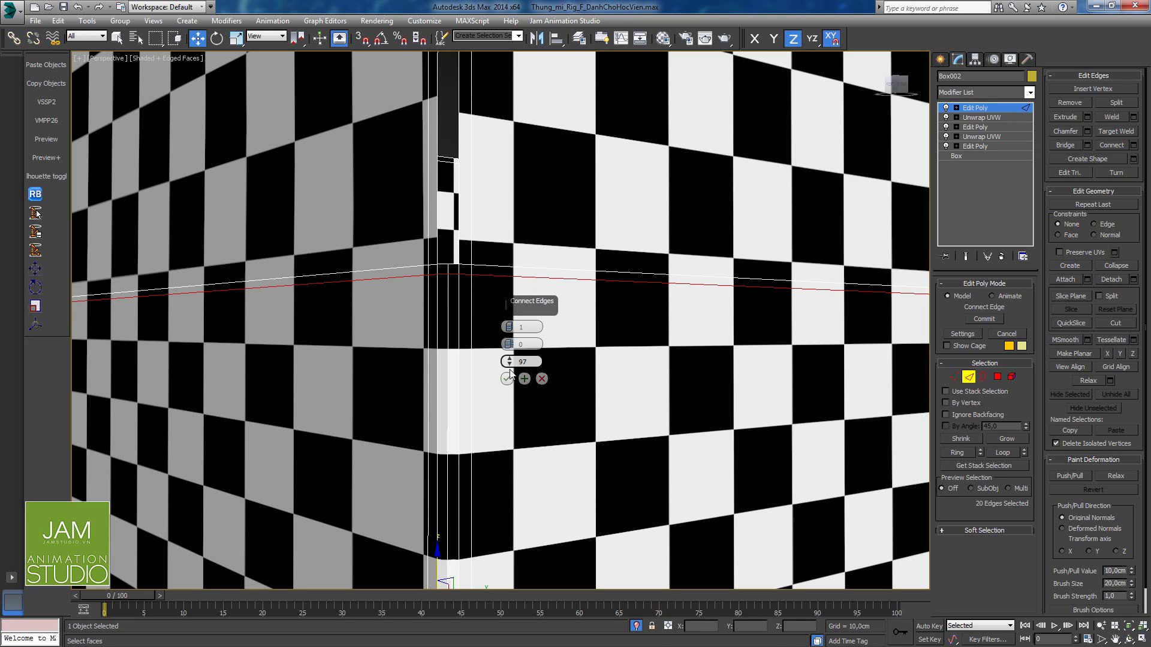
pyautogui.click(506, 378)
# Step: Select the vertical edges at both ends of one taller flap and connect them with 1 segment, pinch 0 and slide -97
pyautogui.moveTo(509, 380); pyautogui.dragTo(535, 303, button='middle')
pyautogui.scroll(-5, 535, 302)
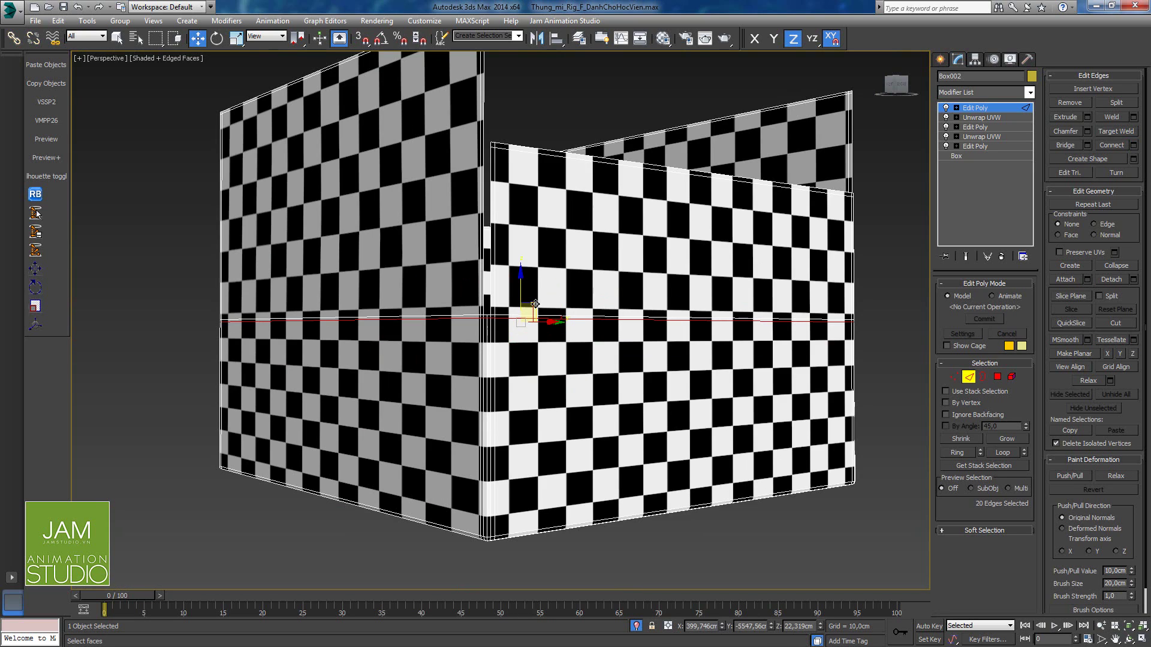
pyautogui.press('F3')
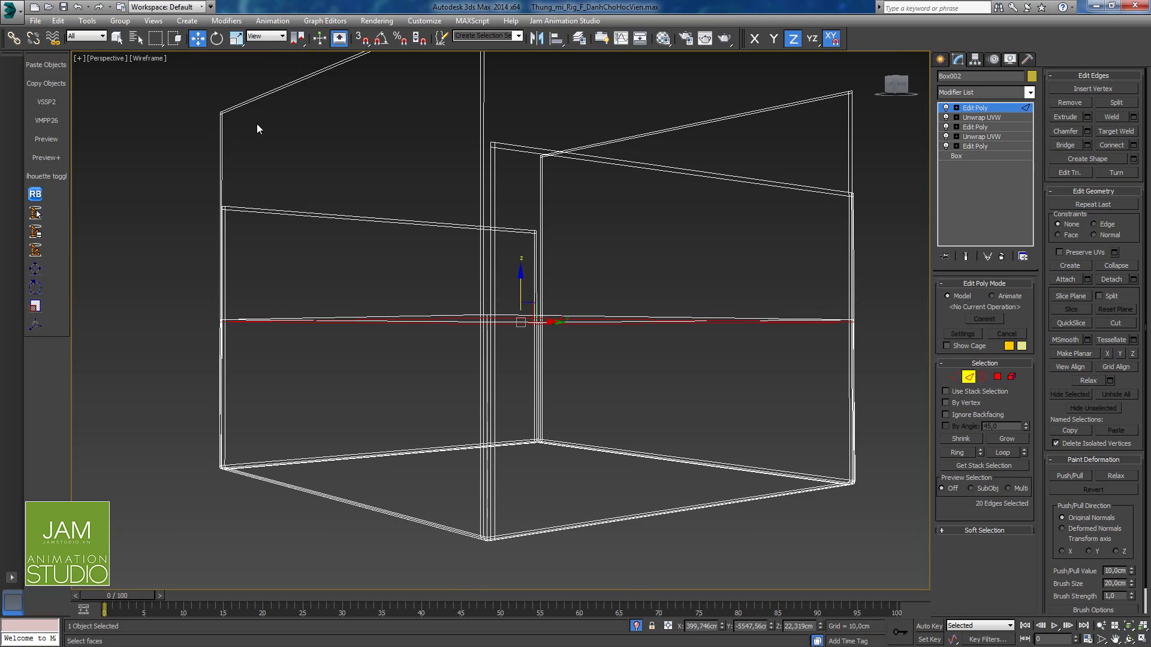
pyautogui.click(221, 141)
pyautogui.keyDown('ctrl'); pyautogui.click(482, 103); pyautogui.keyUp('ctrl')
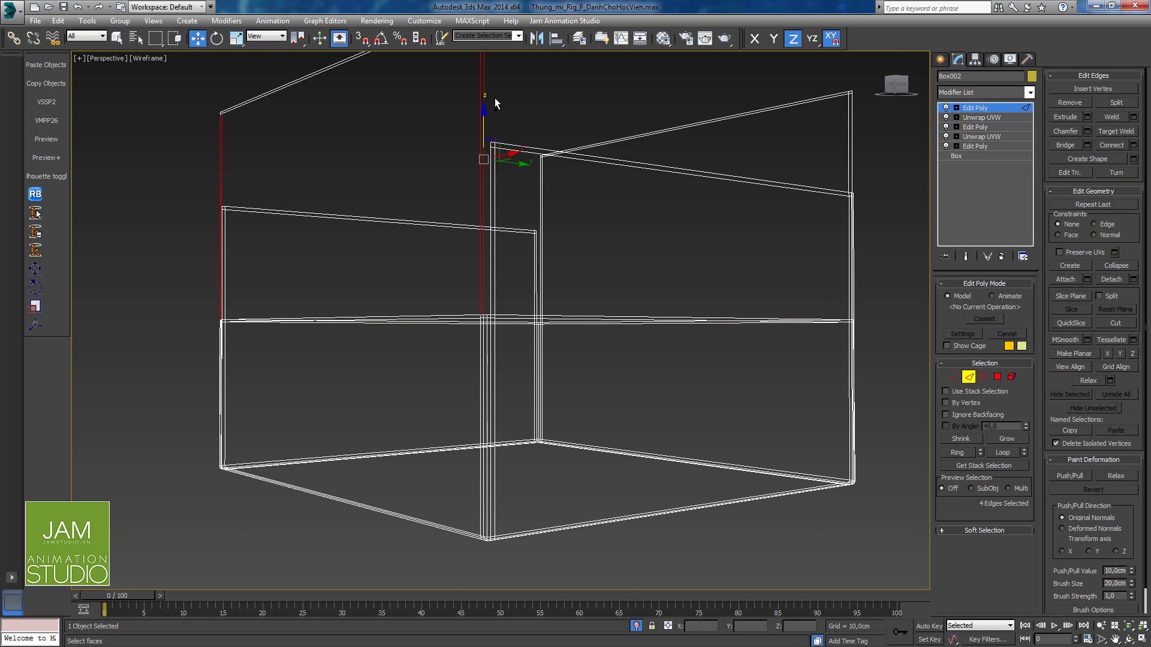
pyautogui.click(1134, 145)
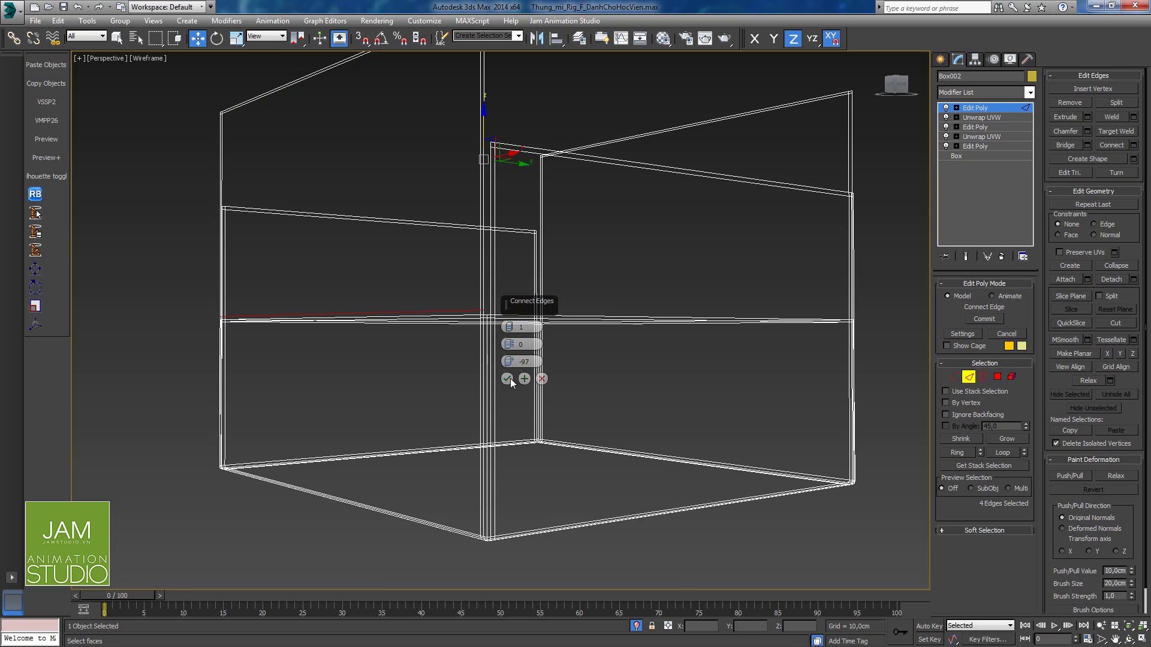
pyautogui.click(507, 379)
# Step: Select the vertical end edges of the opposite taller flap and connect them with 1 segment, pinch 0 and slide -97
pyautogui.moveTo(565, 204); pyautogui.dragTo(565, 205)
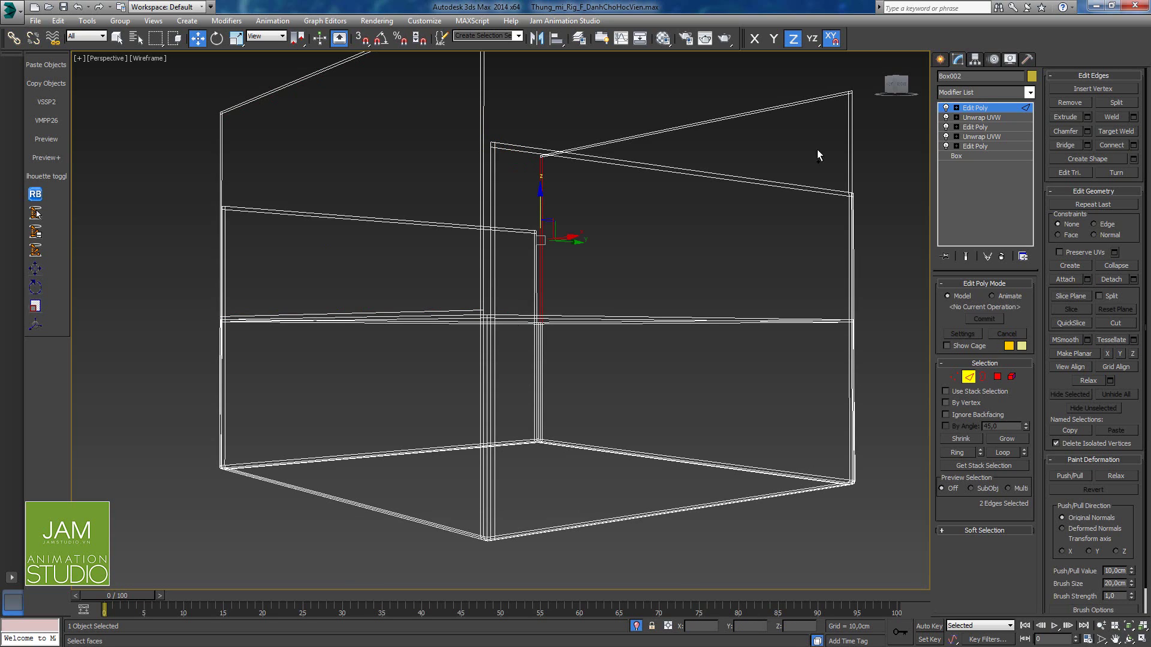
pyautogui.keyDown('ctrl'); pyautogui.moveTo(883, 161); pyautogui.dragTo(883, 161); pyautogui.keyUp('ctrl')
pyautogui.click(1133, 145)
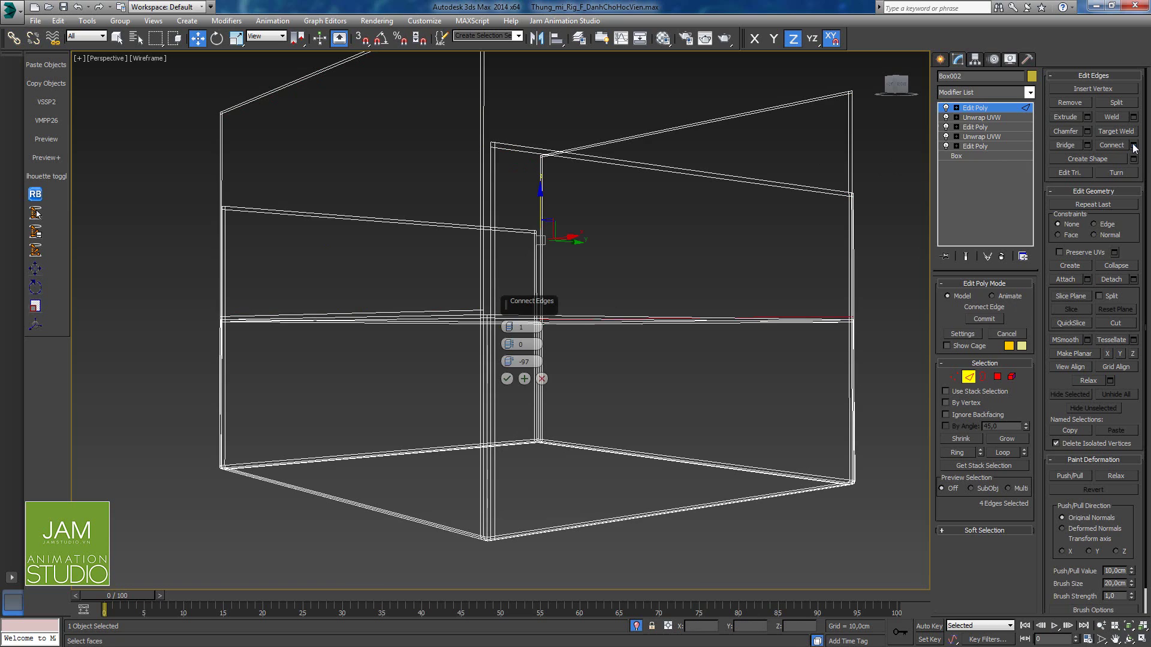
pyautogui.click(507, 379)
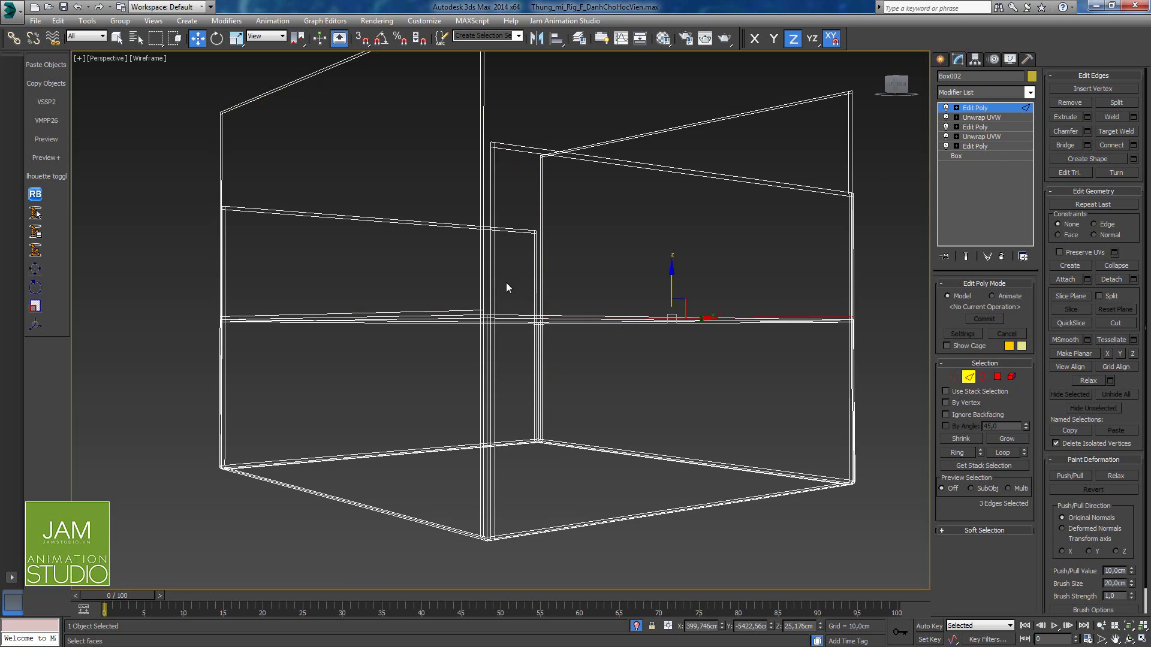
# Step: Select the vertical edges at both ends of one shorter flap and connect them with 1 segment just above its fold line, slide -97
pyautogui.click(488, 292)
pyautogui.press('F3')
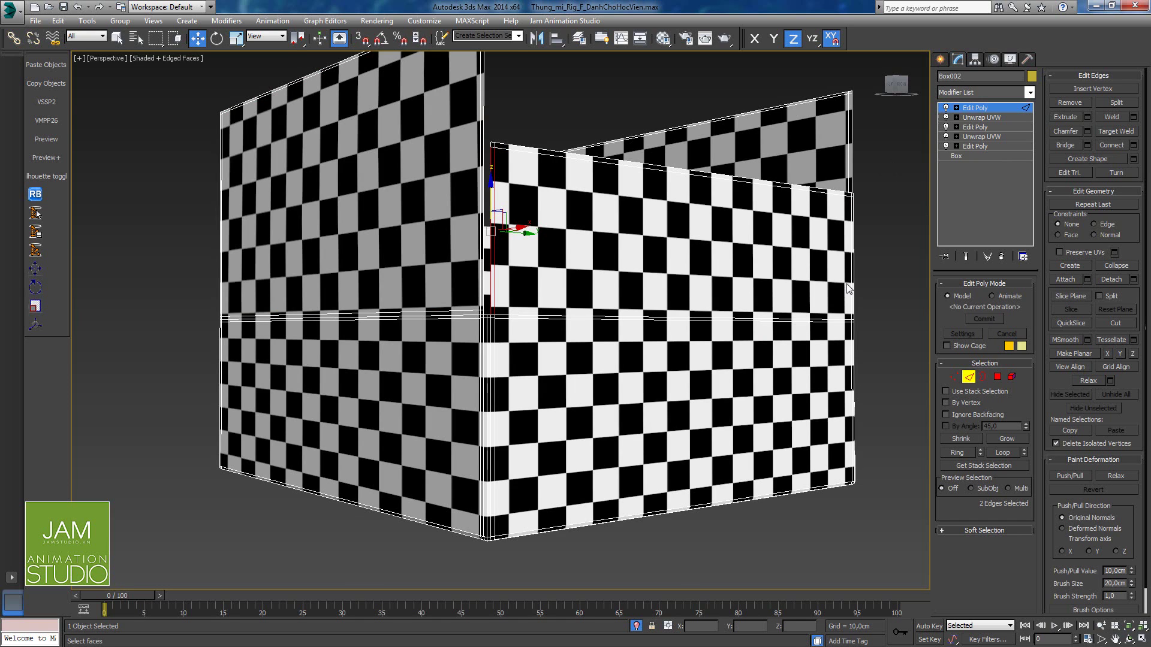
pyautogui.keyDown('alt'); pyautogui.moveTo(847, 284); pyautogui.dragTo(713, 289, button='middle'); pyautogui.keyUp('alt')
pyautogui.moveTo(713, 289); pyautogui.dragTo(548, 317, button='middle')
pyautogui.keyDown('ctrl'); pyautogui.click(532, 303); pyautogui.keyUp('ctrl')
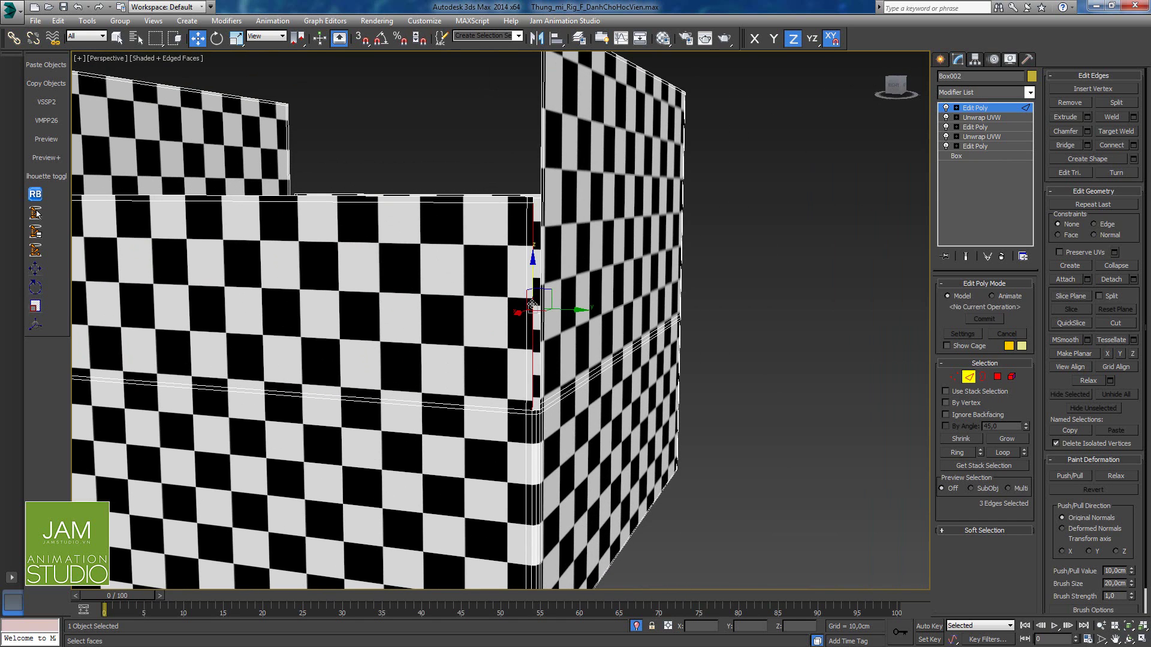
pyautogui.keyDown('ctrl'); pyautogui.click(527, 309); pyautogui.keyUp('ctrl')
pyautogui.keyDown('alt'); pyautogui.moveTo(538, 394); pyautogui.dragTo(523, 391, button='middle'); pyautogui.keyUp('alt')
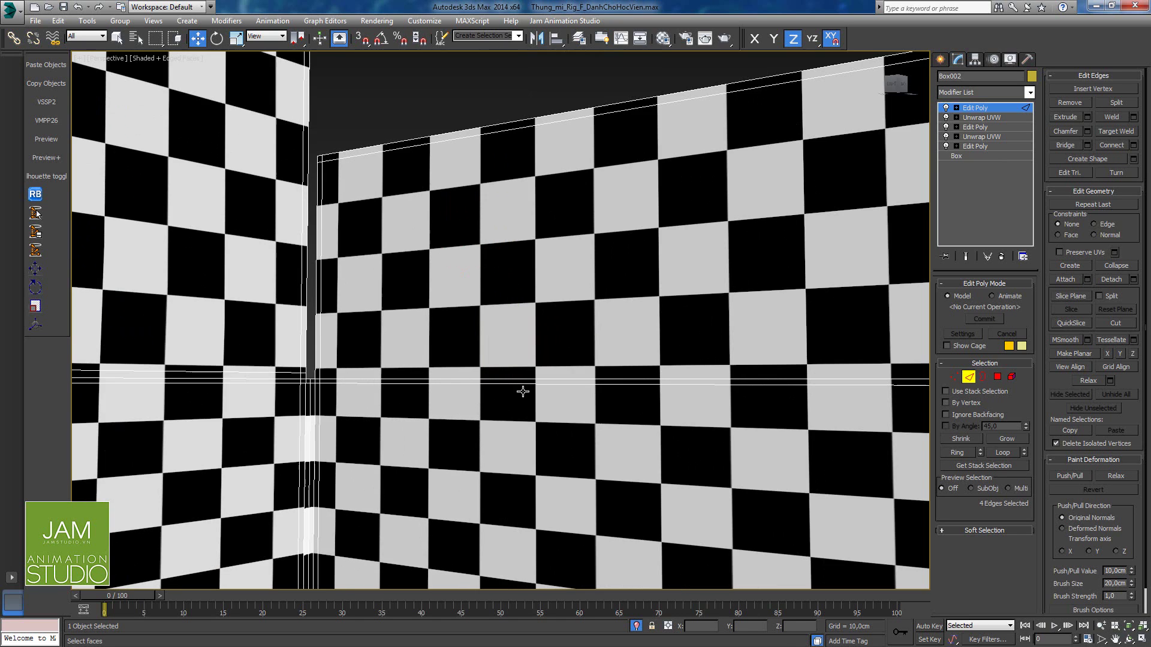
pyautogui.scroll(-1, 529, 392)
pyautogui.hotkey('alt', 'z')
pyautogui.moveTo(510, 407); pyautogui.dragTo(503, 387)
pyautogui.rightClick(503, 386)
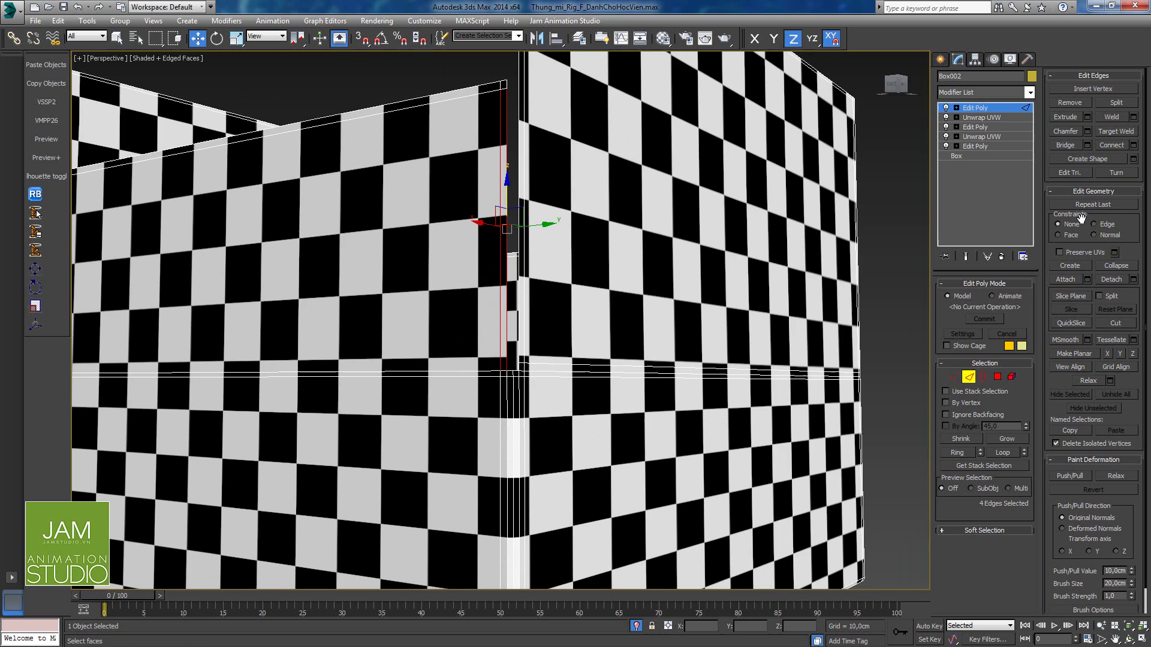
pyautogui.click(1134, 146)
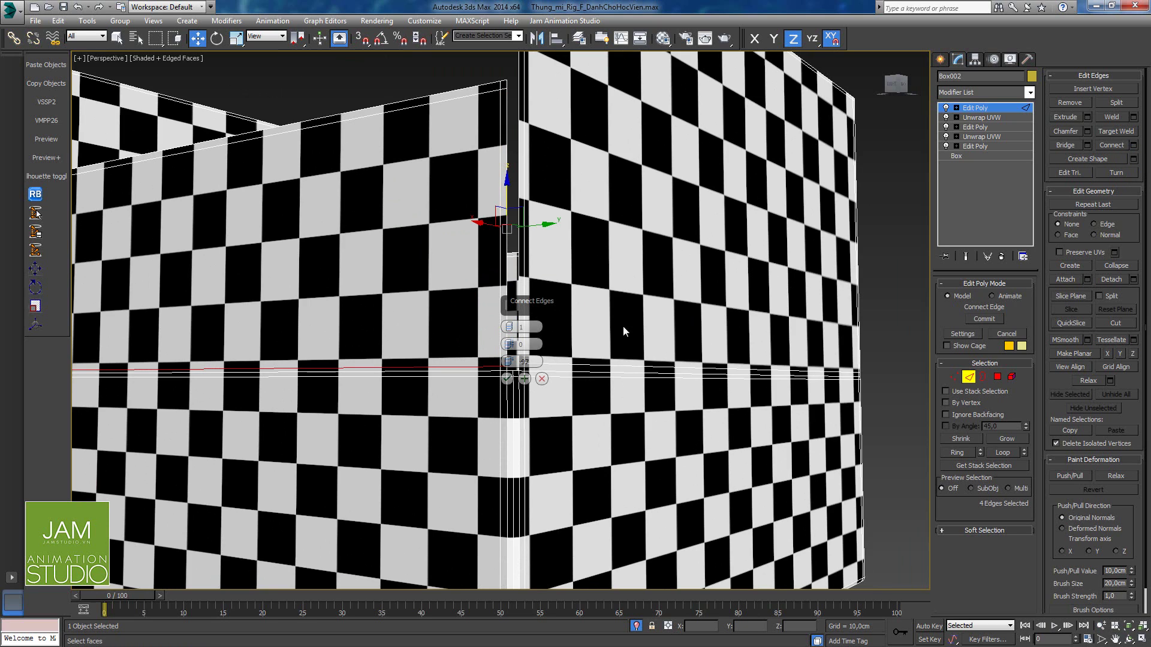
pyautogui.click(508, 379)
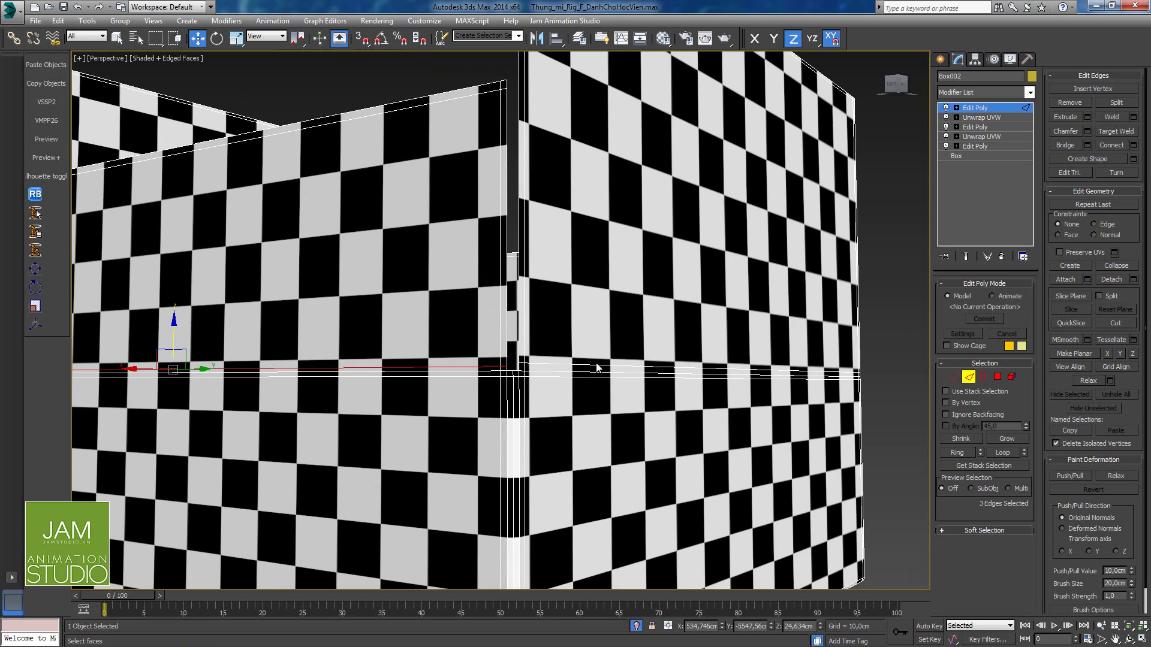
# Step: Select the vertical end edges of the remaining shorter flap and connect them with 1 segment just above its fold line, slide -97
pyautogui.moveTo(598, 366); pyautogui.dragTo(533, 368, button='middle')
pyautogui.scroll(-4, 596, 355)
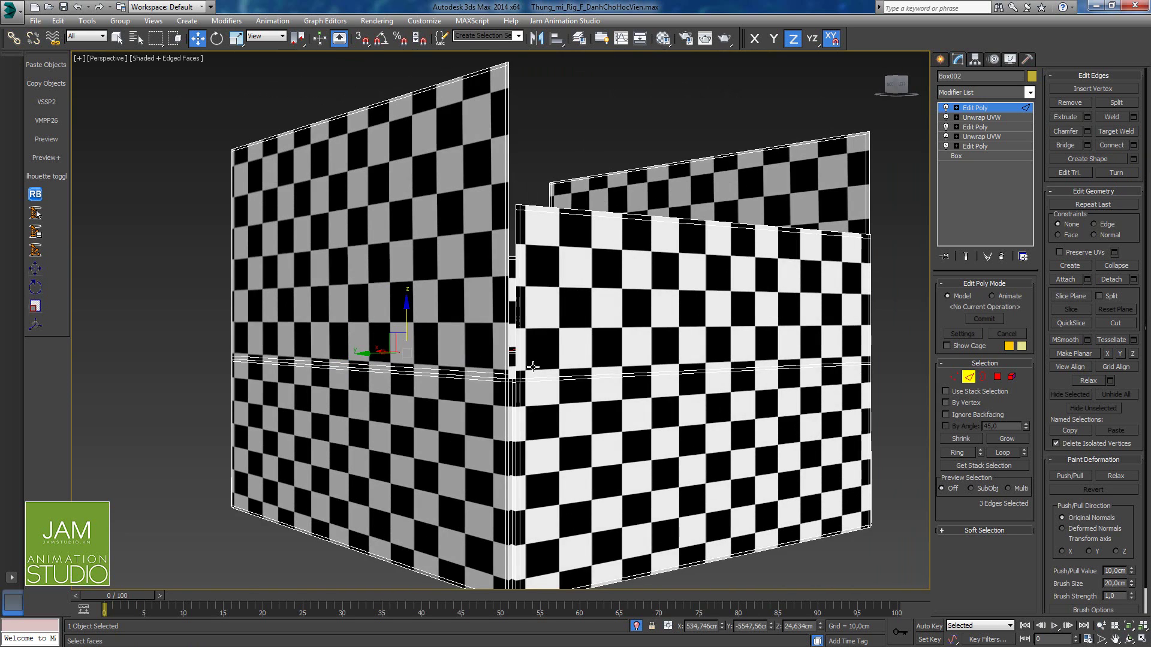
pyautogui.scroll(1, 533, 367)
pyautogui.click(507, 372)
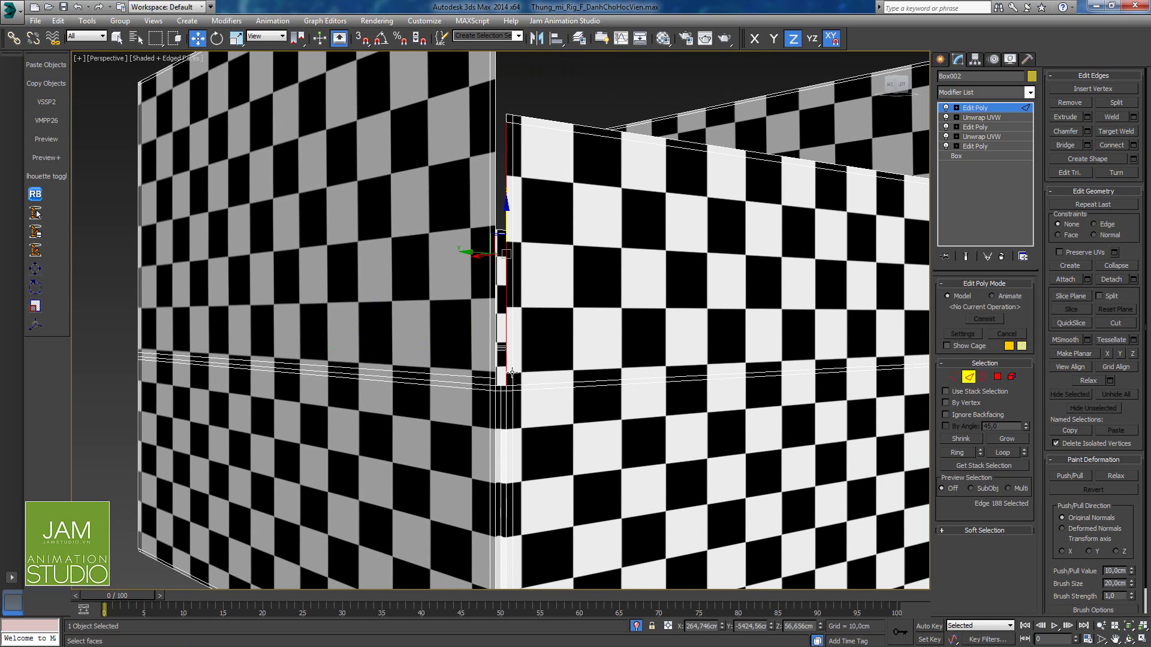
pyautogui.keyDown('ctrl'); pyautogui.click(513, 372); pyautogui.keyUp('ctrl')
pyautogui.moveTo(712, 338); pyautogui.dragTo(635, 336, button='middle')
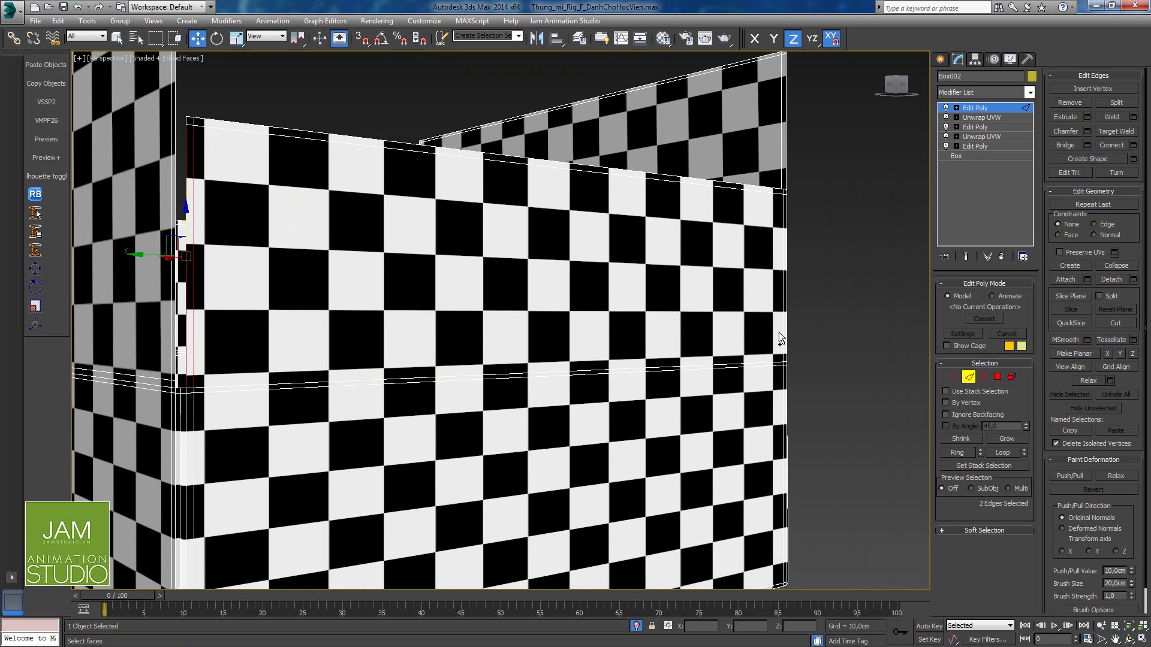
pyautogui.keyDown('ctrl'); pyautogui.click(786, 333); pyautogui.keyUp('ctrl')
pyautogui.keyDown('ctrl'); pyautogui.click(787, 332); pyautogui.keyUp('ctrl')
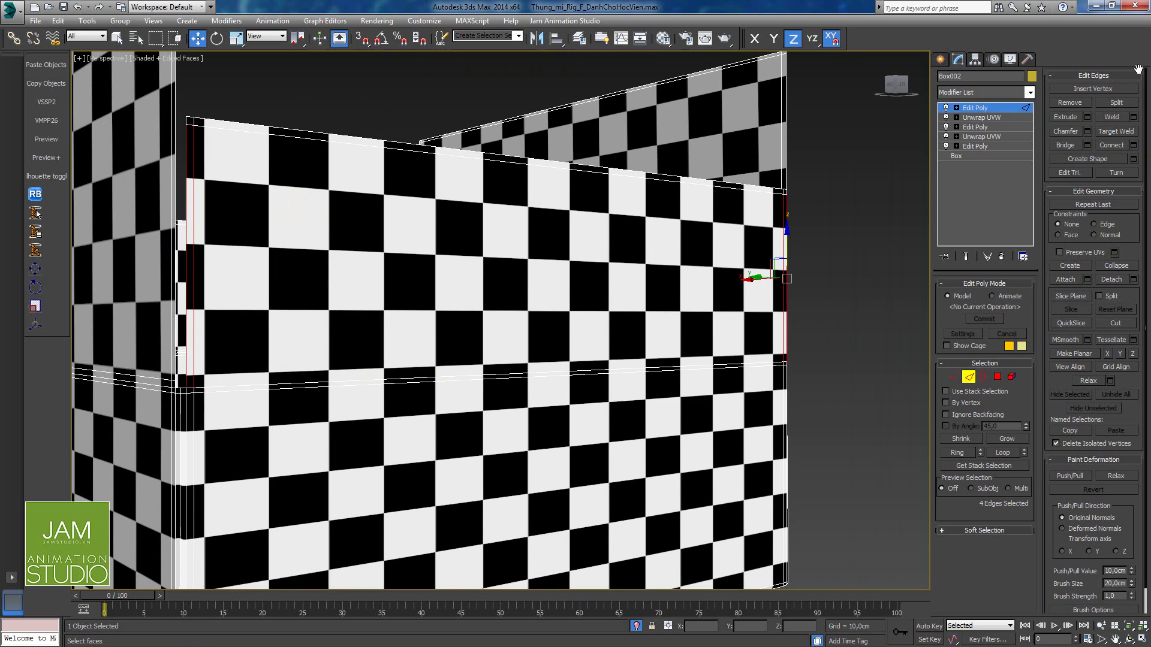
pyautogui.click(1134, 146)
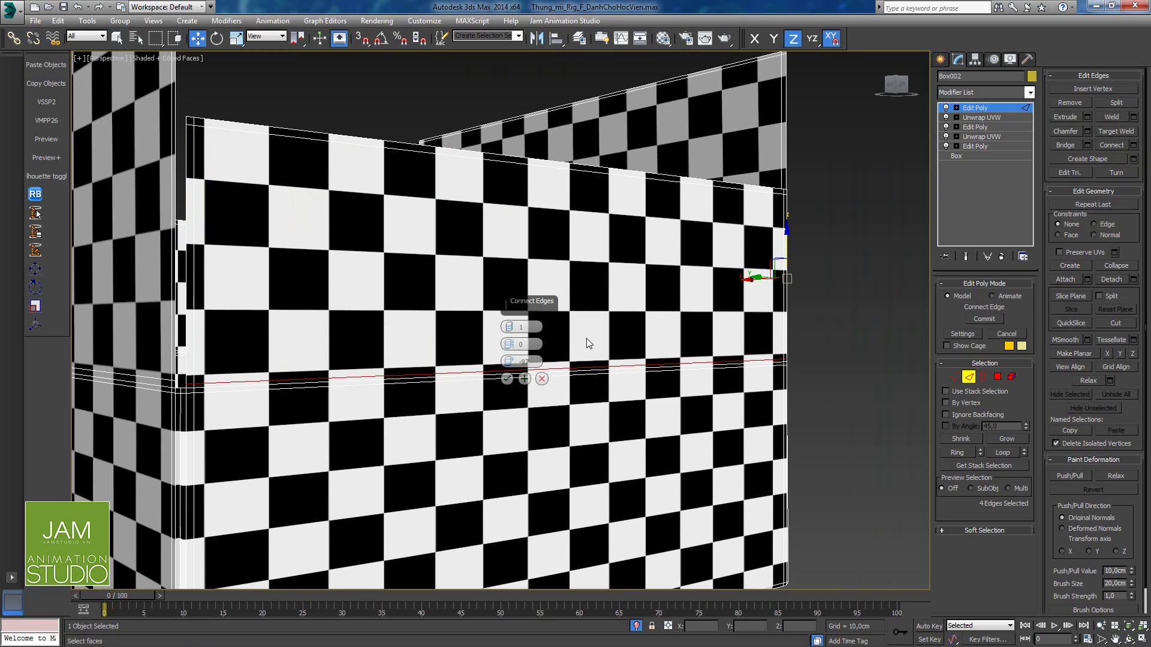
pyautogui.click(508, 381)
# Step: Leave edge editing and add a Shell modifier above the uppermost Edit Poly to give the box walls thickness
pyautogui.keyDown('alt'); pyautogui.moveTo(611, 340); pyautogui.dragTo(691, 366, button='middle'); pyautogui.keyUp('alt')
pyautogui.scroll(3, 691, 366)
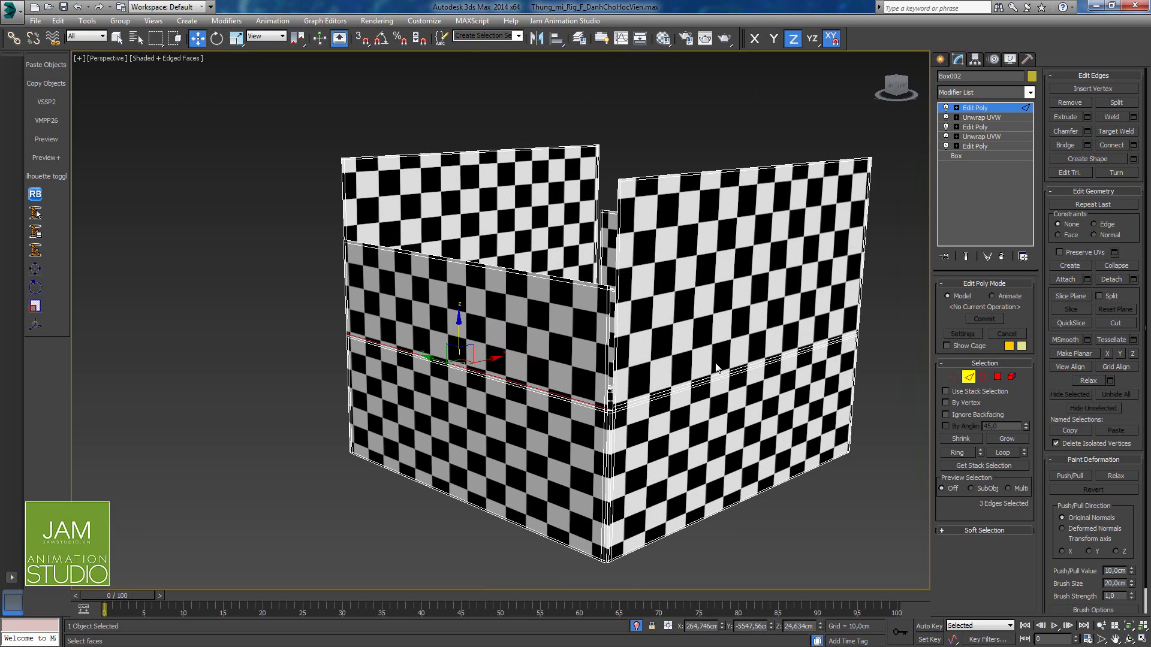
pyautogui.click(967, 377)
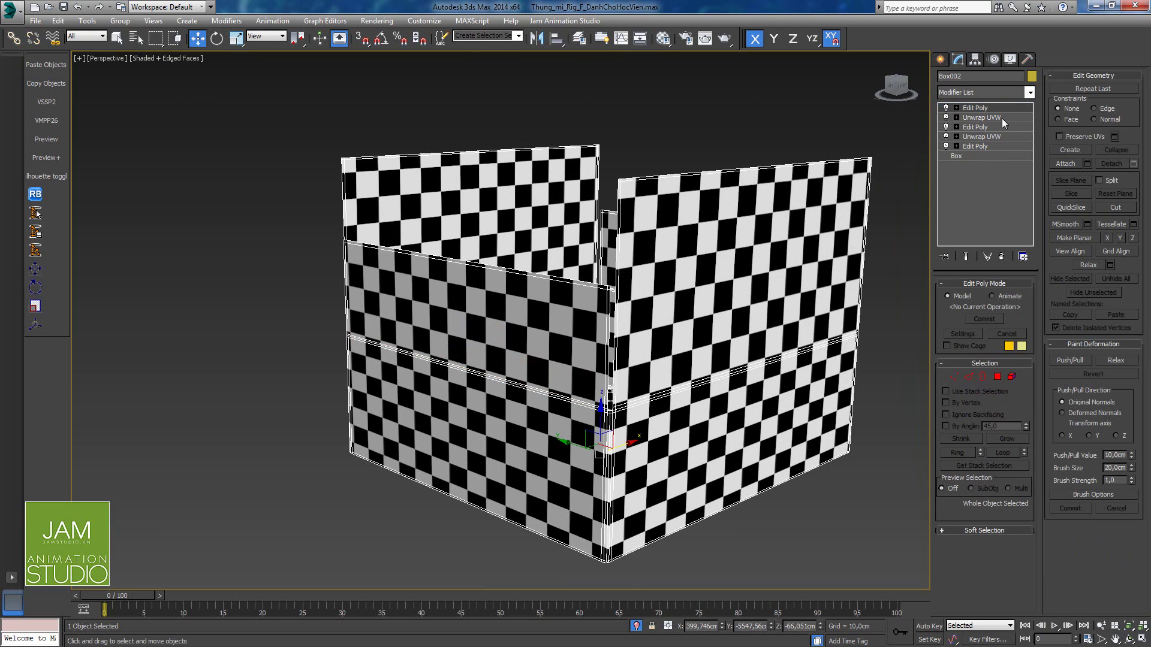
pyautogui.click(988, 91)
pyautogui.press('s')
pyautogui.press('s')
pyautogui.press('s')
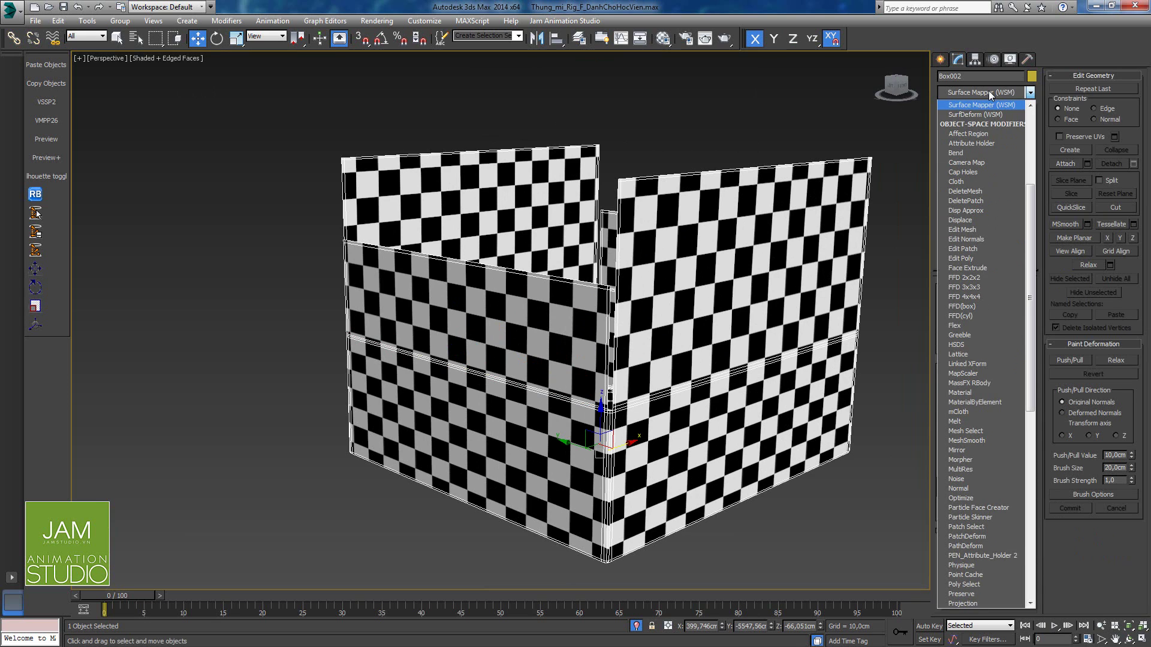
pyautogui.click(968, 259)
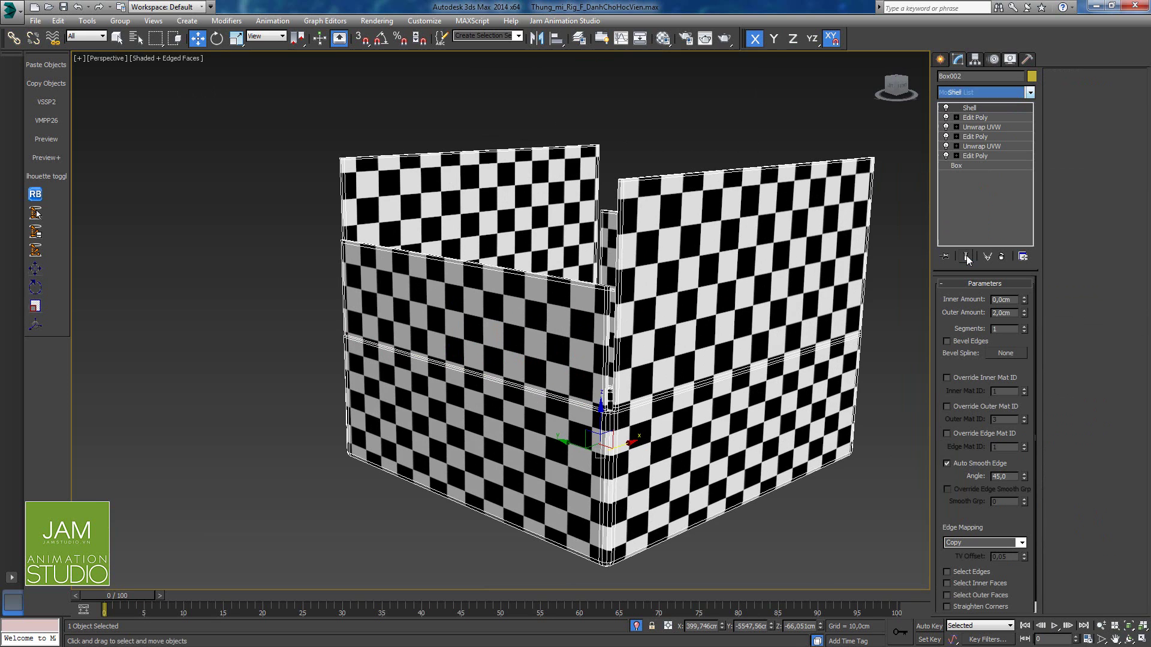
pyautogui.scroll(5, 765, 322)
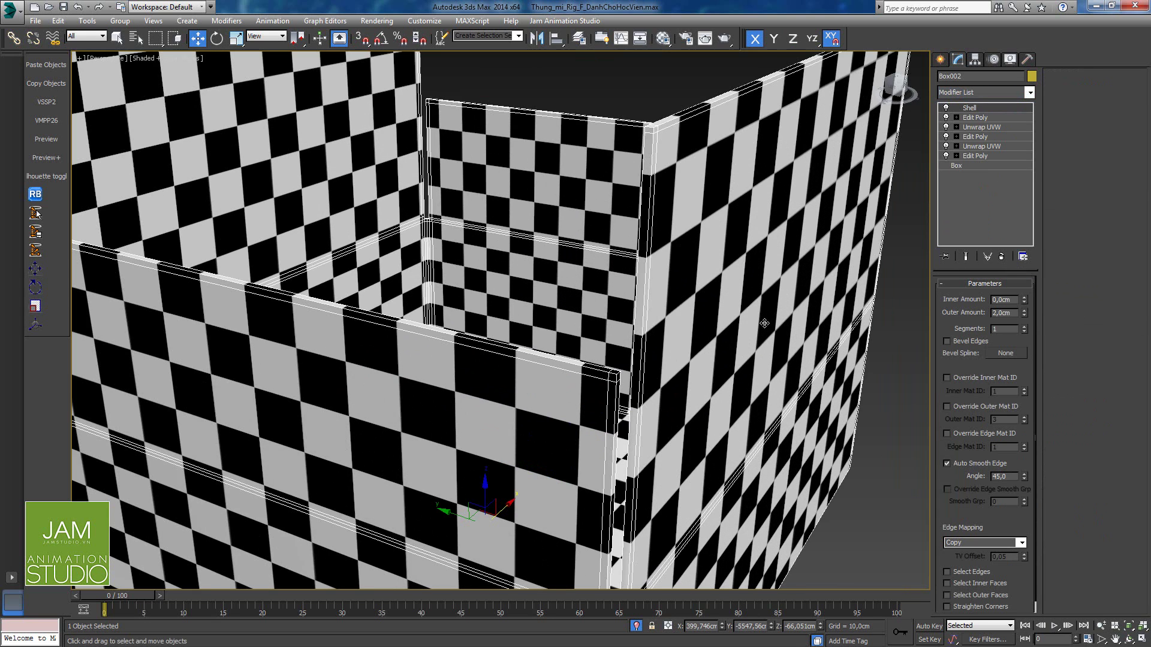
pyautogui.scroll(-5, 765, 324)
pyautogui.keyDown('alt'); pyautogui.moveTo(754, 312); pyautogui.dragTo(714, 317, button='middle'); pyautogui.keyUp('alt')
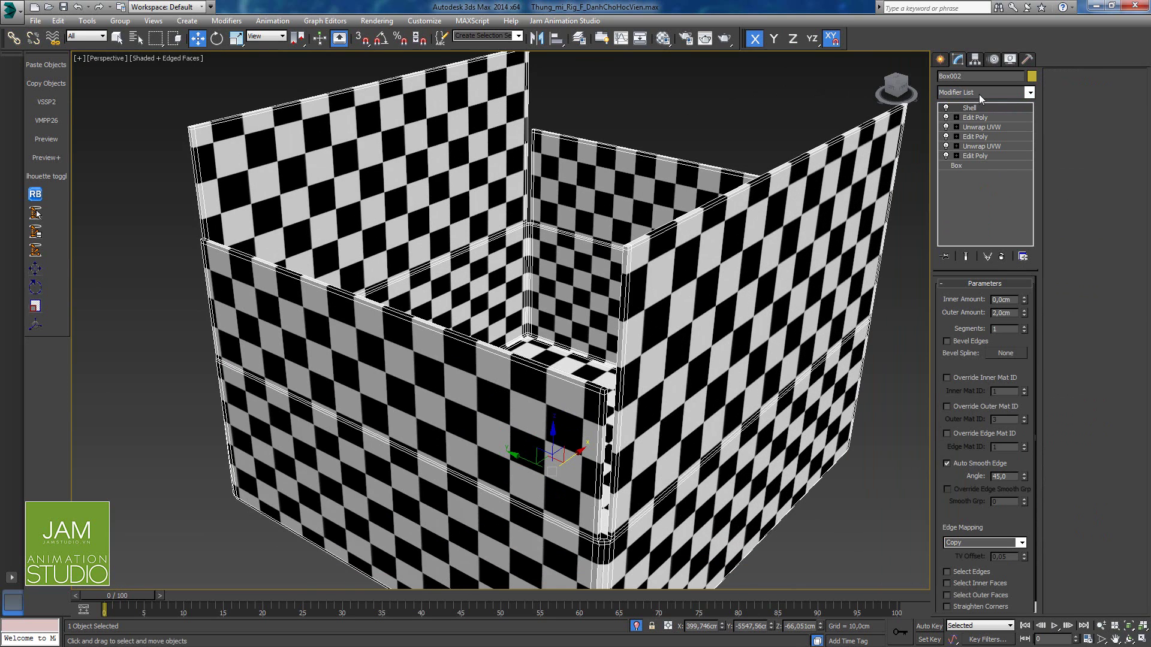
# Step: Set the shaded display to Object Color instead of the checker material and return to the Shell parameters
pyautogui.click(1010, 60)
pyautogui.click(994, 132)
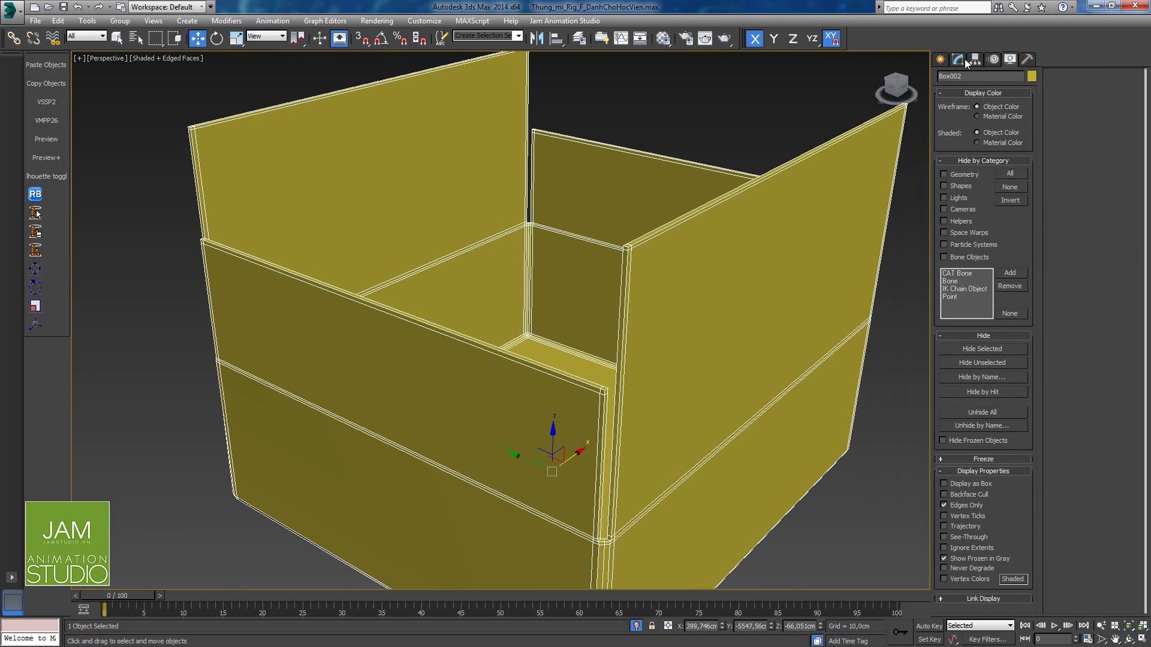
pyautogui.click(958, 59)
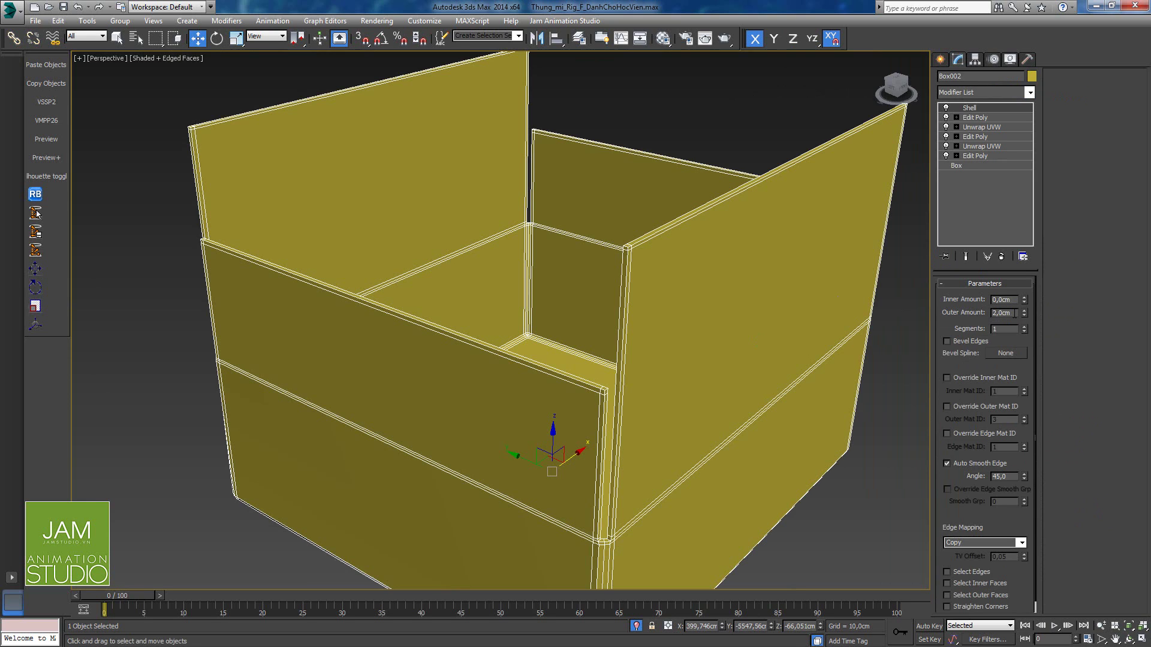
# Step: Add a TurboSmooth modifier above the Shell on the box, with 2 iterations and Isoline Display enabled
pyautogui.keyDown('alt'); pyautogui.moveTo(819, 376); pyautogui.dragTo(769, 392, button='middle'); pyautogui.keyUp('alt')
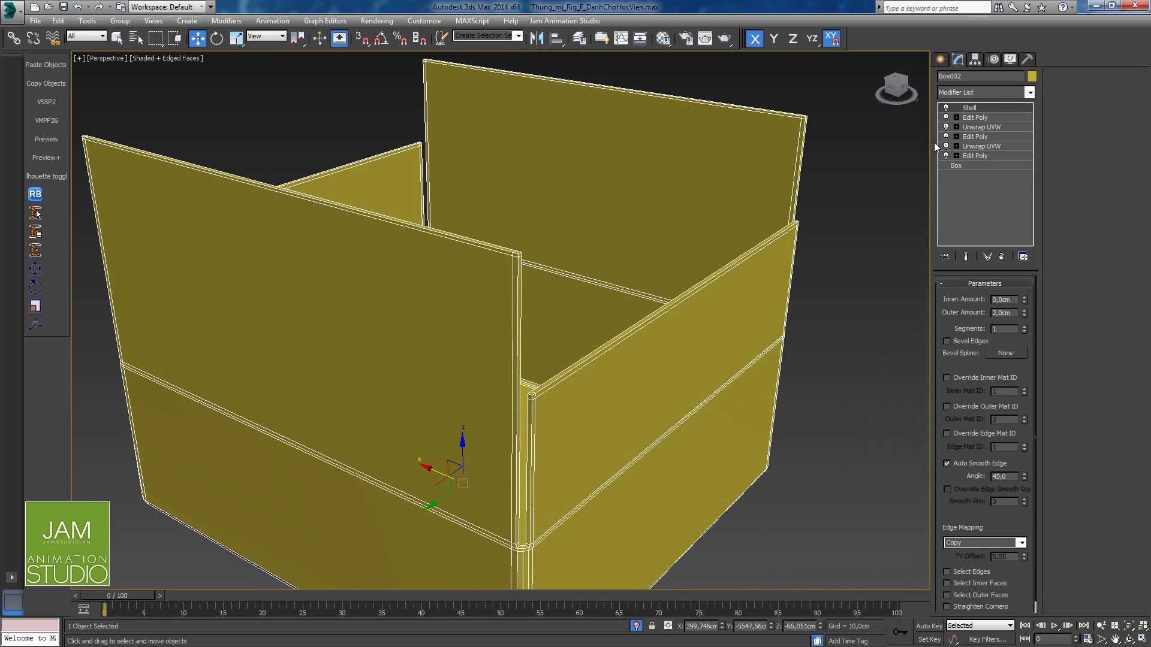
pyautogui.click(987, 93)
pyautogui.press('t')
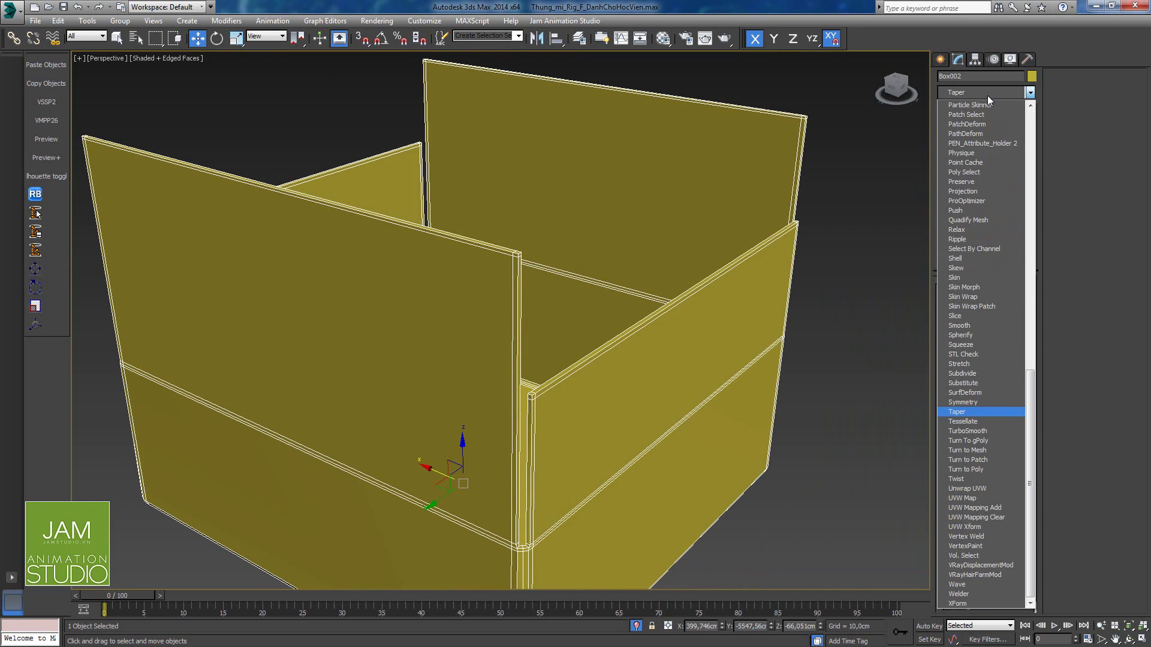
pyautogui.click(967, 431)
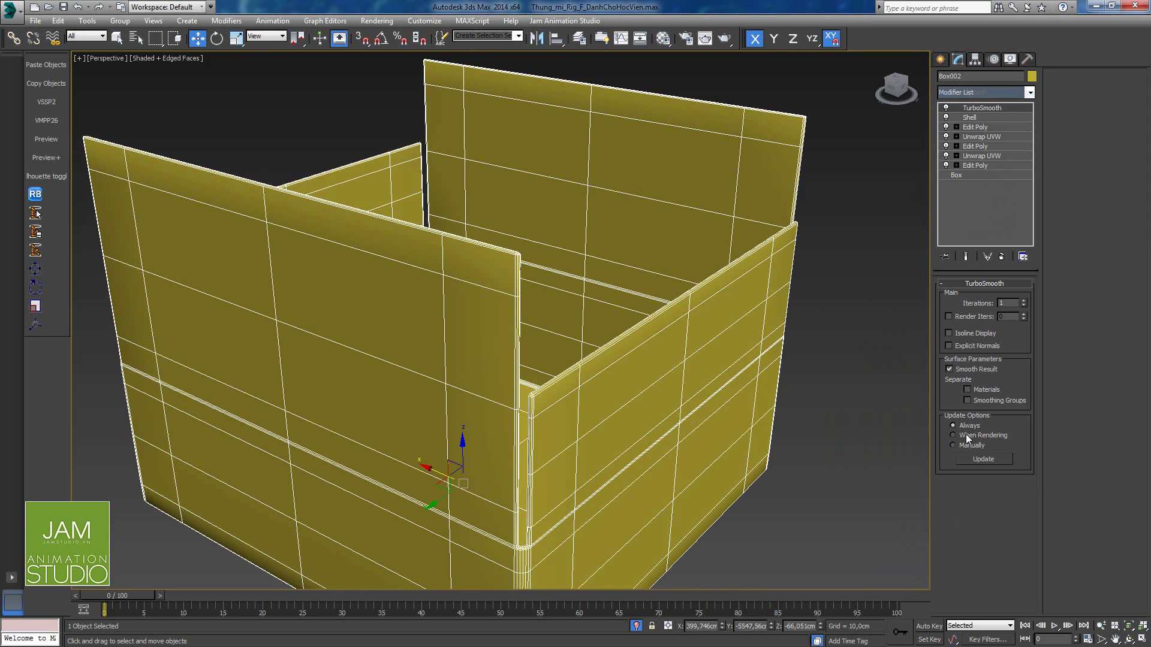
pyautogui.keyDown('alt'); pyautogui.moveTo(815, 429); pyautogui.dragTo(688, 388, button='middle'); pyautogui.keyUp('alt')
pyautogui.scroll(3, 688, 388)
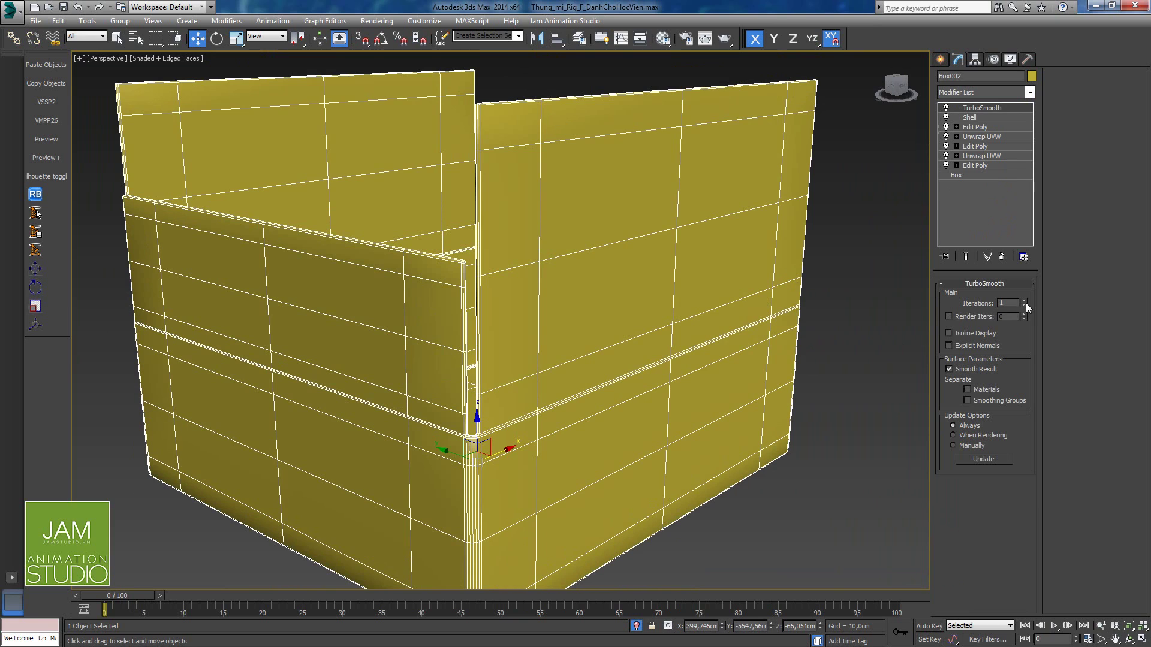
pyautogui.click(1025, 300)
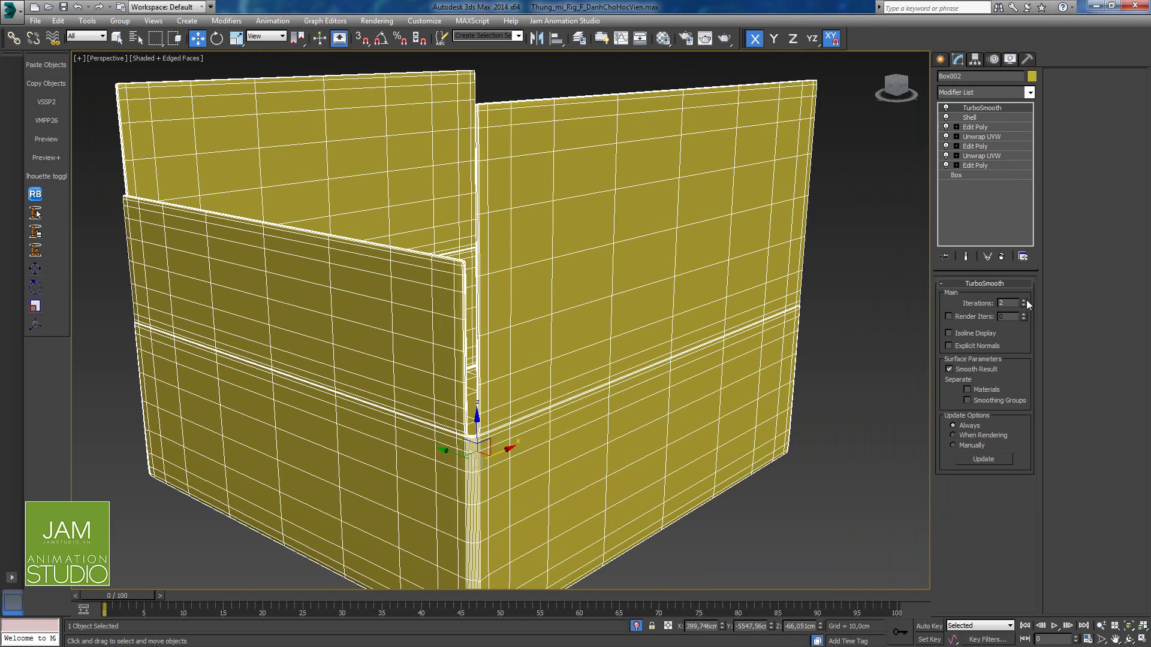
pyautogui.click(949, 333)
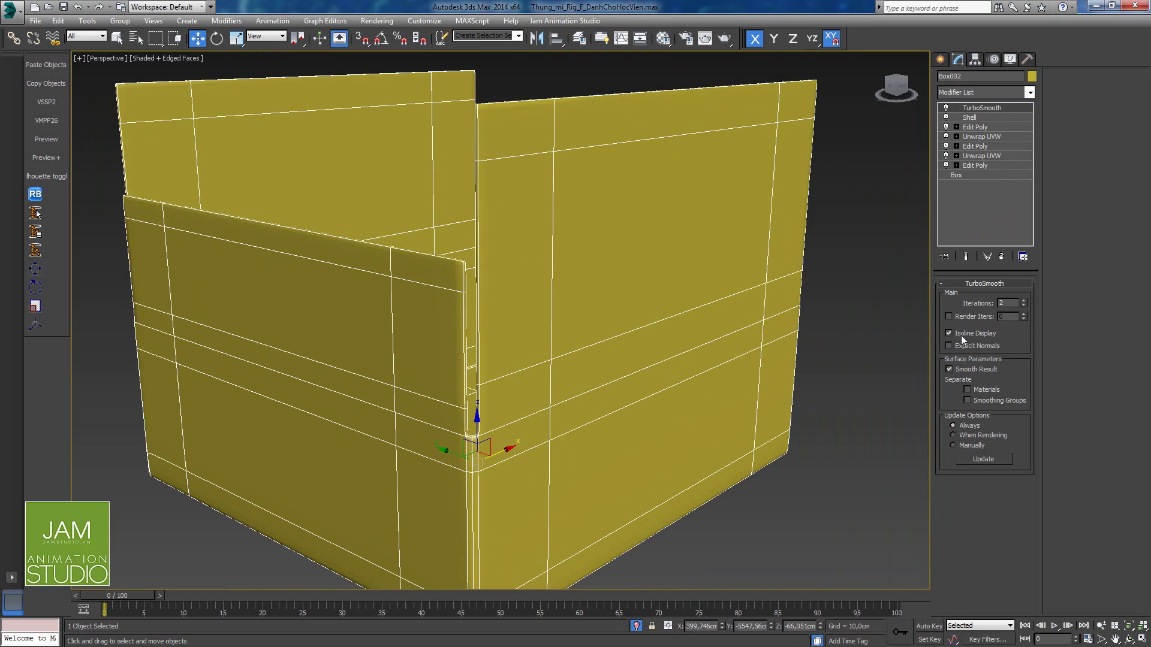
# Step: Inspect the smoothed box unselected, reselect it and set its shaded display to Material Color
pyautogui.click(865, 357)
pyautogui.scroll(5, 591, 347)
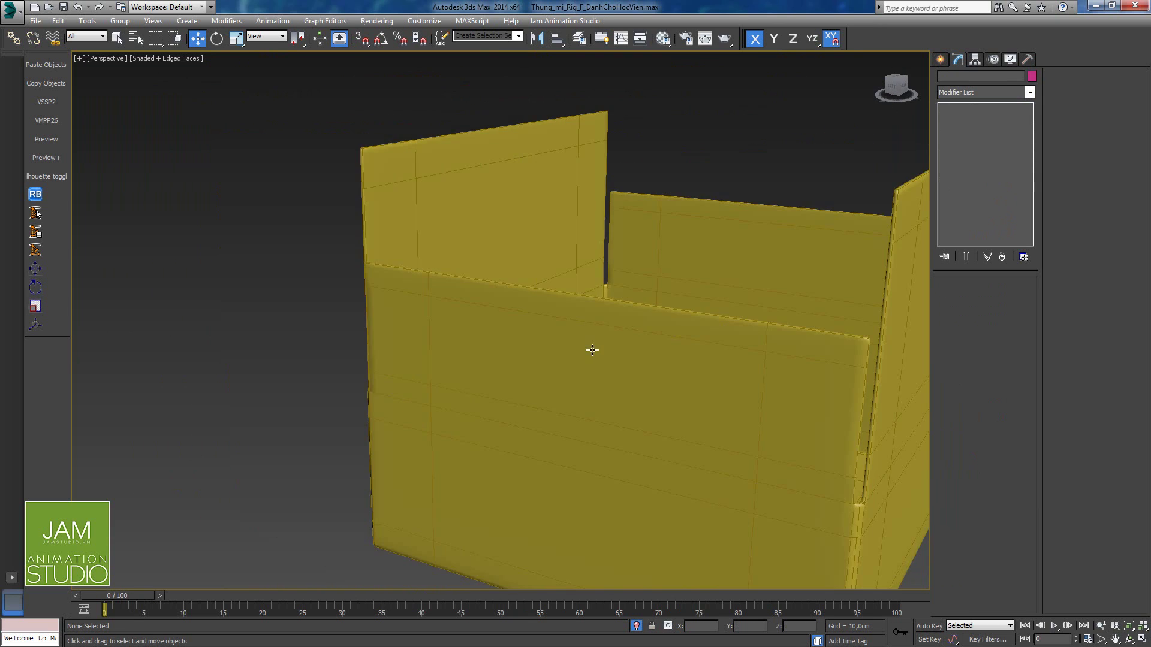
pyautogui.scroll(-5, 641, 367)
pyautogui.click(662, 399)
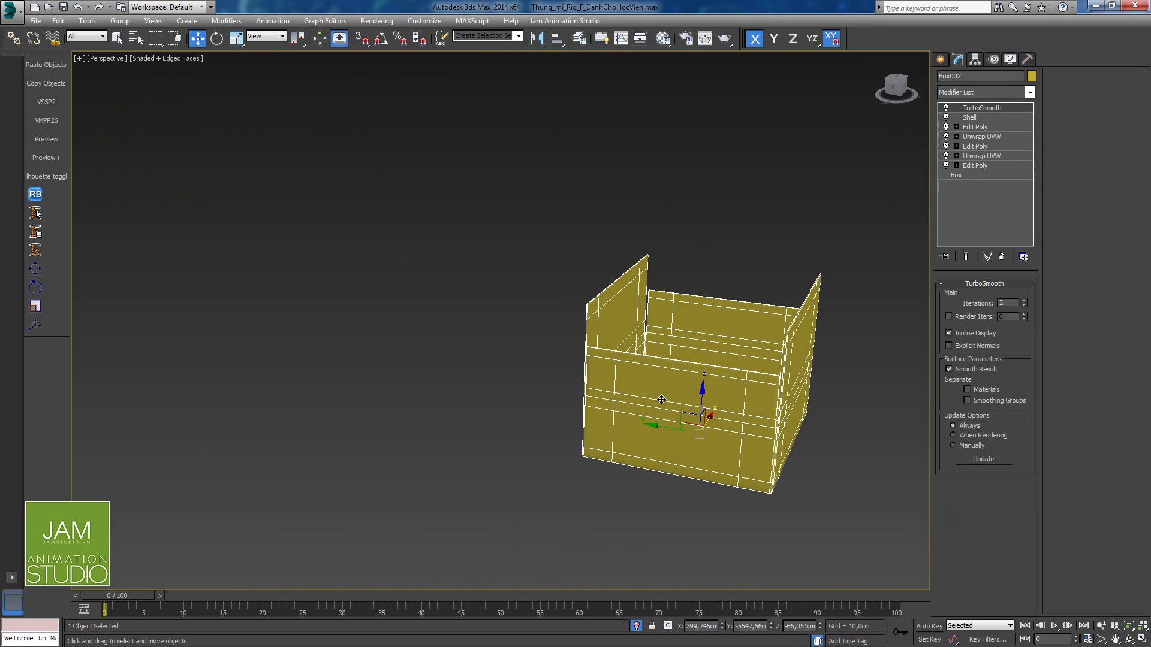
pyautogui.click(1010, 60)
pyautogui.click(1002, 143)
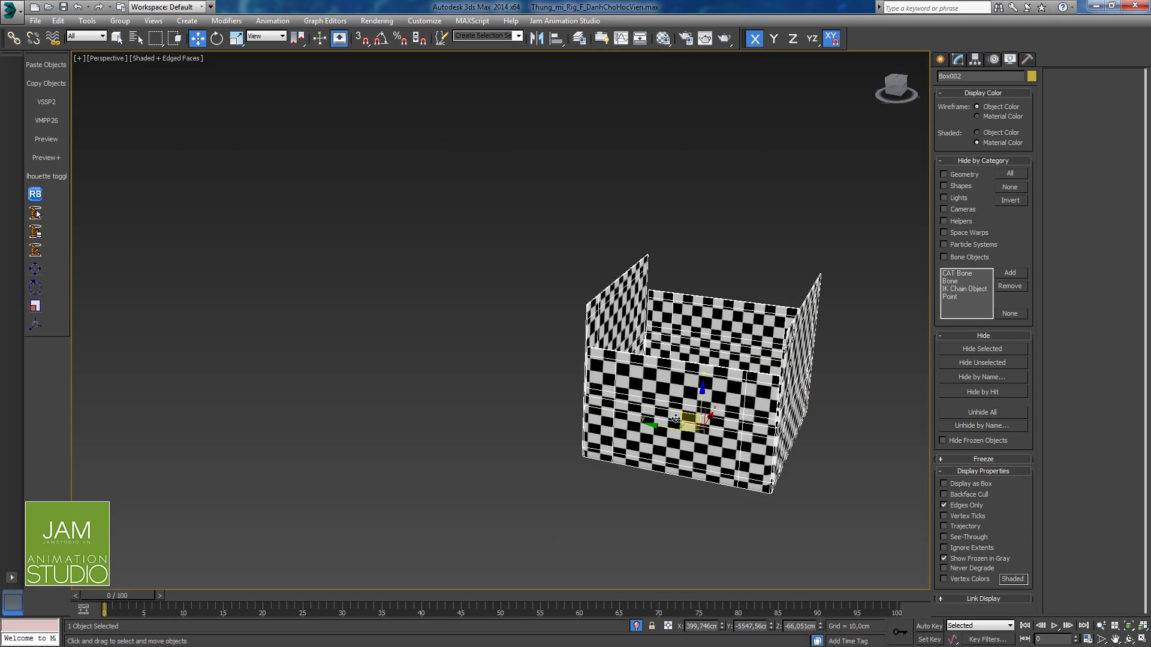
# Step: Compare the box in Object Color shading with Material Color shading and return it to Material Color
pyautogui.keyDown('alt'); pyautogui.moveTo(688, 437); pyautogui.dragTo(797, 412, button='middle'); pyautogui.keyUp('alt')
pyautogui.scroll(2, 674, 423)
pyautogui.scroll(2, 714, 414)
pyautogui.click(997, 133)
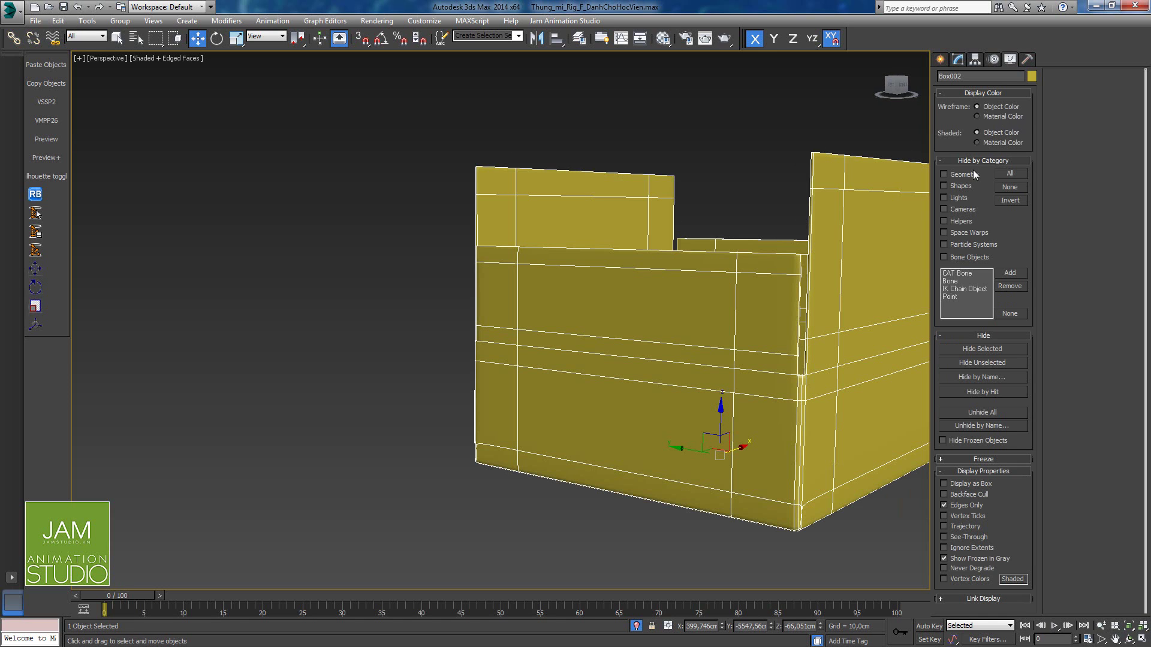
pyautogui.click(994, 143)
pyautogui.scroll(-5, 659, 389)
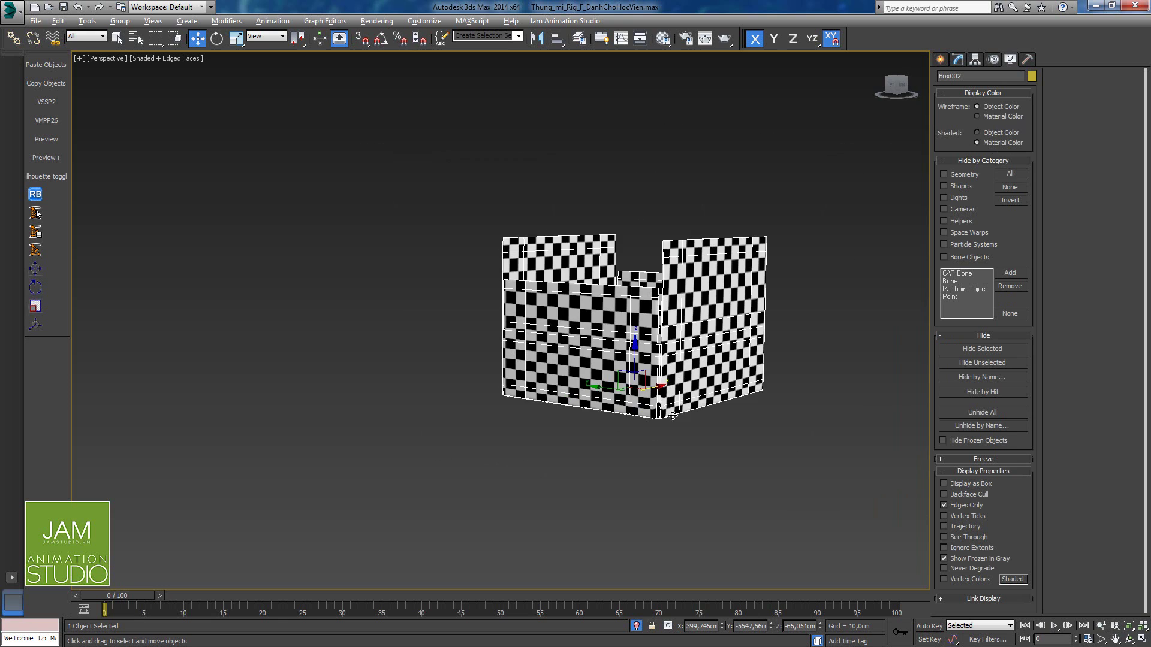
# Step: Leave isolation, select the printed noodle carton Thung_xop and turn off its Skin modifier
pyautogui.click(637, 627)
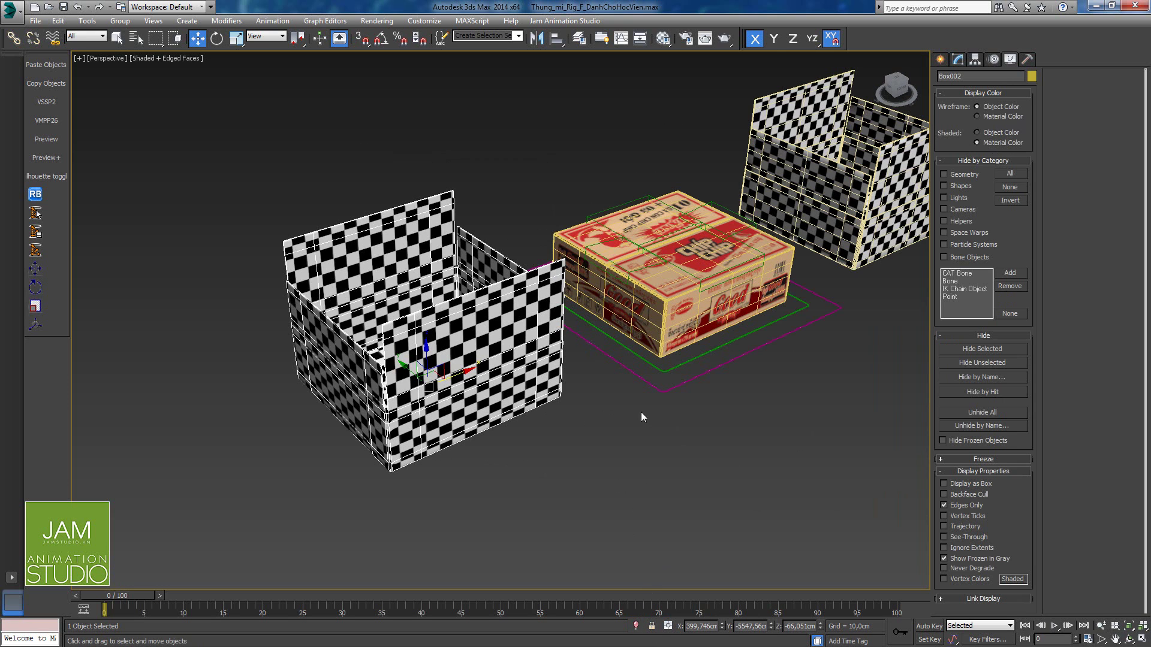
pyautogui.click(693, 359)
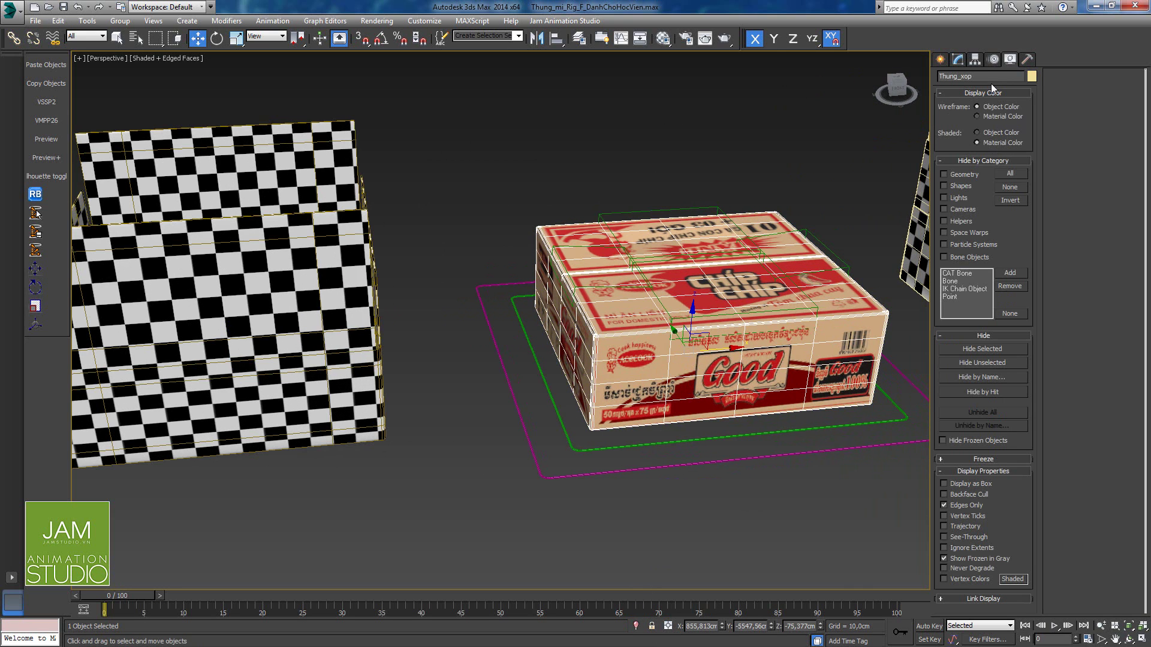
pyautogui.click(962, 61)
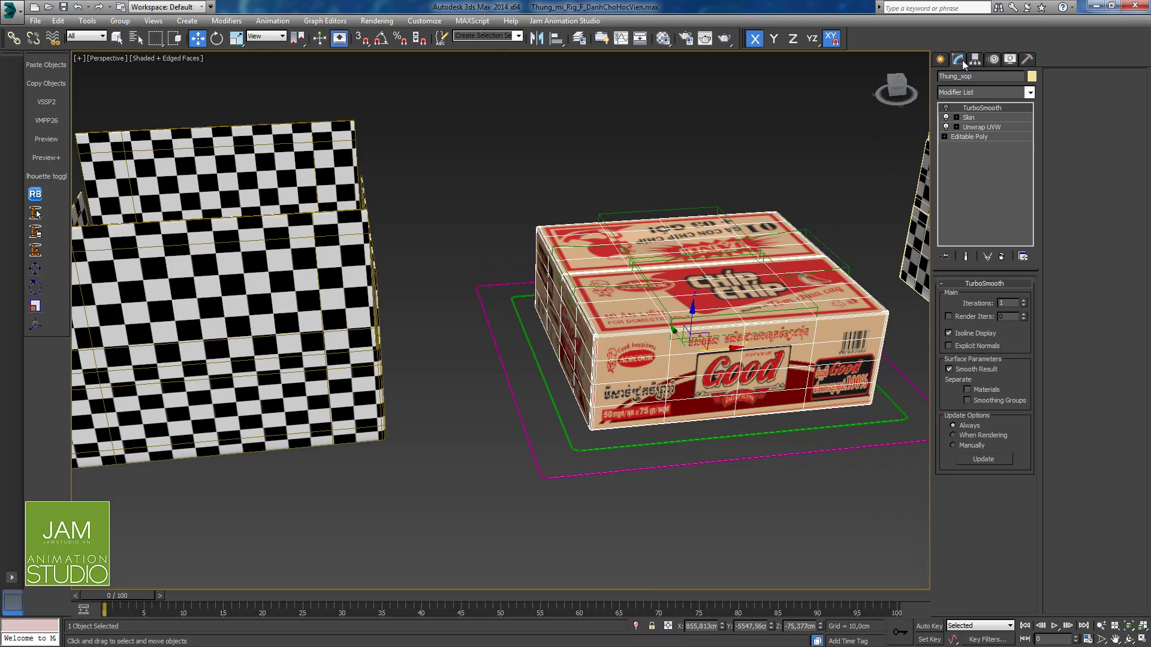
pyautogui.click(946, 118)
# Step: Isolate the printed carton together with the smoothed checker box, clear the selection and compare both boxes
pyautogui.keyDown('alt'); pyautogui.moveTo(643, 355); pyautogui.dragTo(672, 349, button='middle'); pyautogui.keyUp('alt')
pyautogui.keyDown('ctrl'); pyautogui.click(419, 411); pyautogui.keyUp('ctrl')
pyautogui.hotkey('alt', 'q')
pyautogui.keyDown('alt'); pyautogui.moveTo(598, 394); pyautogui.dragTo(544, 383, button='middle'); pyautogui.keyUp('alt')
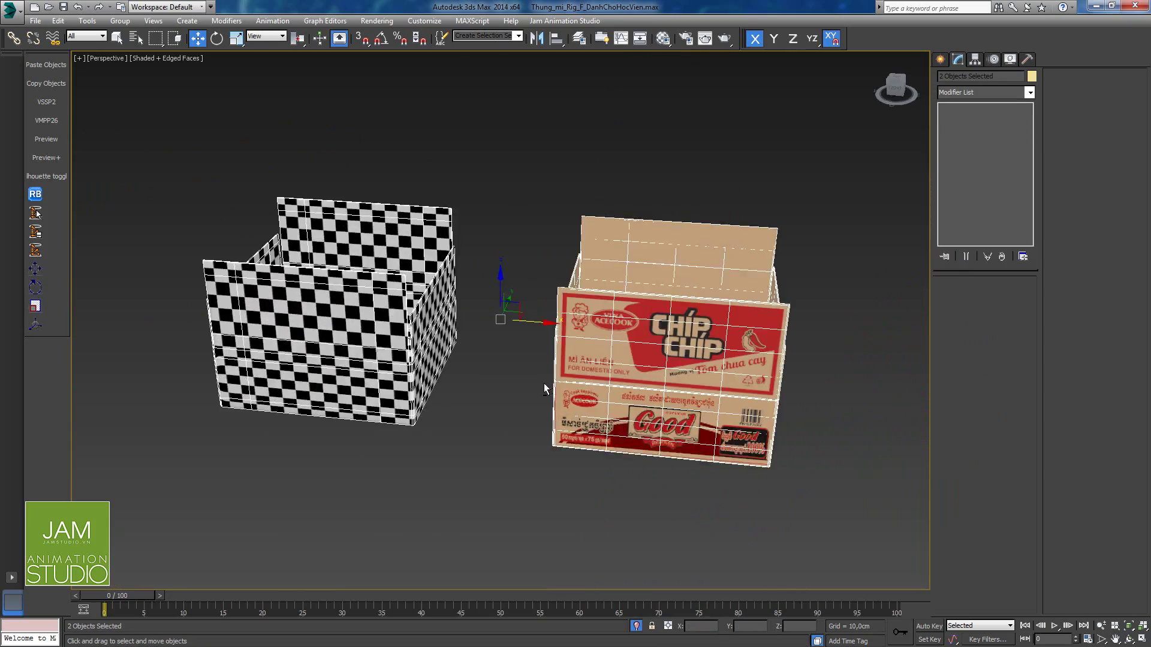
pyautogui.scroll(2, 545, 383)
pyautogui.click(484, 413)
pyautogui.keyDown('alt'); pyautogui.moveTo(671, 409); pyautogui.dragTo(711, 384, button='middle'); pyautogui.keyUp('alt')
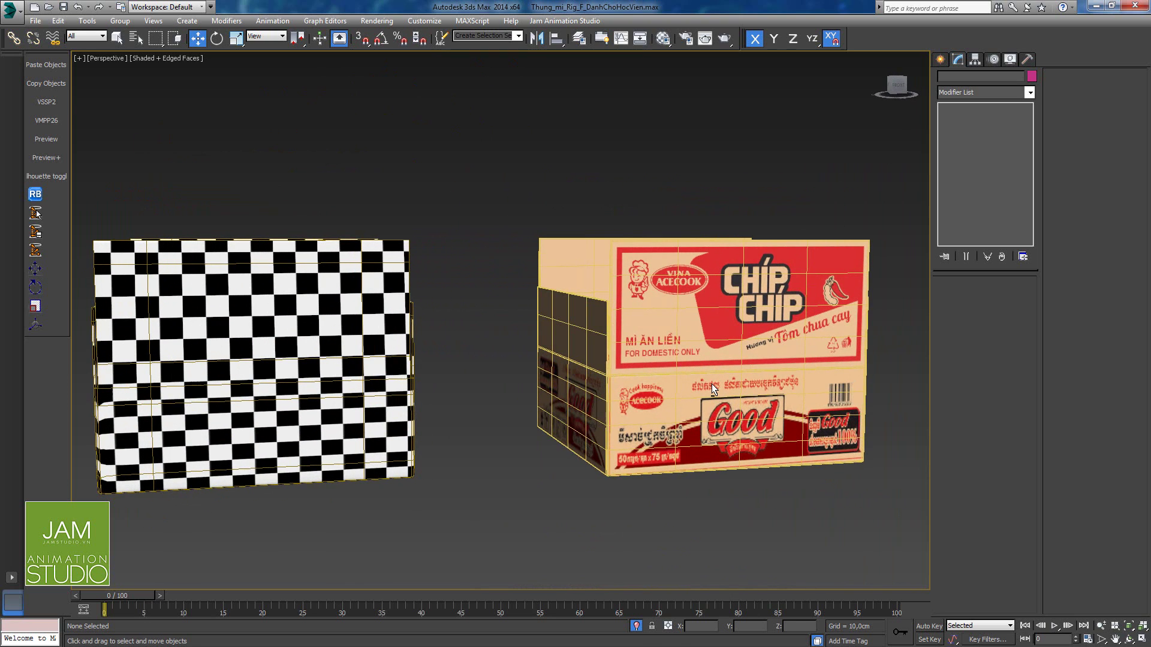
# Step: Turn off the edged faces display and examine the checker box beside the printed carton
pyautogui.press('F4')
pyautogui.moveTo(617, 382); pyautogui.dragTo(675, 381, button='middle')
pyautogui.scroll(-3, 675, 381)
pyautogui.keyDown('alt'); pyautogui.moveTo(585, 394); pyautogui.dragTo(617, 416, button='middle'); pyautogui.keyUp('alt')
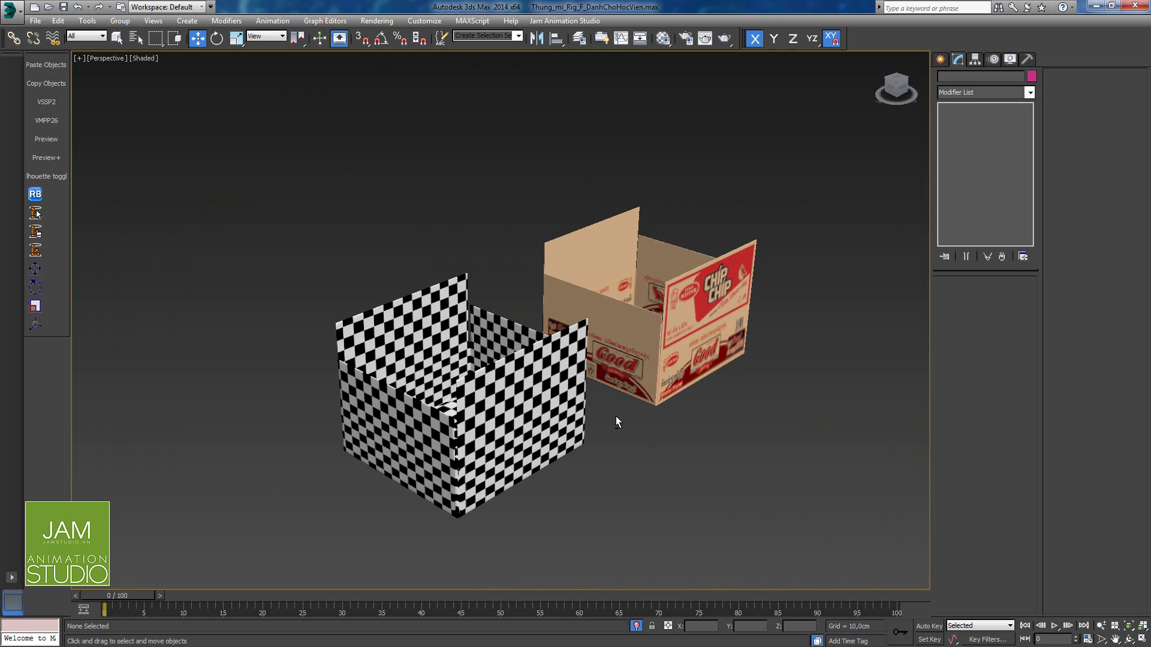
pyautogui.click(498, 419)
pyautogui.keyDown('alt'); pyautogui.moveTo(497, 419); pyautogui.dragTo(628, 321, button='middle'); pyautogui.keyUp('alt')
pyautogui.keyDown('alt'); pyautogui.moveTo(569, 404); pyautogui.dragTo(577, 398, button='middle'); pyautogui.keyUp('alt')
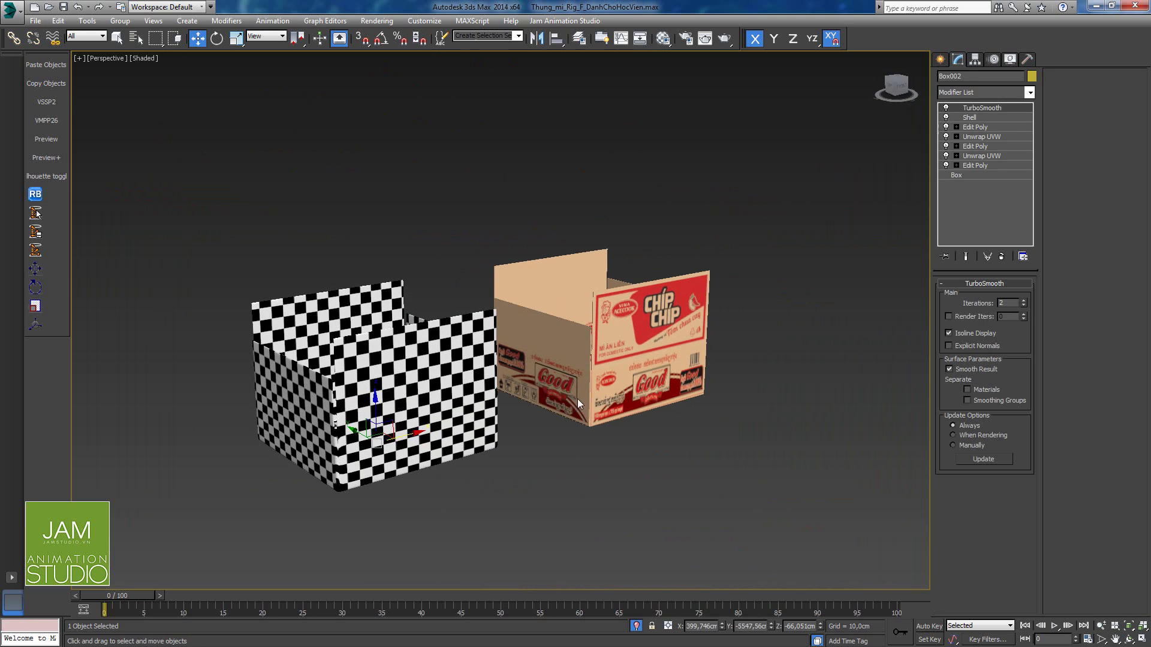
# Step: Select the printed carton's complete rig through its outer ground control, isolate it and clear the selection
pyautogui.click(576, 411)
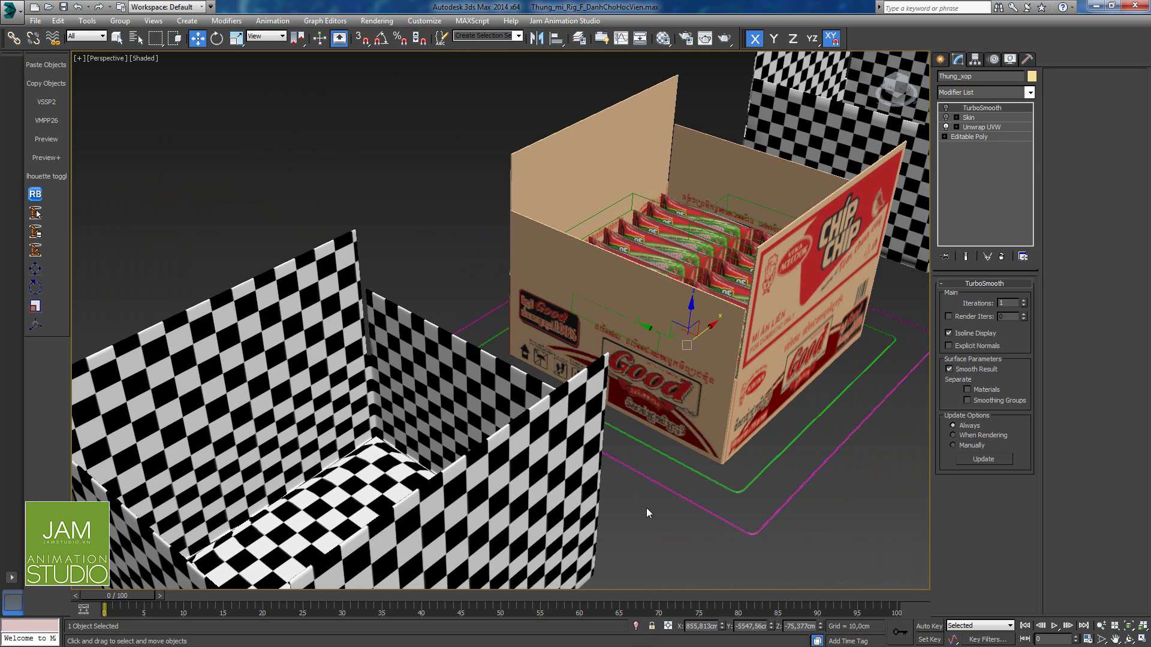
pyautogui.doubleClick(672, 494)
pyautogui.hotkey('alt', 'q')
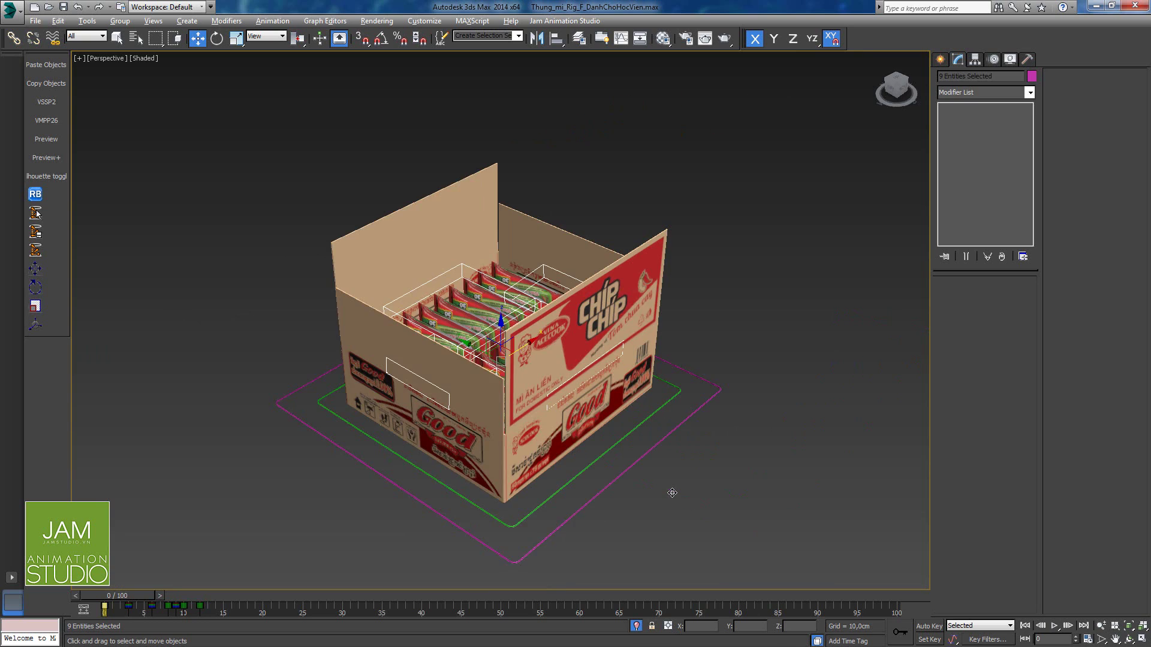
pyautogui.keyDown('alt'); pyautogui.moveTo(673, 495); pyautogui.dragTo(604, 510, button='middle'); pyautogui.keyUp('alt')
pyautogui.click(328, 499)
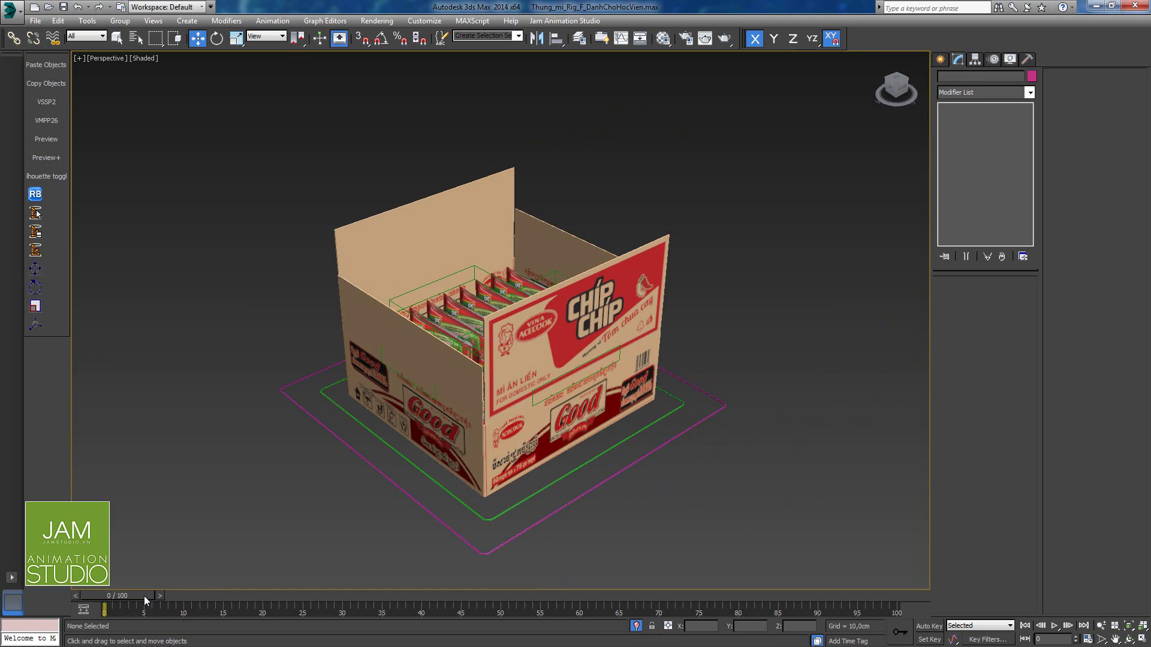
# Step: Turn the printed carton's Skin modifier back on and return the timeline to frame 0
pyautogui.click(483, 446)
pyautogui.click(947, 118)
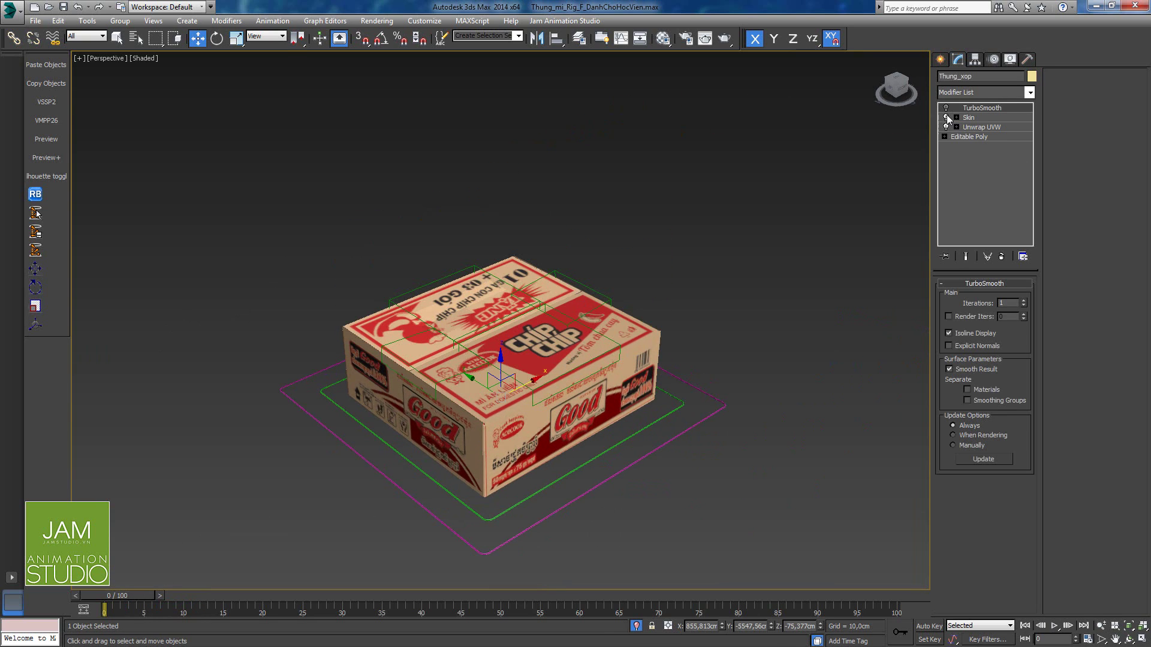
pyautogui.moveTo(124, 595); pyautogui.dragTo(66, 607)
pyautogui.press('w')
# Step: Leave isolation and select the smoothed checker box, with all three boxes in view
pyautogui.click(636, 626)
pyautogui.click(515, 472)
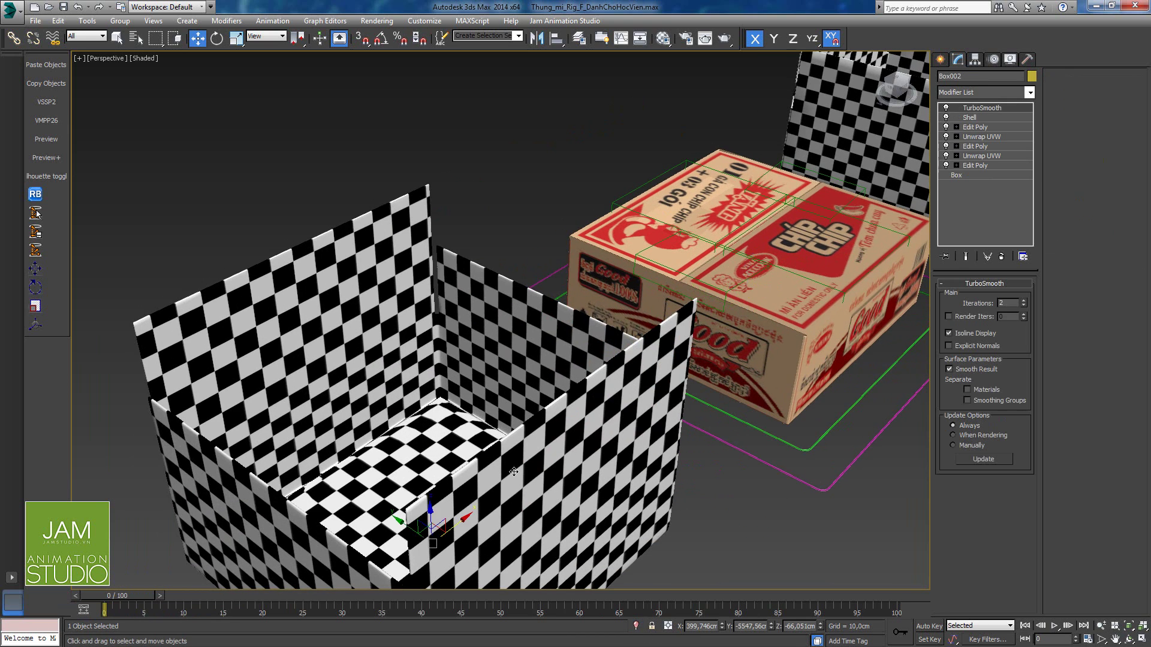
pyautogui.scroll(-3, 515, 471)
pyautogui.scroll(3, 546, 473)
pyautogui.moveTo(557, 486)
pyautogui.mouseDown(button='middle')
pyautogui.moveTo(600, 496)
pyautogui.moveTo(571, 479)
pyautogui.mouseUp(button='middle')
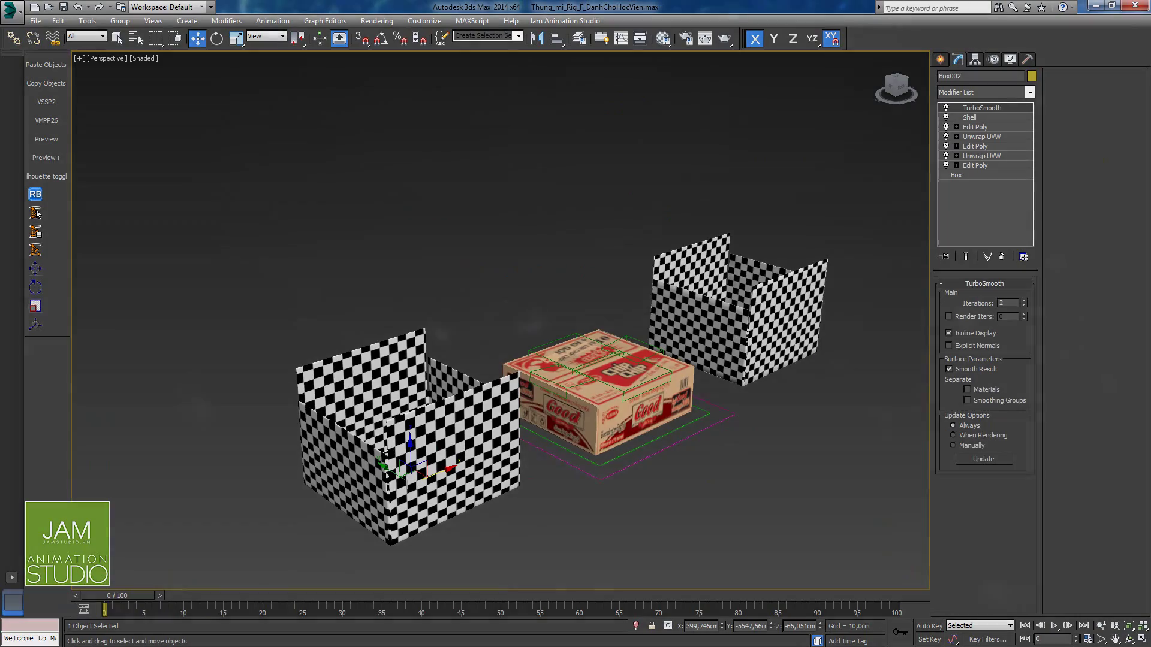